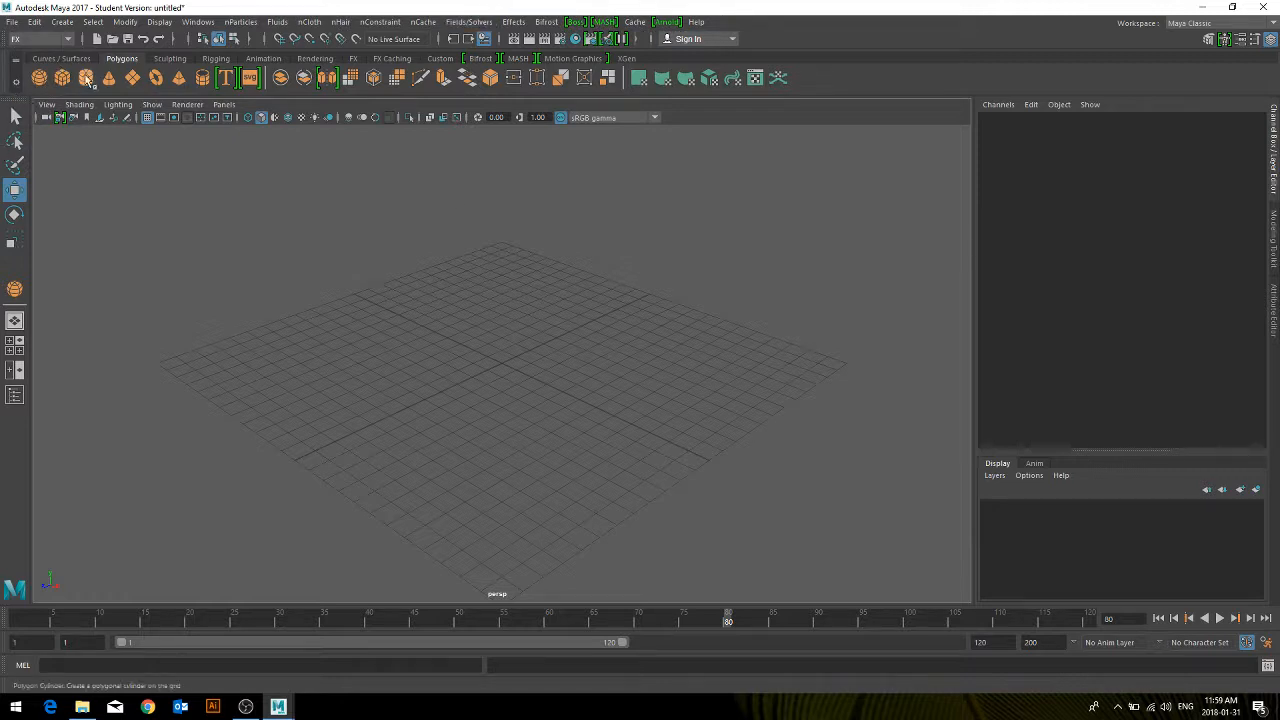
Step: Create a polygon plane about 14 units wide on the grid, with a sphere of about 1.5 radius raised about 4.3 units above it
click(132, 78)
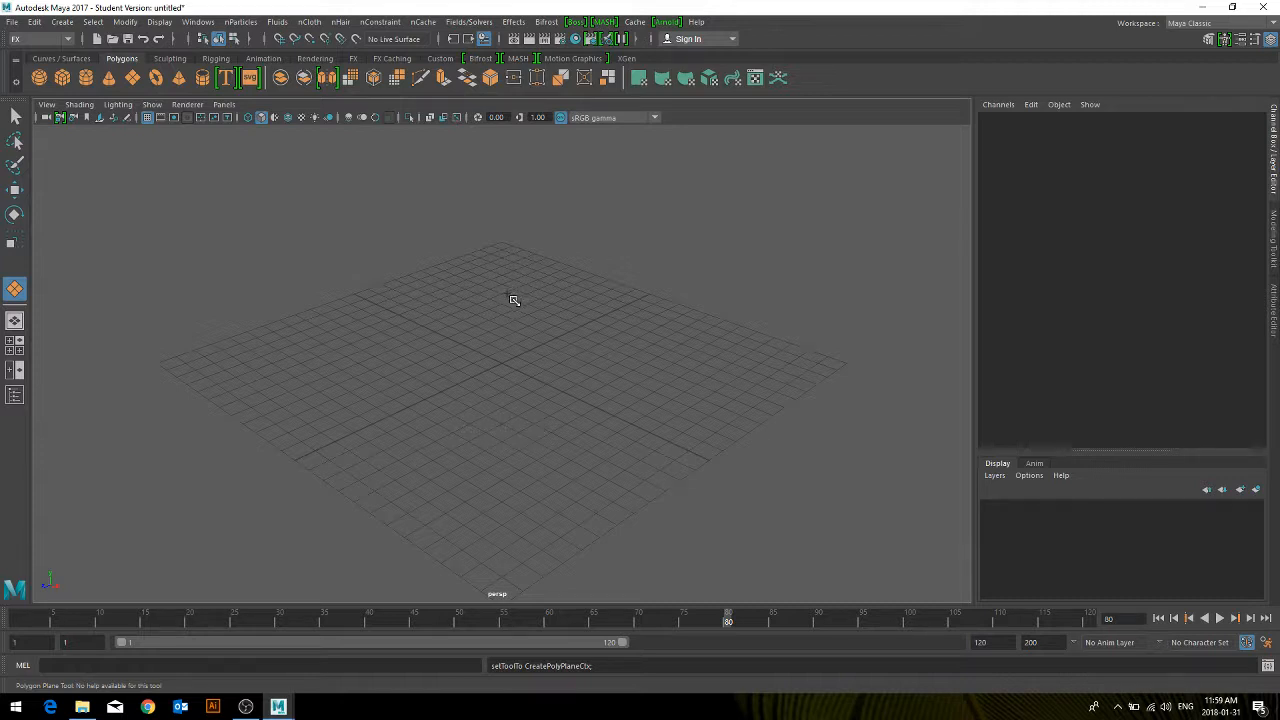
drag(512, 298, 549, 527)
click(39, 78)
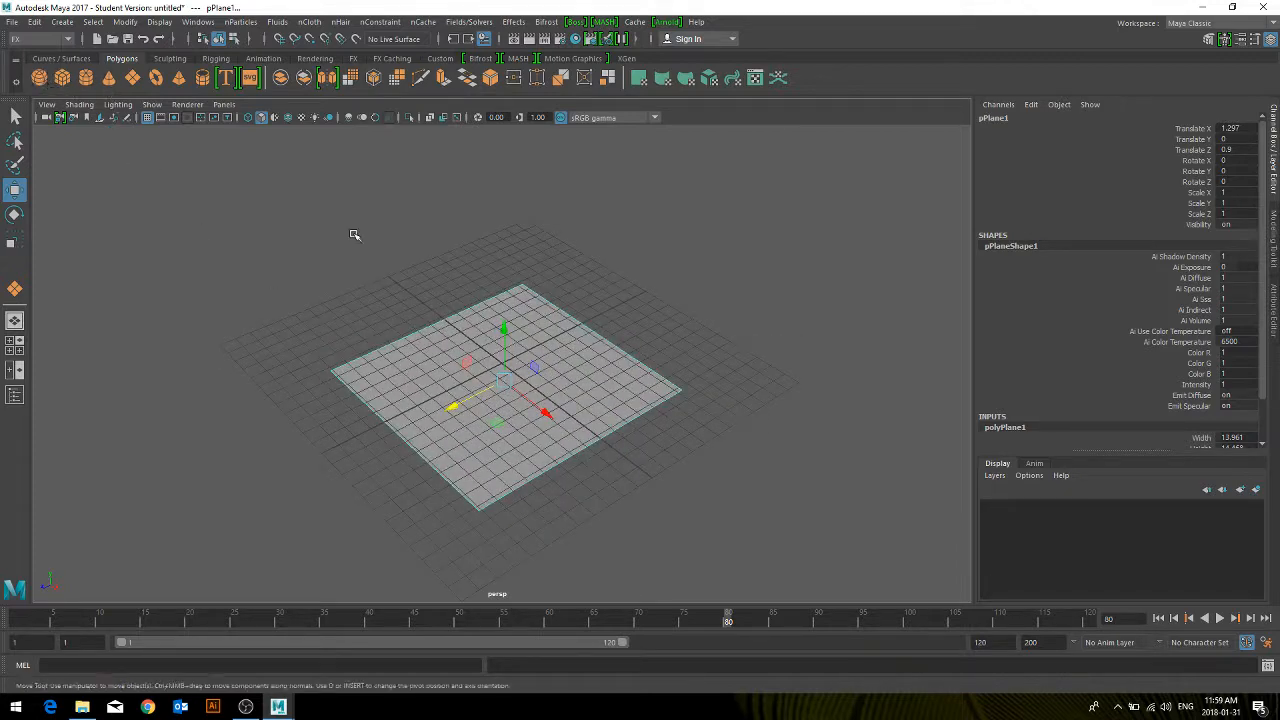
drag(508, 372, 545, 375)
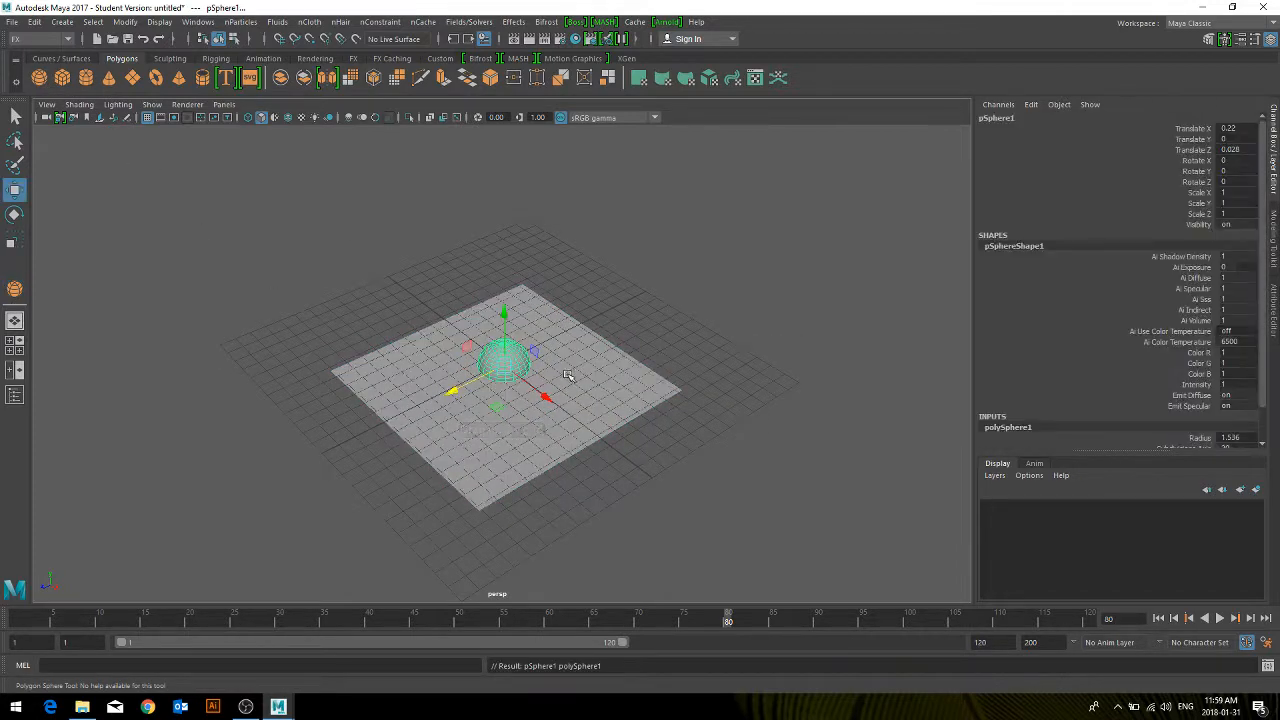
drag(505, 318, 508, 255)
alt+drag(289, 397, 307, 381)
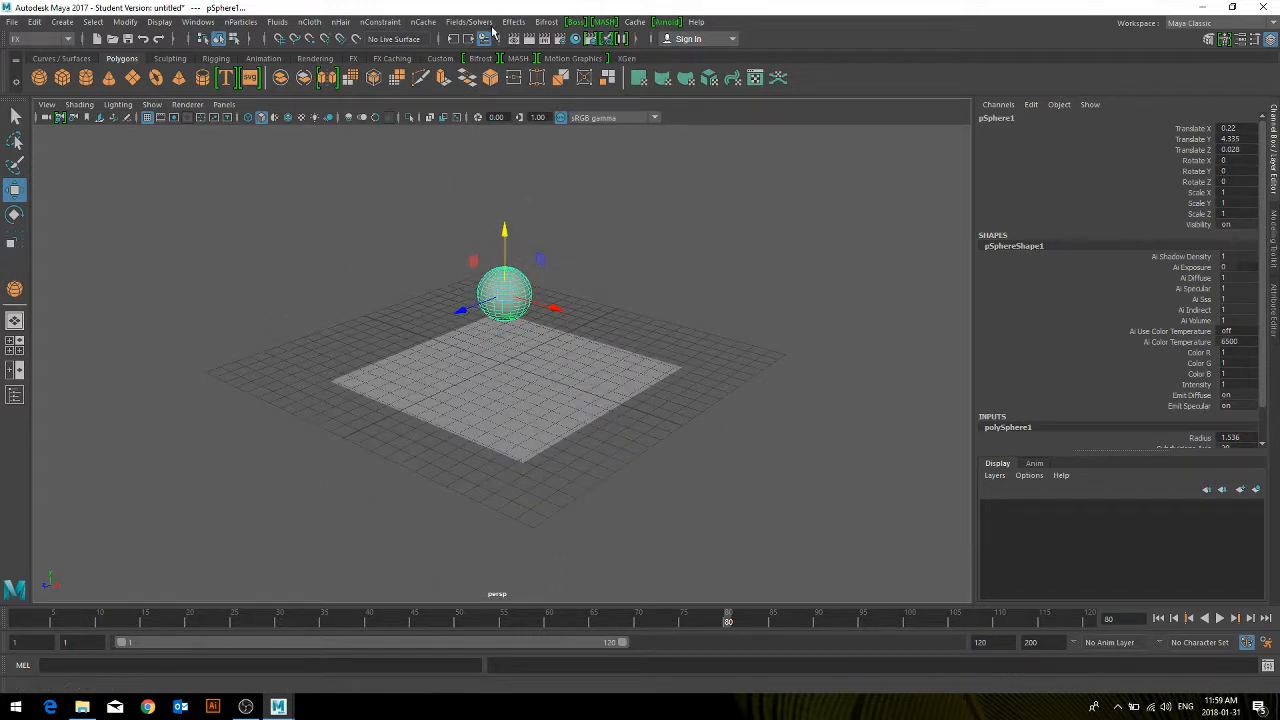
Step: Detach the Fields/Solvers commands as a floating window and place it beside the scene objects
click(468, 22)
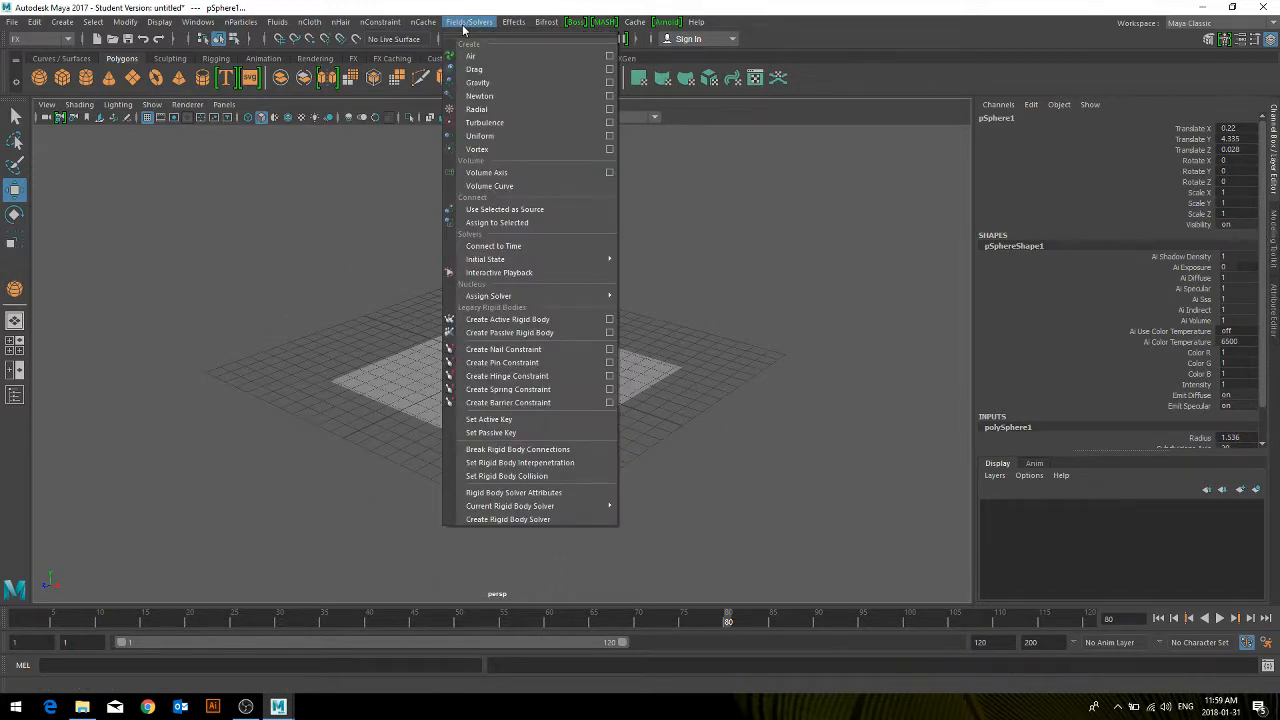
click(530, 36)
drag(552, 22, 922, 48)
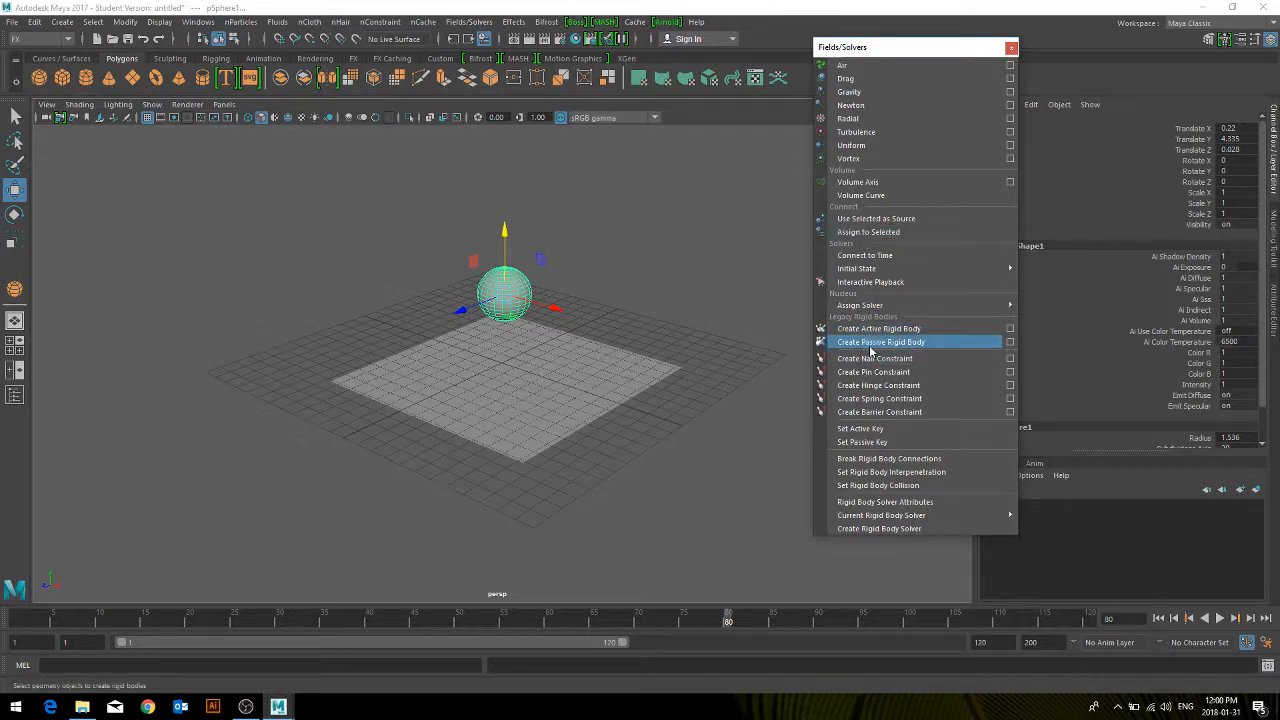
Step: Make the ground plane a passive rigid body
click(870, 346)
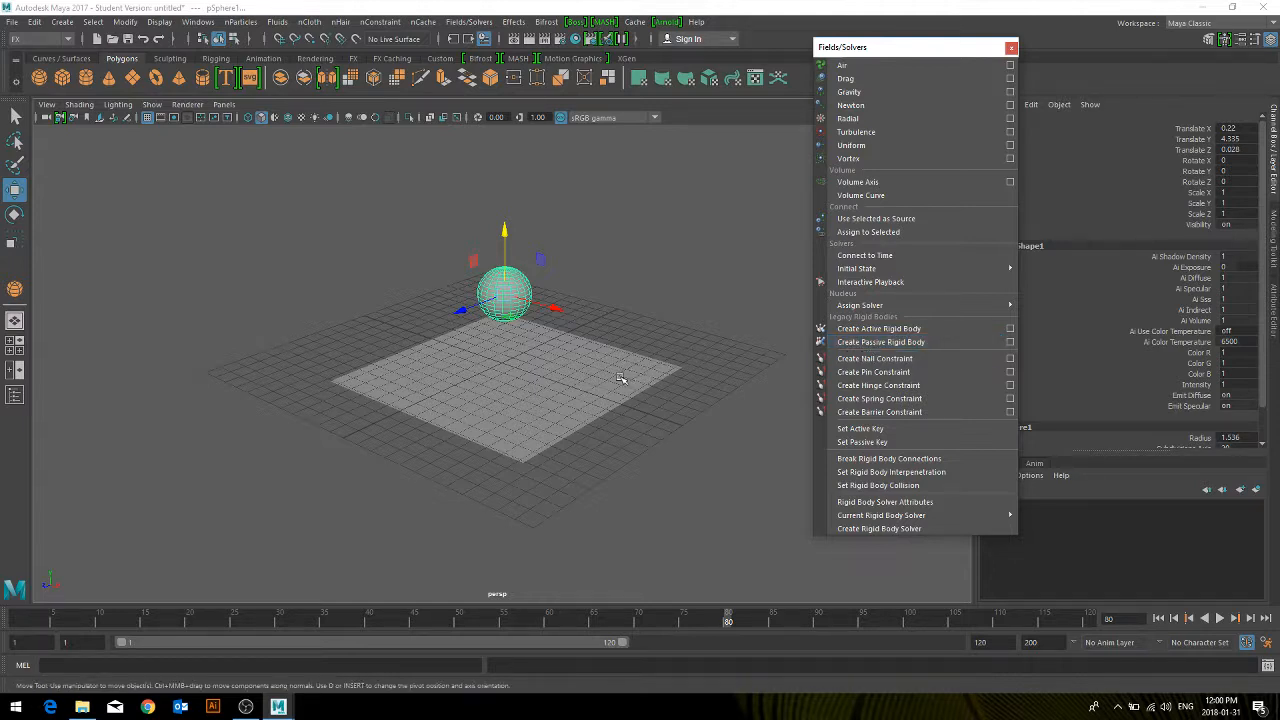
mouse_move(438, 417)
alt+mouse_down()
mouse_move(540, 452)
mouse_move(450, 375)
mouse_move(437, 426)
alt+mouse_up()
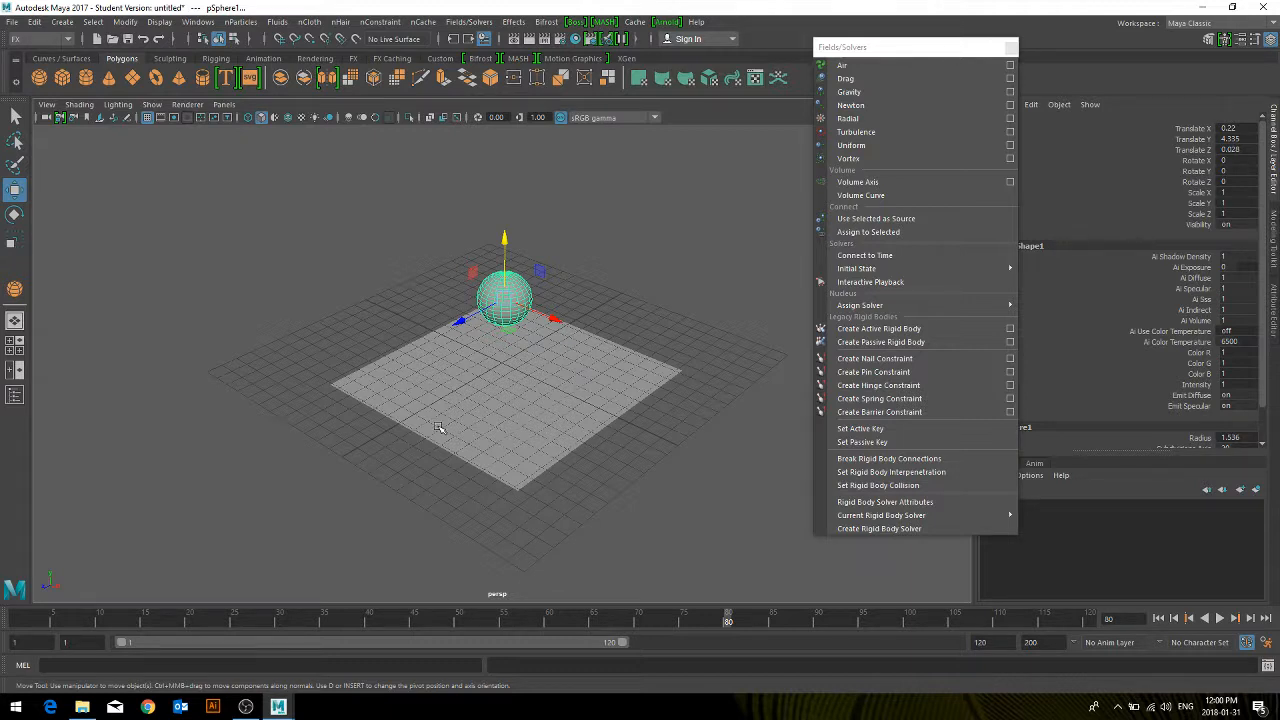
click(437, 430)
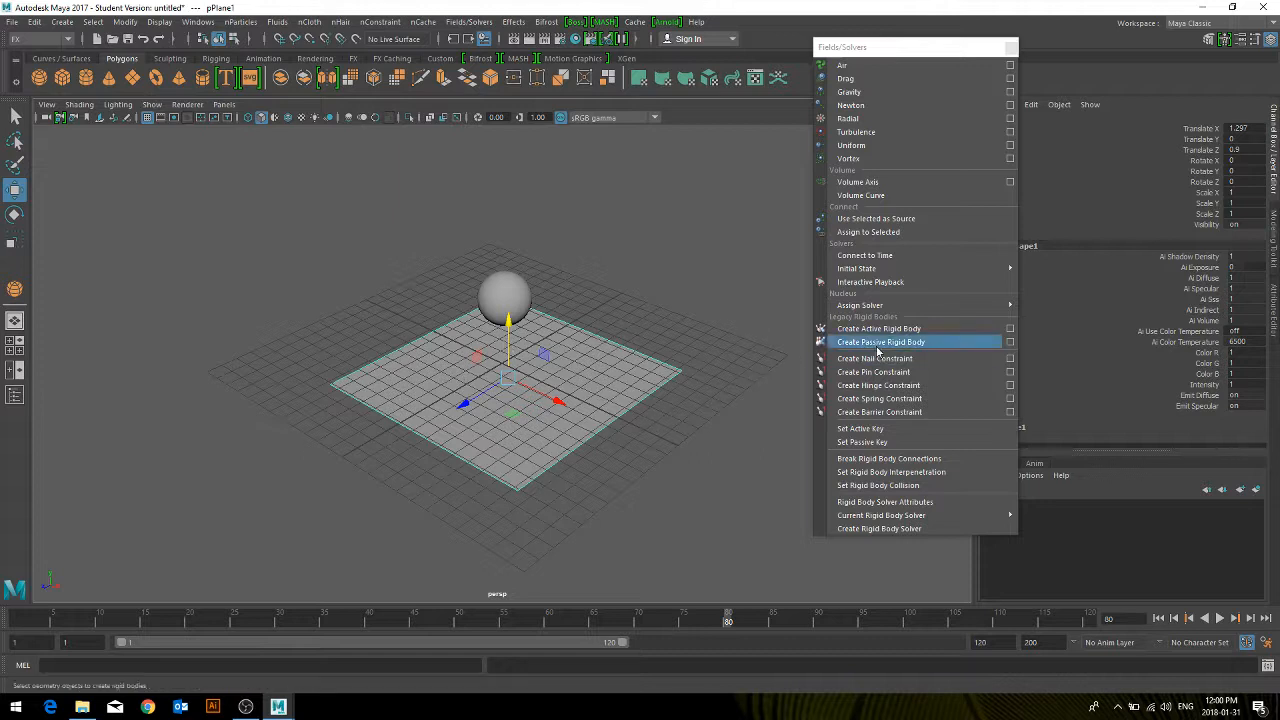
click(963, 347)
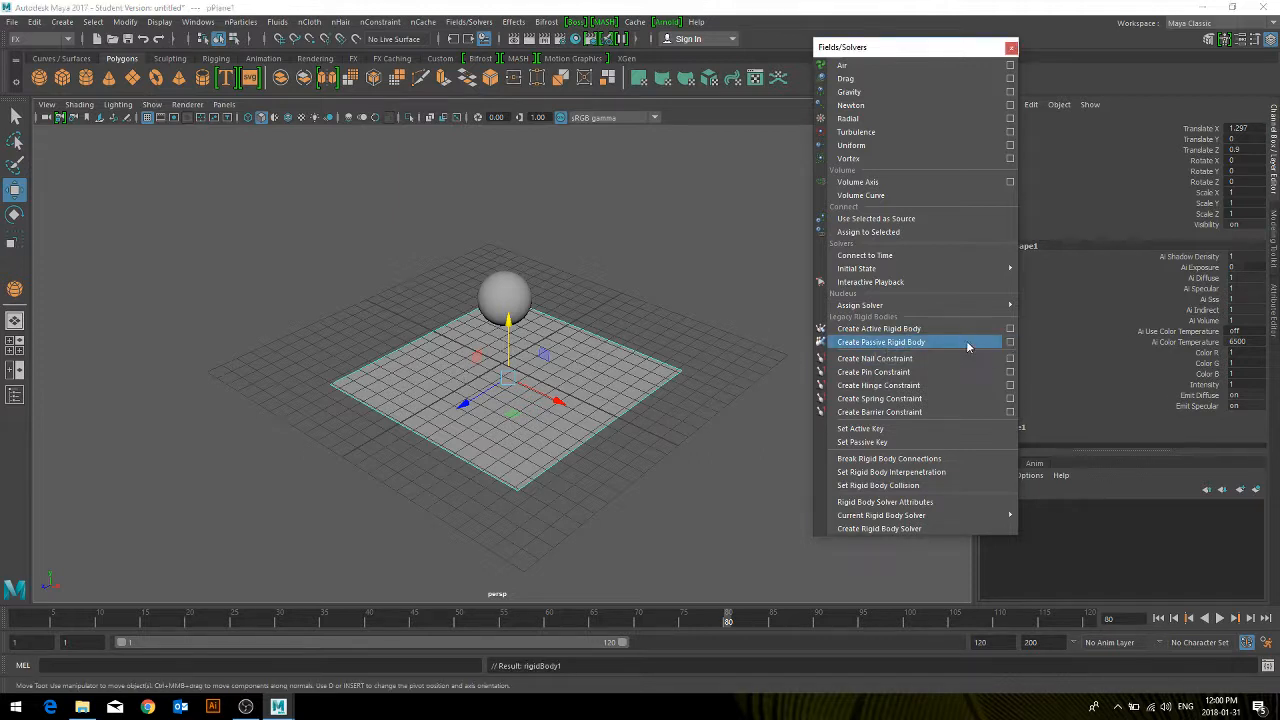
Step: Make the sphere an active rigid body and test it with a short playback
click(524, 298)
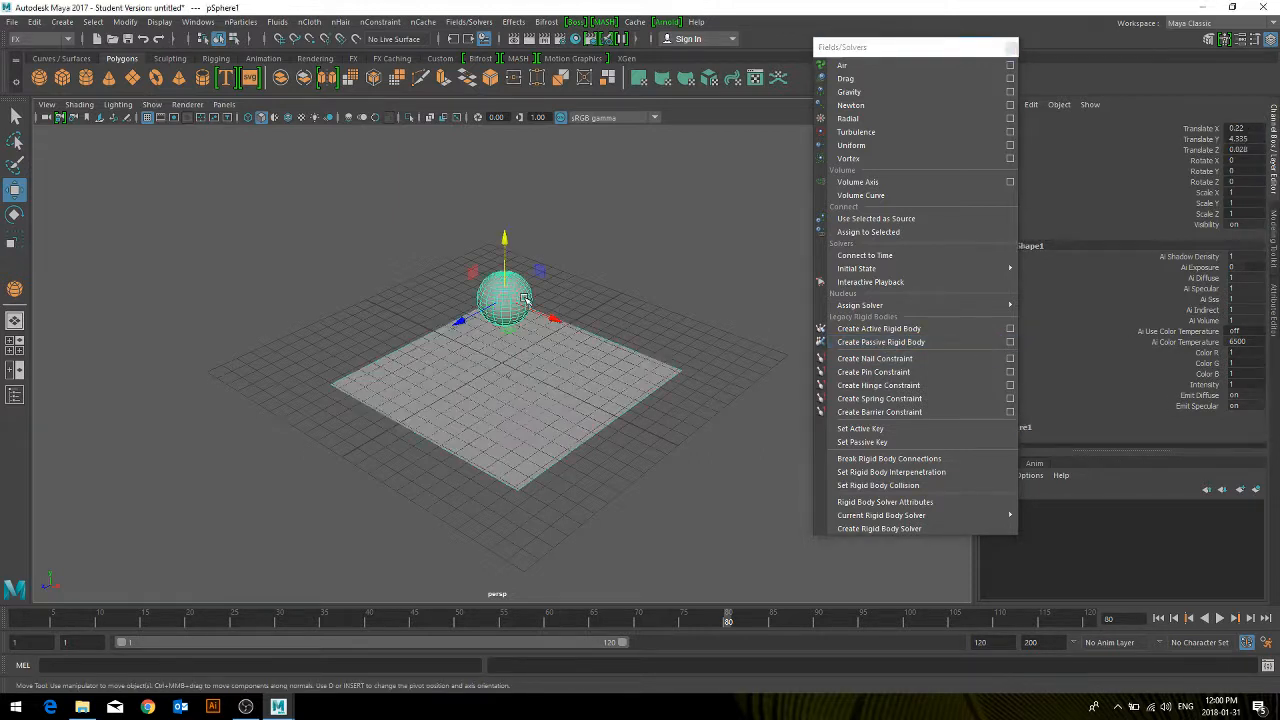
click(913, 330)
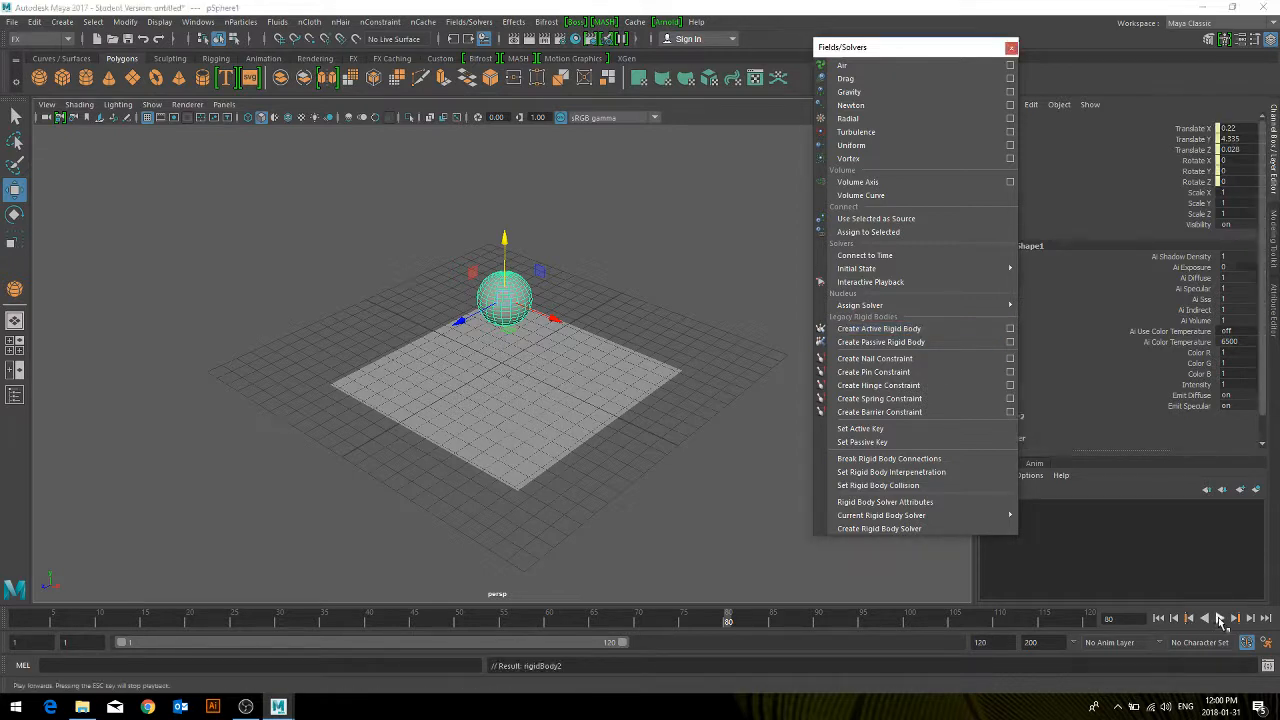
click(1220, 618)
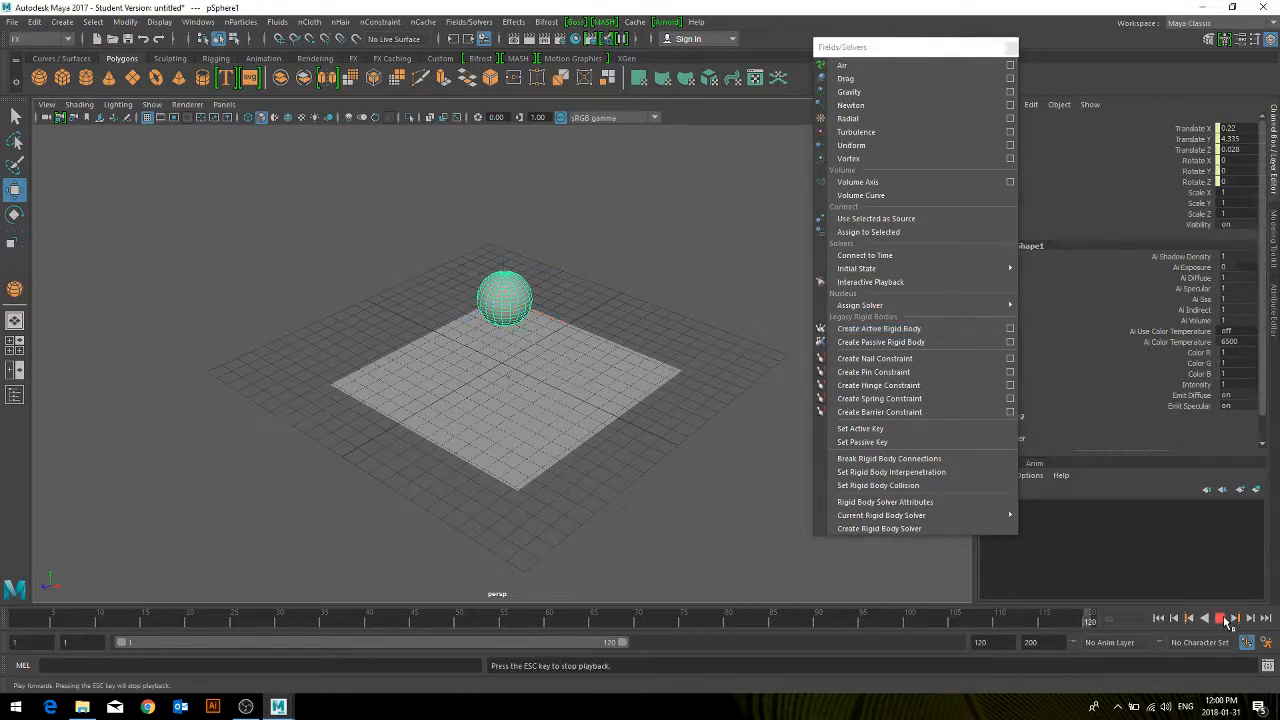
click(1228, 620)
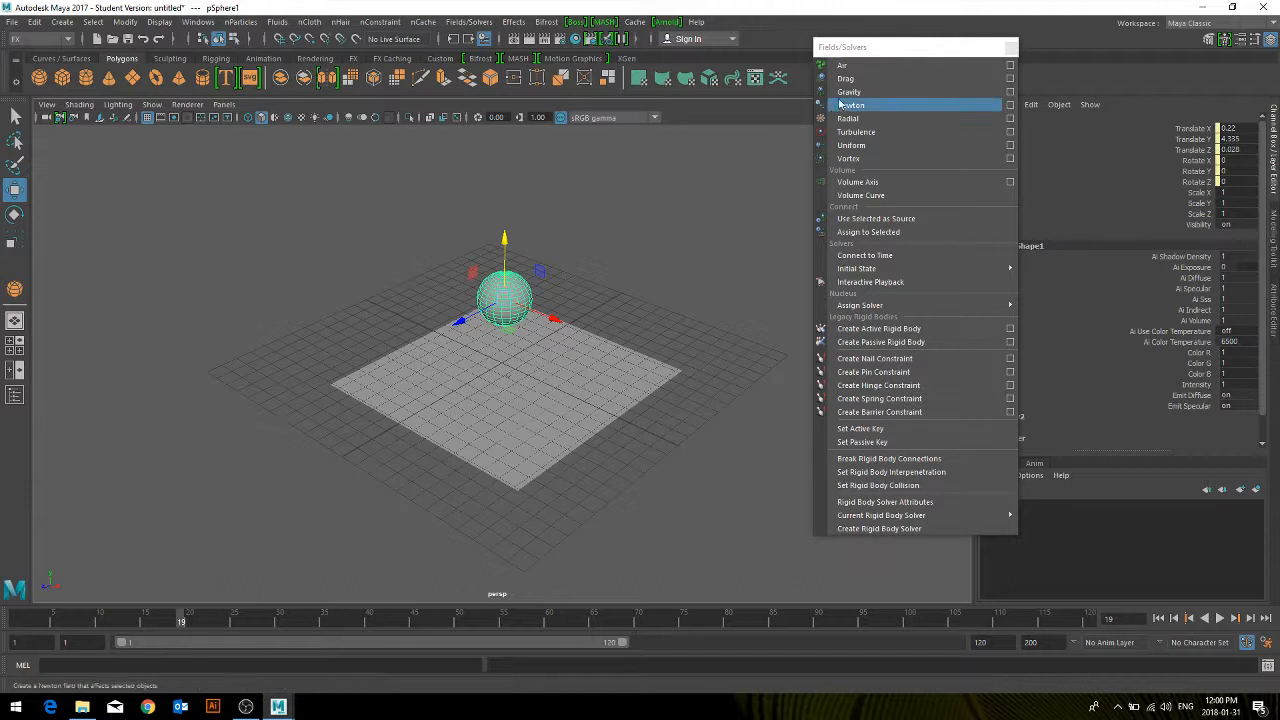
Step: Apply a gravity field to the sphere and play the simulation, watching the fall from close up
click(846, 93)
click(1220, 618)
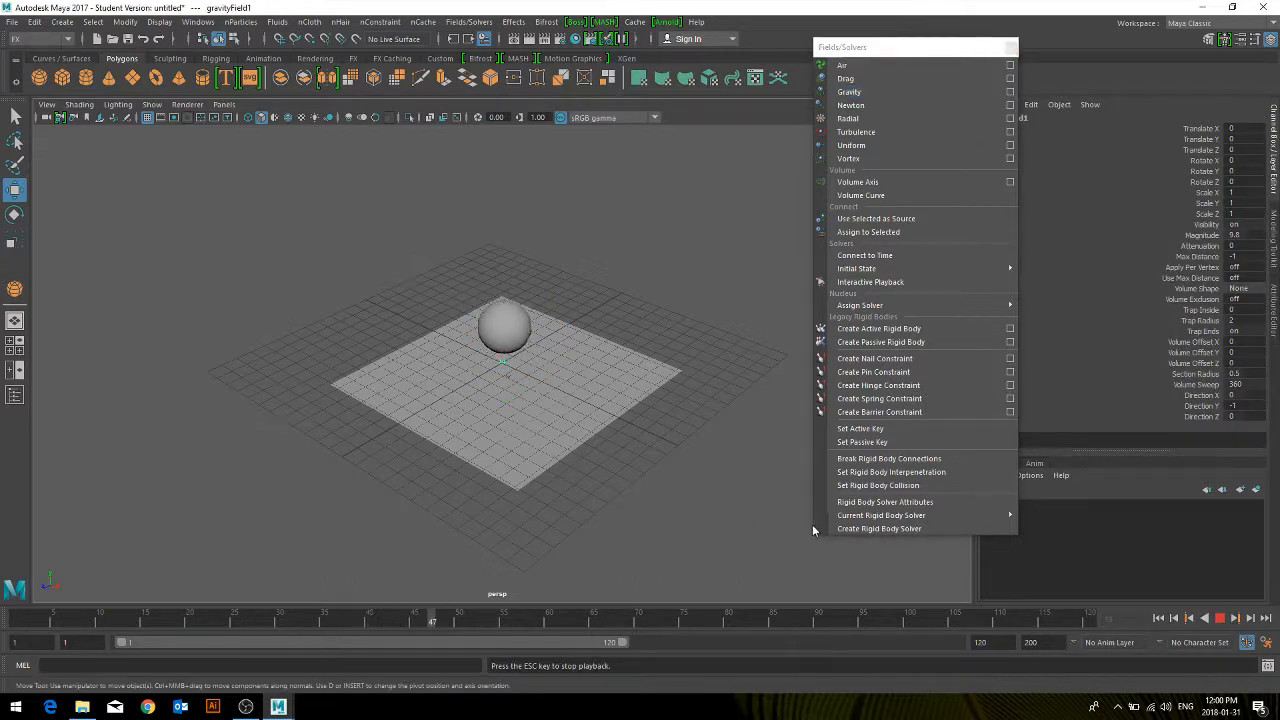
scroll(550, 413, up, 3)
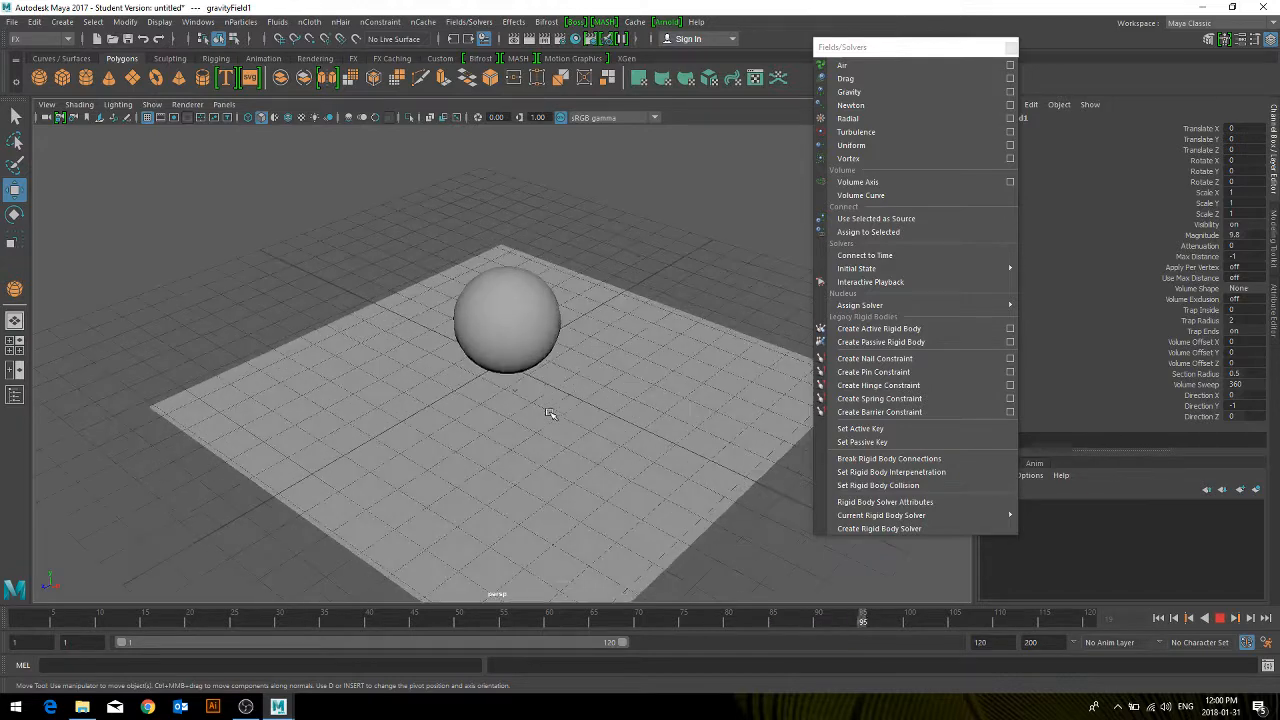
mouse_move(560, 468)
alt+mouse_down()
mouse_move(563, 434)
mouse_move(563, 446)
alt+mouse_up()
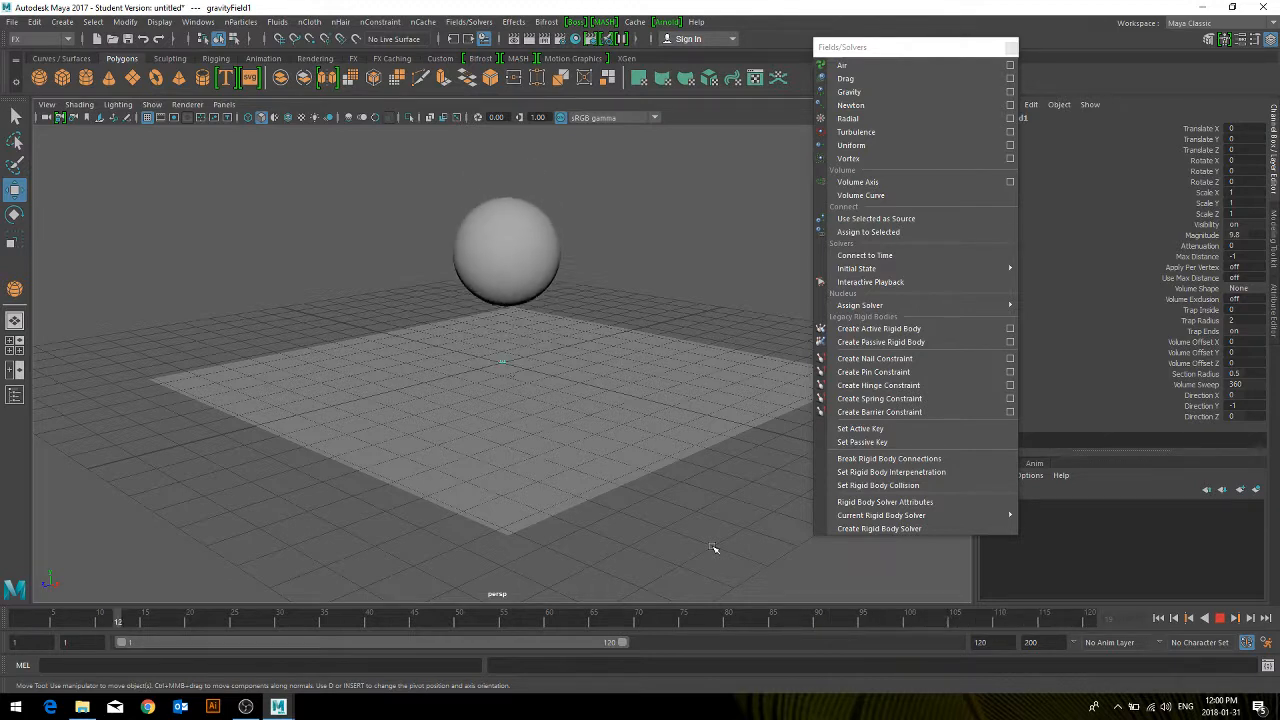
click(1221, 619)
Step: Raise the sphere to a Y position of about 6.2 units above the plane
scroll(563, 443, down, 5)
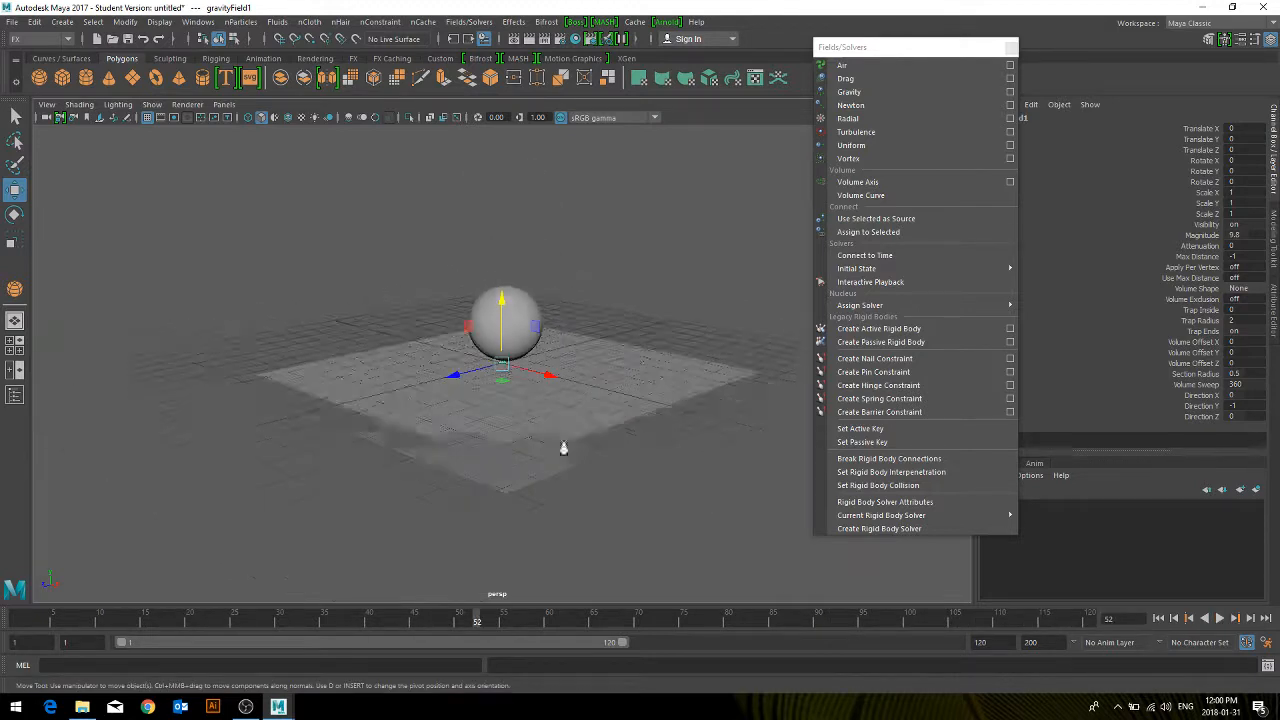
drag(500, 303, 500, 212)
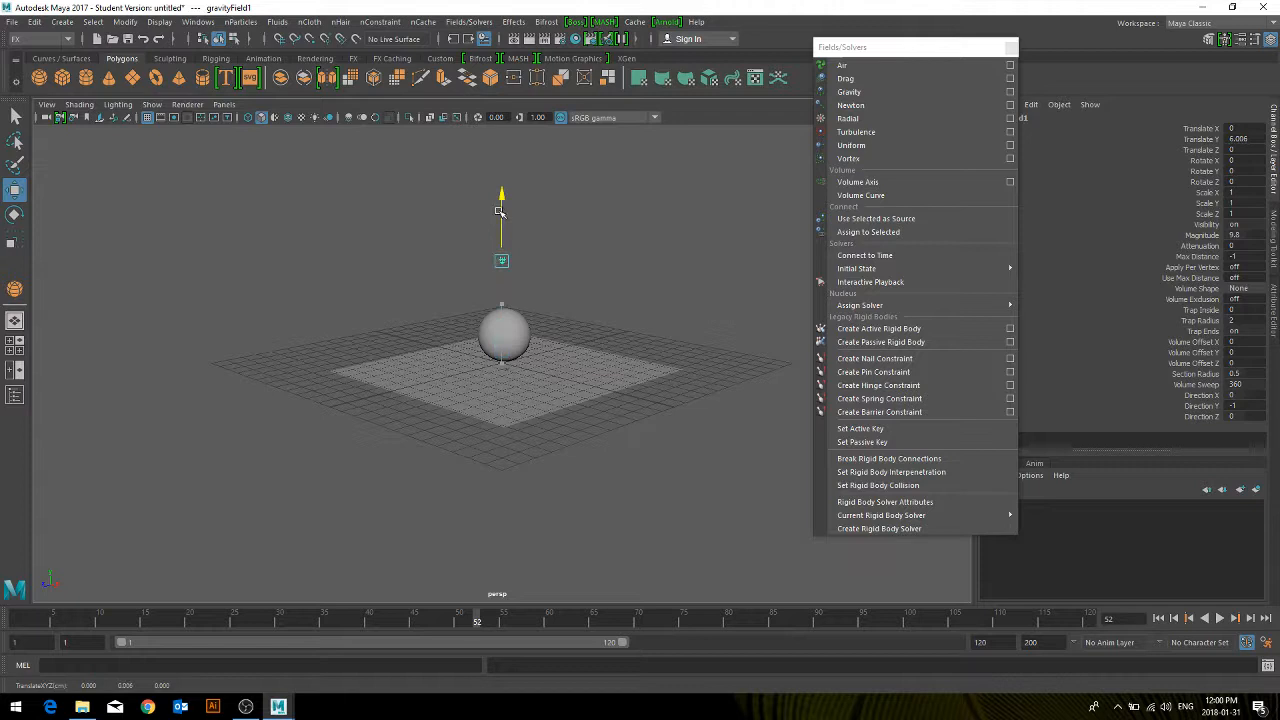
click(503, 335)
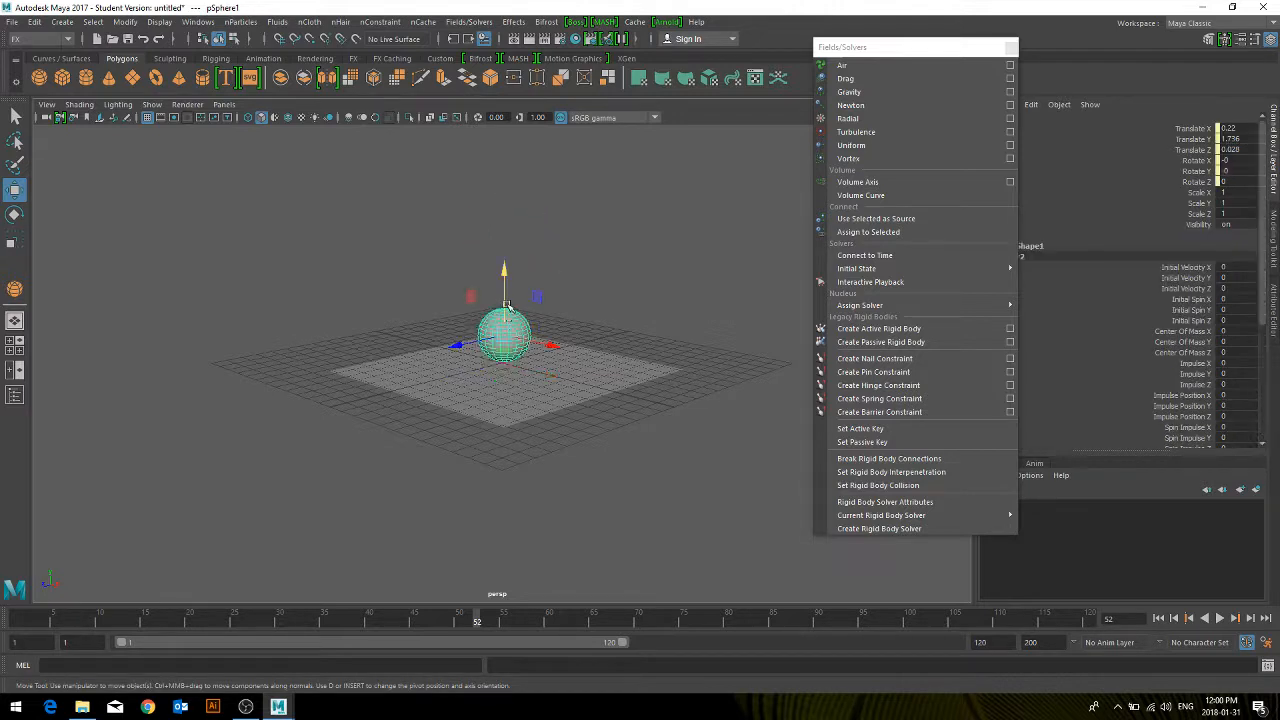
drag(505, 337, 476, 317)
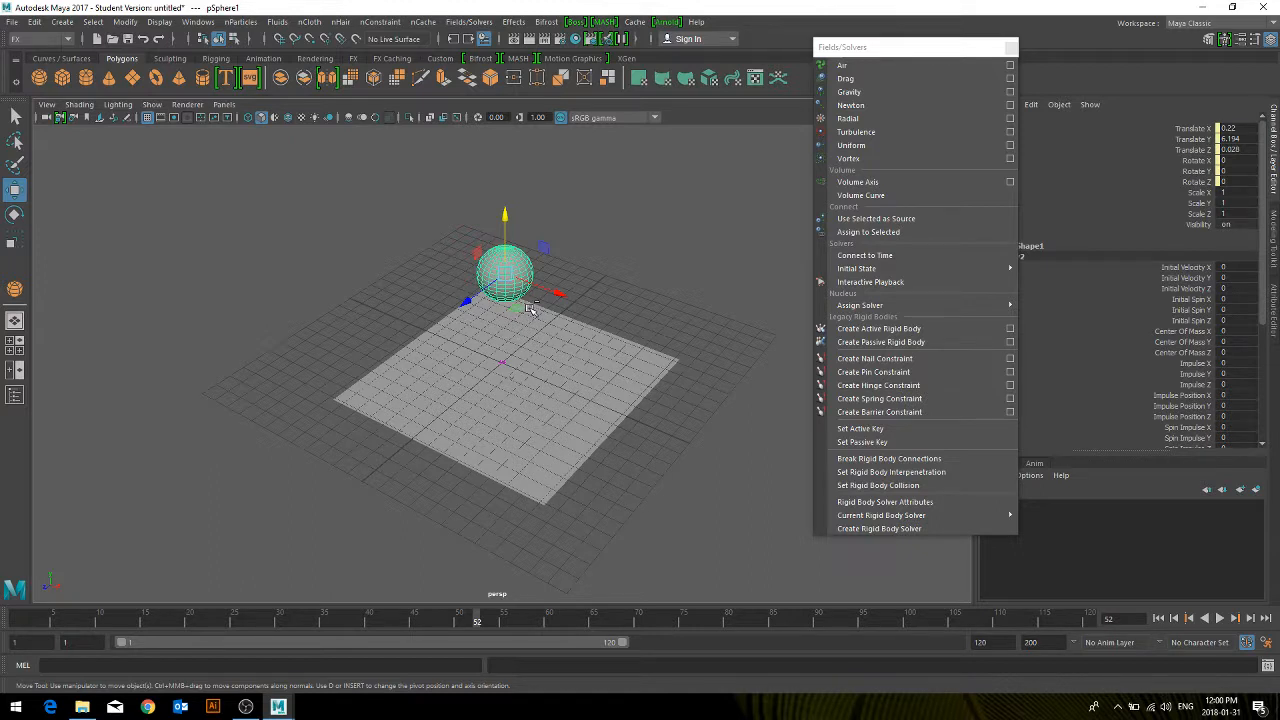
Step: Duplicate the sphere and place the copy lower and closer to the plane's front, at about X 3.5, Y 3.7, Z 3.8
key(ctrl+d)
drag(515, 308, 526, 363)
alt+drag(508, 432, 501, 385)
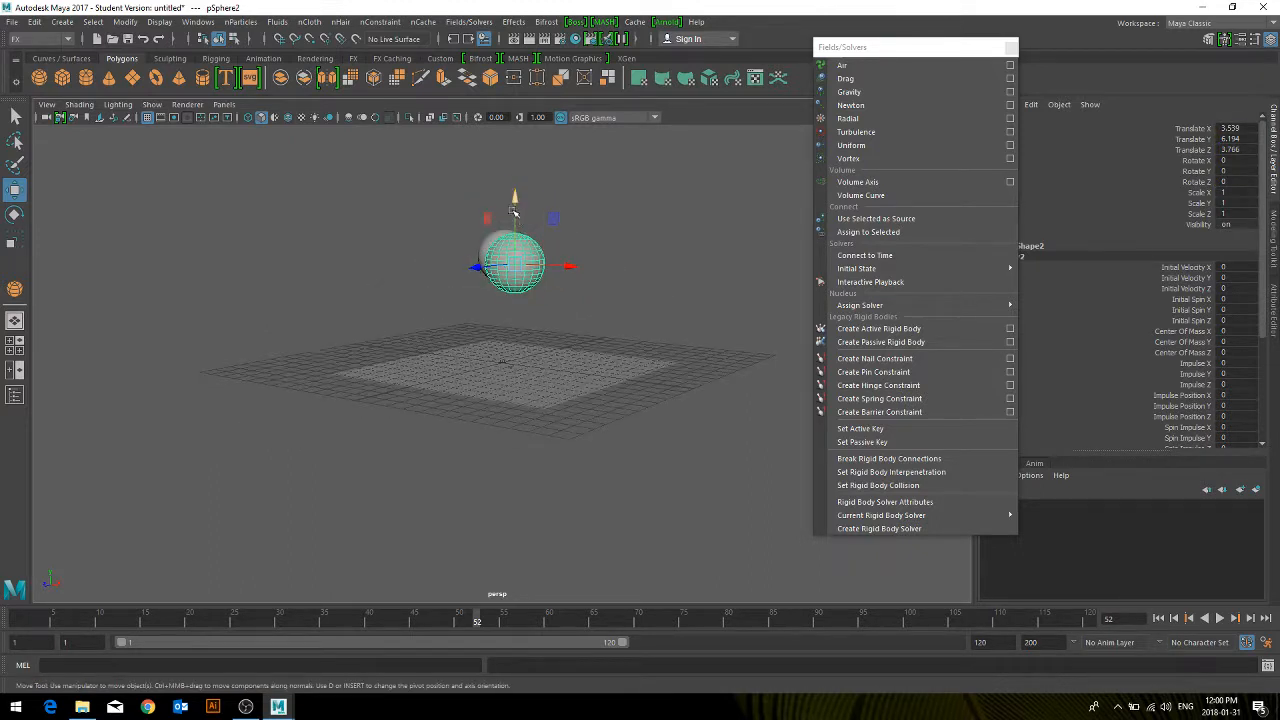
drag(513, 212, 535, 285)
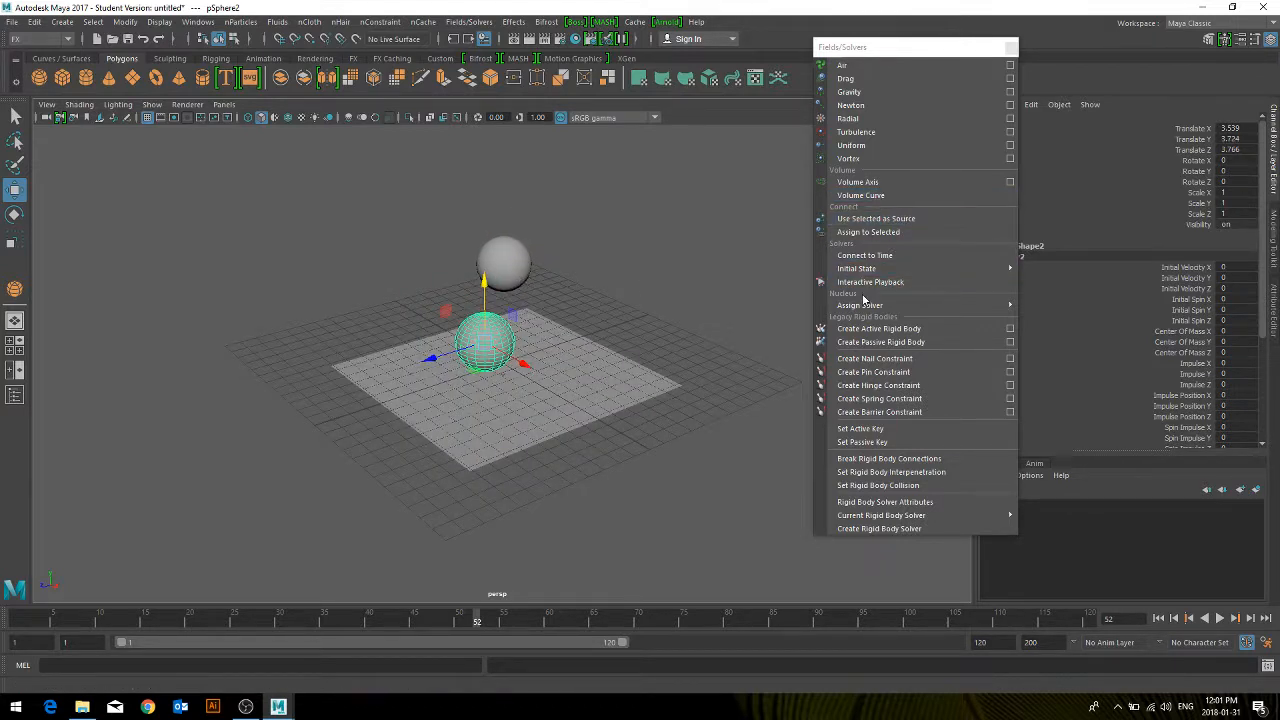
Step: Try to make the duplicated sphere an active rigid body, playing the simulation between attempts
click(877, 330)
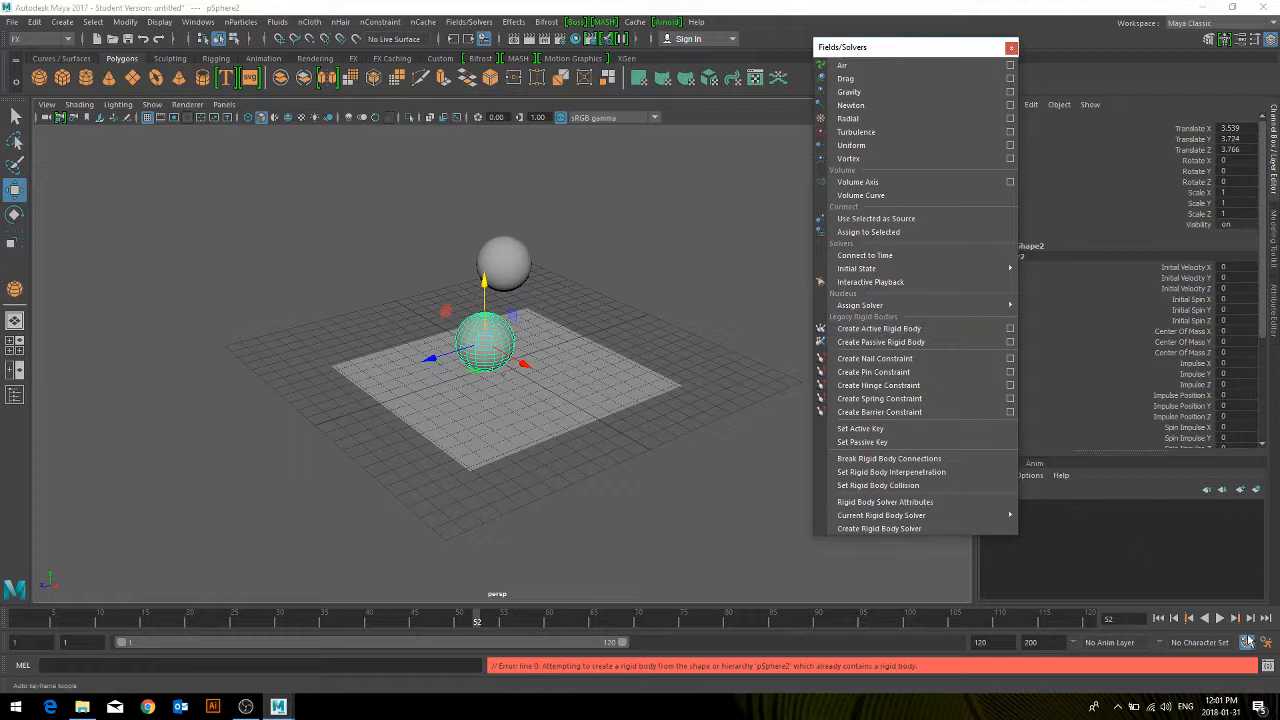
click(1220, 618)
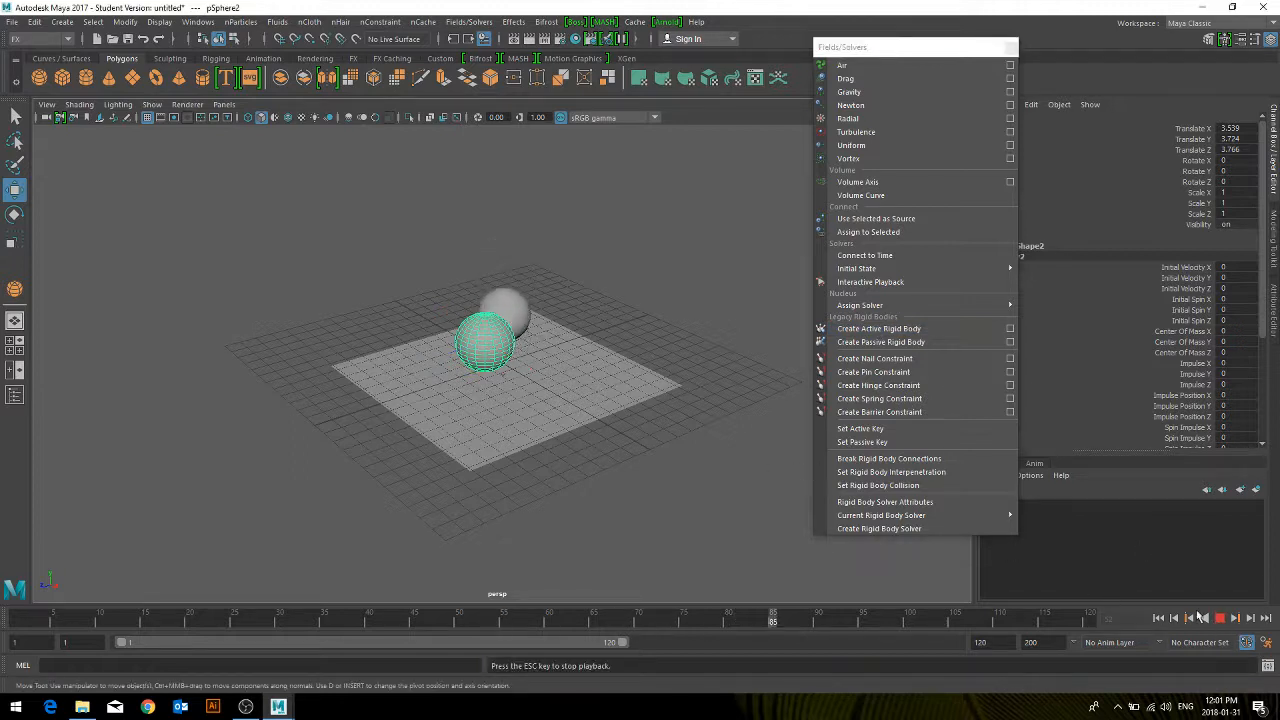
click(1220, 618)
click(449, 341)
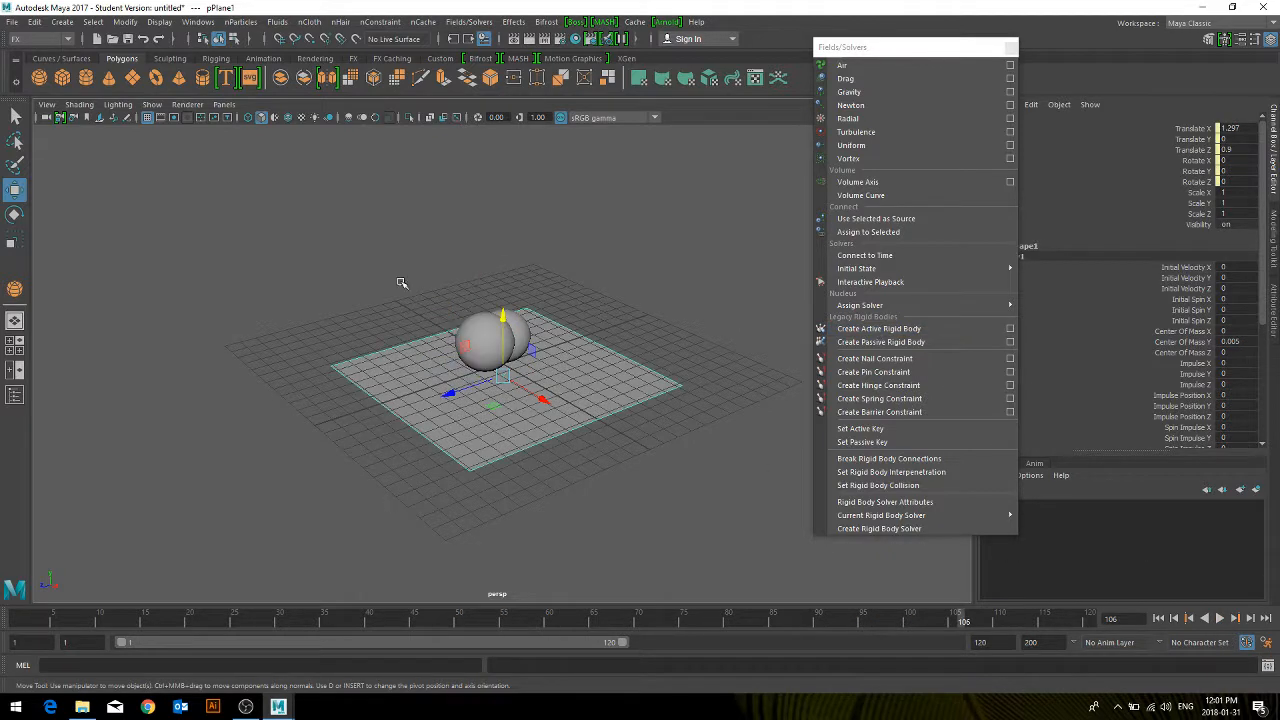
click(403, 283)
click(486, 344)
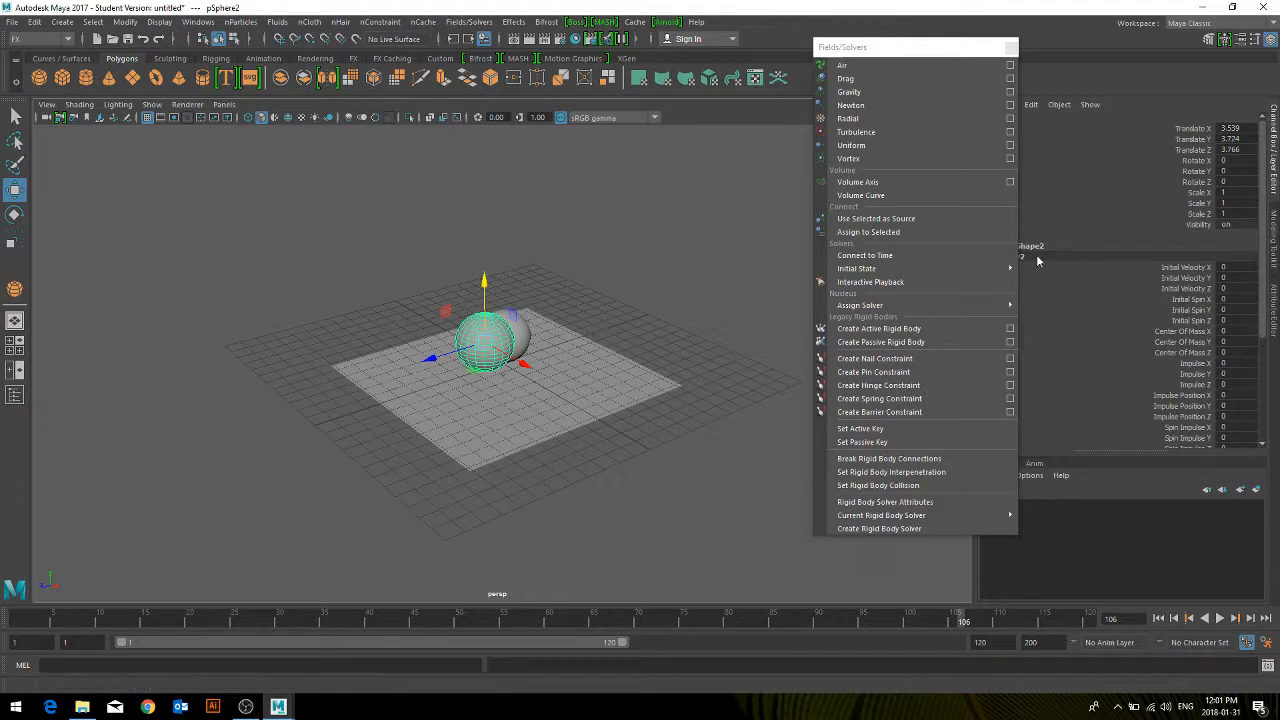
click(866, 329)
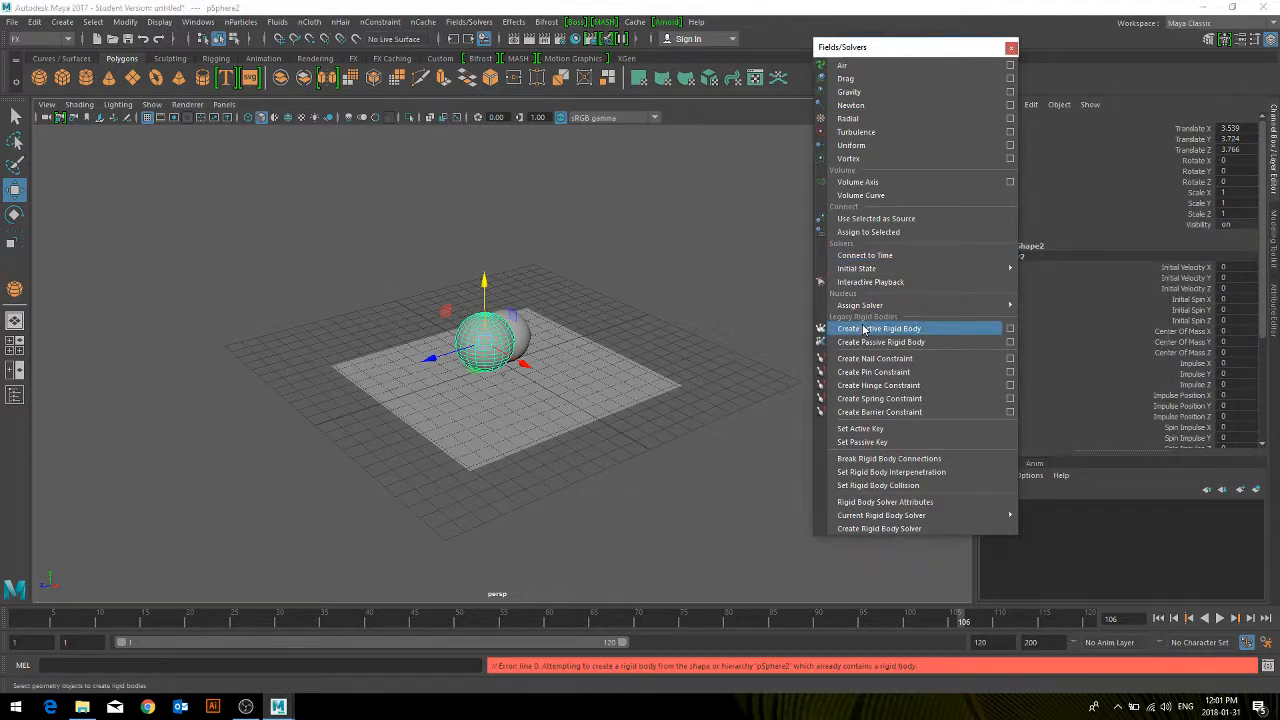
Step: Delete the duplicated sphere
click(650, 491)
click(483, 344)
key(Delete)
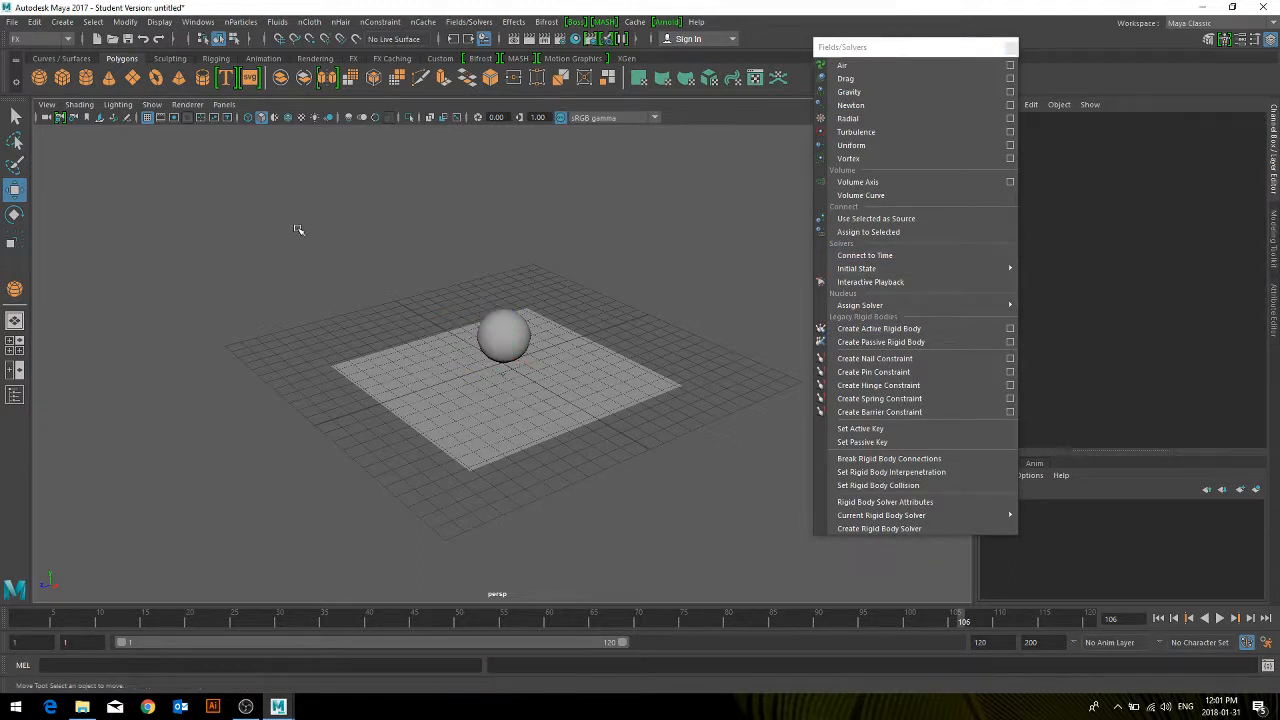
Step: Create a polygon box about 7.5 units wide and 1.5 units high on the plane beneath the sphere's drop path
click(38, 78)
click(62, 78)
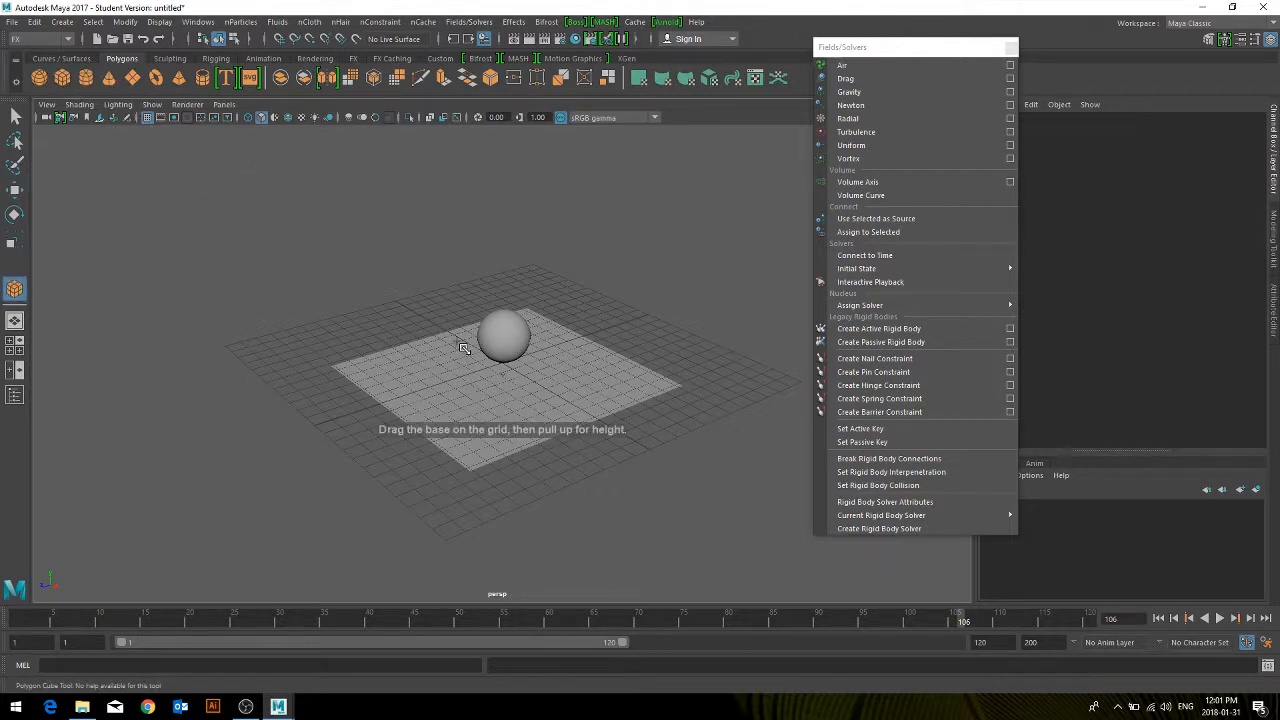
drag(445, 348, 572, 353)
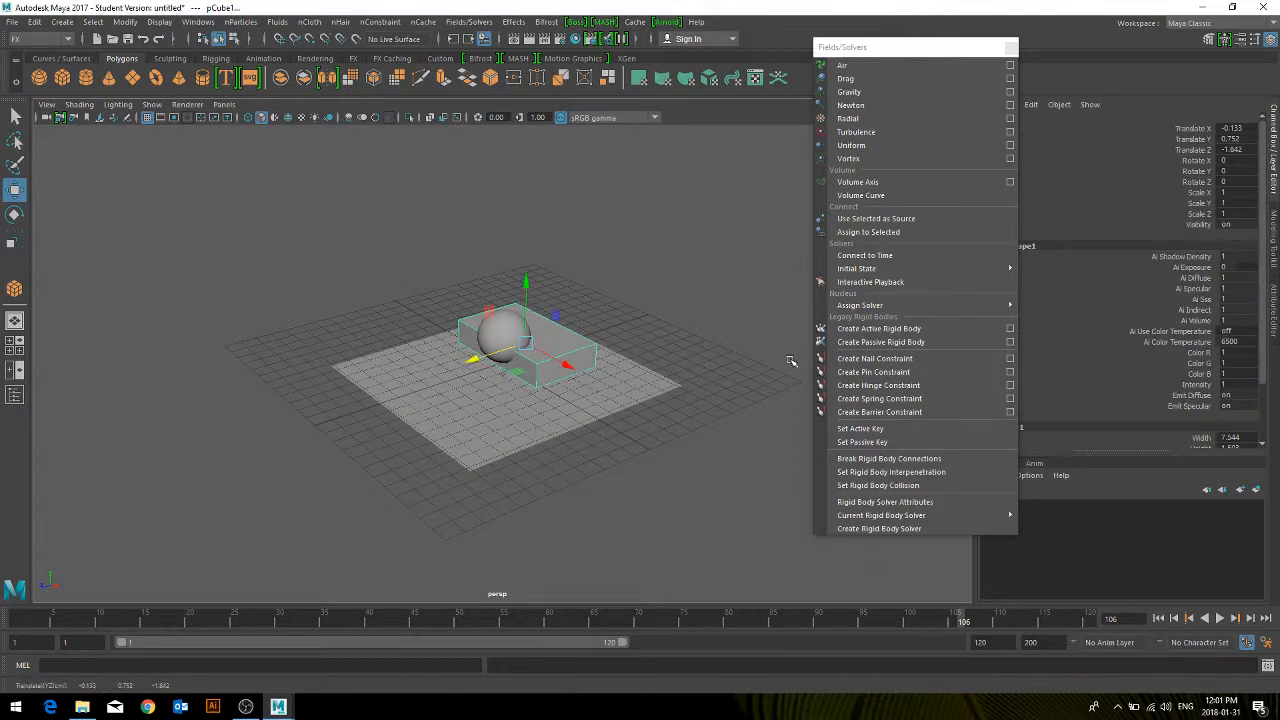
Step: Raise the sphere to a Y position of about 10.4 at frame 1 and play the simulation
click(481, 335)
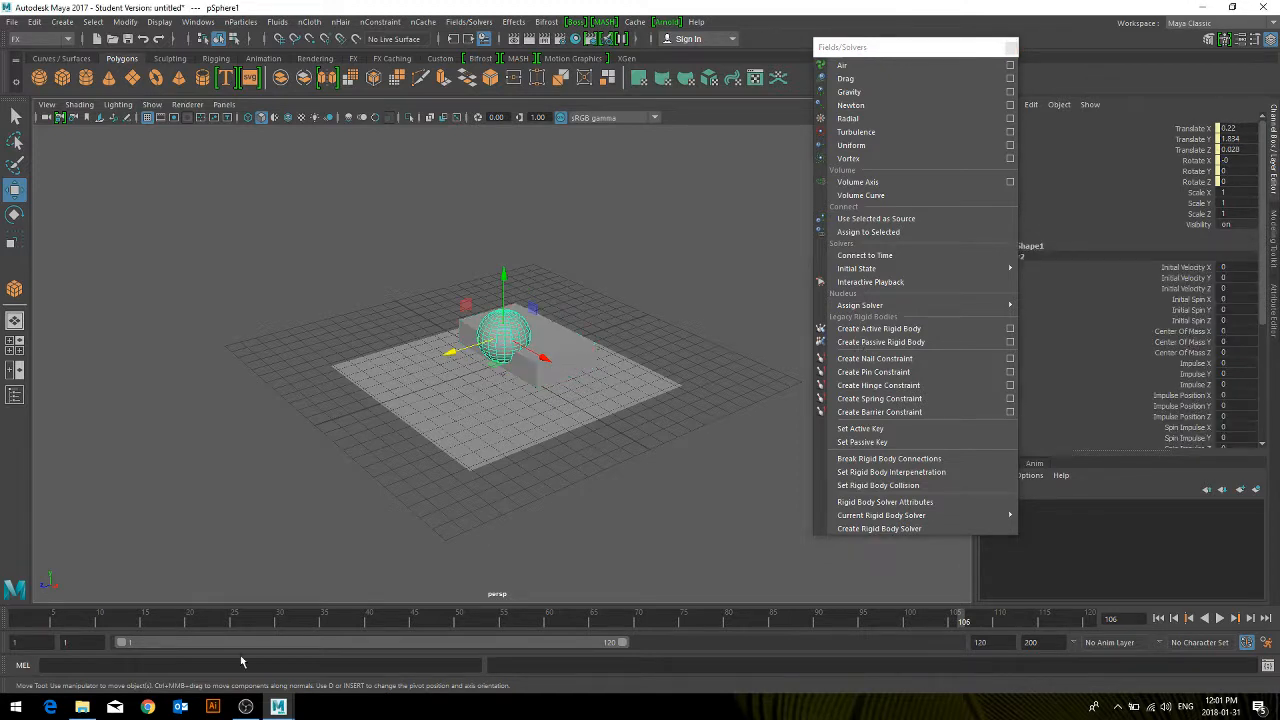
drag(150, 625, 4, 620)
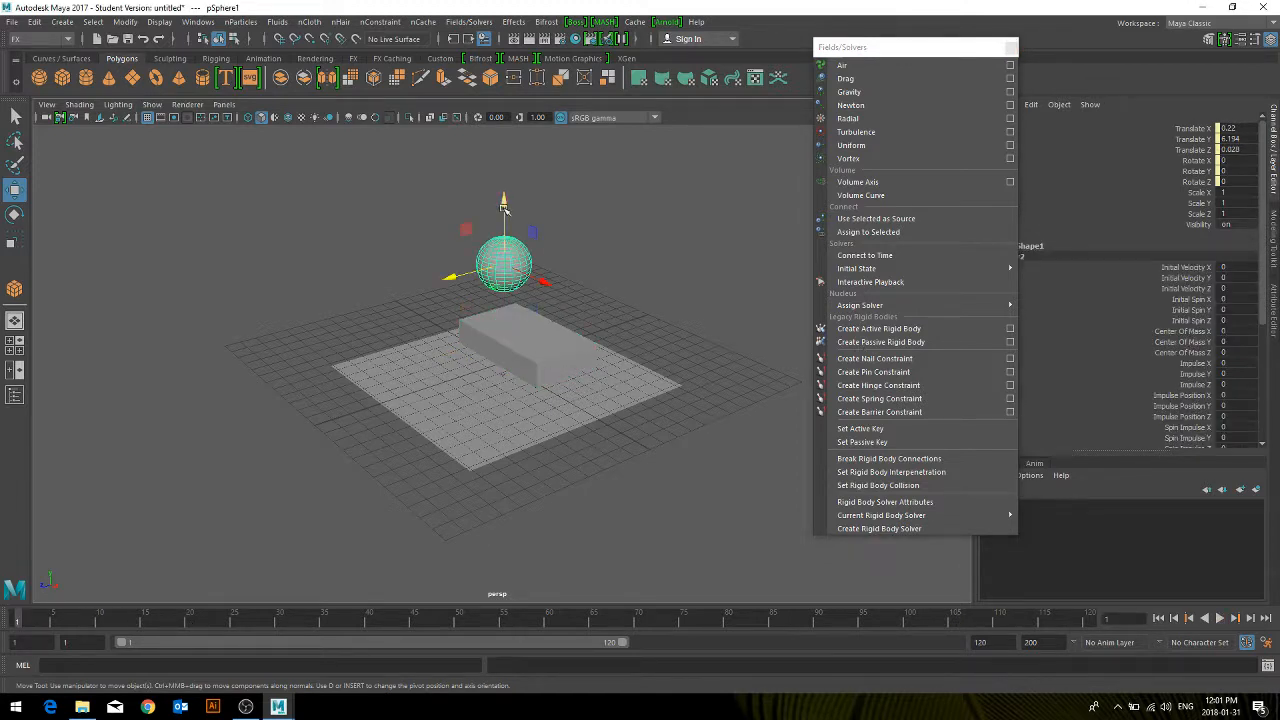
drag(503, 207, 503, 133)
click(1227, 618)
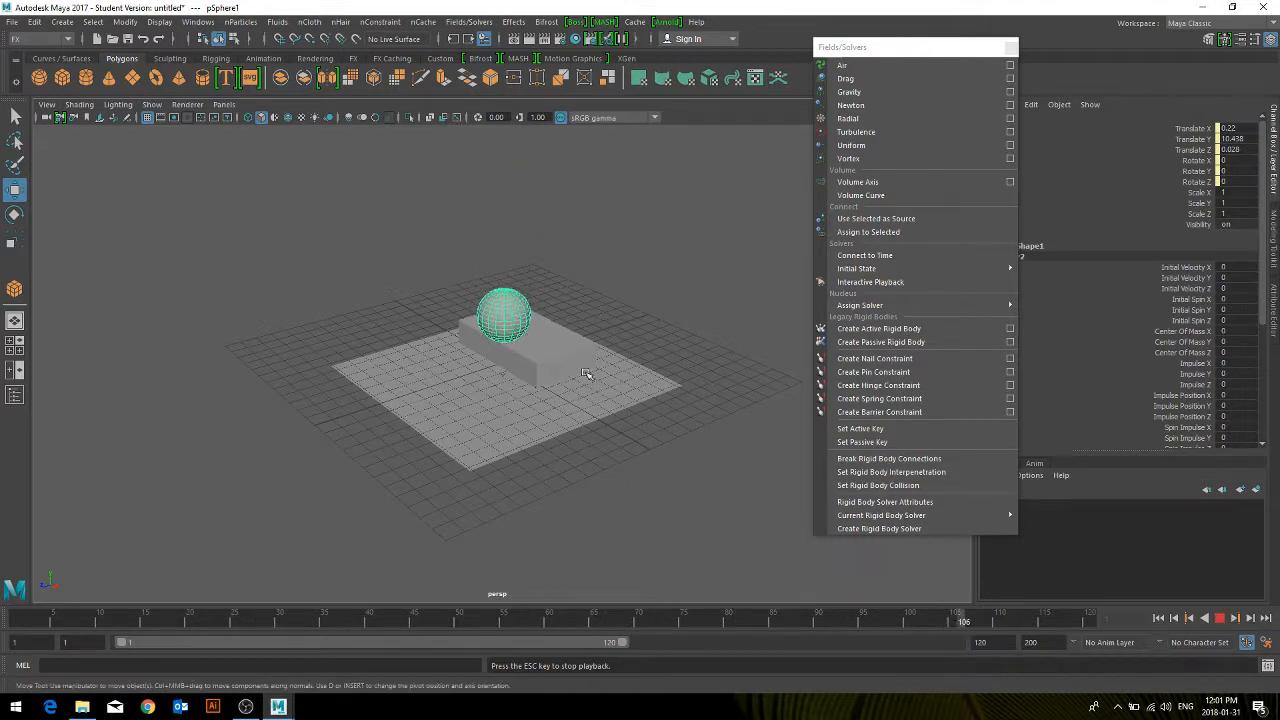
Step: Move the box along Z to about -2.6 and replay the simulation from frame 1
click(586, 374)
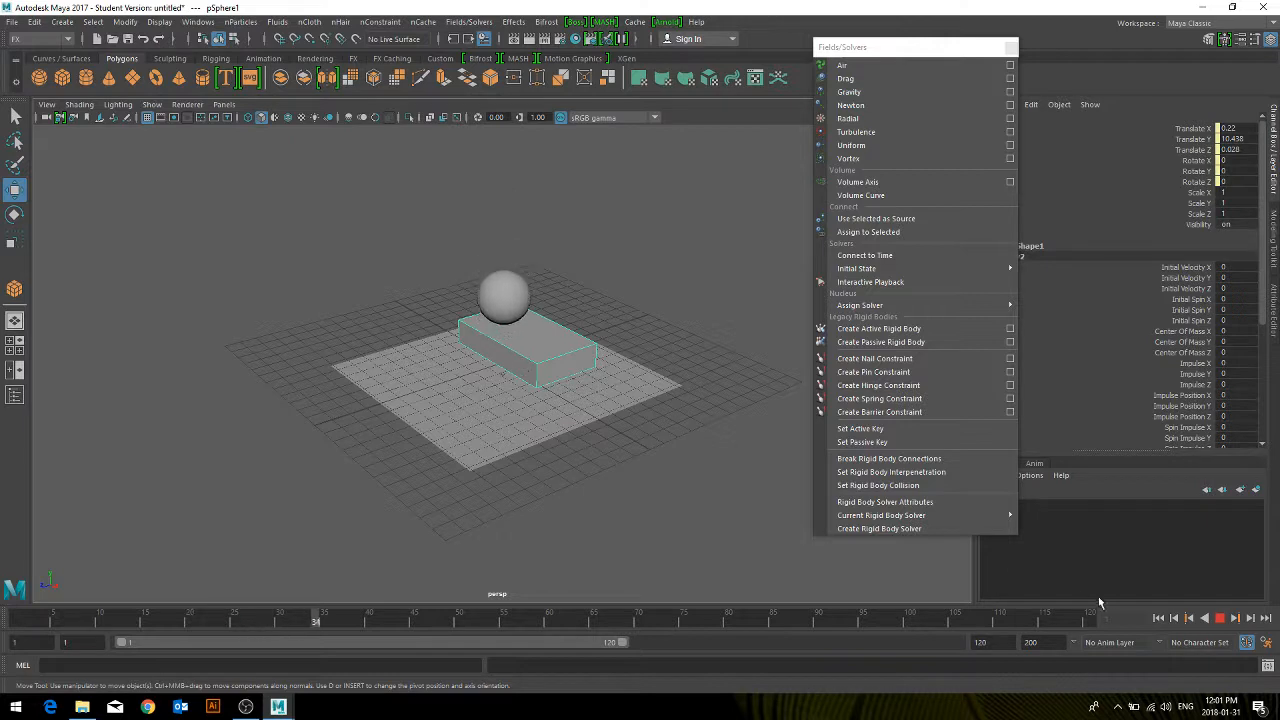
click(1219, 619)
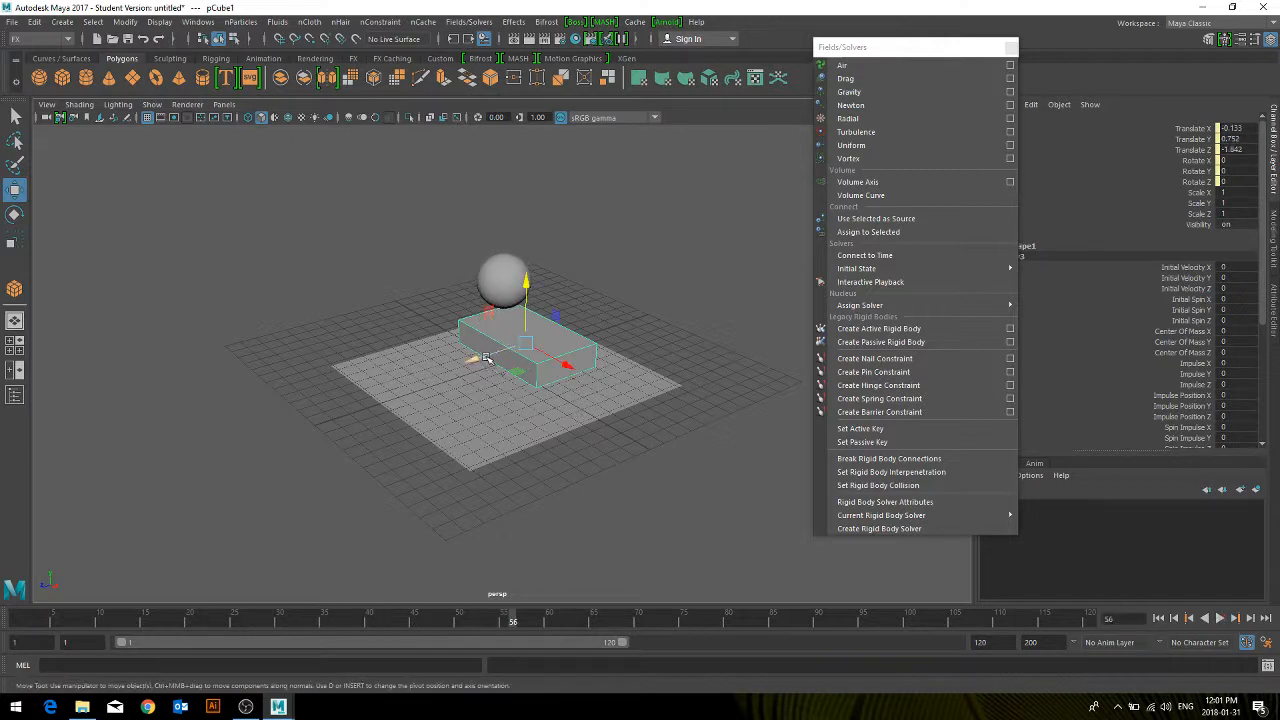
drag(486, 358, 497, 357)
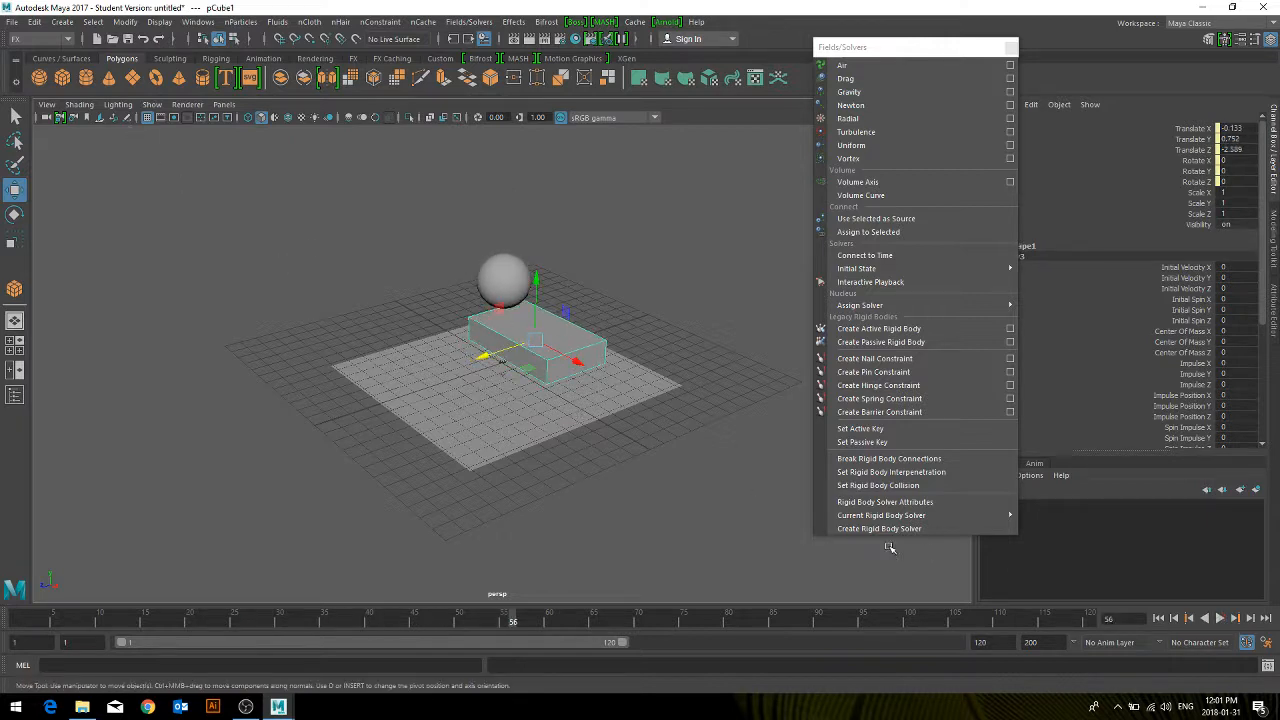
click(1159, 619)
click(1219, 619)
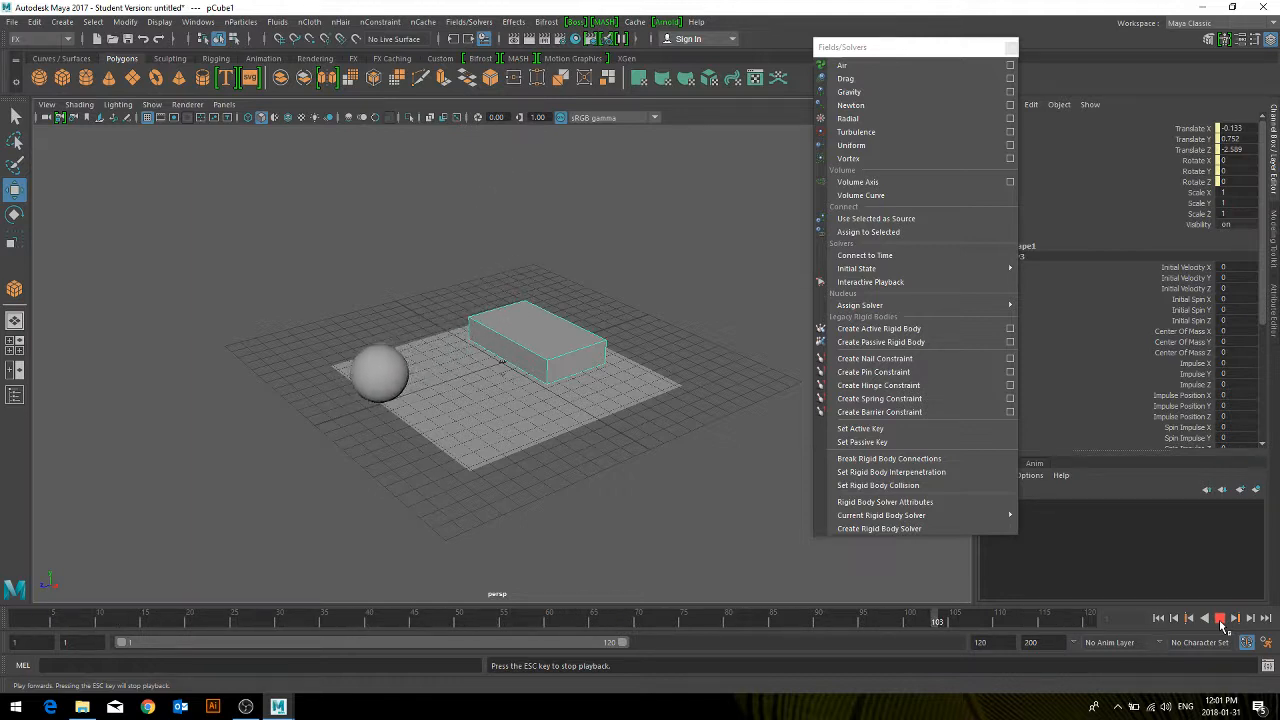
click(1221, 619)
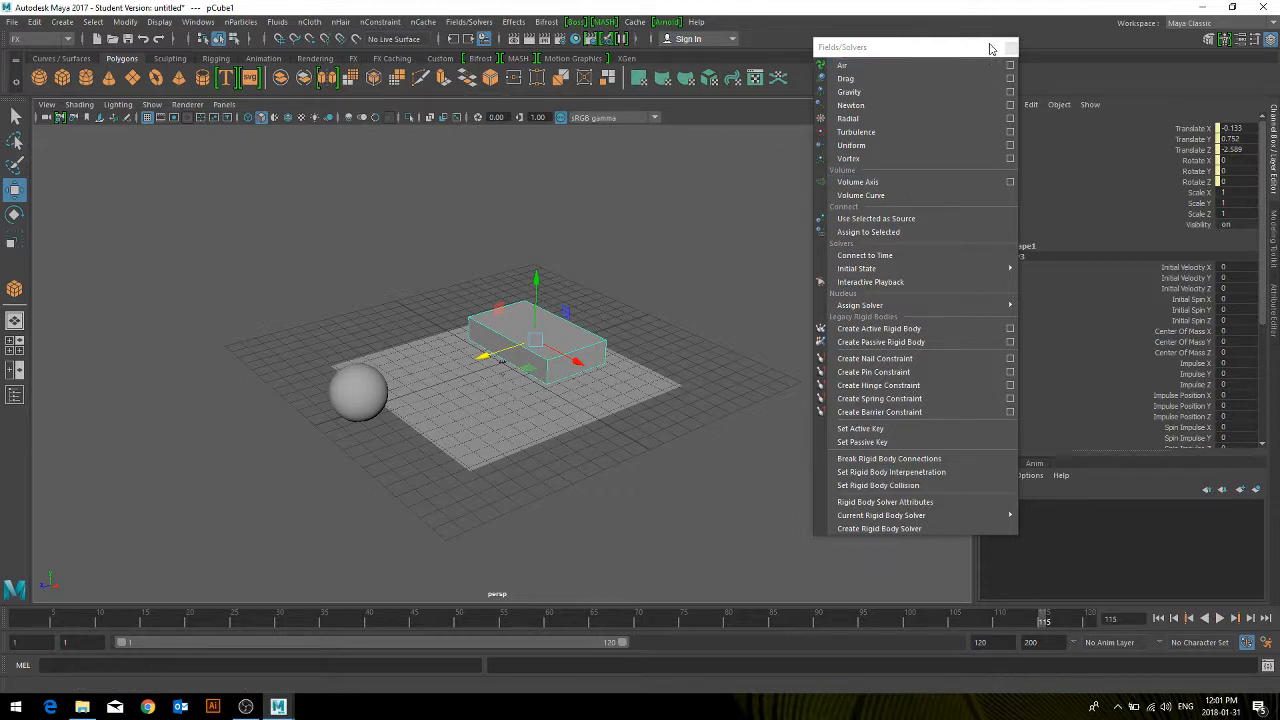
Step: Create a second polygon plane about 16.4 by 20.4 units and move it to about X -1.7, Y 6.3, Z -3.7
drag(975, 50, 1013, 48)
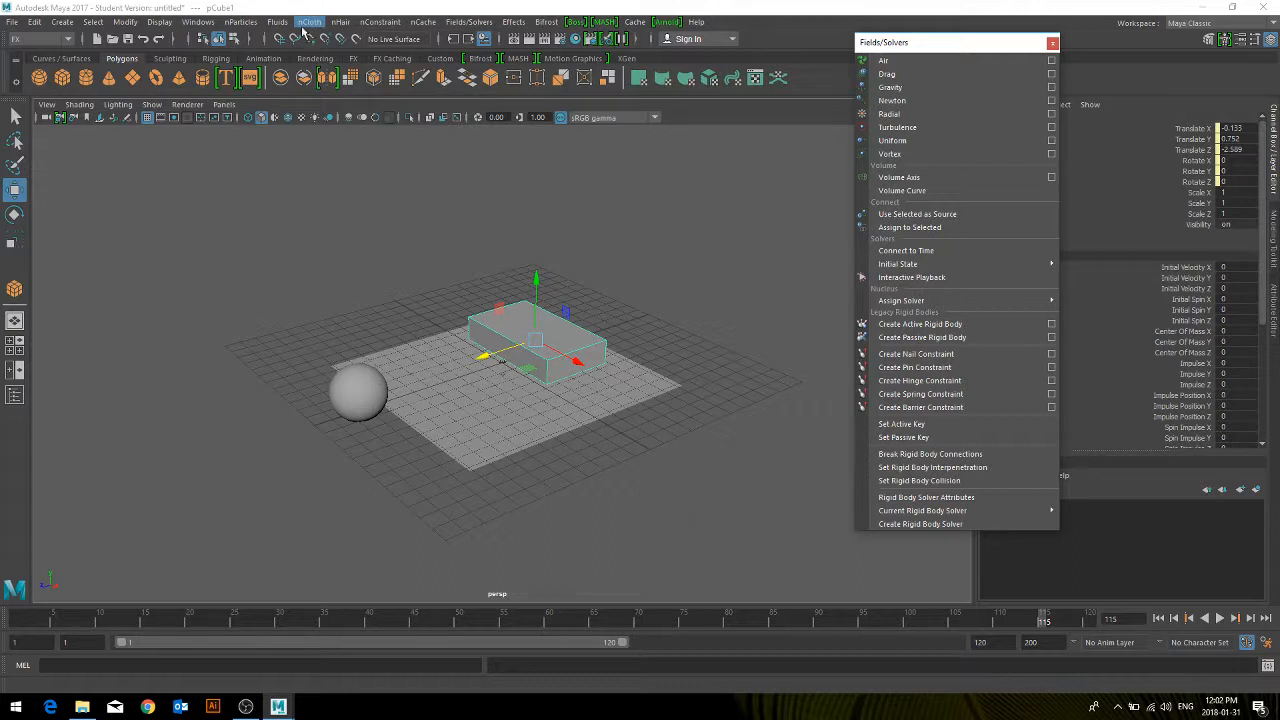
click(134, 79)
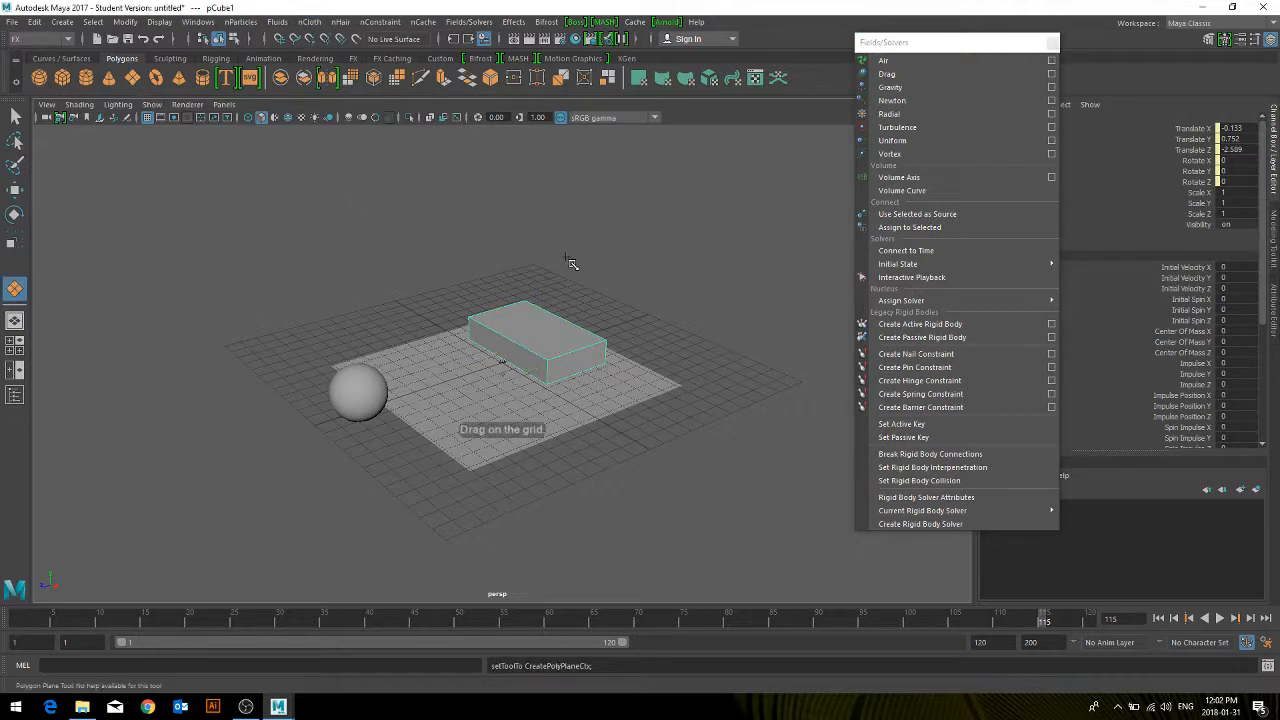
drag(562, 252, 446, 347)
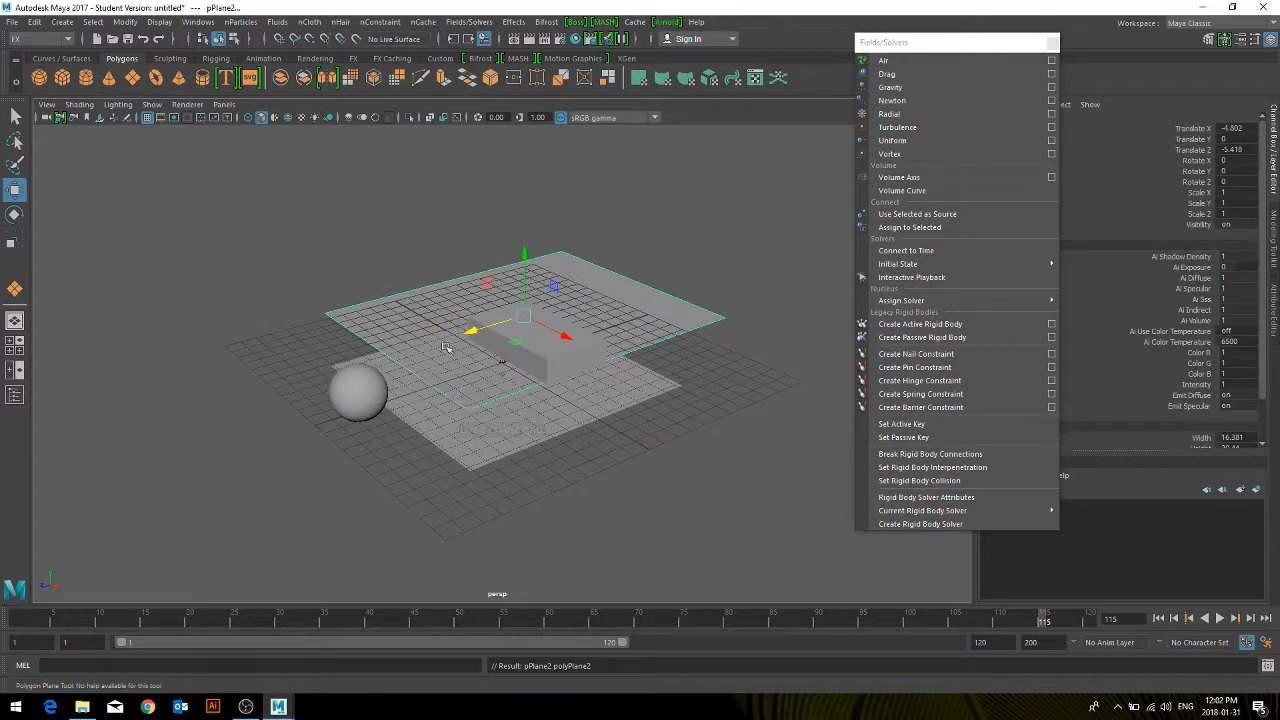
drag(521, 295, 521, 186)
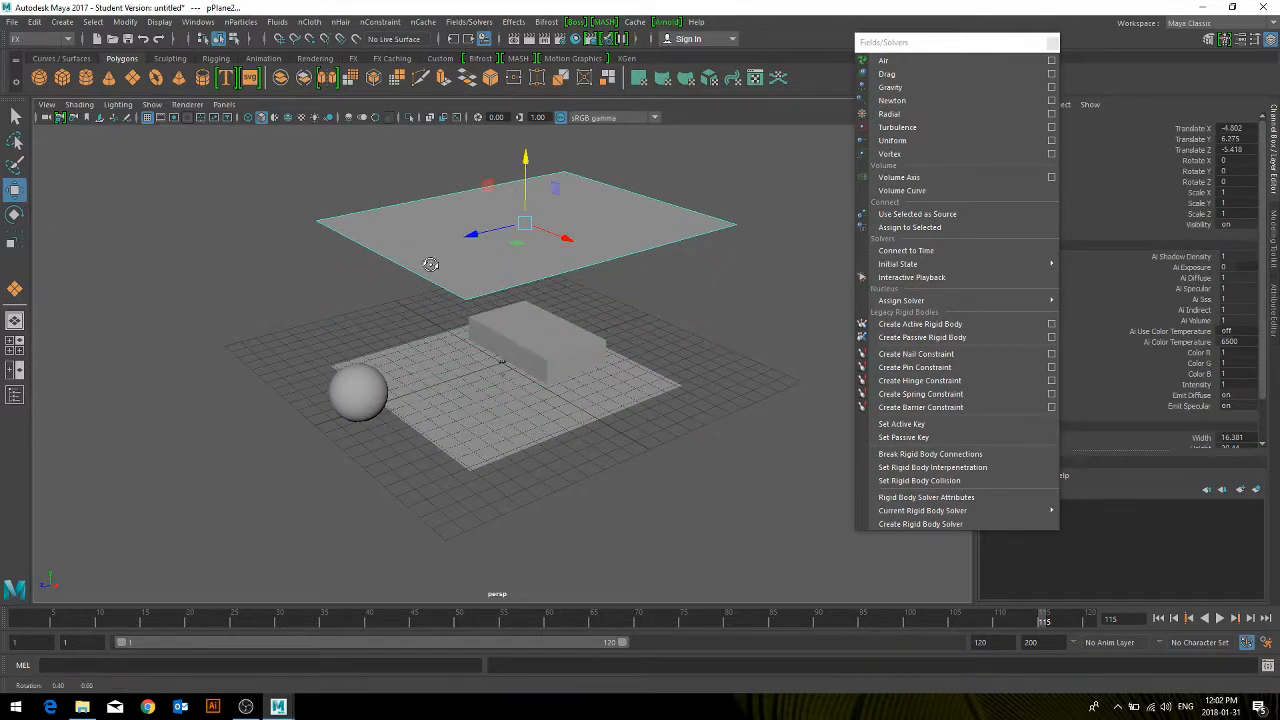
alt+drag(432, 261, 457, 269)
drag(512, 228, 479, 255)
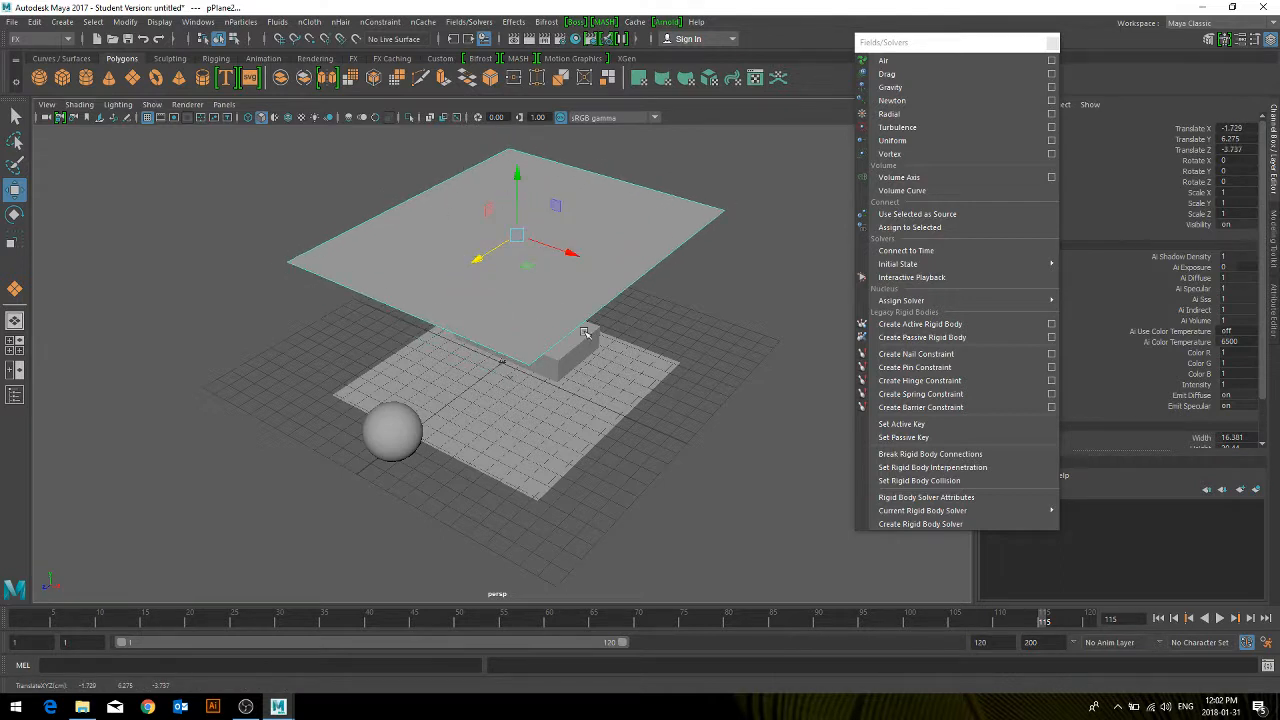
Step: Delete the original plane, the box, the sphere and the gravity field, keeping only the raised plane
click(588, 440)
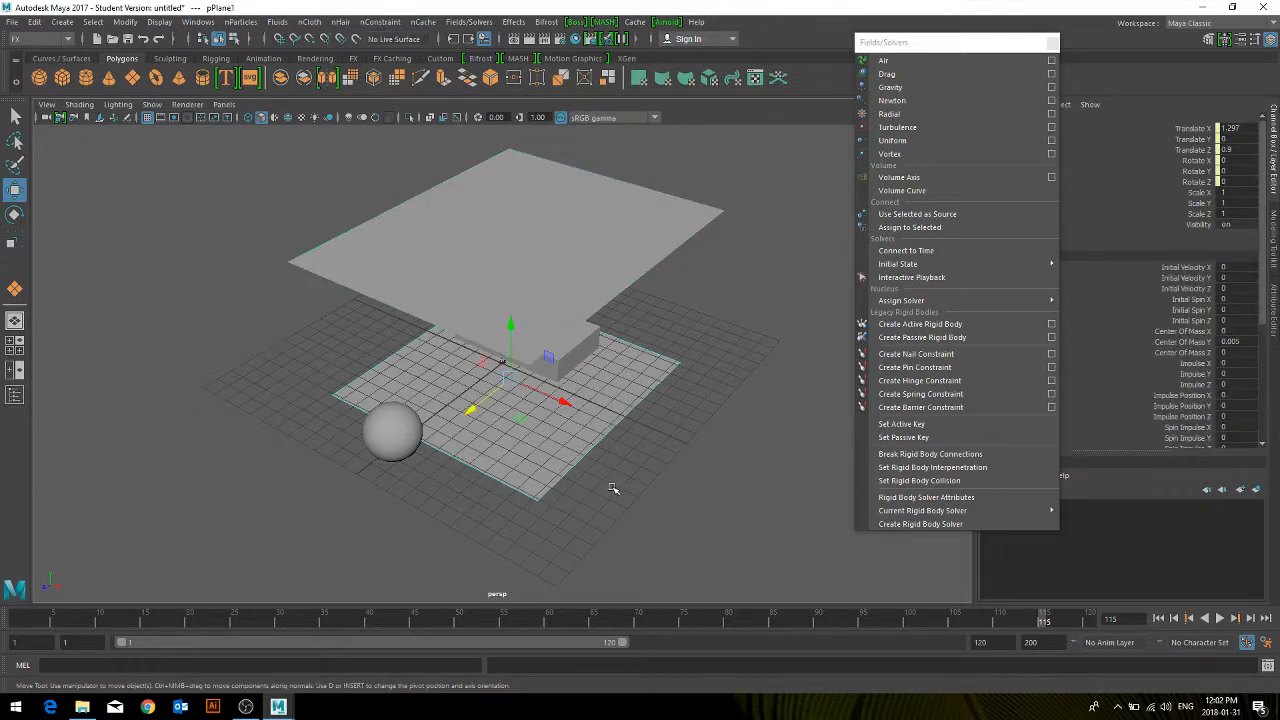
alt+drag(607, 491, 599, 467)
drag(661, 480, 392, 365)
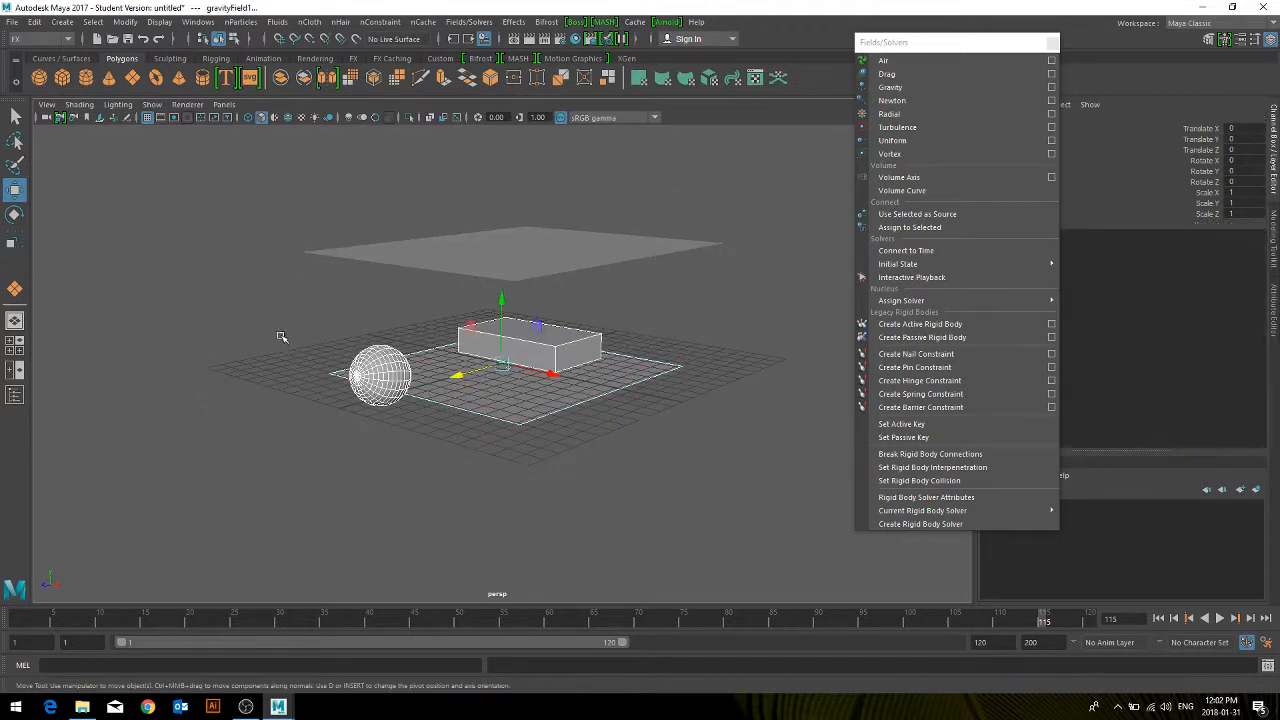
key(Delete)
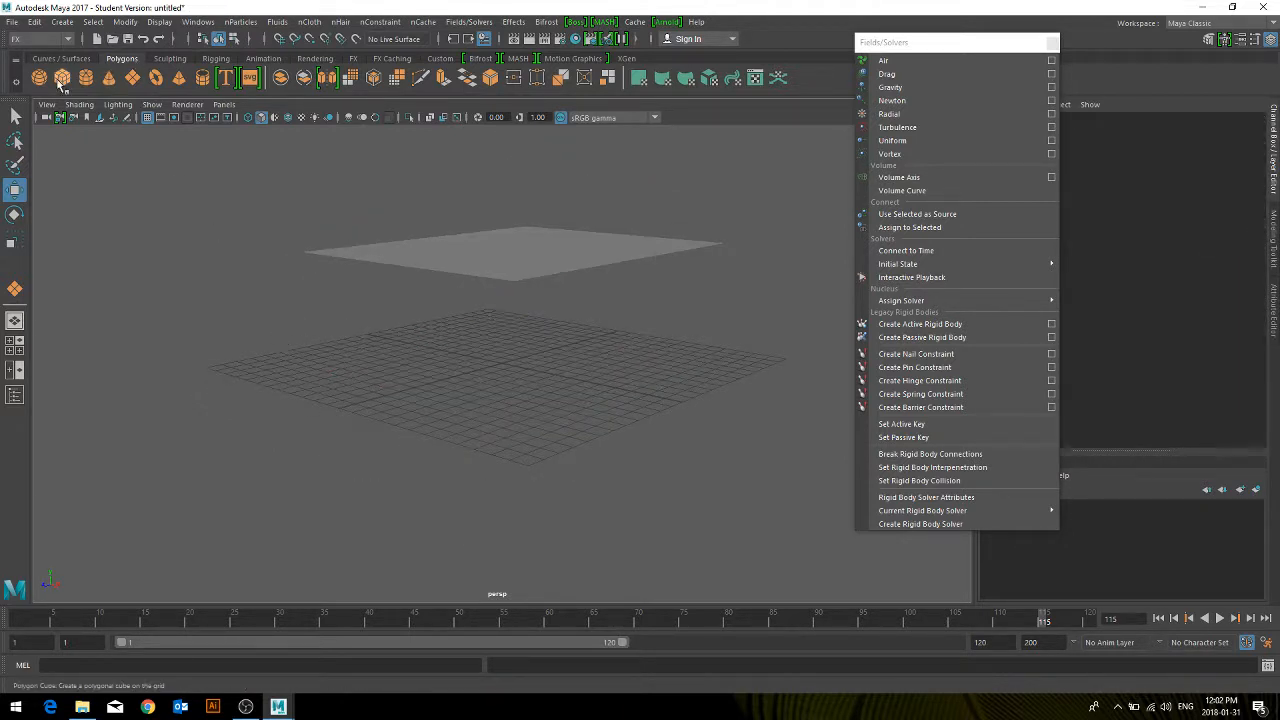
Step: Create a polygon sphere with a radius of about 3.6 on the grid beneath the raised plane
drag(471, 350, 522, 362)
key(w)
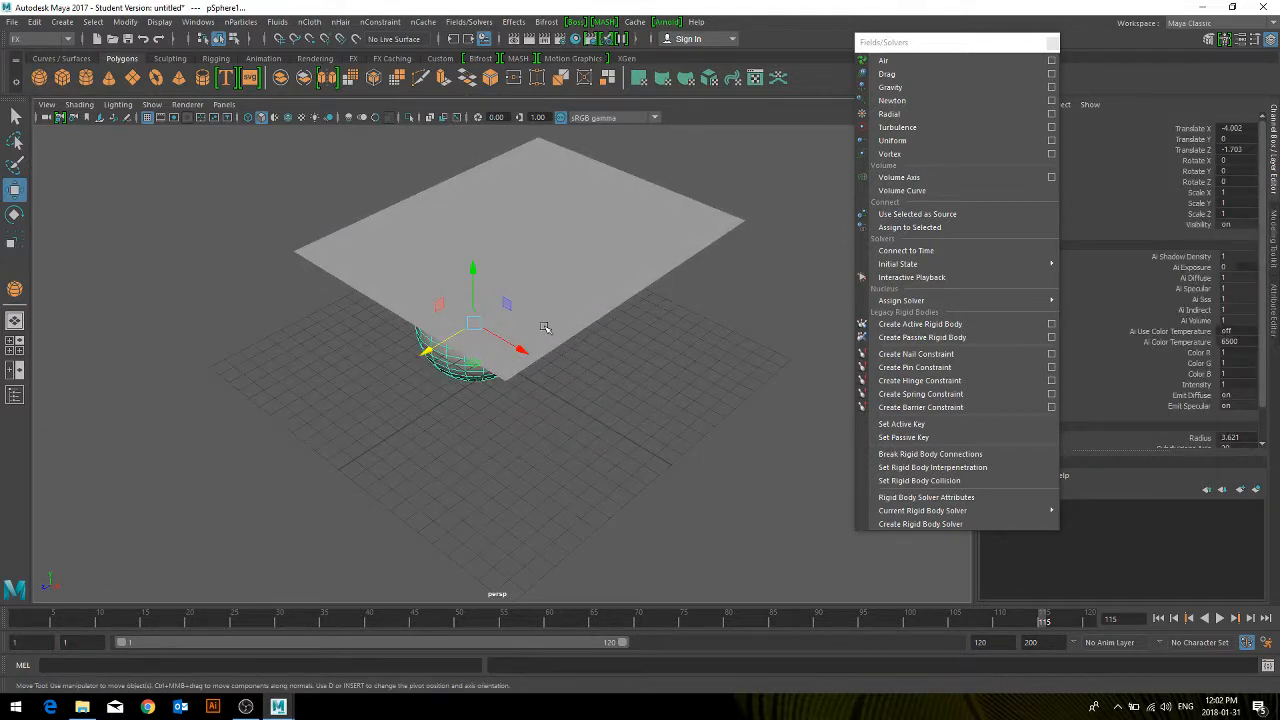
key(q)
Step: Set the raised plane's width and height subdivisions to 20
click(374, 220)
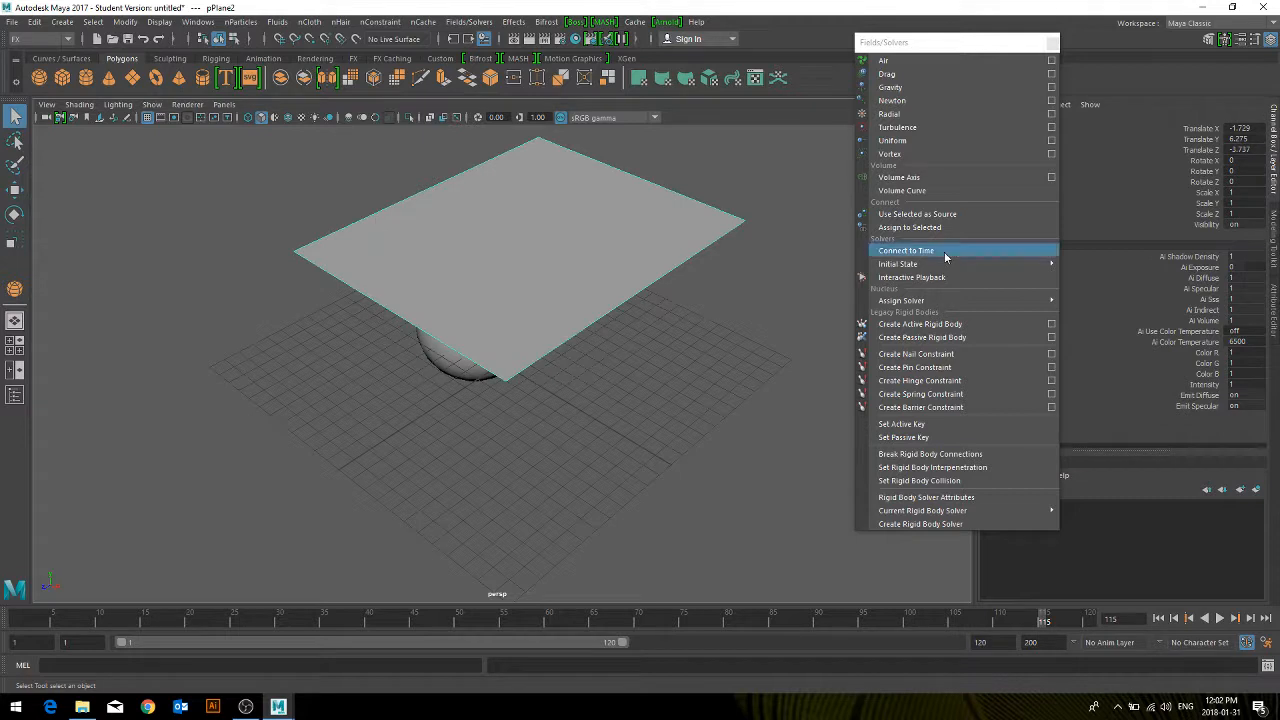
click(1274, 186)
click(1273, 202)
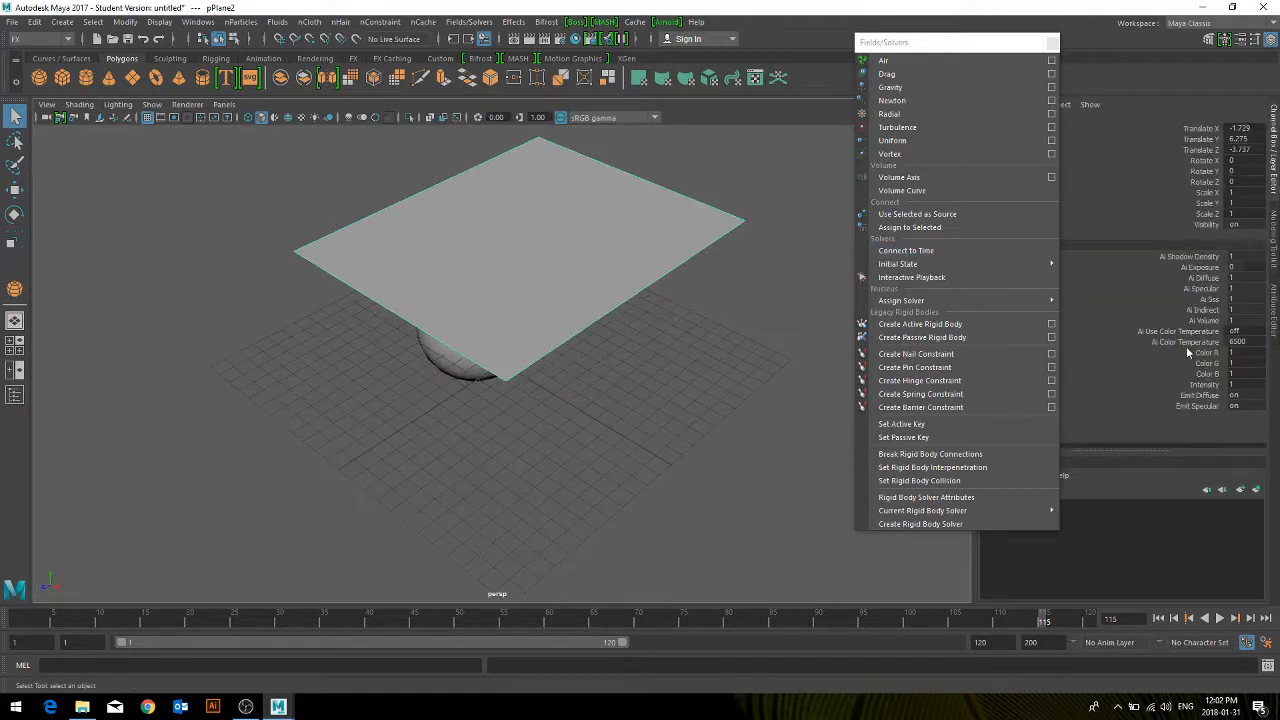
click(1056, 42)
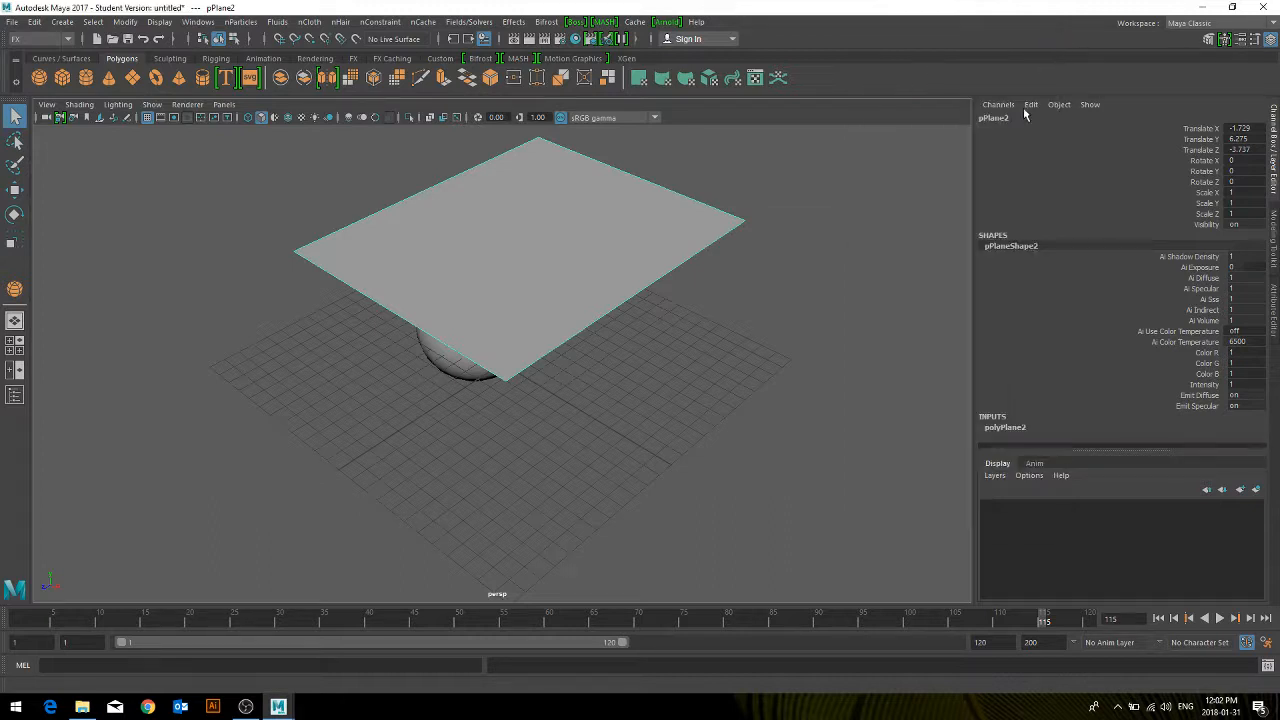
click(997, 427)
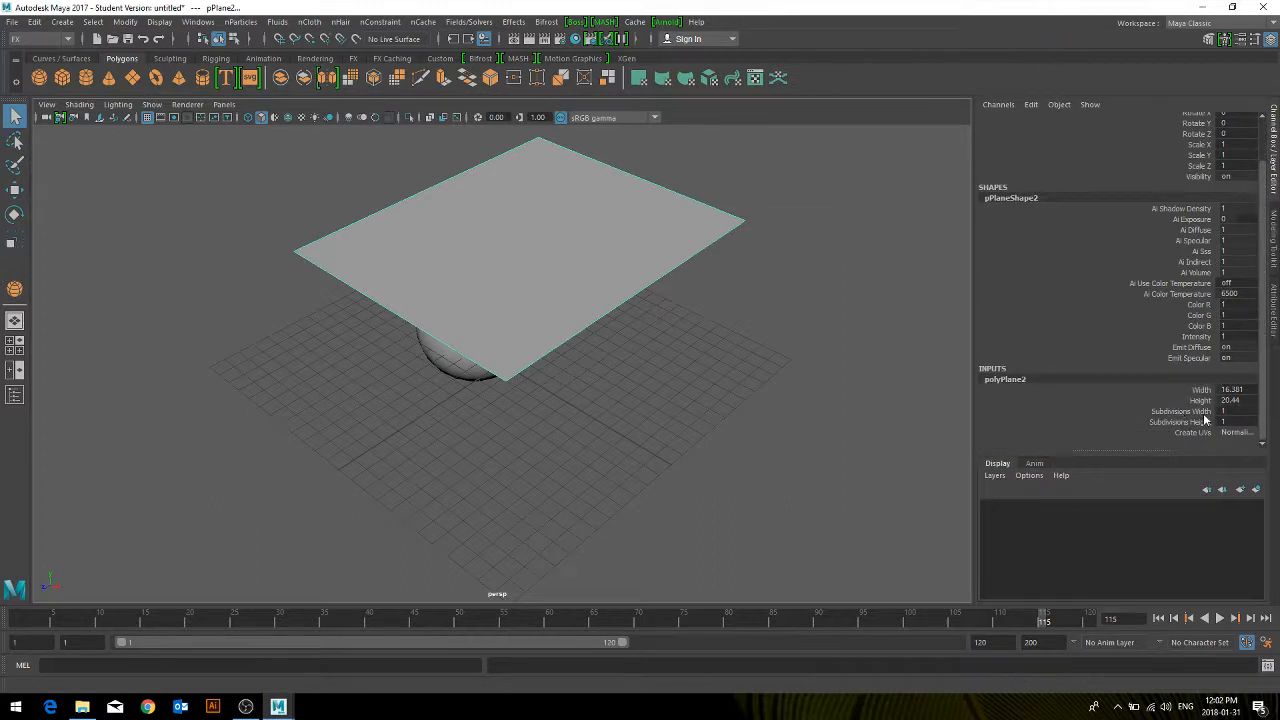
double_click(1225, 411)
key(Tab)
text(20)
key(Tab)
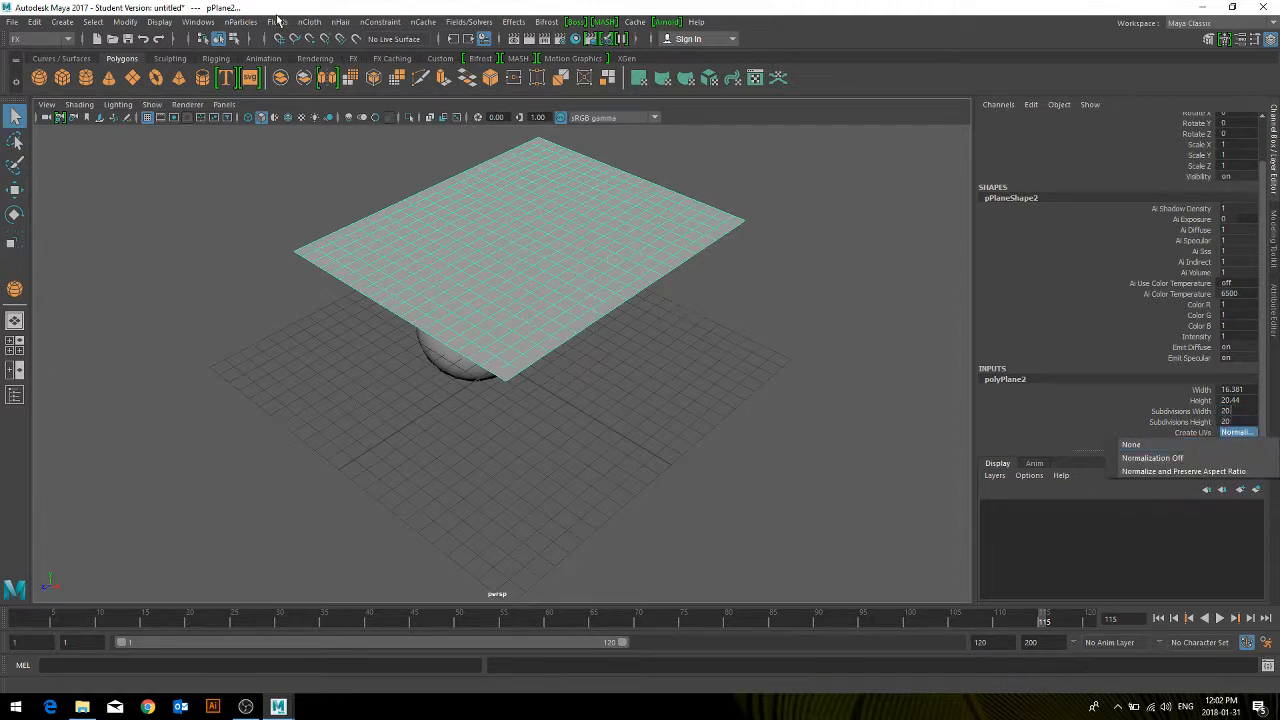
Step: Turn the subdivided plane into an nCloth object and make the sphere a passive collider
click(312, 25)
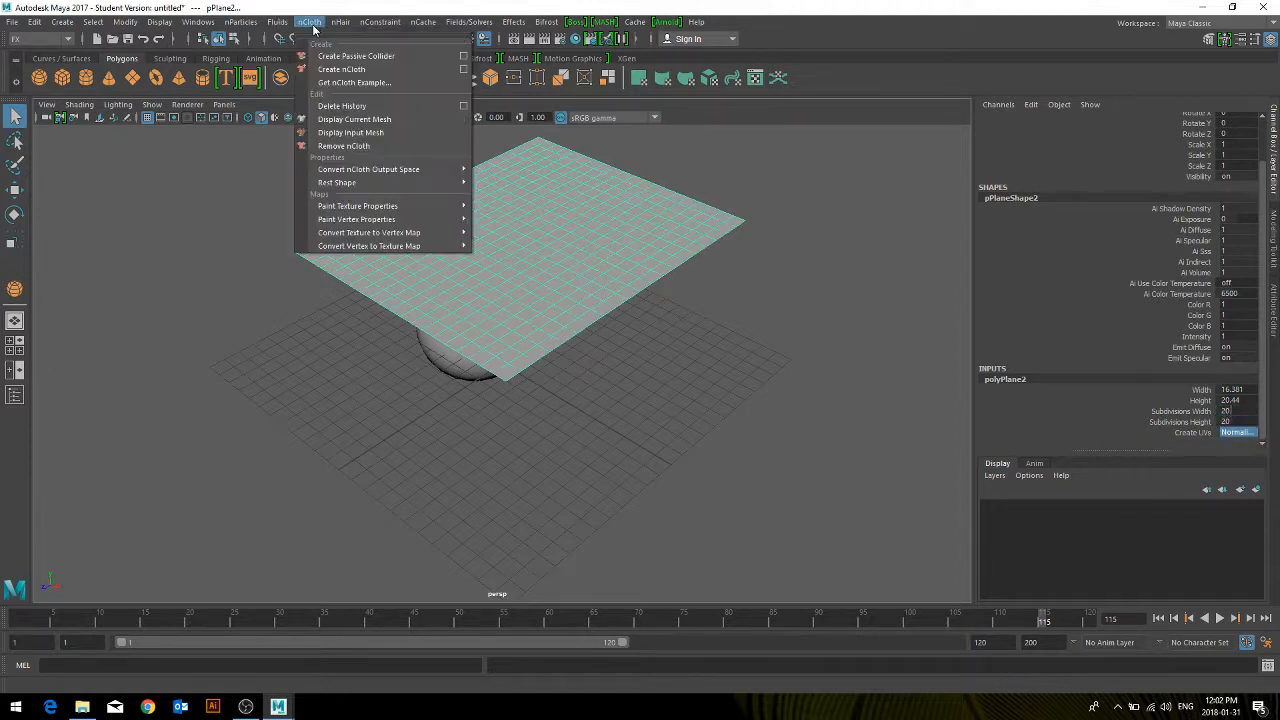
click(341, 70)
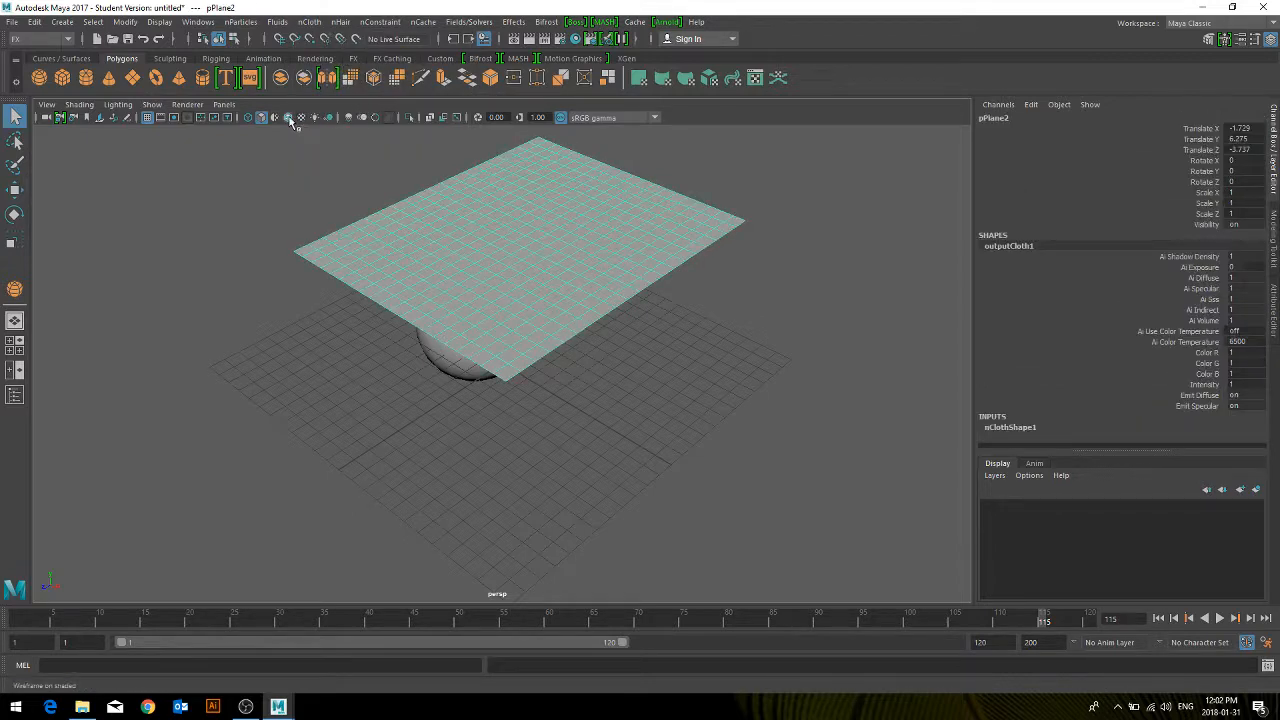
key(Right)
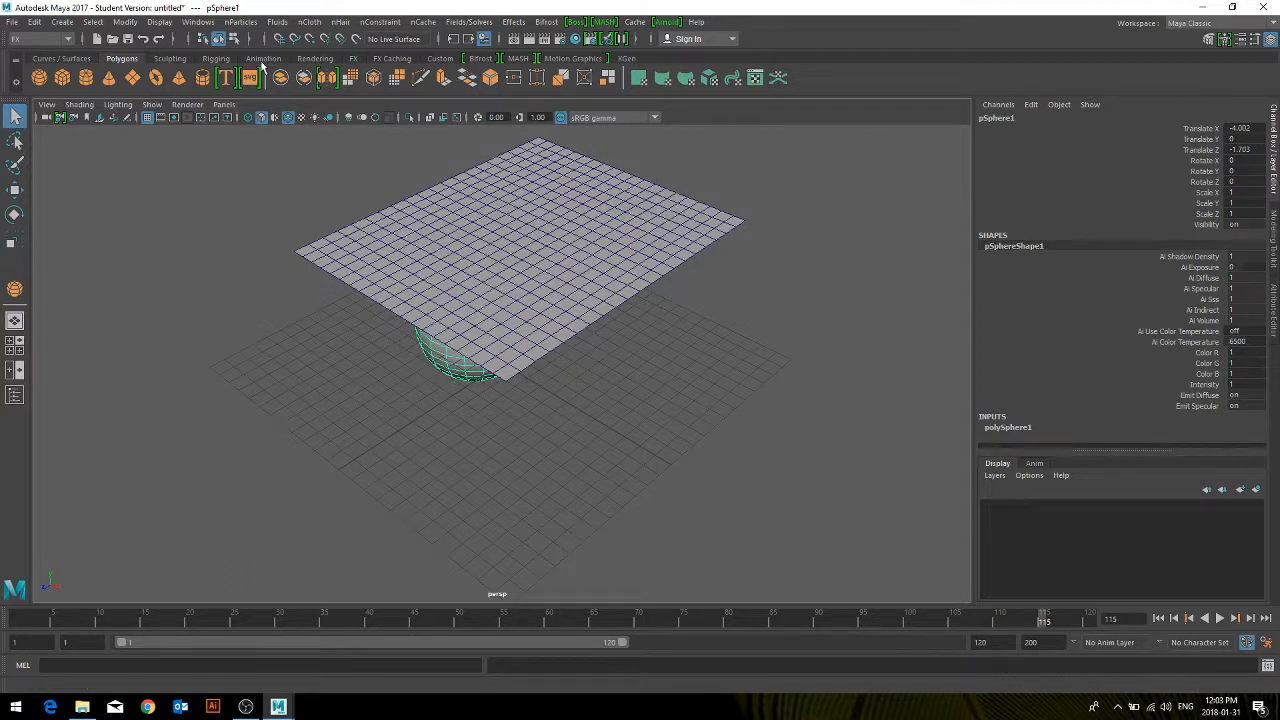
click(308, 22)
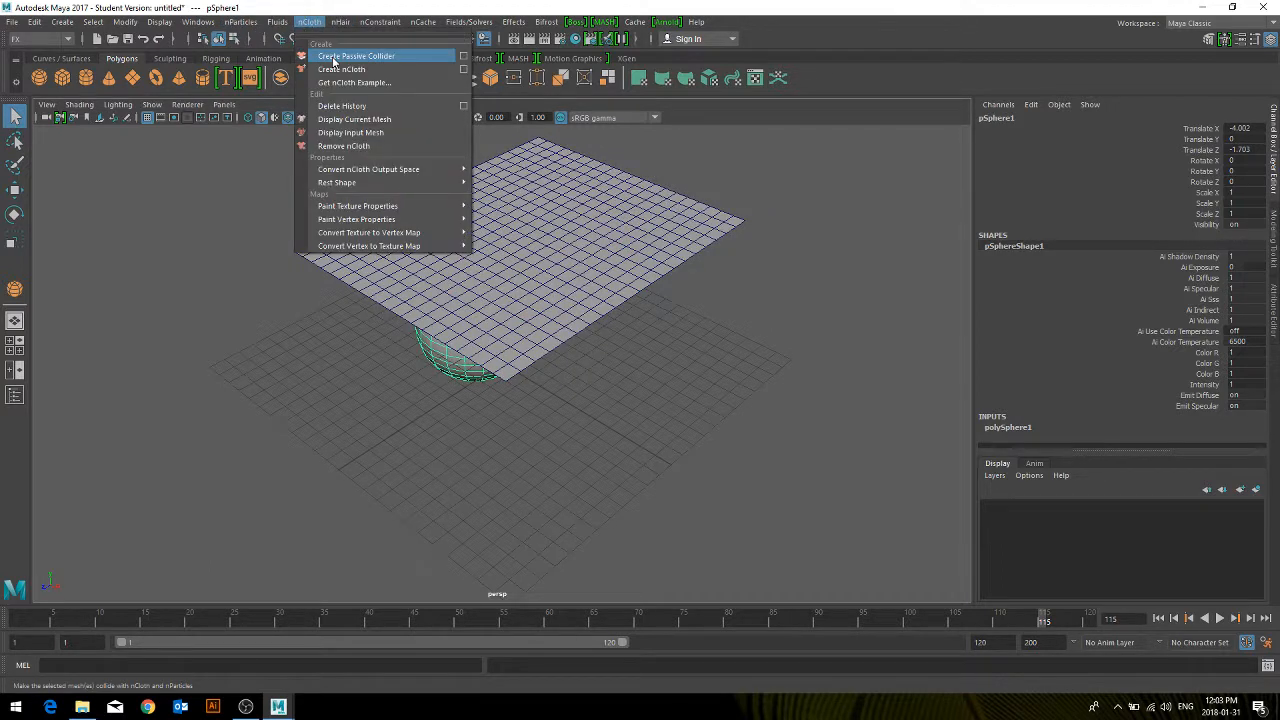
click(337, 57)
Step: Raise the cloth plane to a Y position of about 6.9 and play the cloth simulation
click(548, 240)
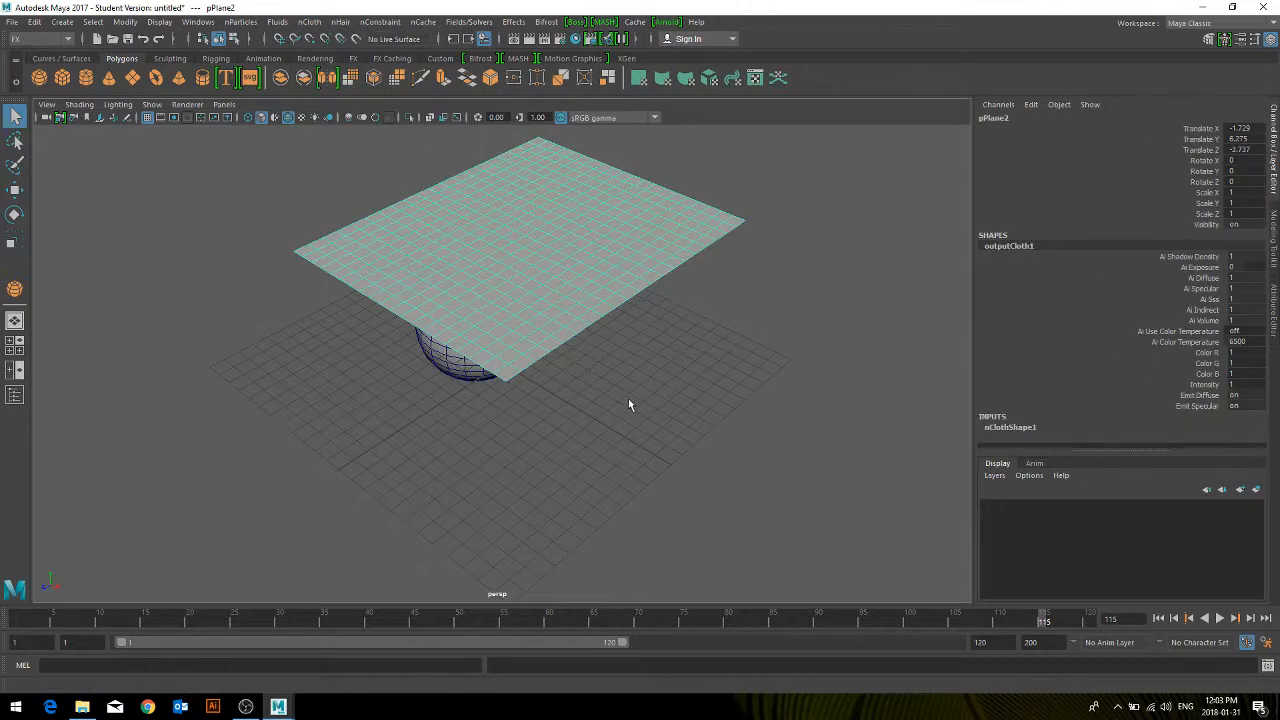
mouse_move(558, 446)
alt+mouse_down()
mouse_move(554, 420)
mouse_move(562, 431)
alt+mouse_up()
key(w)
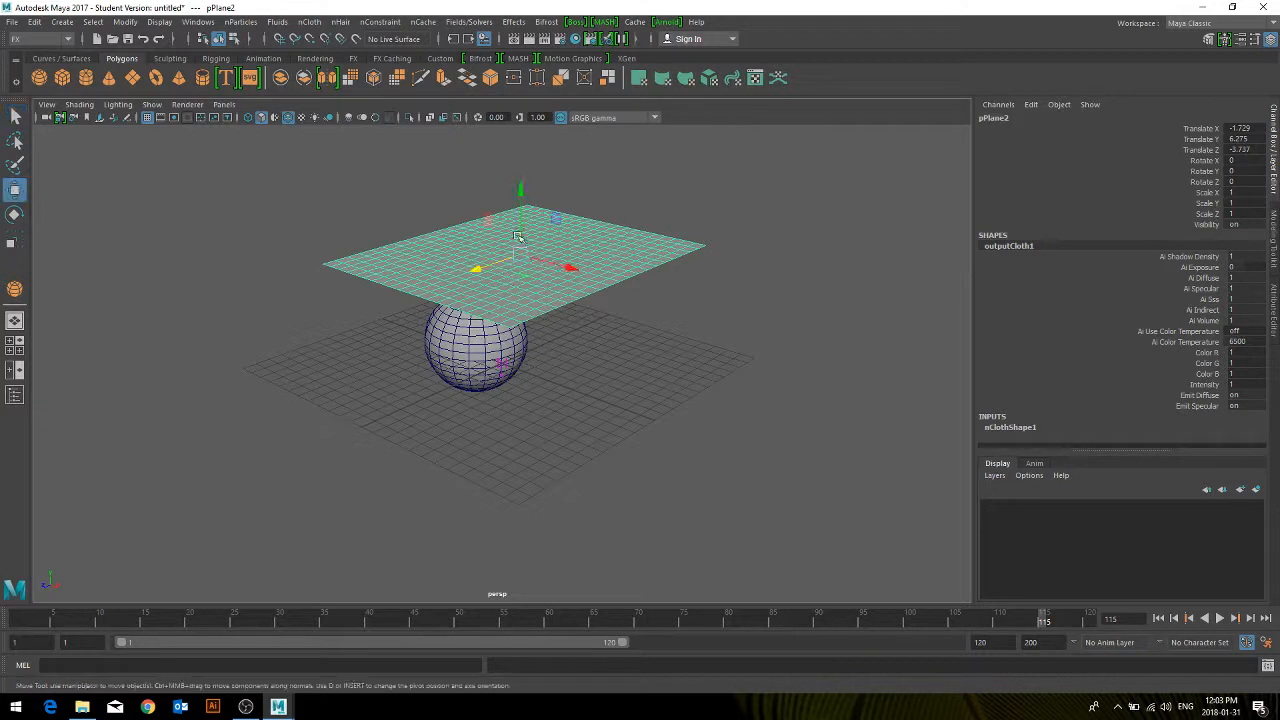
drag(518, 240, 531, 209)
click(837, 340)
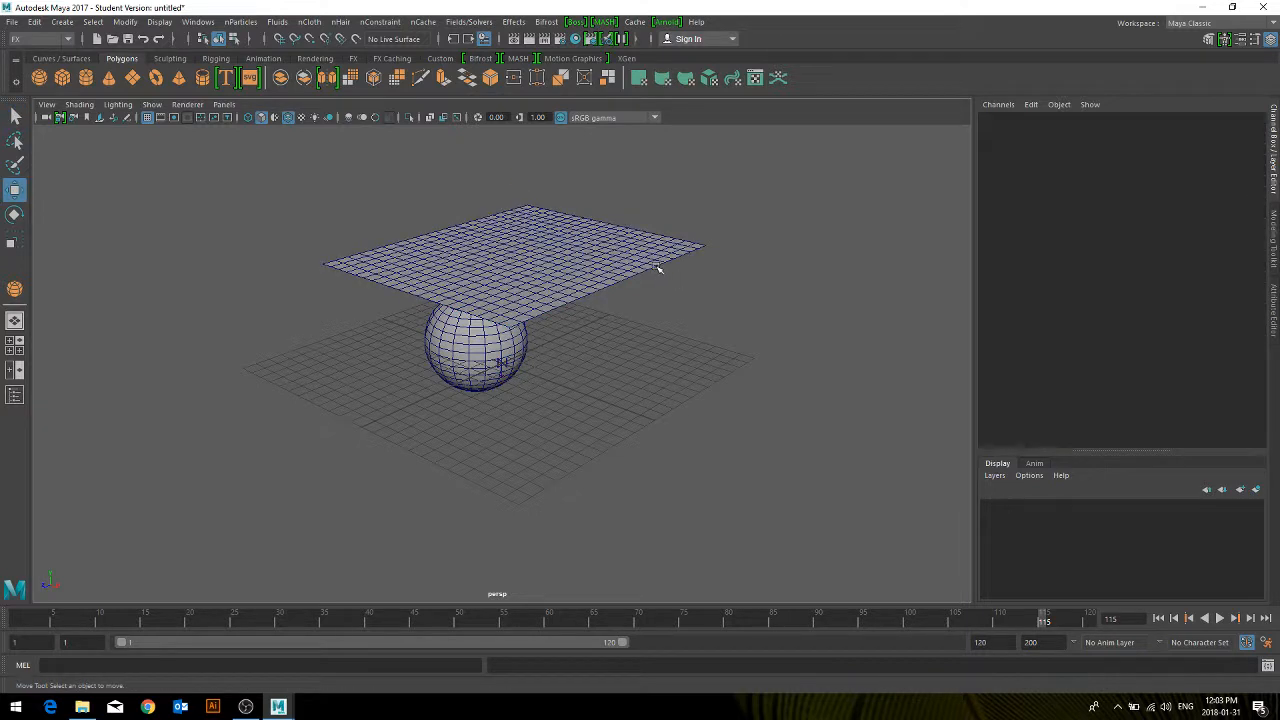
click(660, 266)
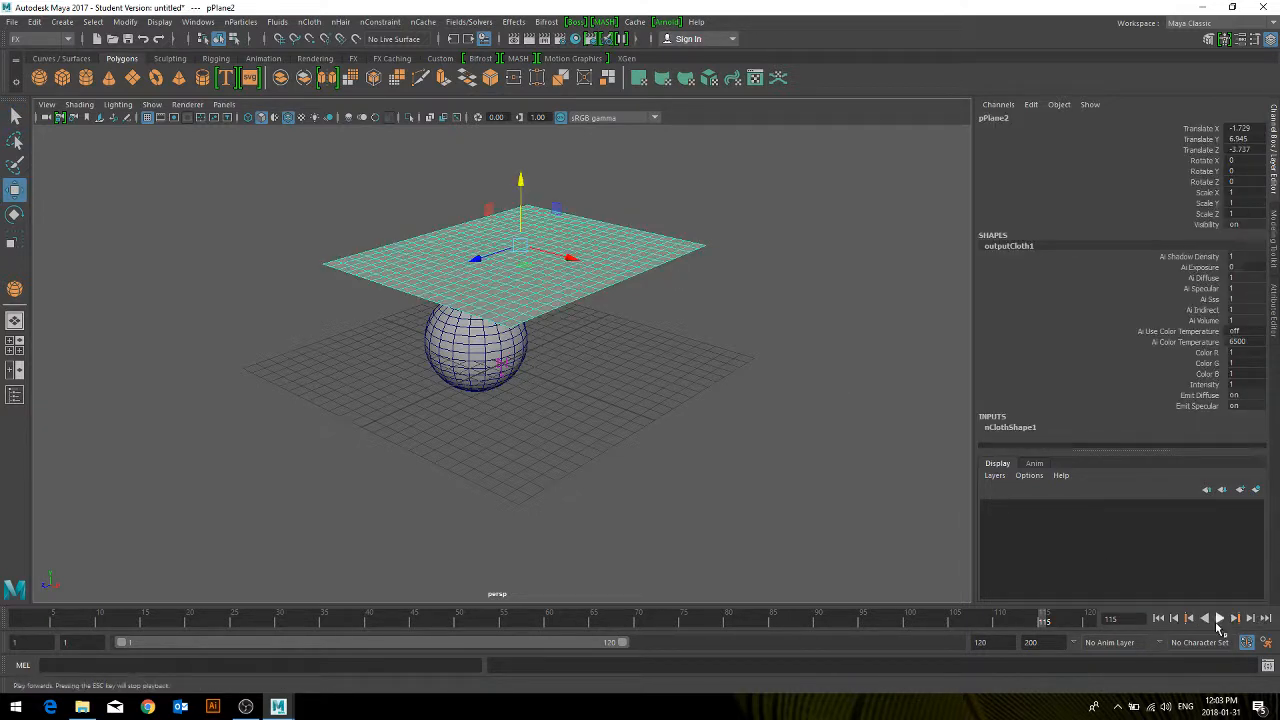
click(1219, 620)
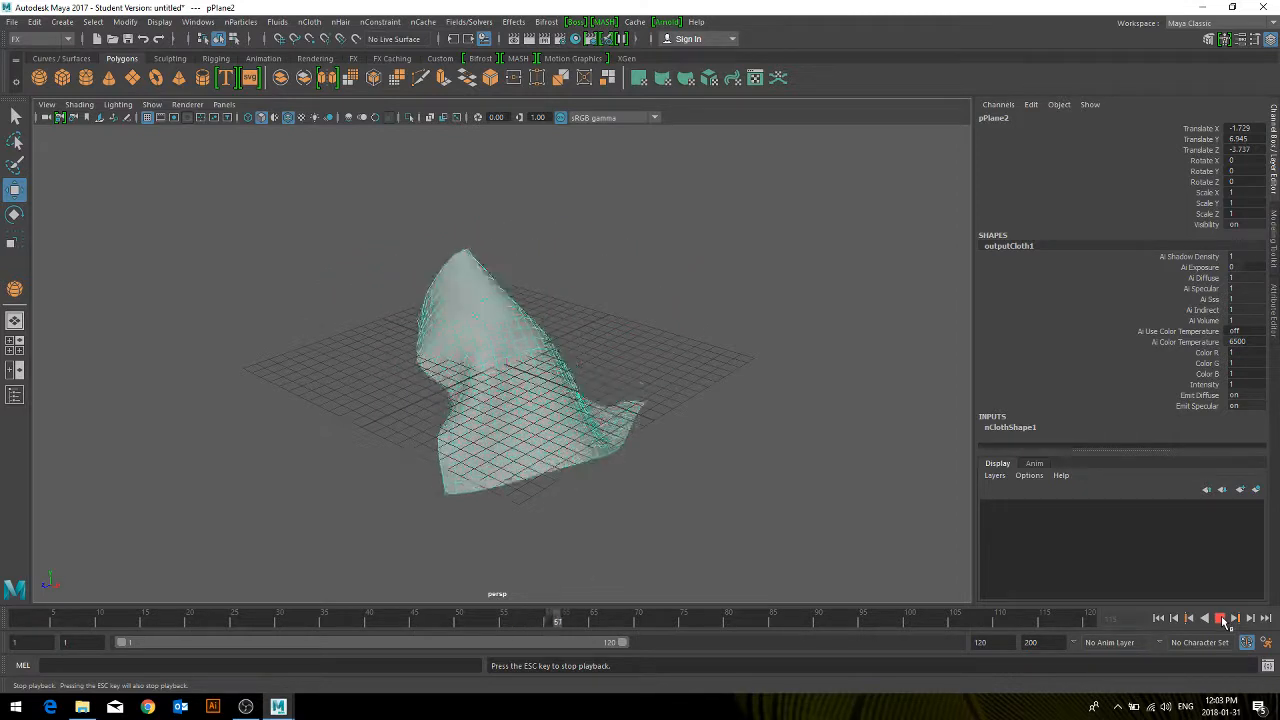
click(1220, 619)
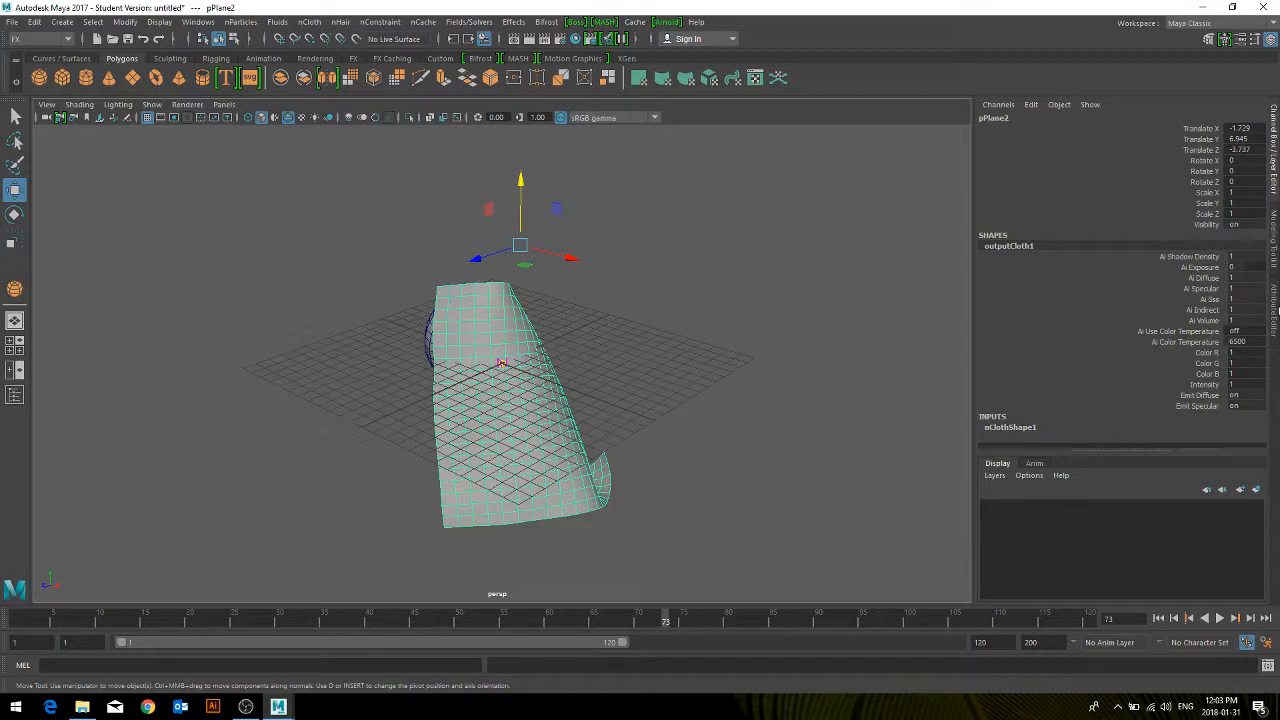
Step: Apply the rubberSheet preset to the cloth with Replace All Selected and play the simulation from frame 1
click(1275, 311)
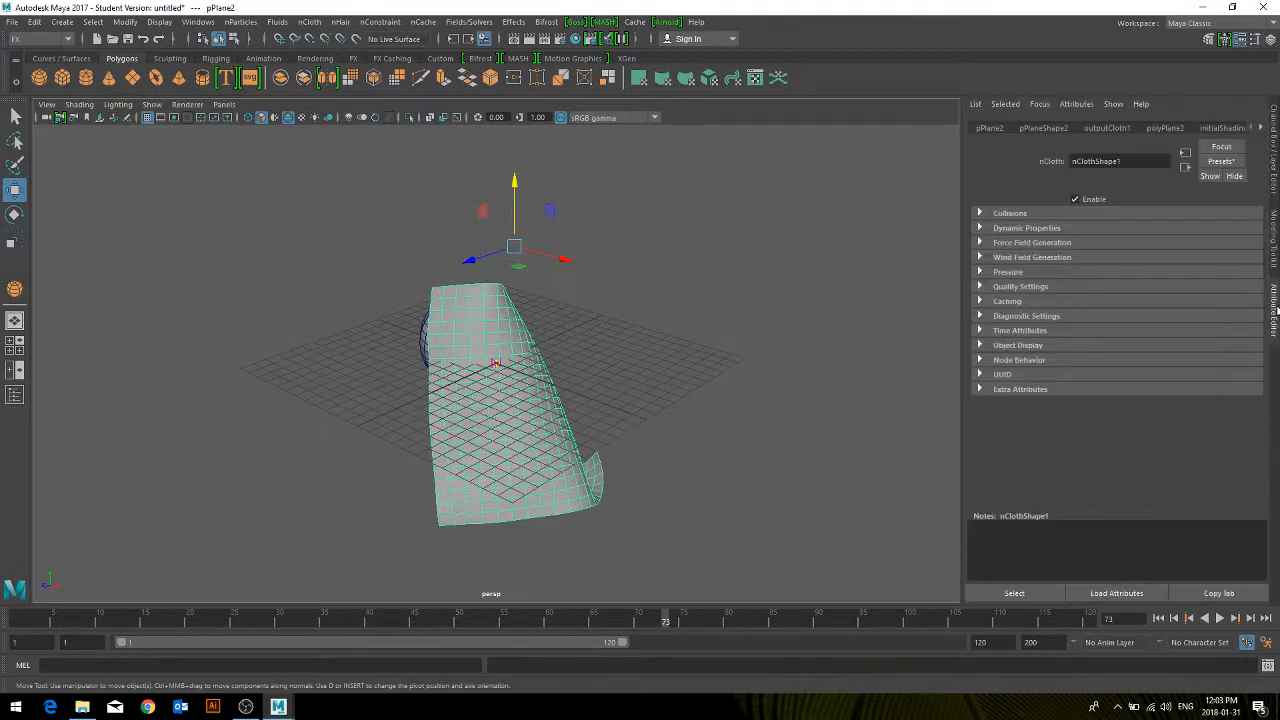
click(1217, 162)
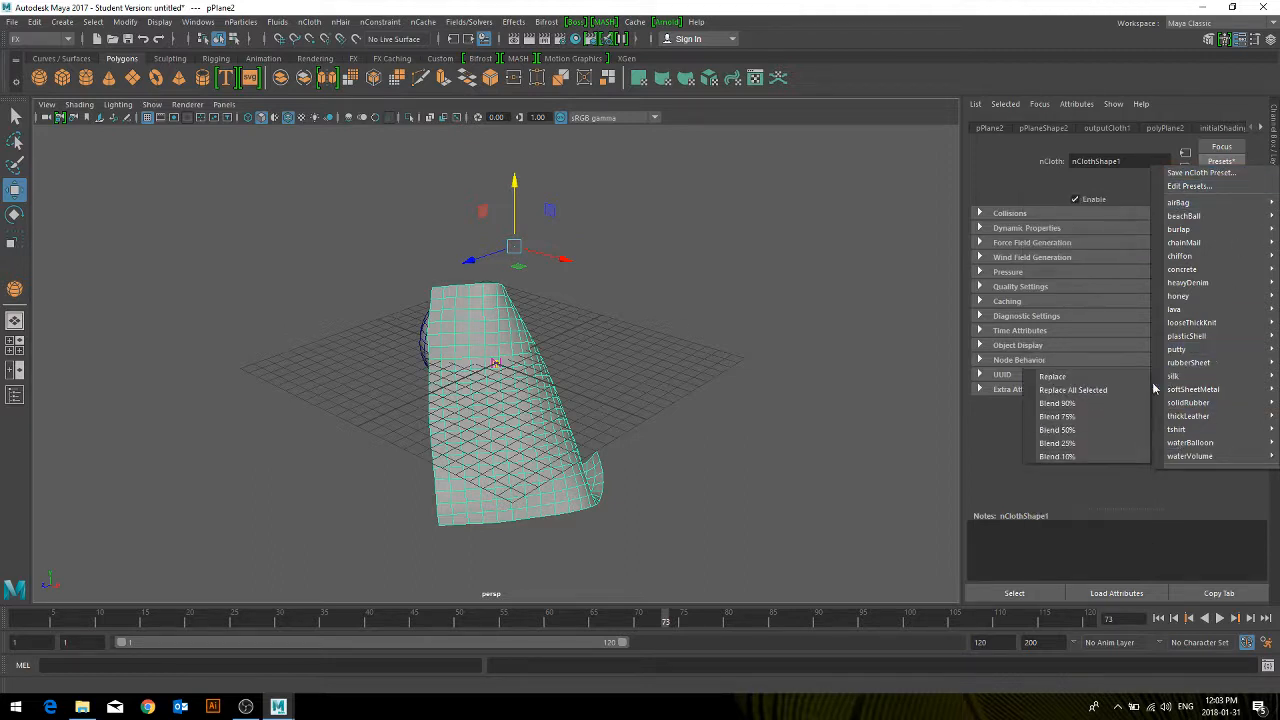
mouse_move(1187, 368)
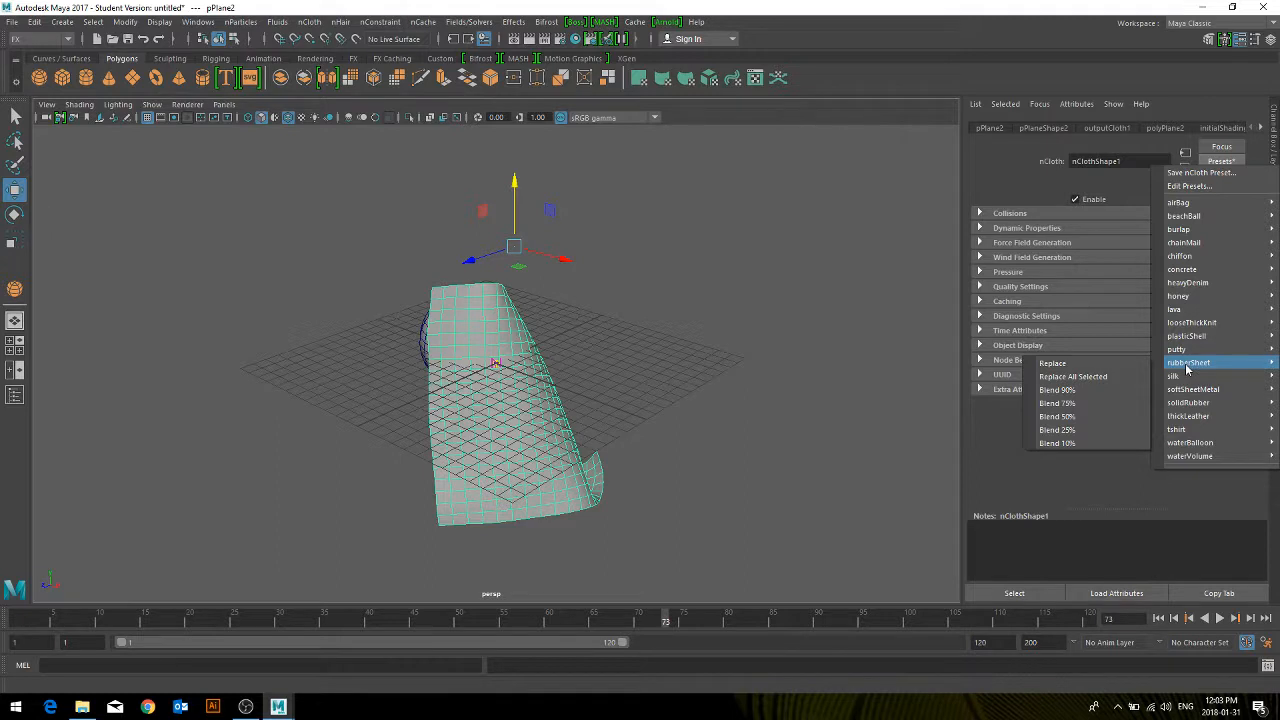
click(1107, 375)
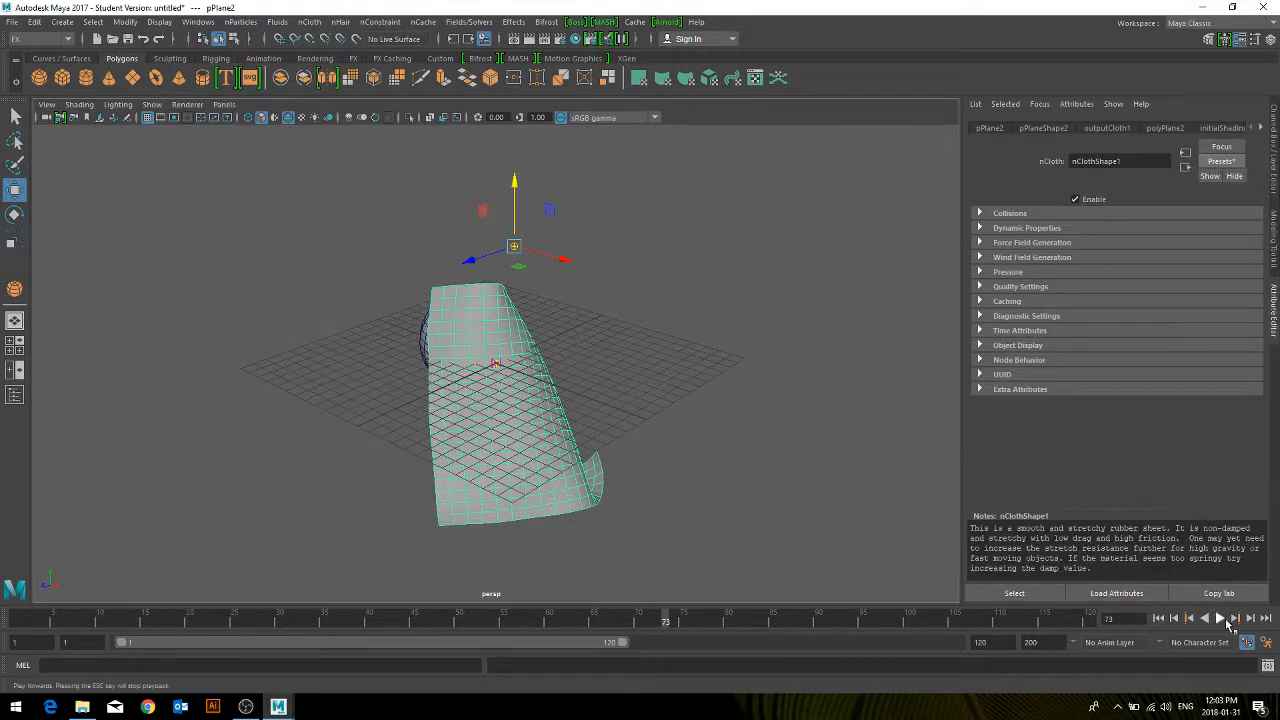
click(1158, 618)
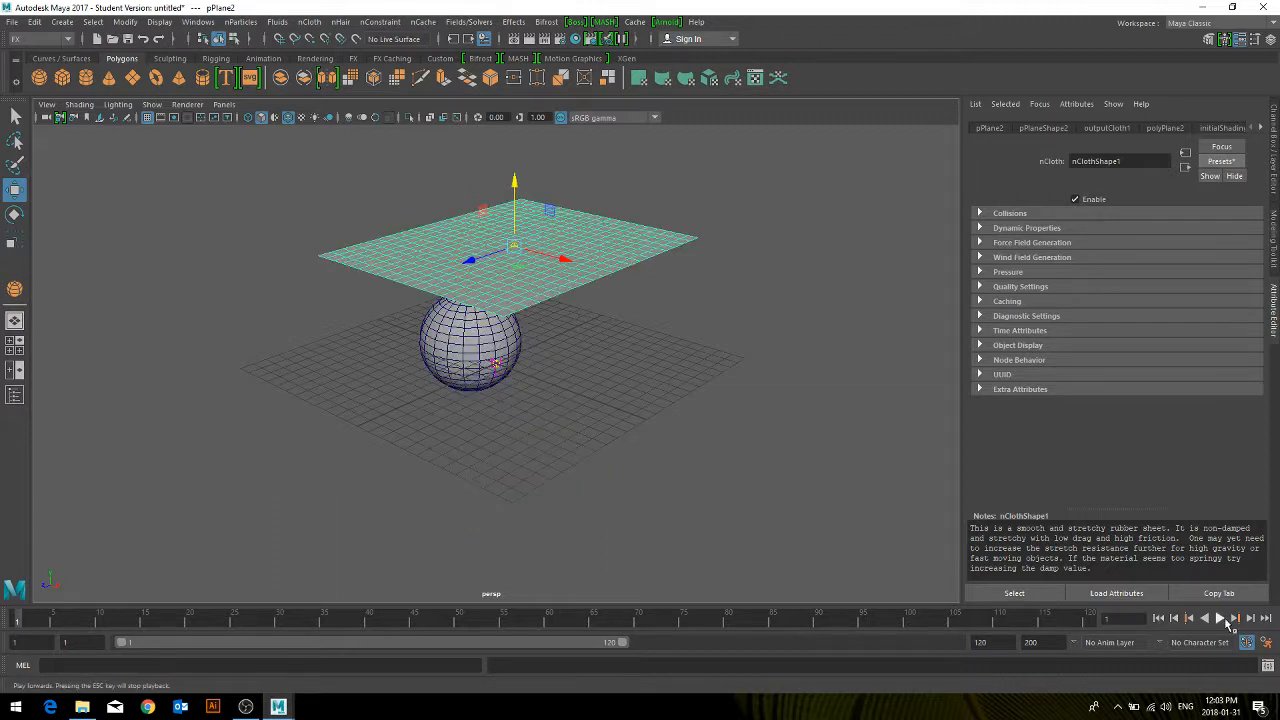
click(1222, 618)
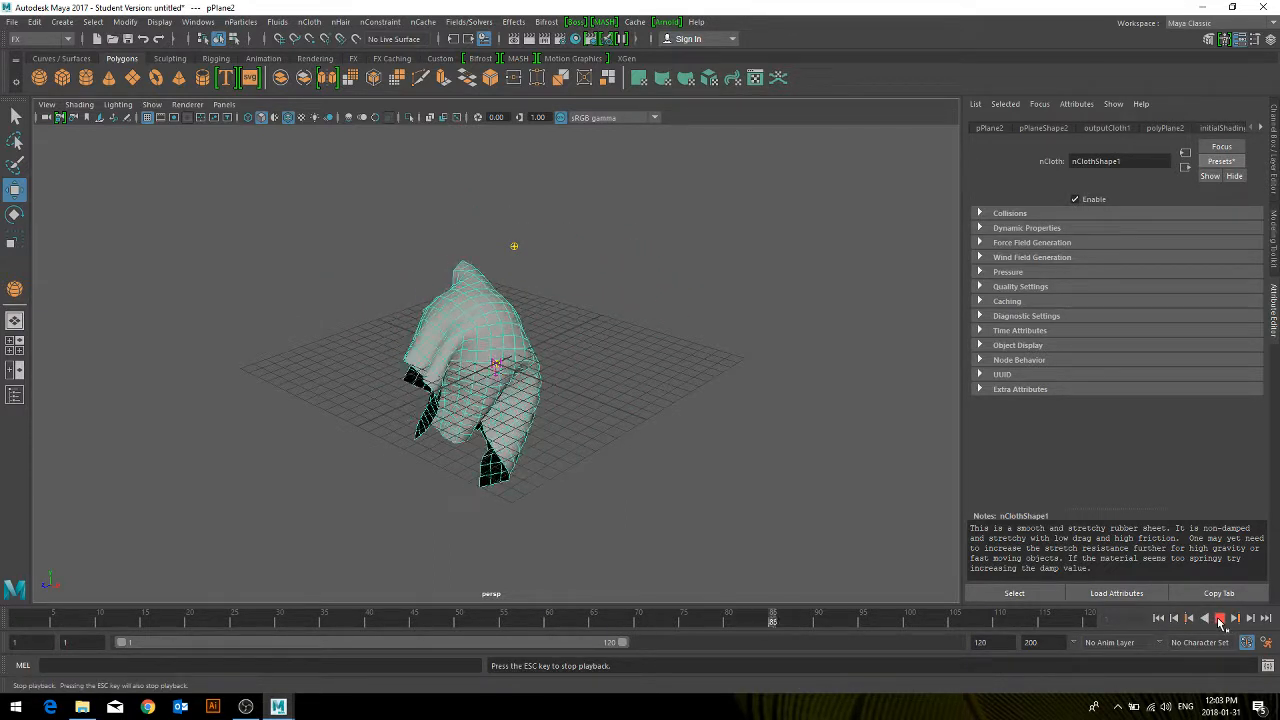
Step: Stop the rubberSheet cloth playback and replay the simulation from frame 1
click(1220, 619)
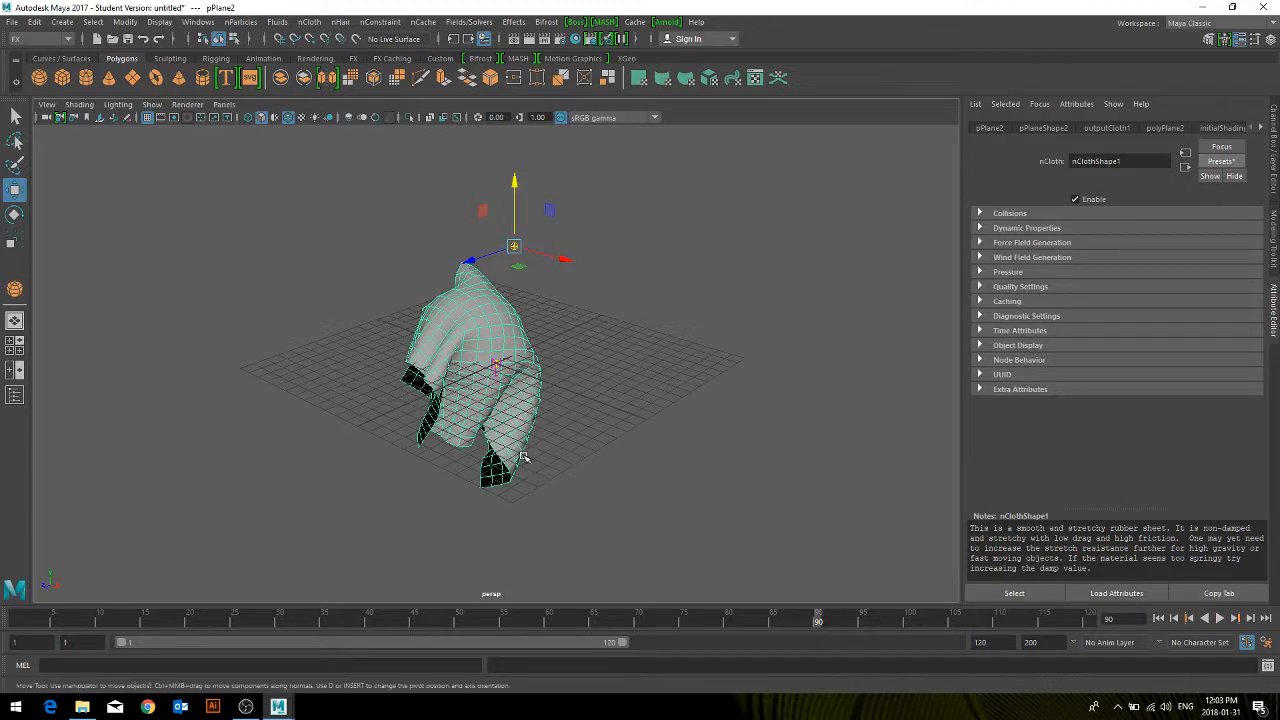
click(1220, 162)
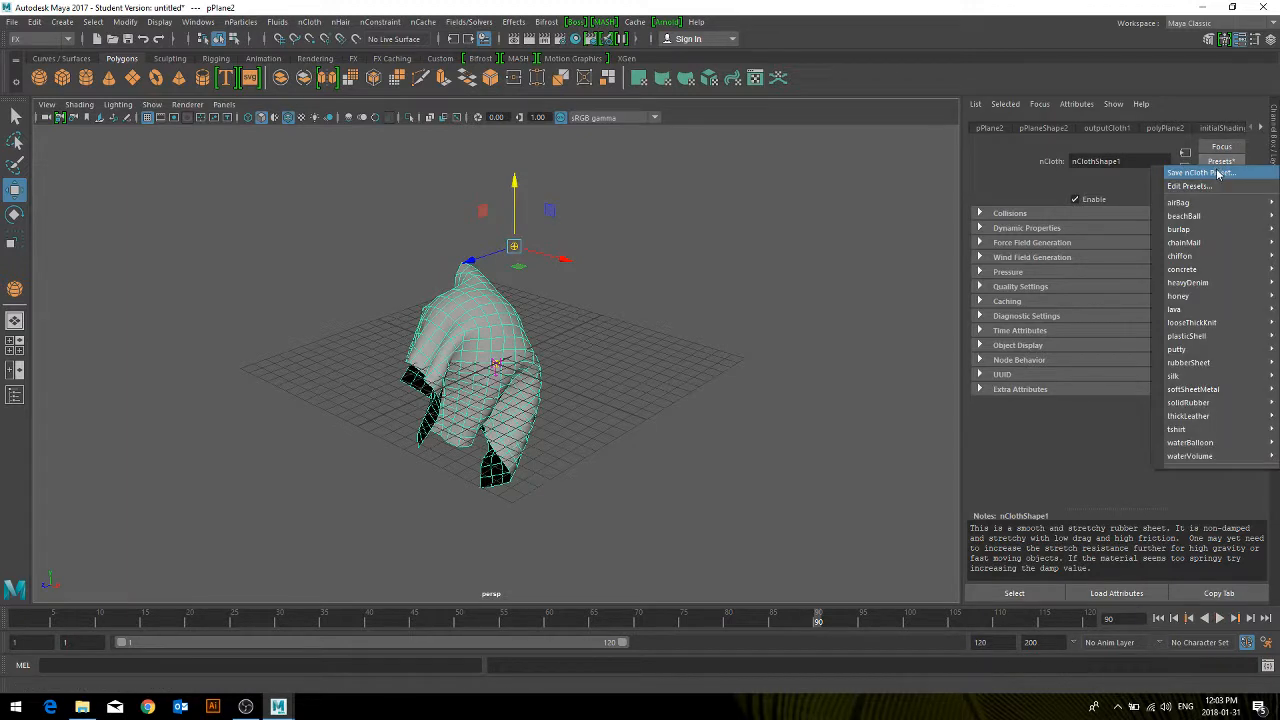
mouse_move(1186, 303)
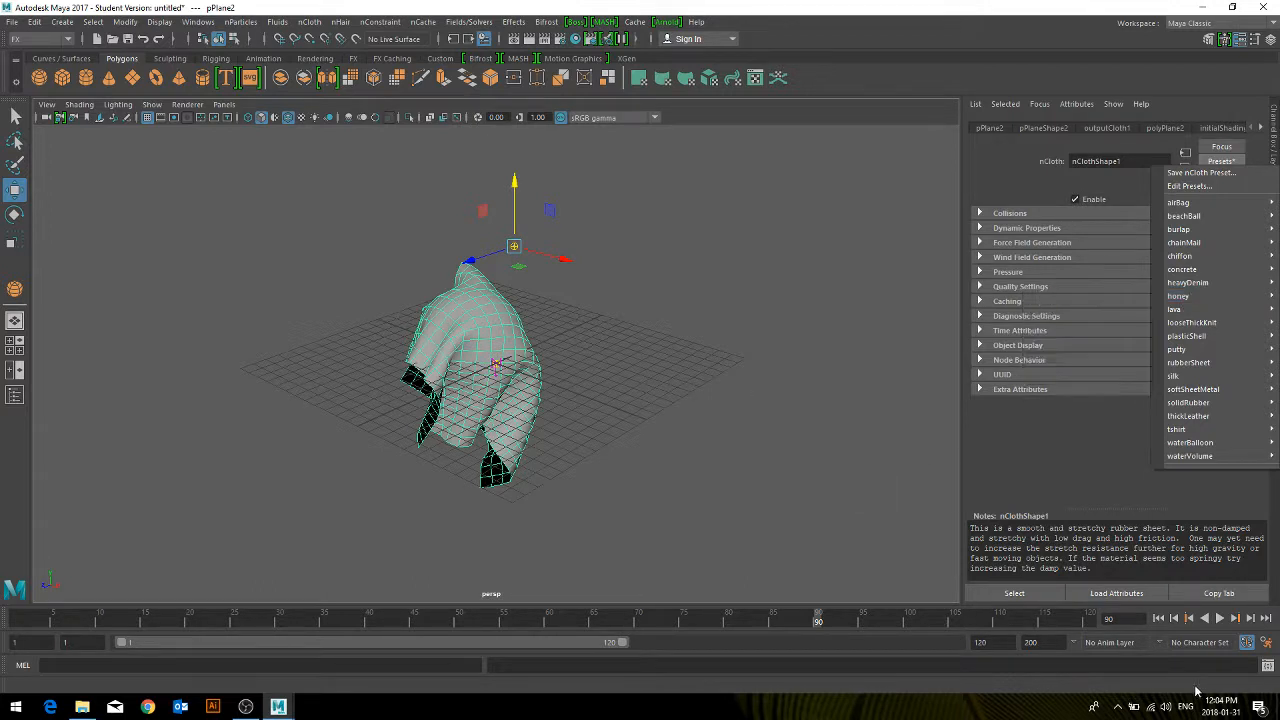
click(1159, 619)
click(1220, 619)
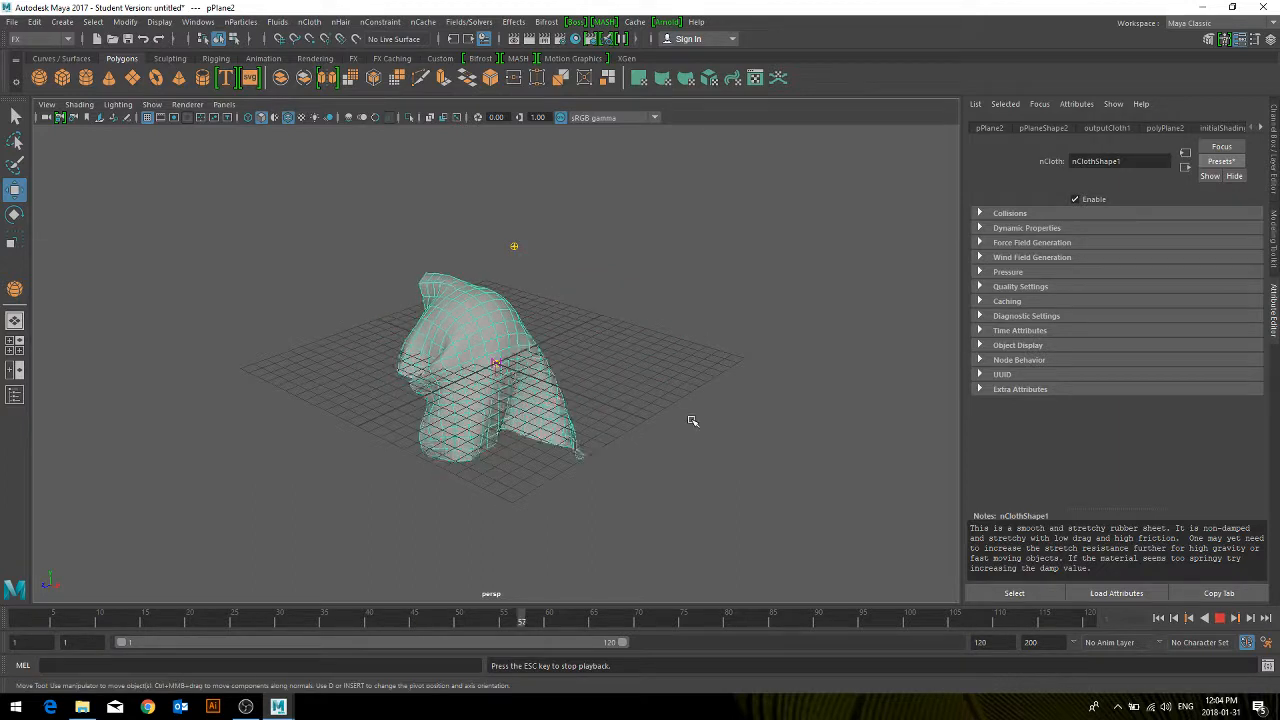
click(1220, 619)
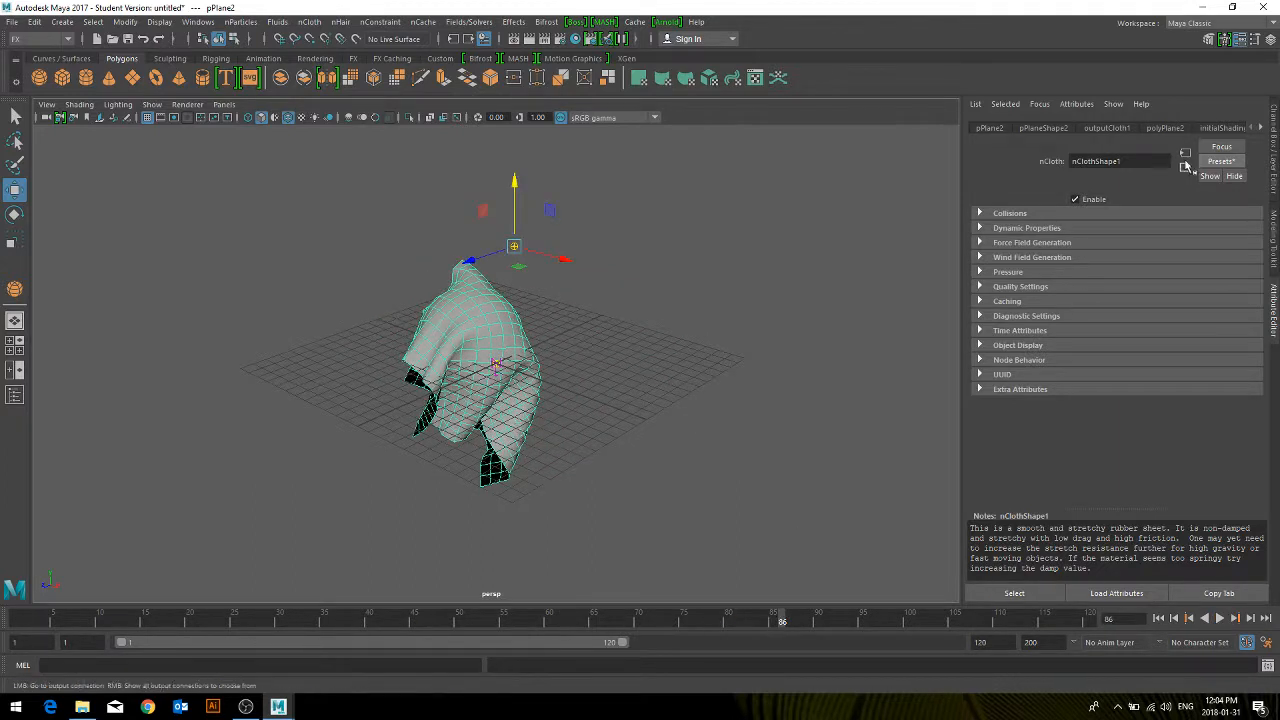
Step: Apply the honey preset to the cloth with Replace, play the simulation from frame 1, and return to the start frame
click(1222, 162)
mouse_move(1190, 298)
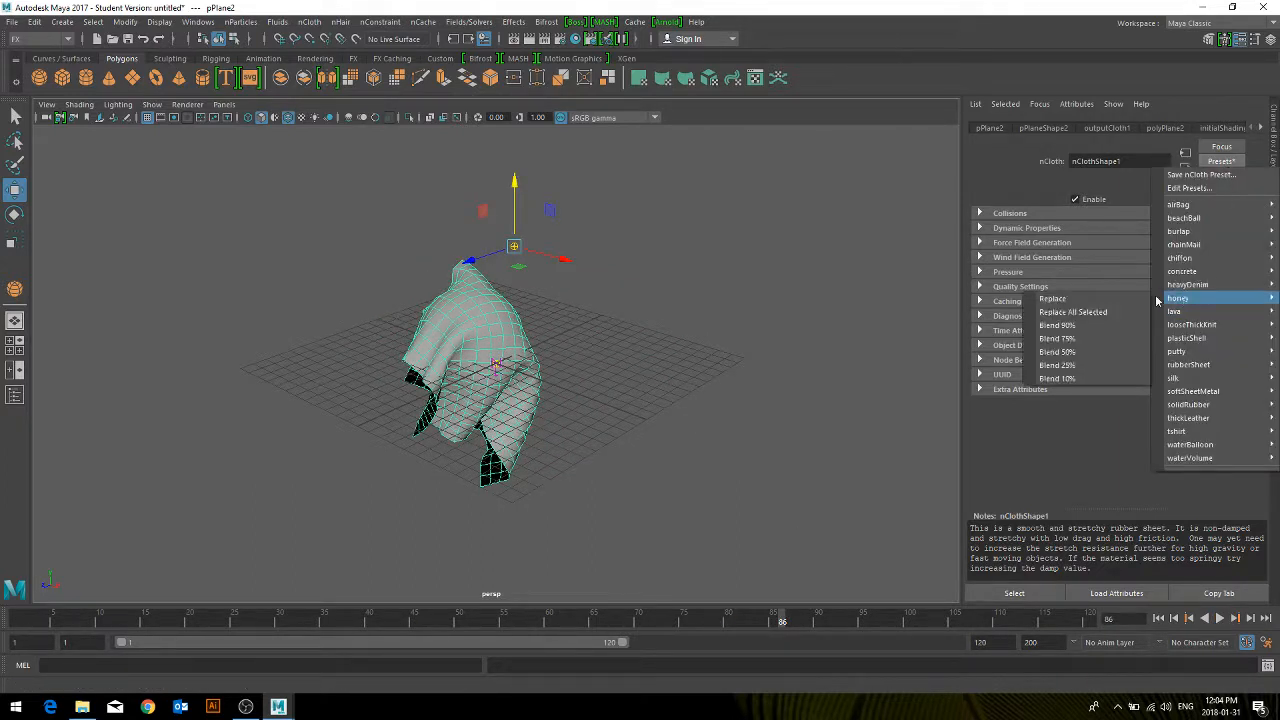
click(1126, 298)
click(1158, 618)
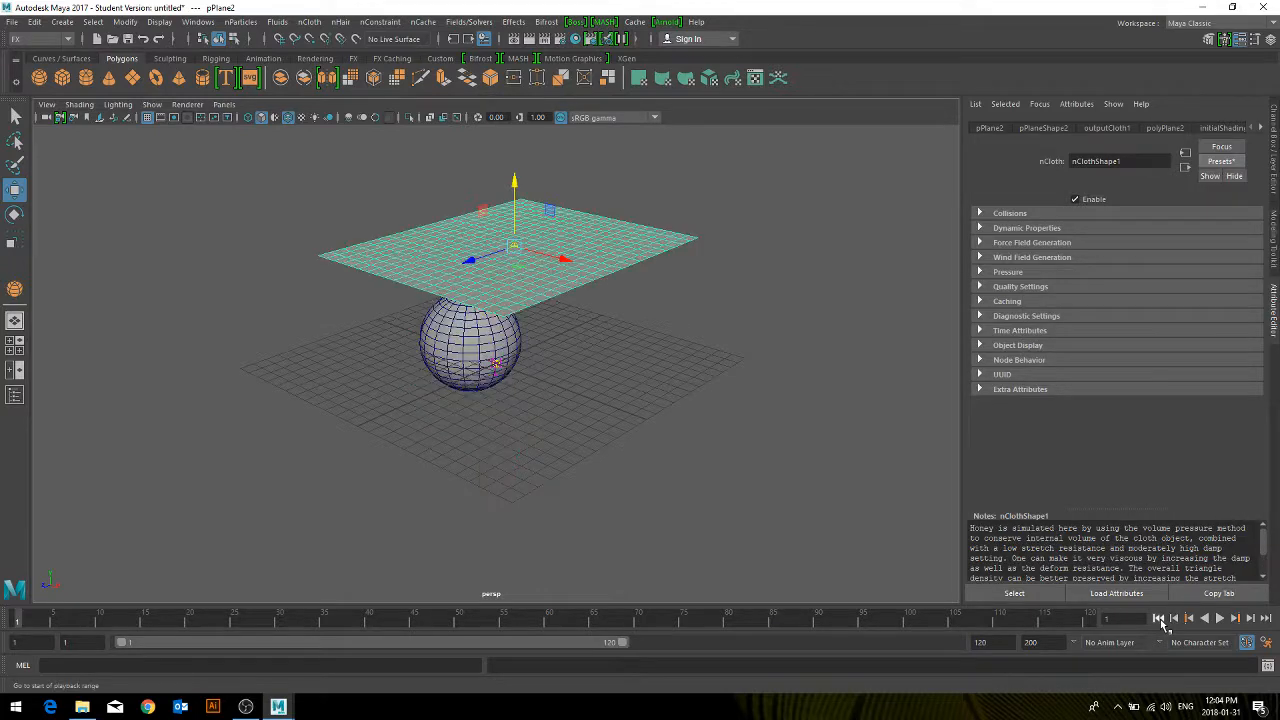
click(1220, 619)
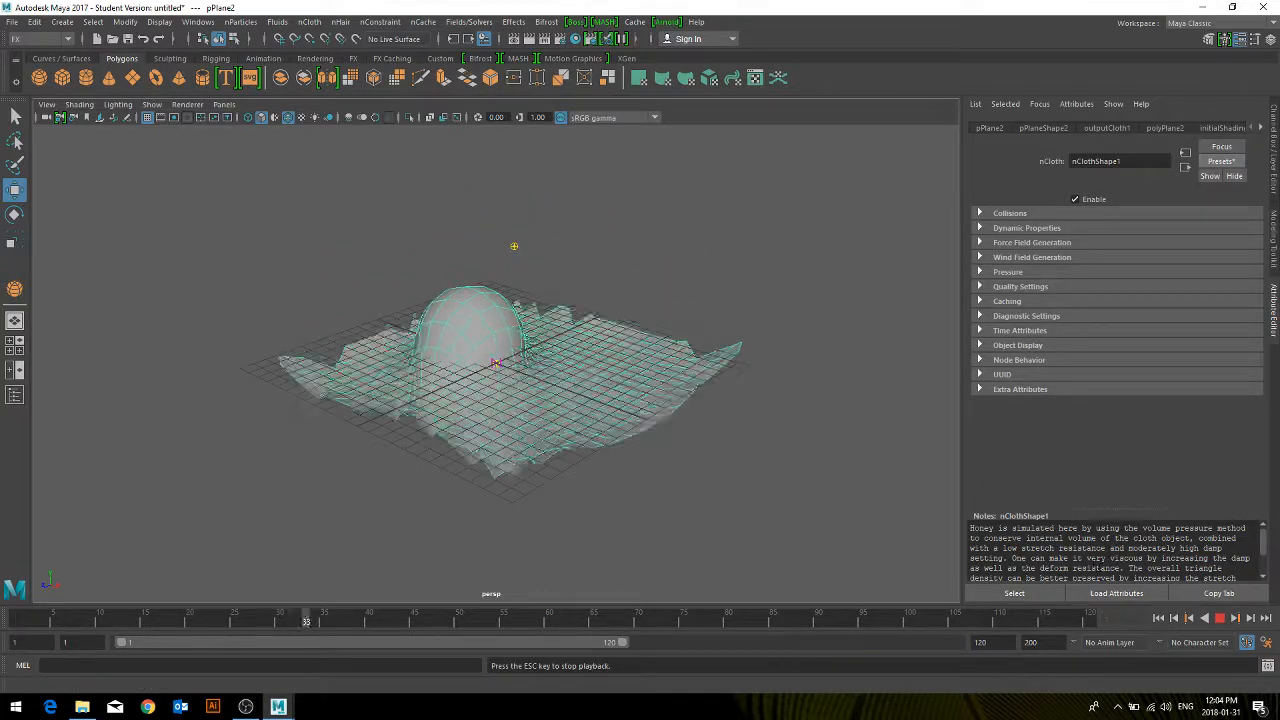
click(1220, 619)
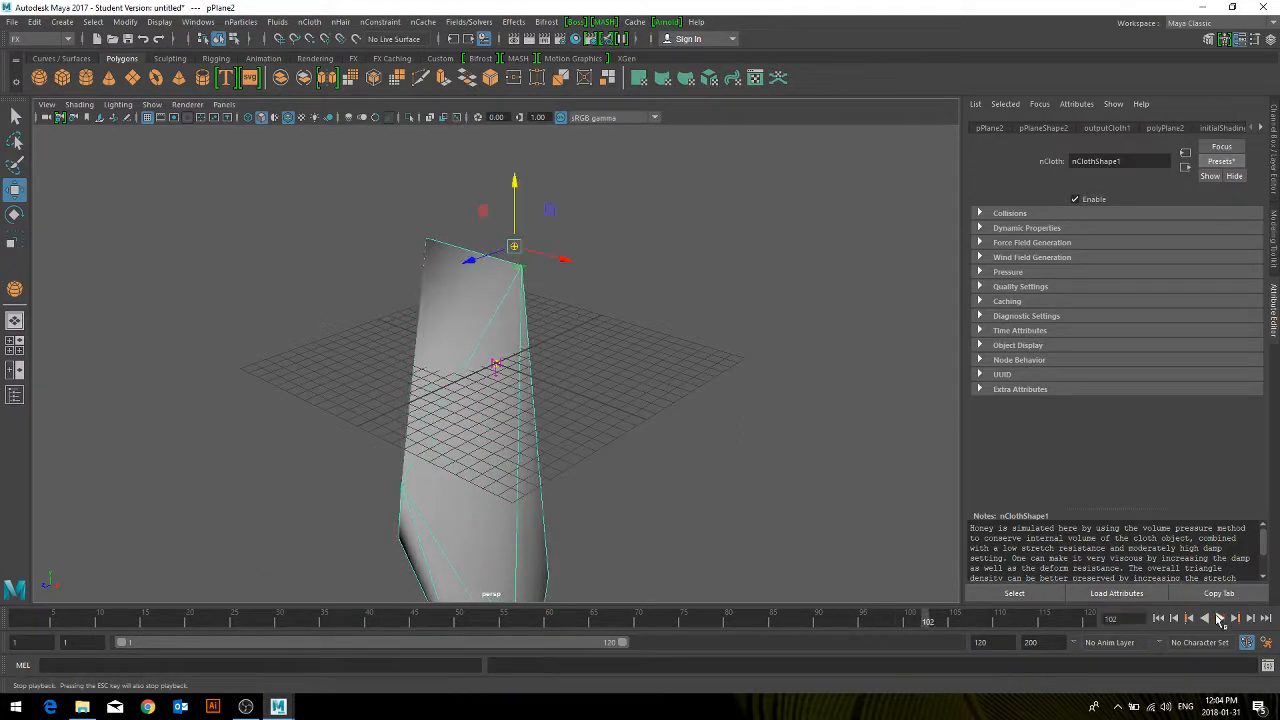
click(1158, 618)
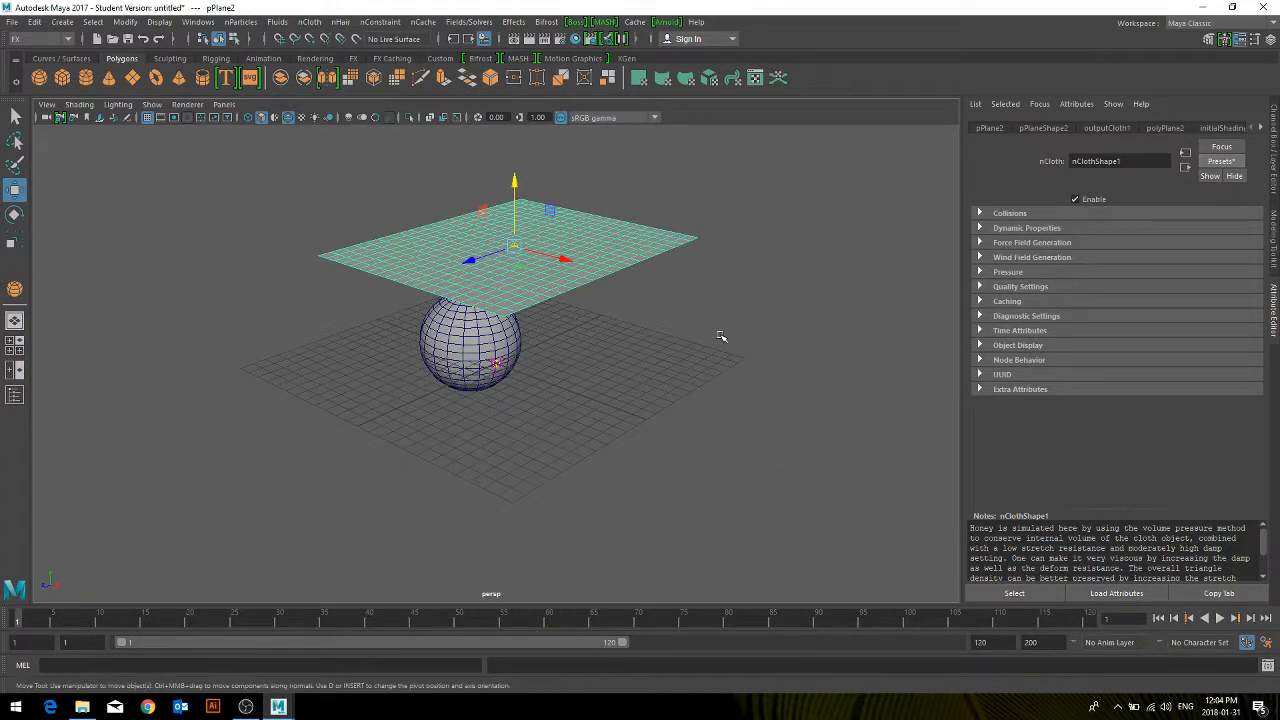
Step: Apply the softSheetMetal preset to the cloth with Replace and play the simulation
click(1232, 163)
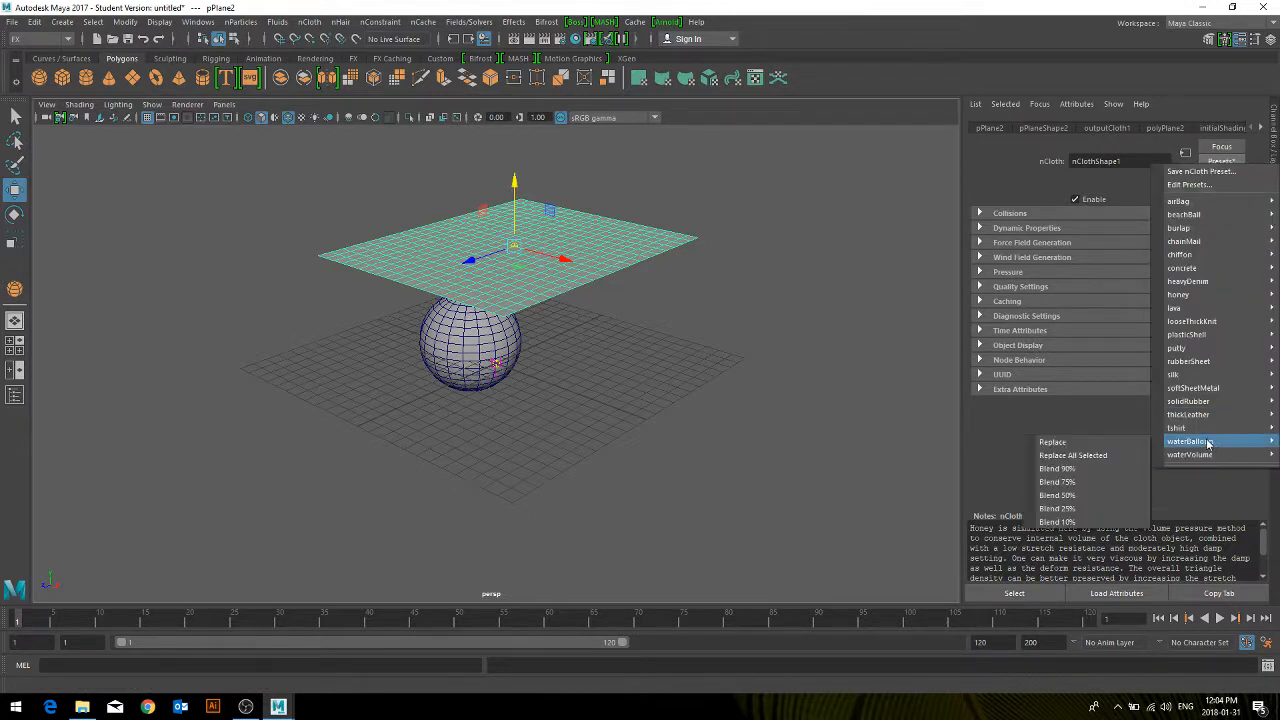
mouse_move(1200, 455)
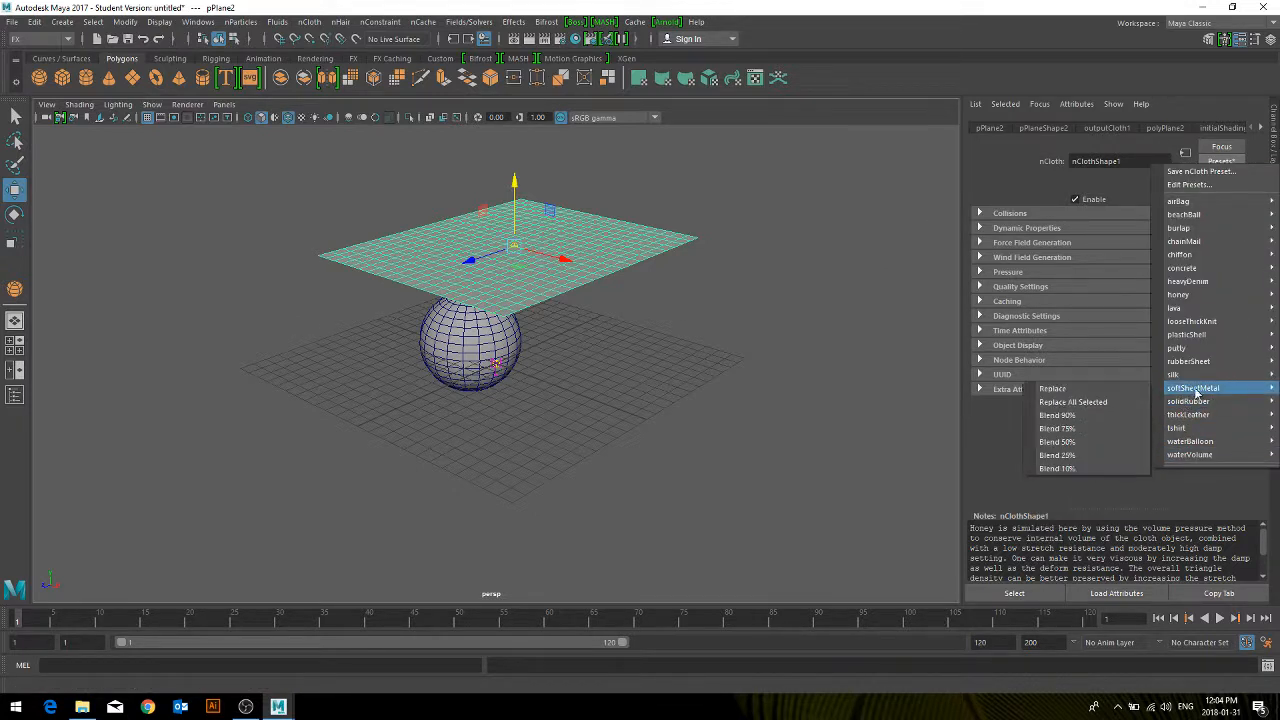
mouse_move(1200, 401)
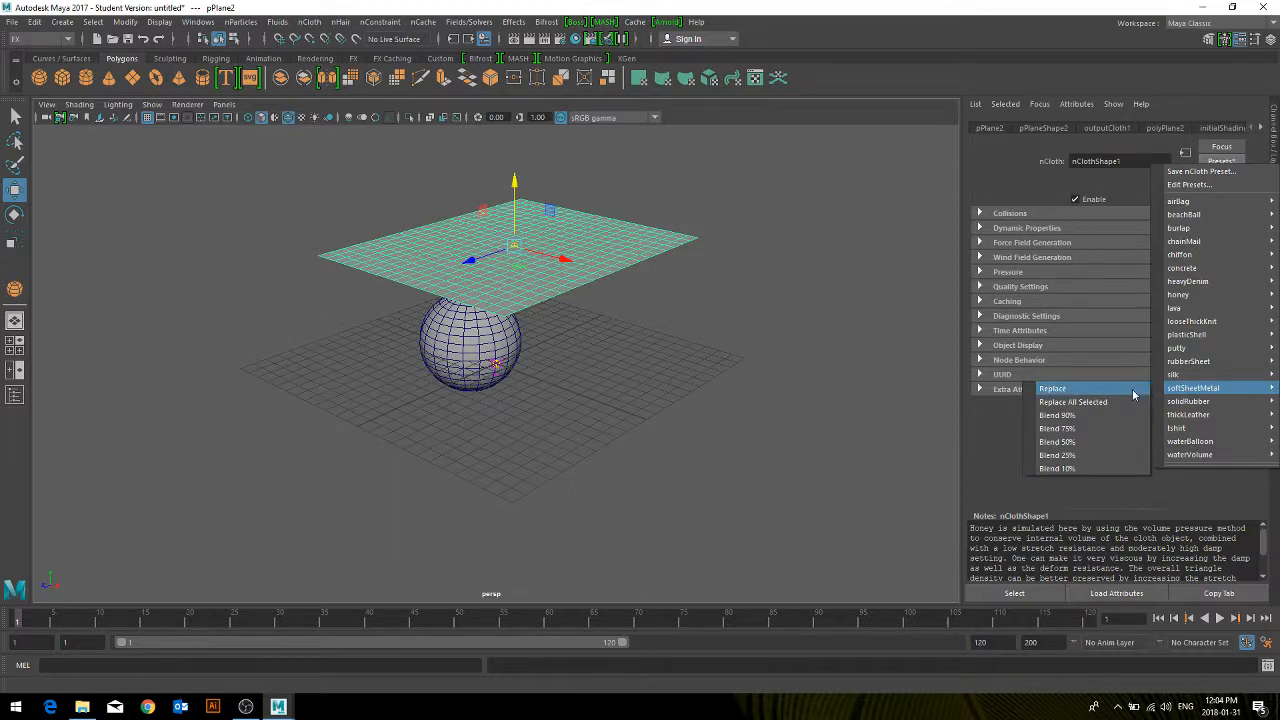
click(1134, 390)
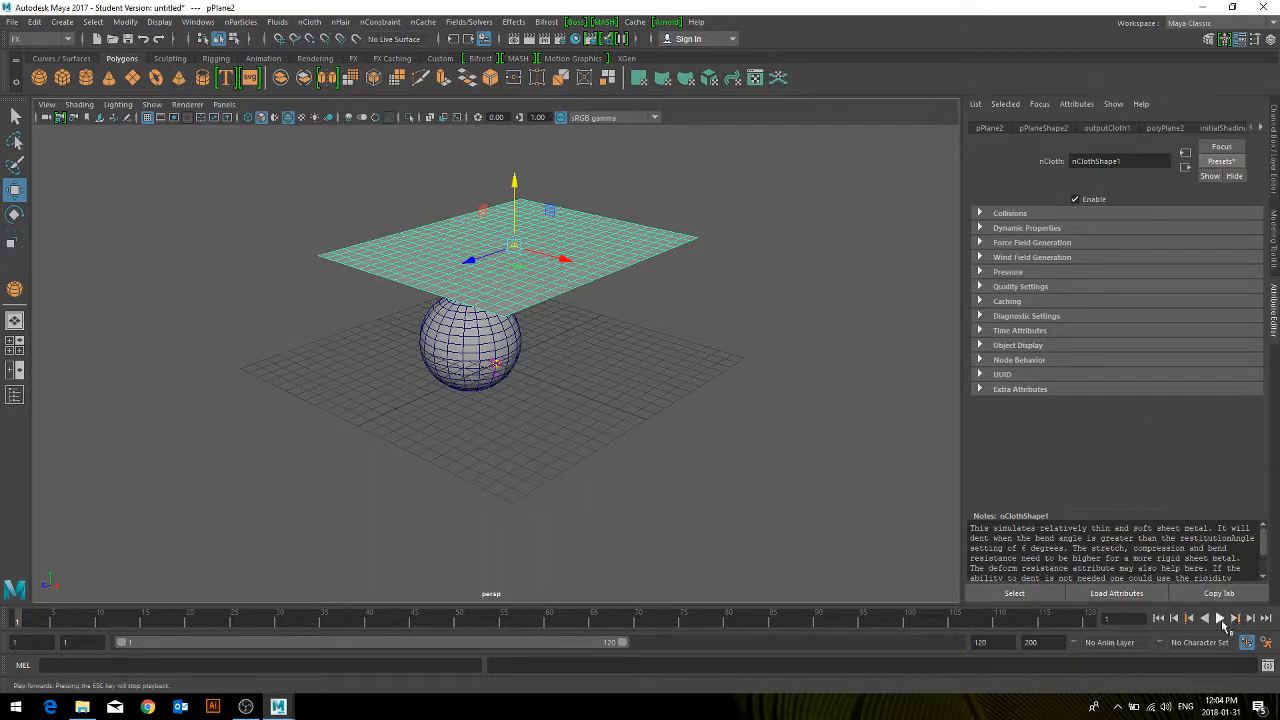
click(1220, 619)
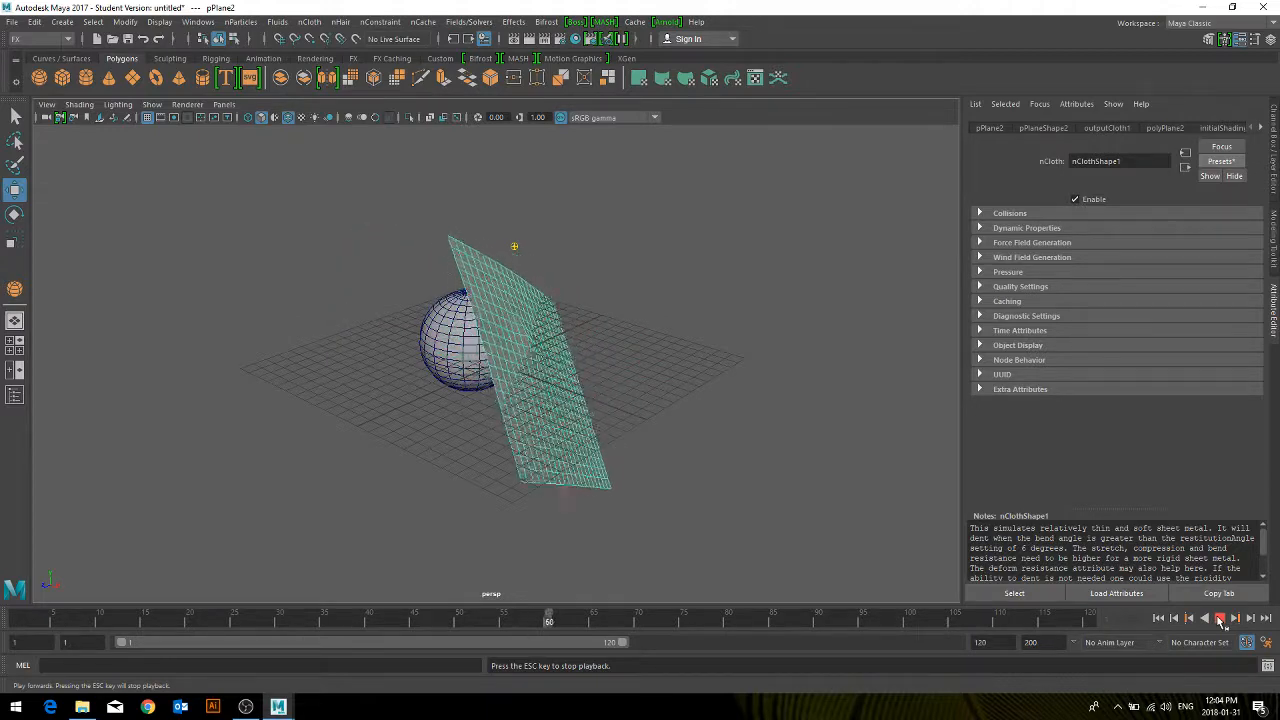
click(1220, 619)
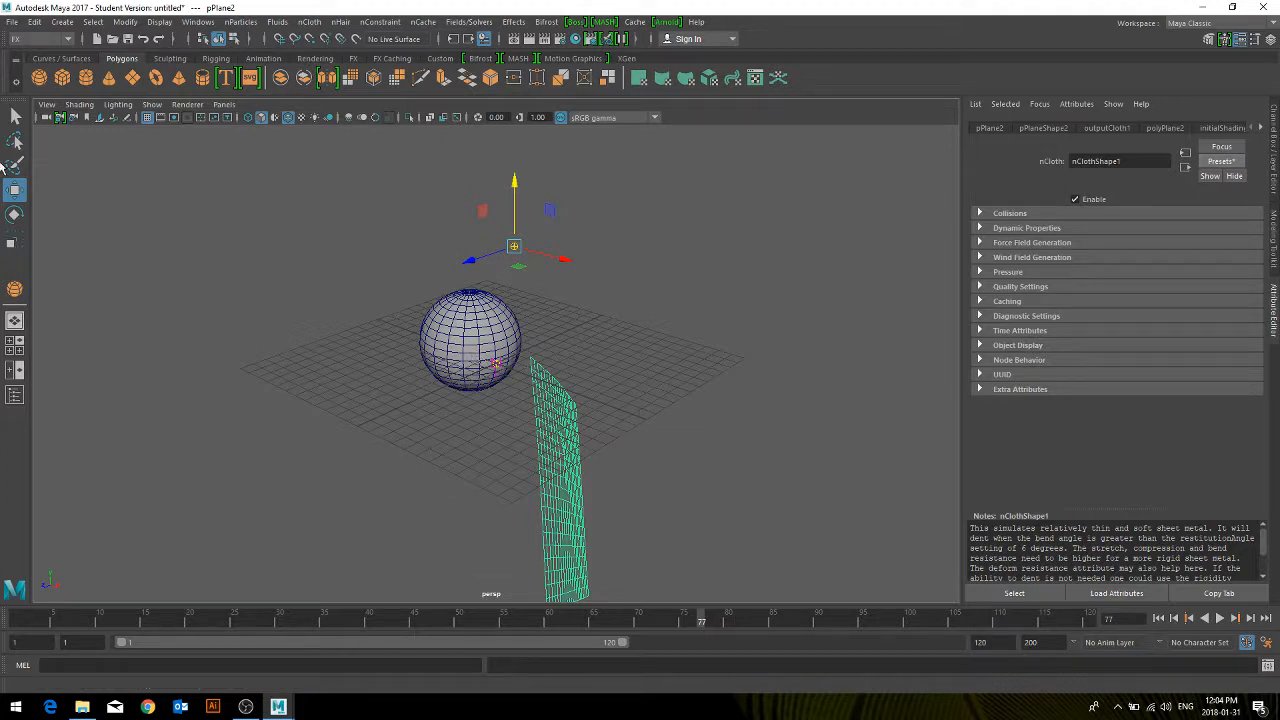
Step: Show the Outliner, return to the start frame, and select nucleus1 to display its attributes
click(15, 396)
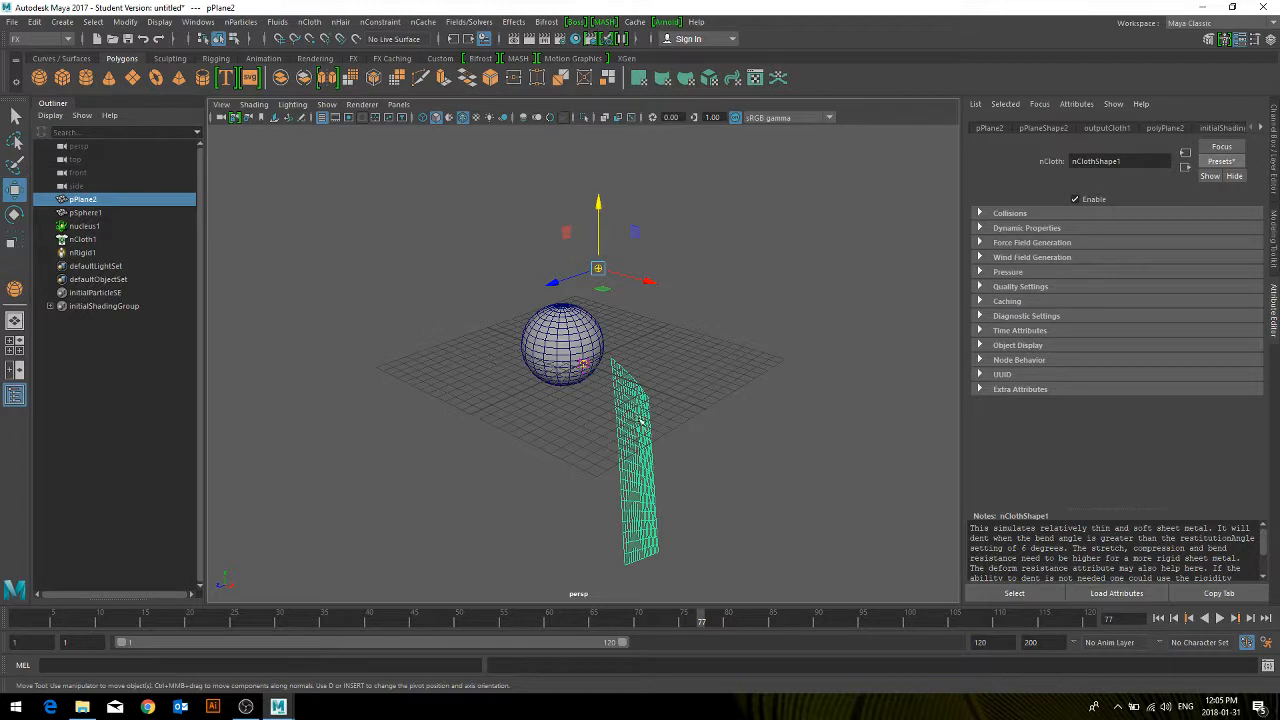
click(1158, 618)
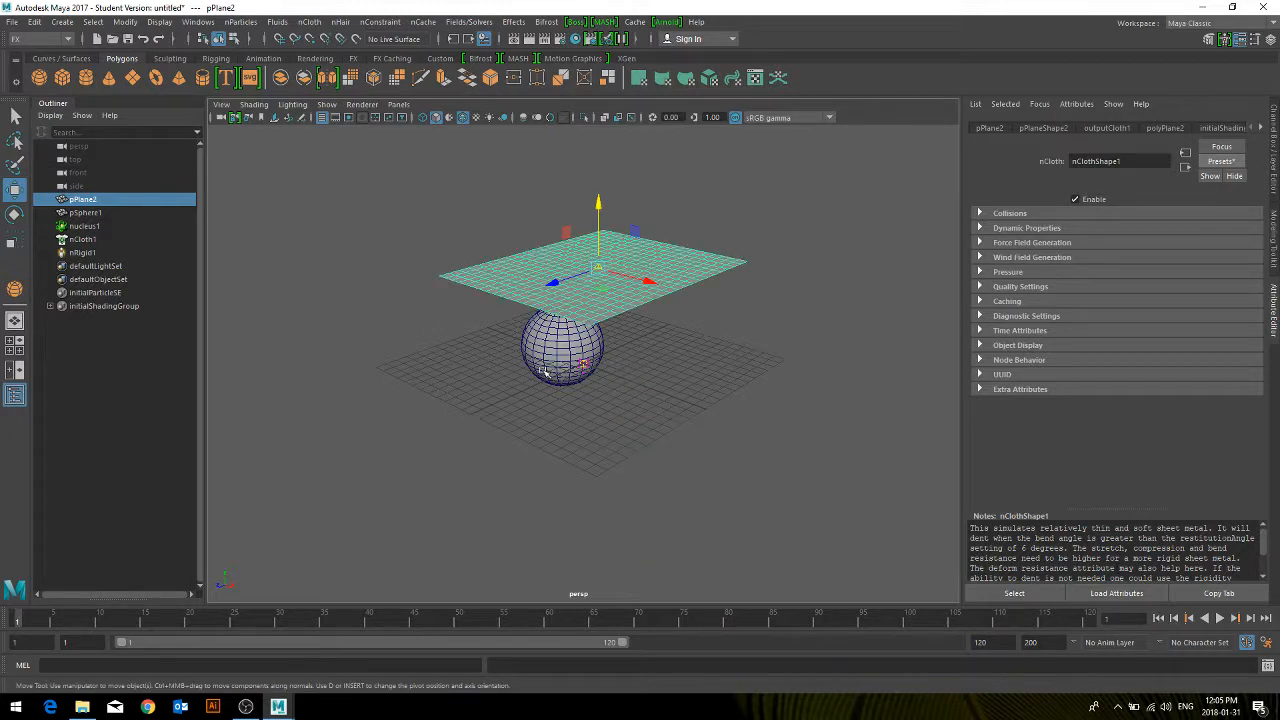
click(85, 227)
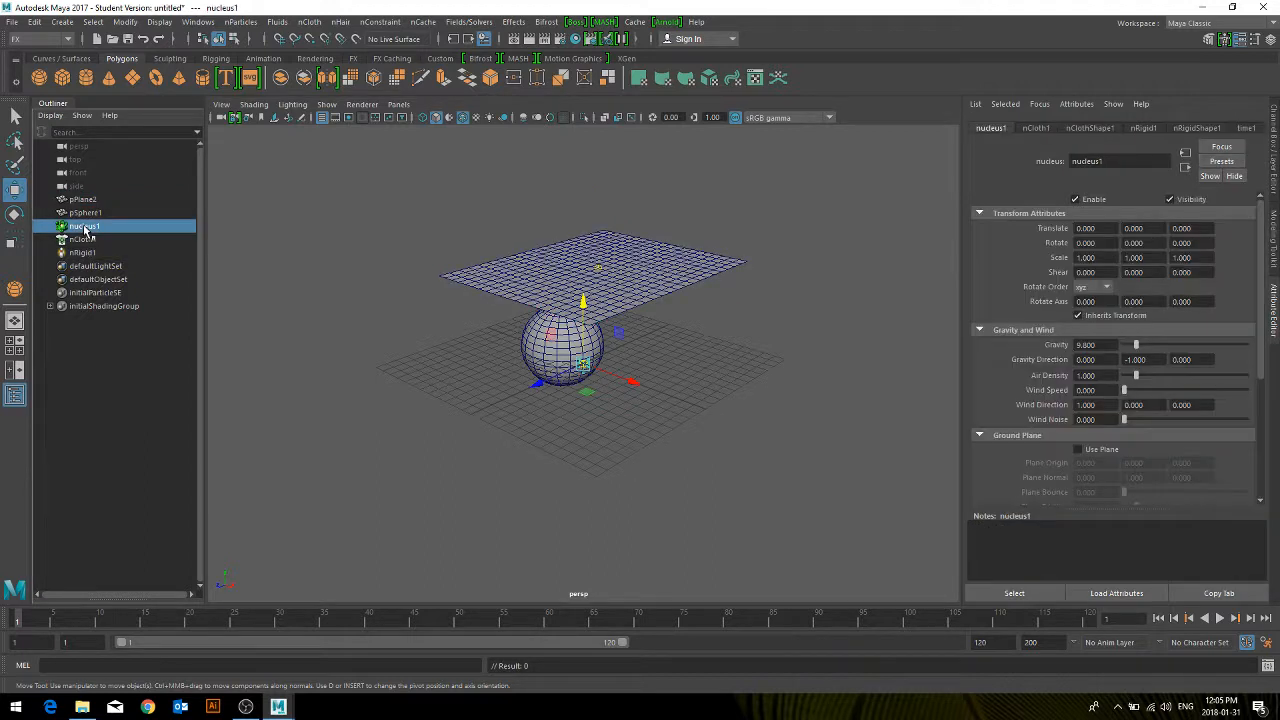
Step: Reselect the cloth plane and apply the rubberSheet preset to it with Replace
click(503, 281)
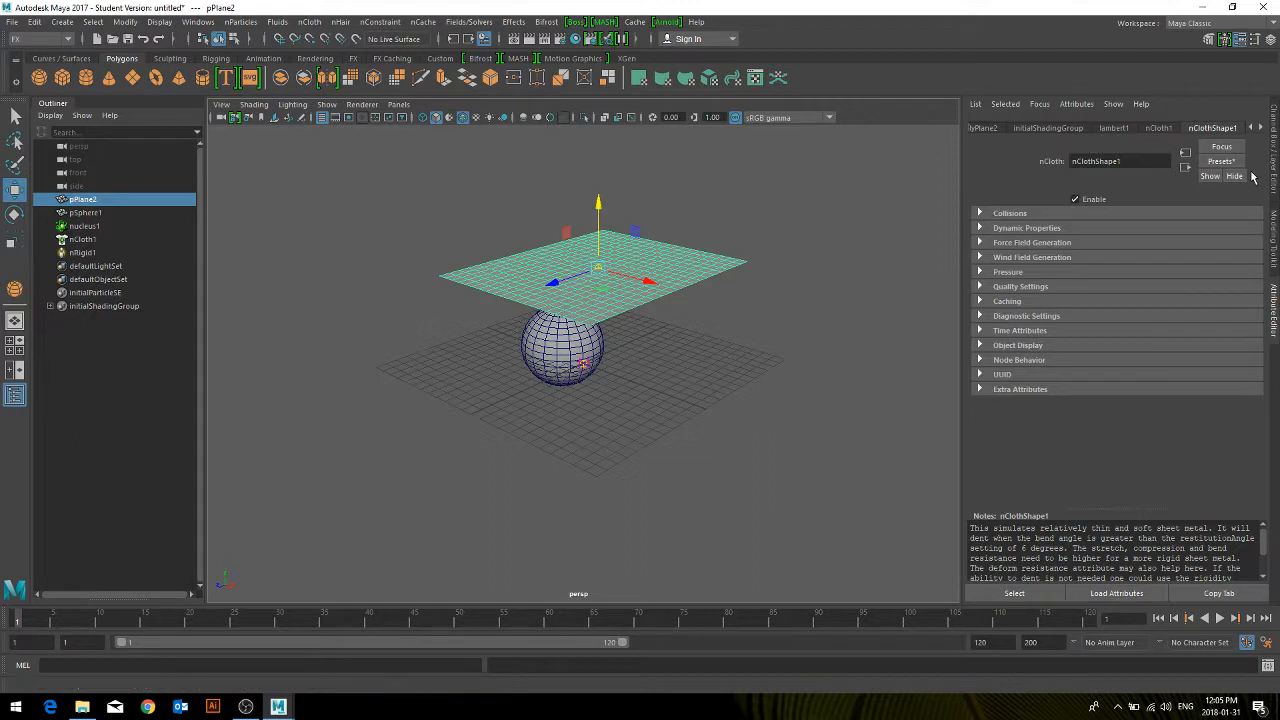
click(1222, 161)
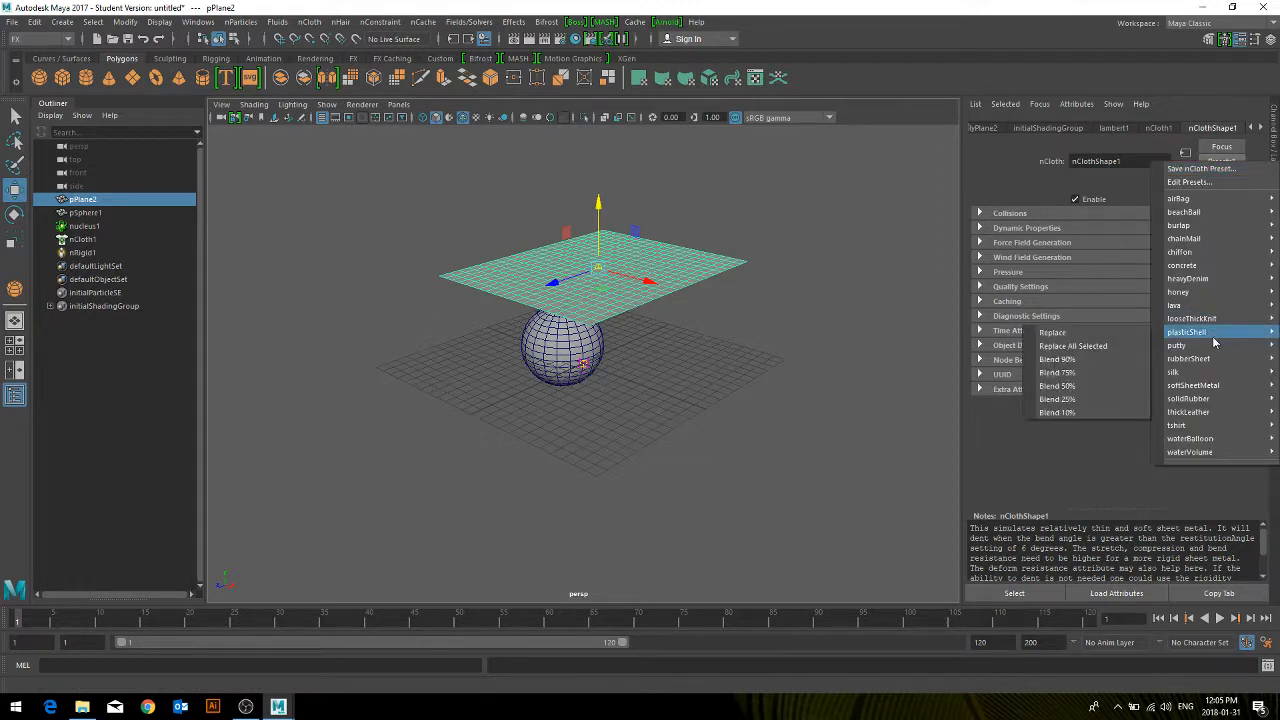
mouse_move(1199, 362)
click(1094, 361)
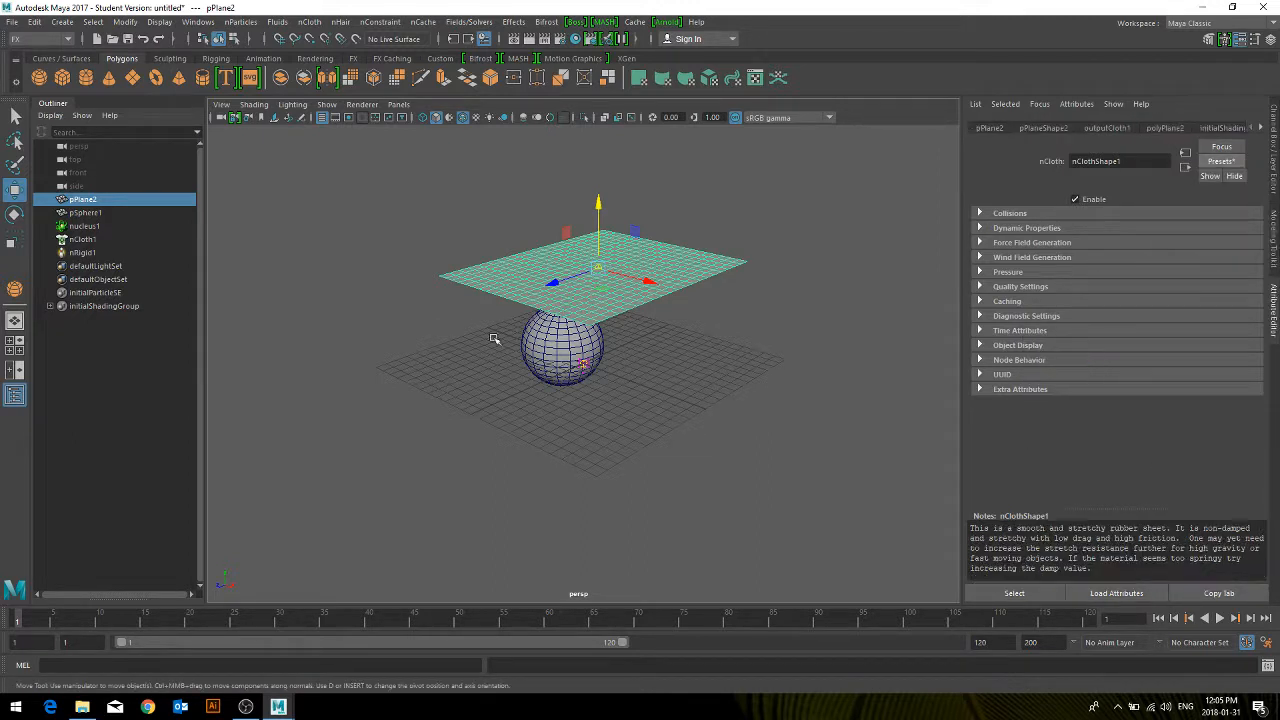
Step: Set the Gravity of the nucleus1 solver to 50
click(84, 226)
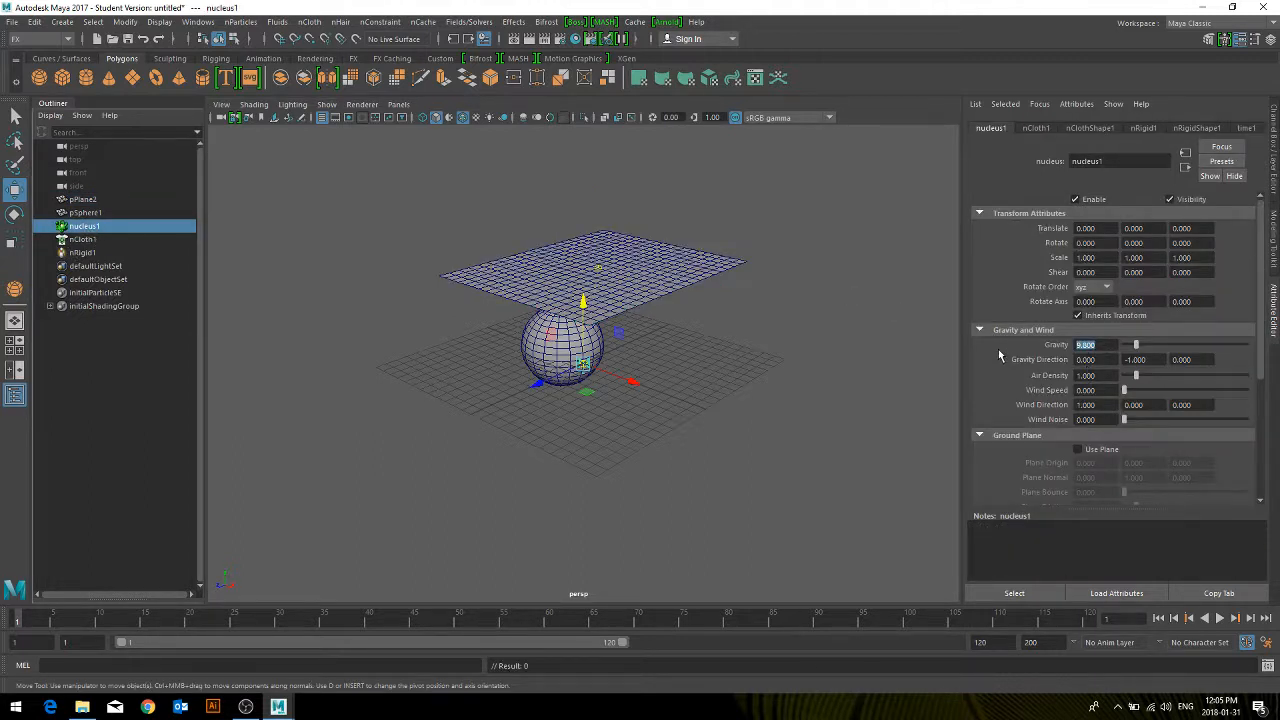
text(50)
key(Return)
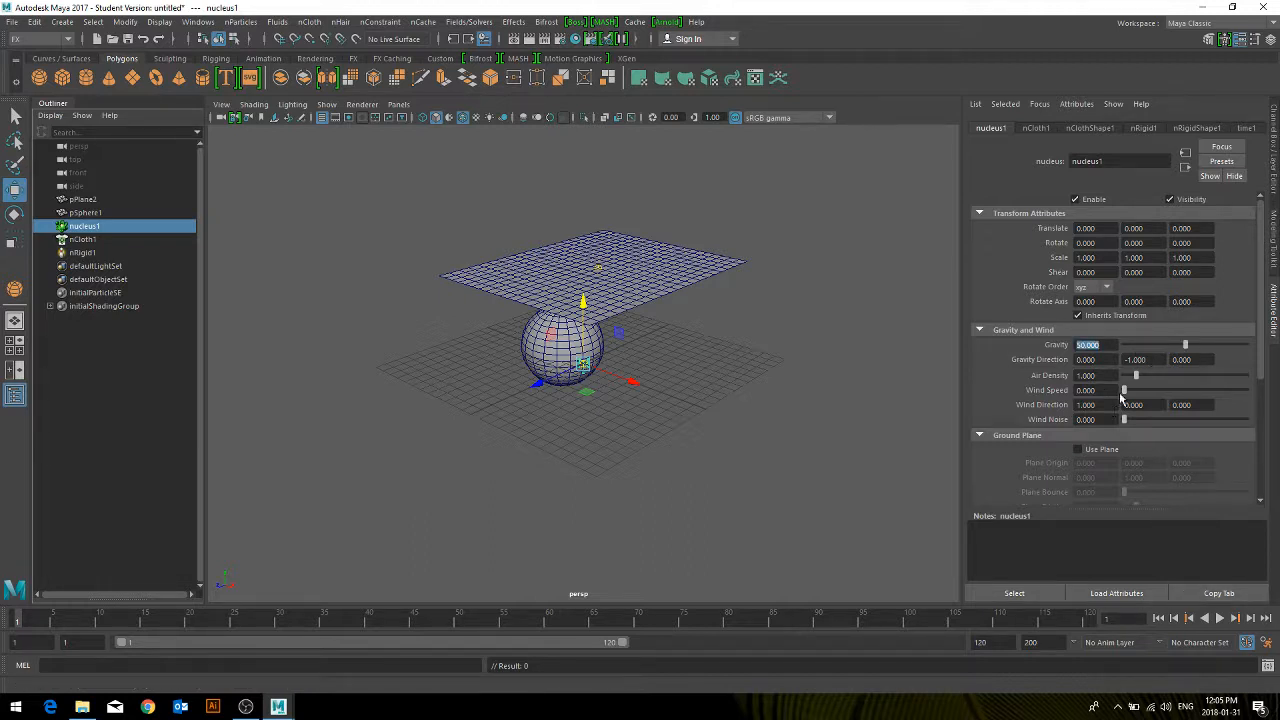
Step: Set the solver's X Gravity Direction to 0.2 and play the cloth simulation
click(1152, 360)
click(1088, 359)
text(.2)
key(Return)
click(1220, 618)
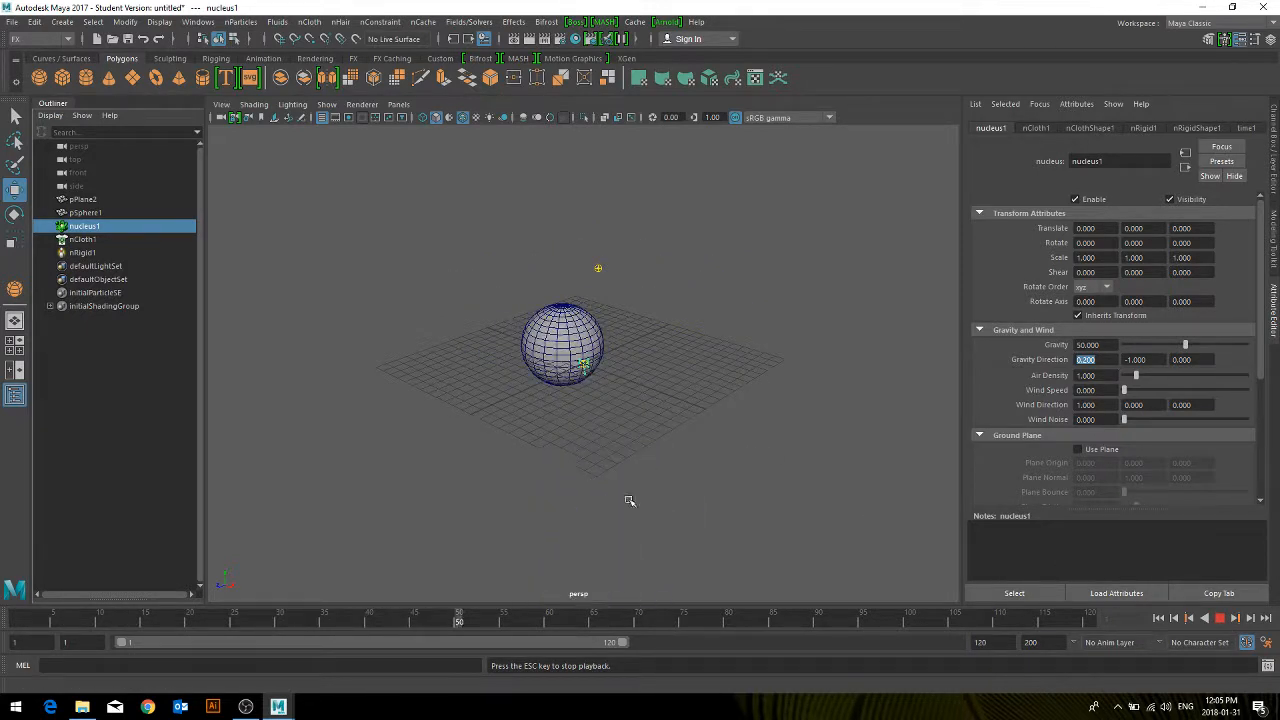
click(1220, 618)
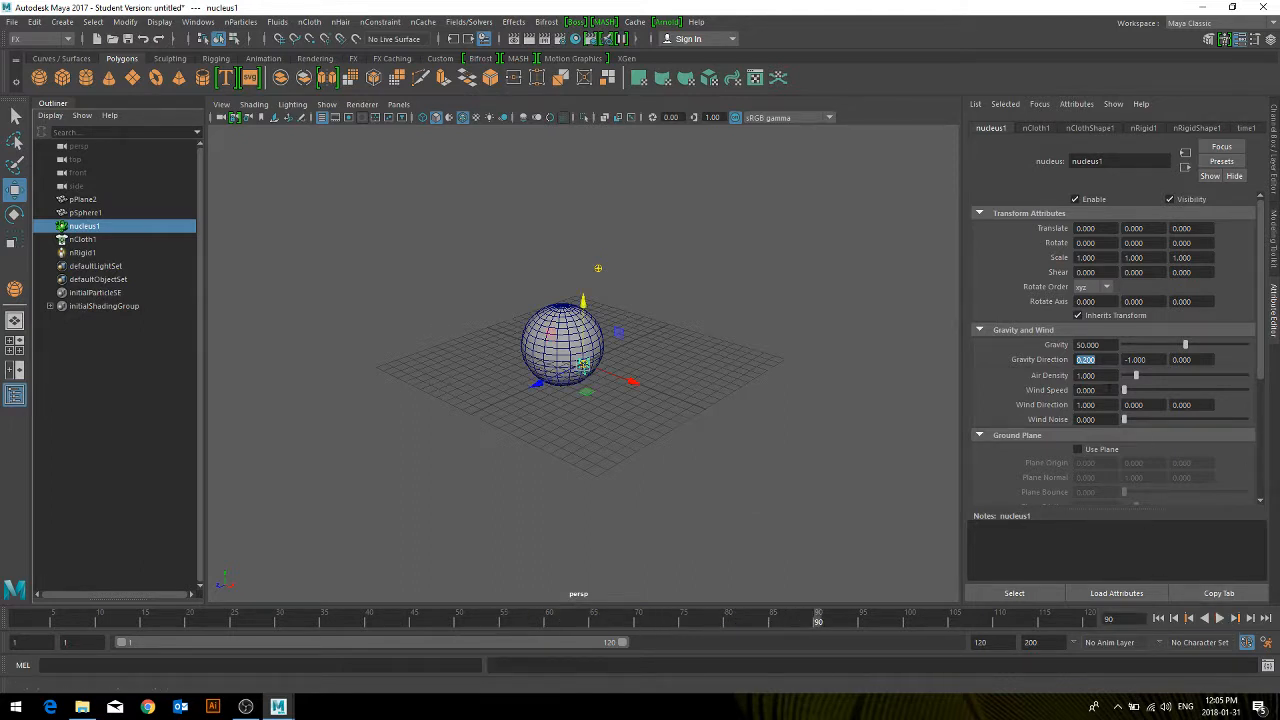
Step: Set the solver's X Gravity Direction to -2 and Gravity to 1, and replay the cloth simulation
text(-2)
key(Return)
key(shift+Tab)
text(1)
key(Return)
click(1219, 618)
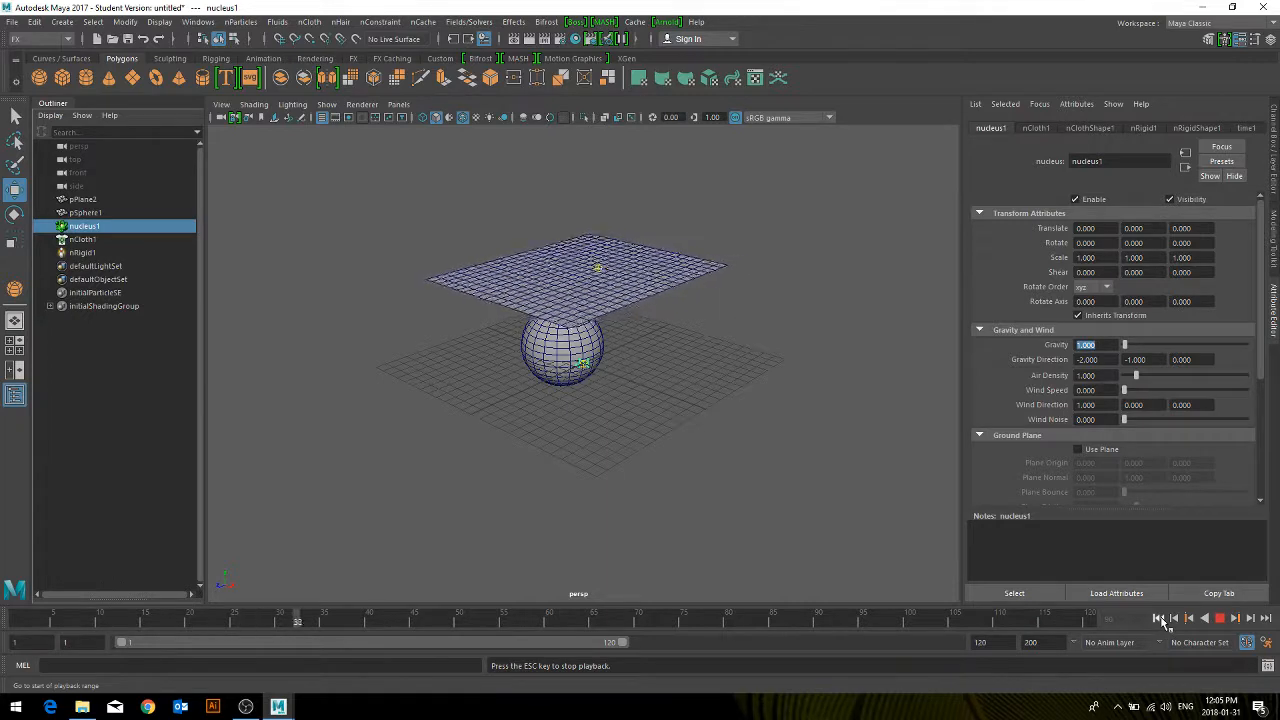
click(1222, 618)
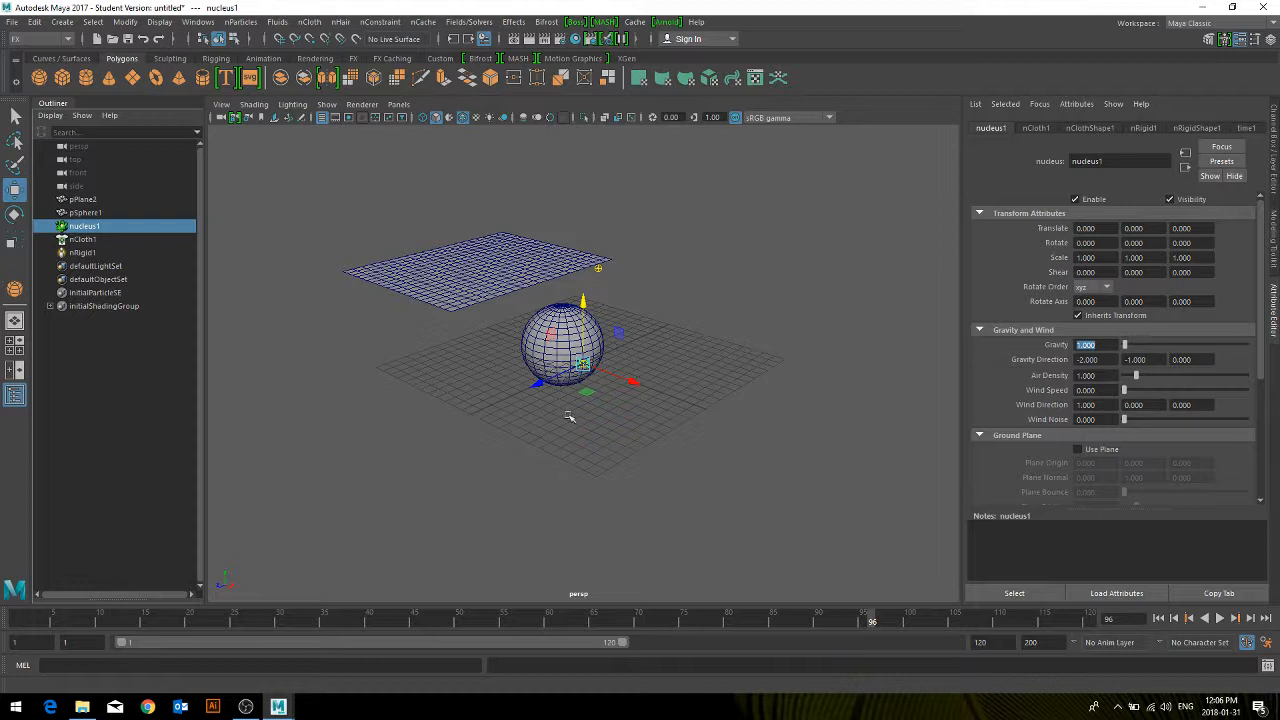
Step: Delete the cloth plane, the sphere and all nucleus simulation nodes from the scene
drag(680, 177, 289, 432)
key(Delete)
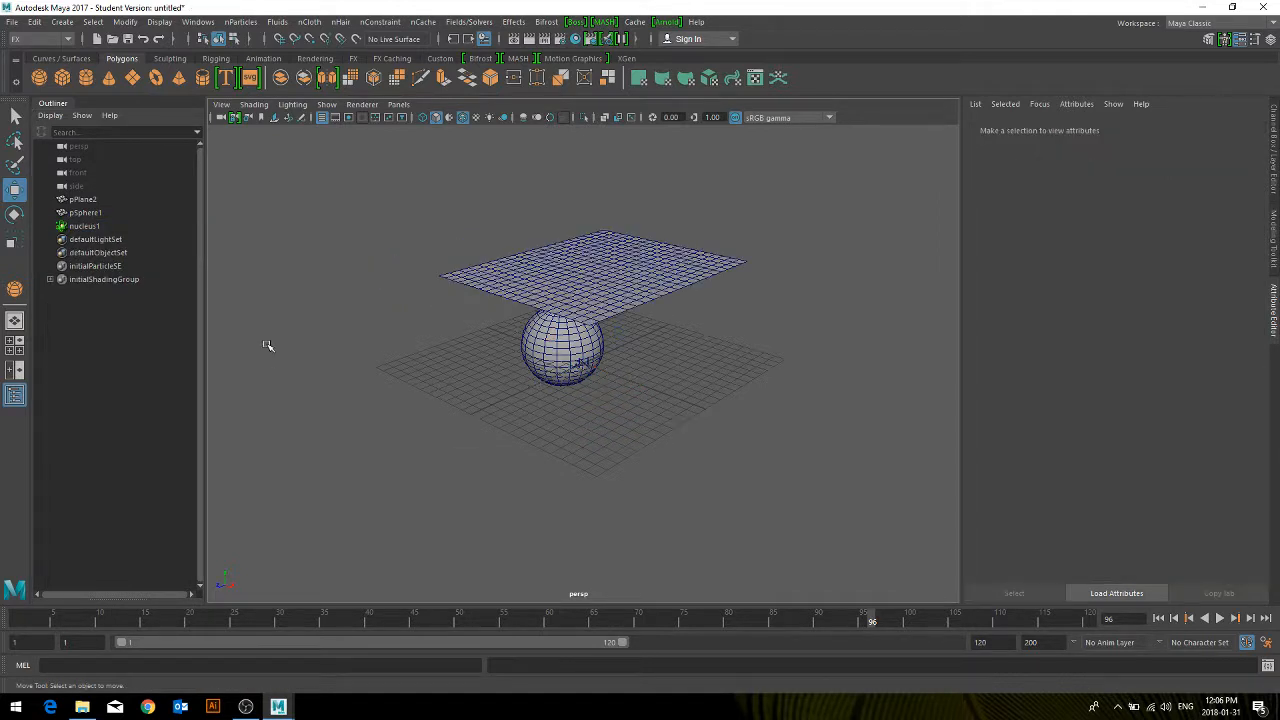
drag(773, 458, 265, 175)
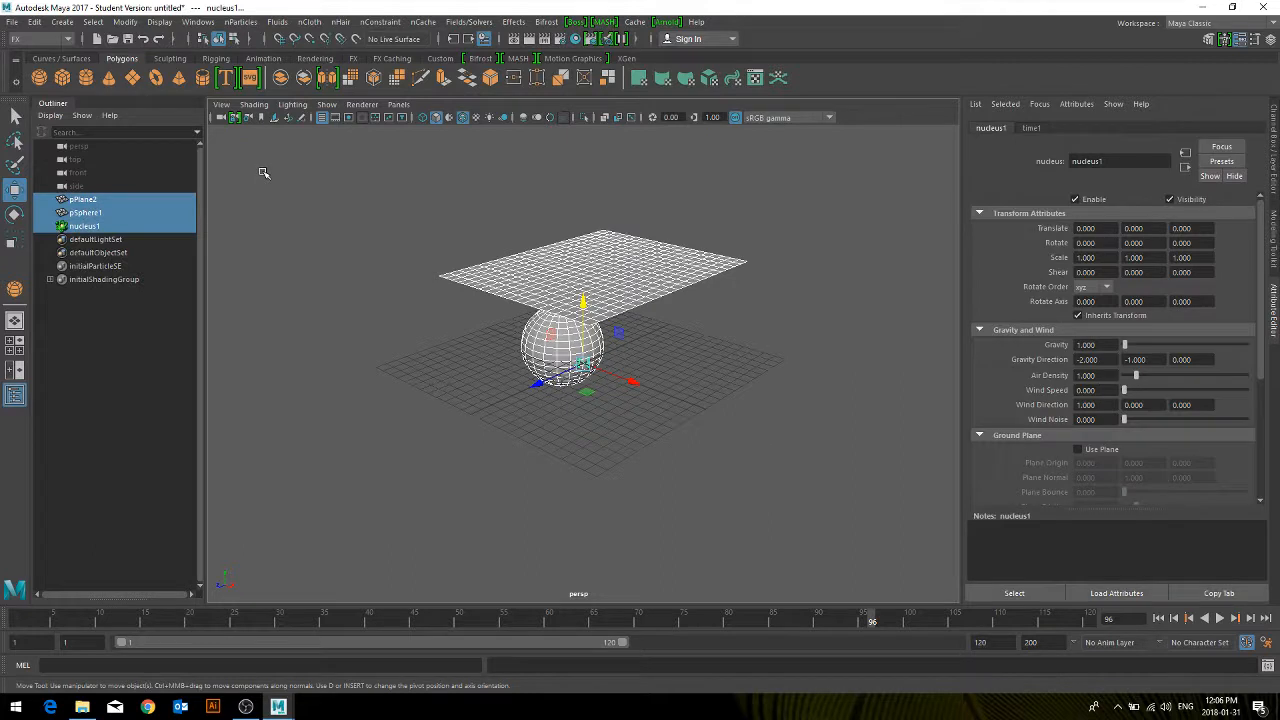
key(Delete)
Step: Draw a polygon plane covering nearly the whole grid and make it a passive collider
click(132, 78)
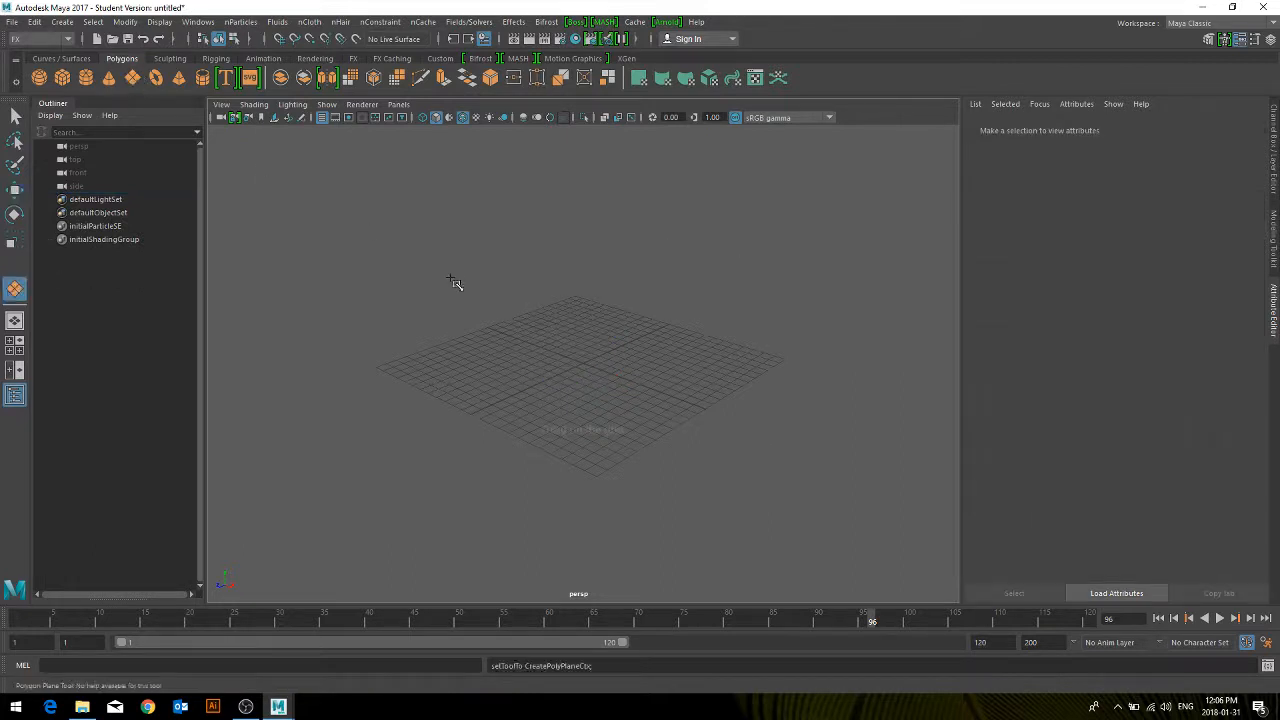
drag(576, 302, 588, 474)
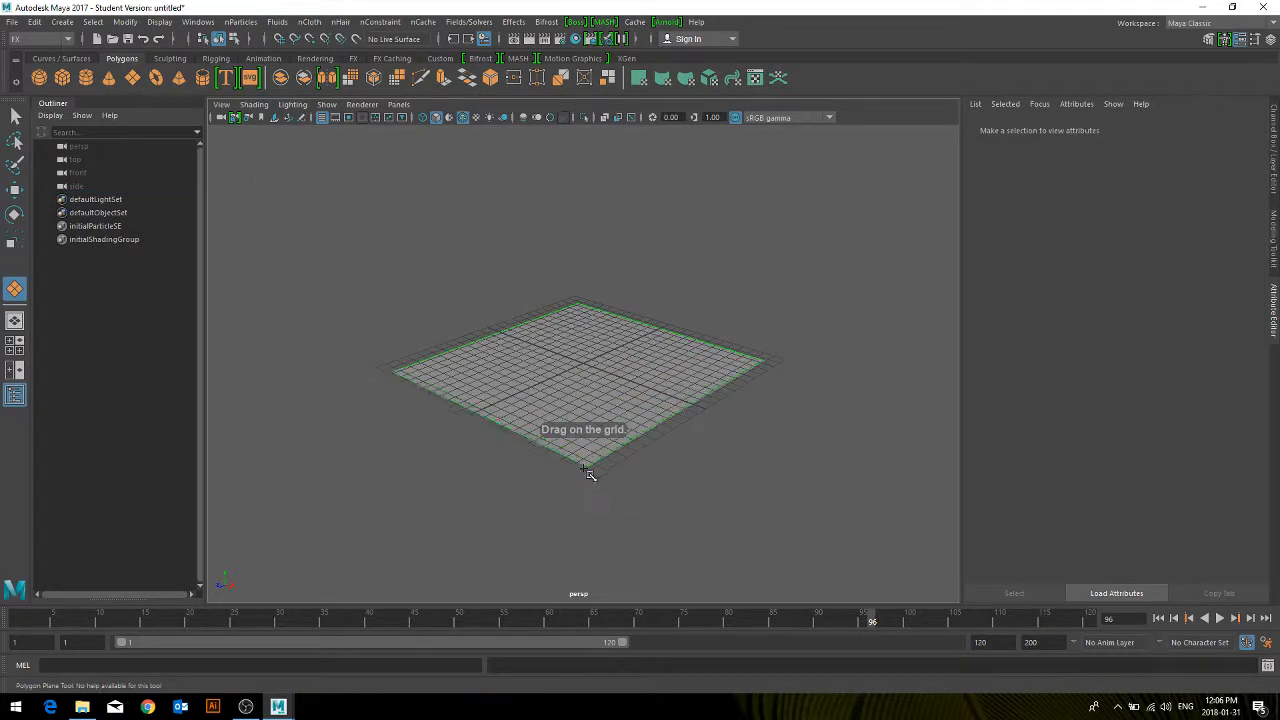
click(323, 22)
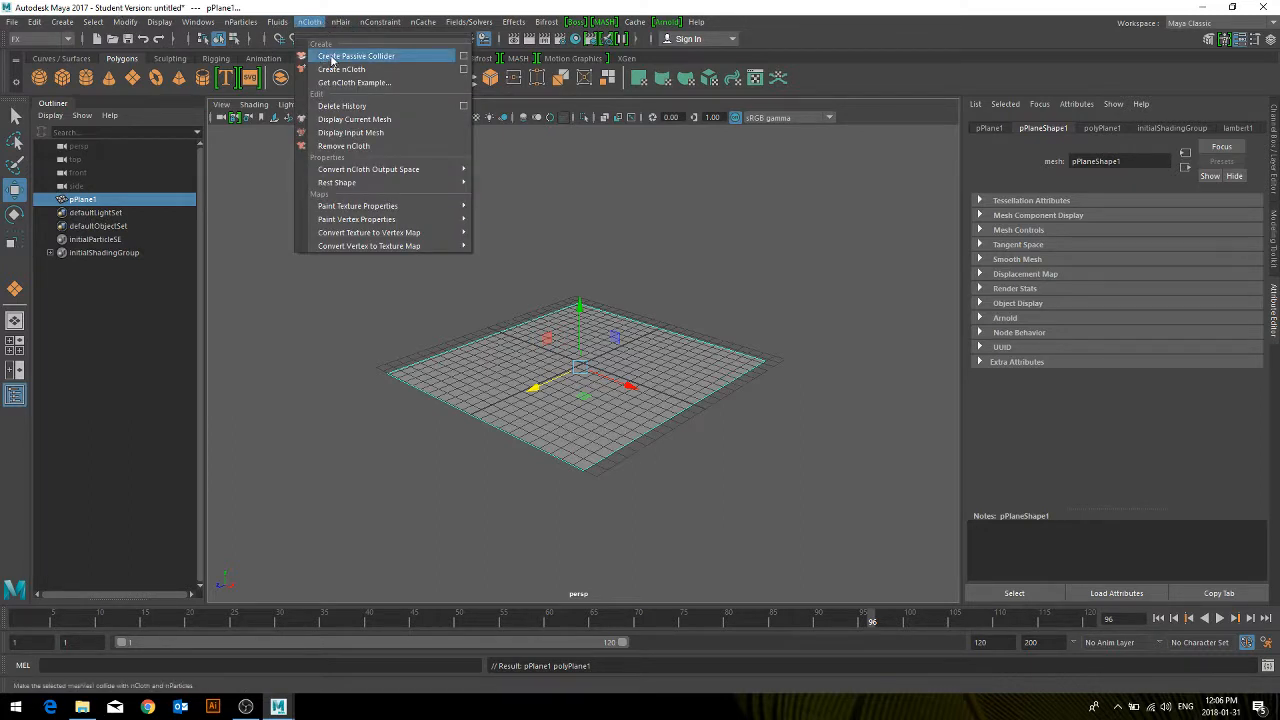
click(355, 56)
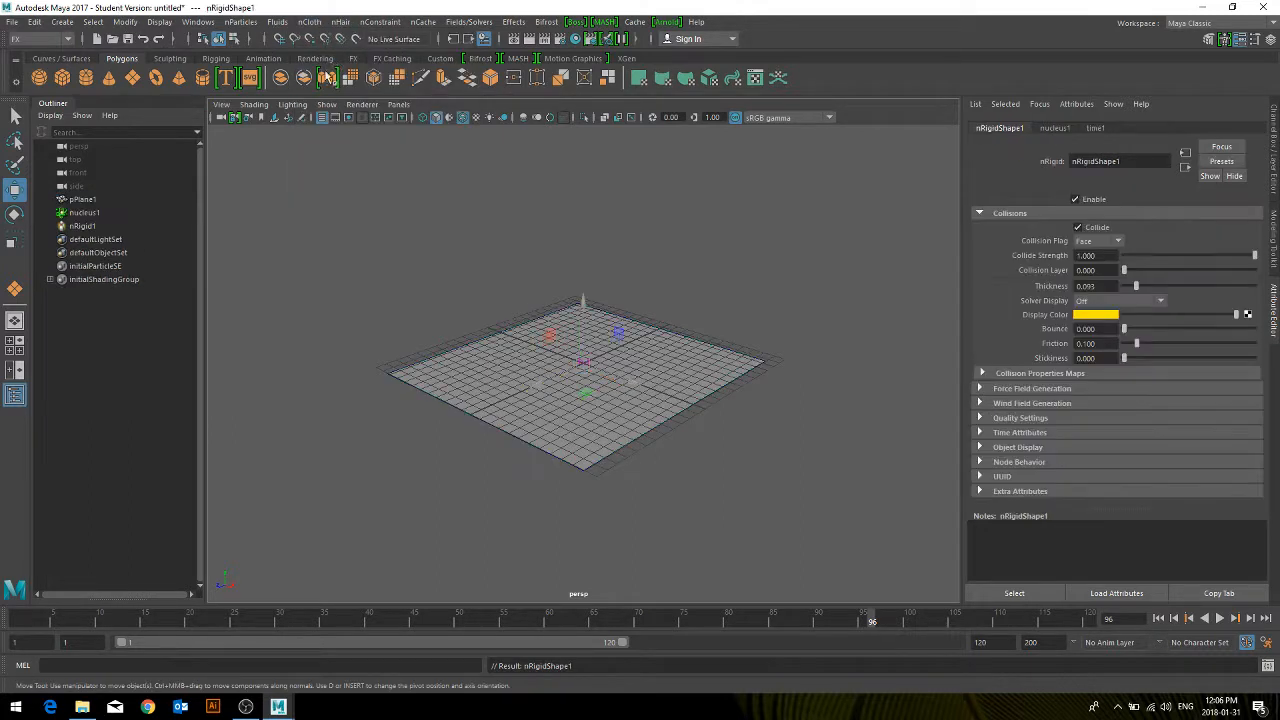
Step: Draw a polygon box on the back half of the plane, covering roughly half the plane's width
click(62, 78)
drag(578, 338, 560, 300)
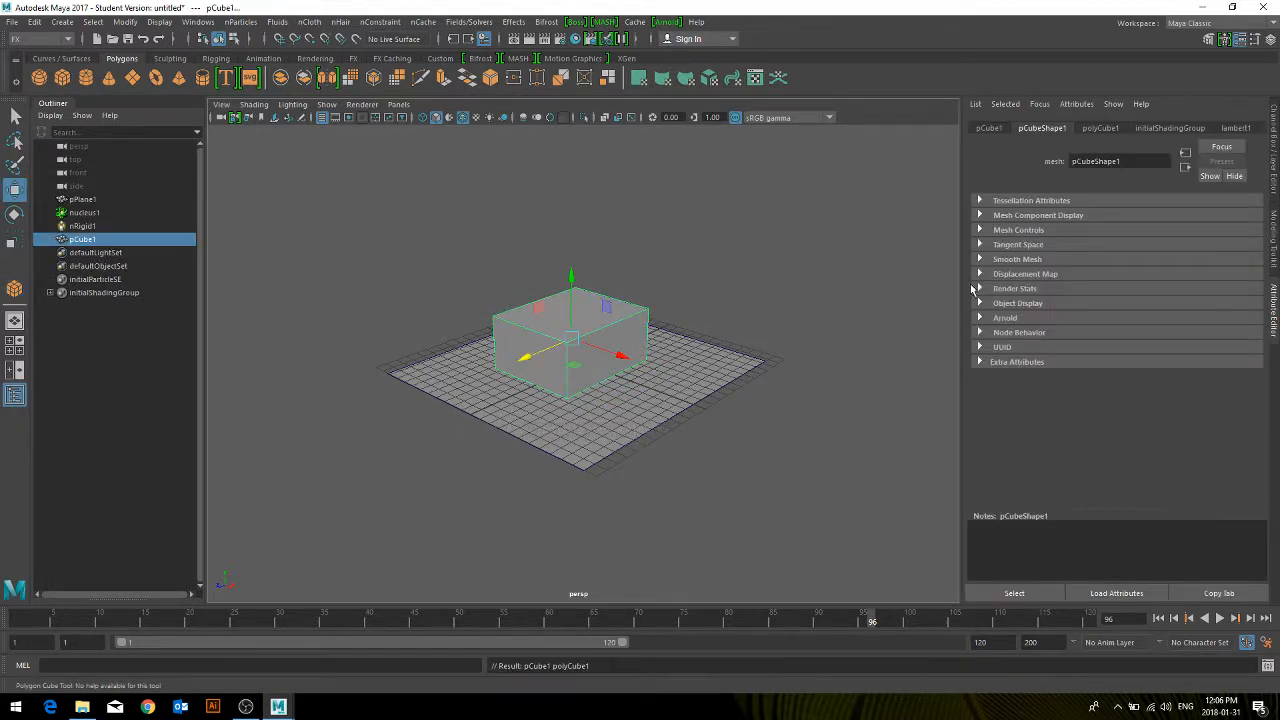
Step: Set the box's width, height and depth subdivisions to 20 and raise the box above the plane to about Y 5.9 cm
click(1274, 146)
scroll(1130, 342, down, 3)
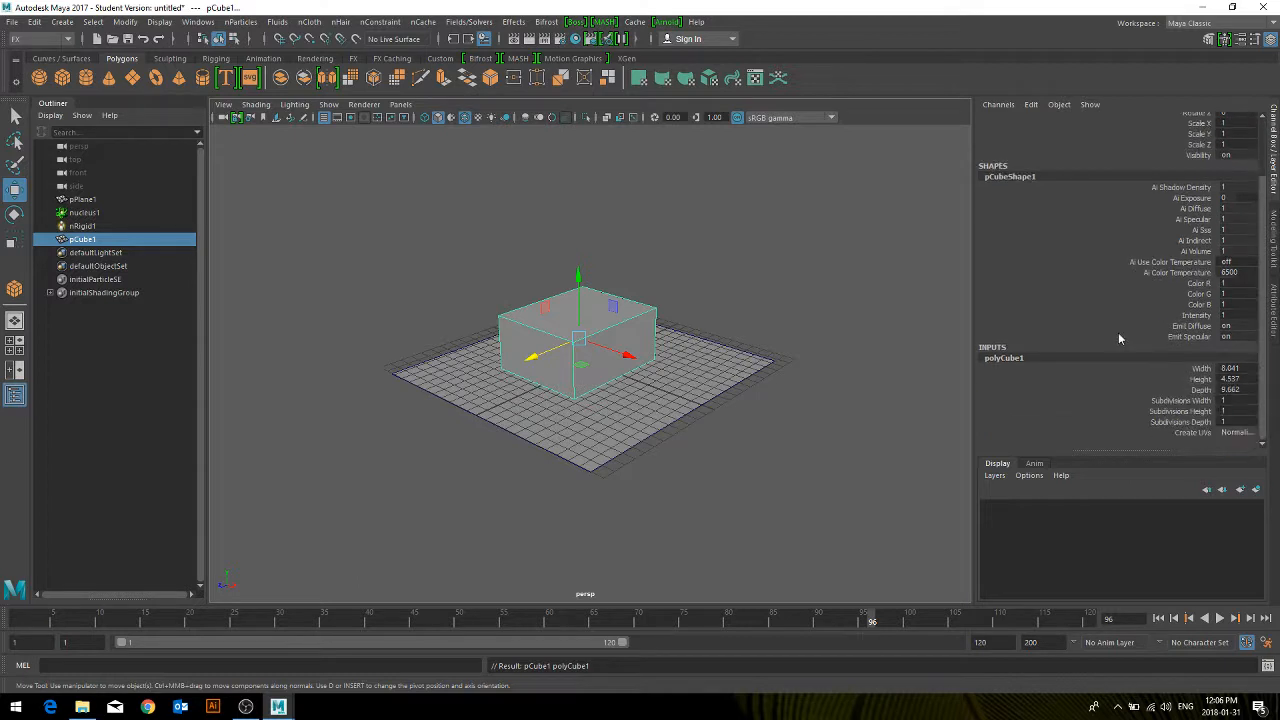
double_click(1222, 400)
text(20)
key(Tab)
text(20)
key(Tab)
text(20)
key(Tab)
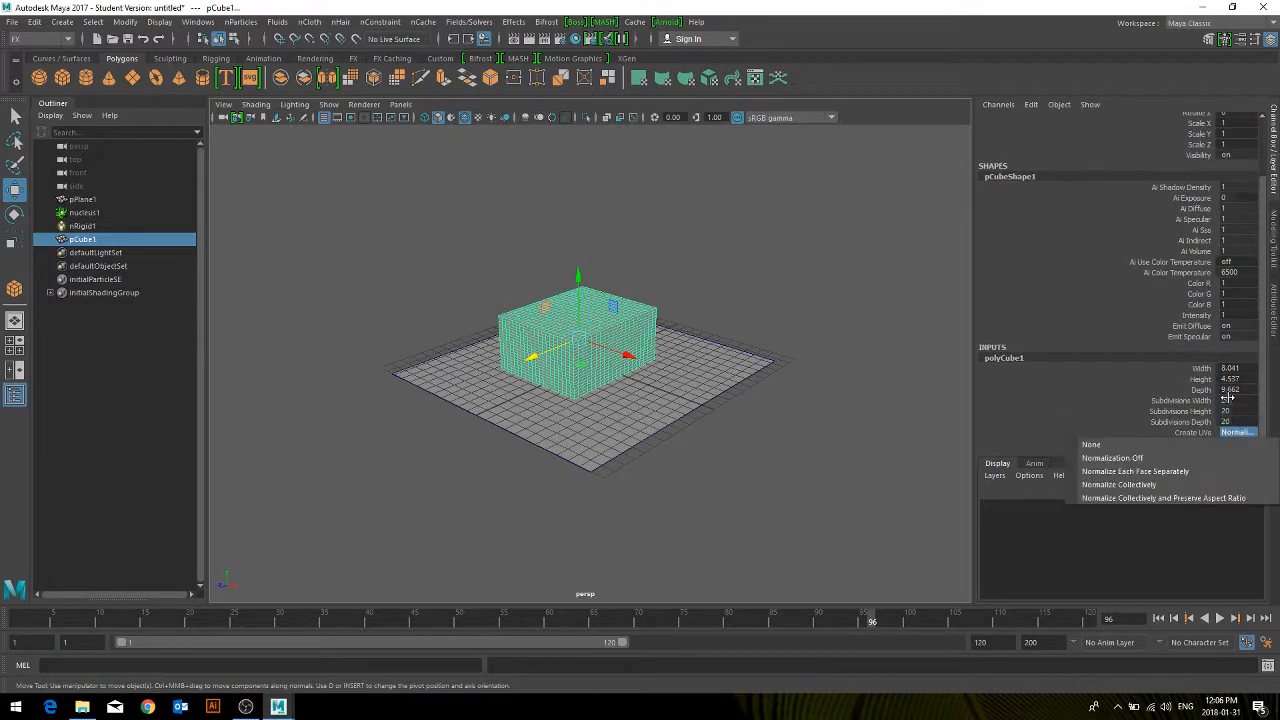
drag(577, 283, 577, 230)
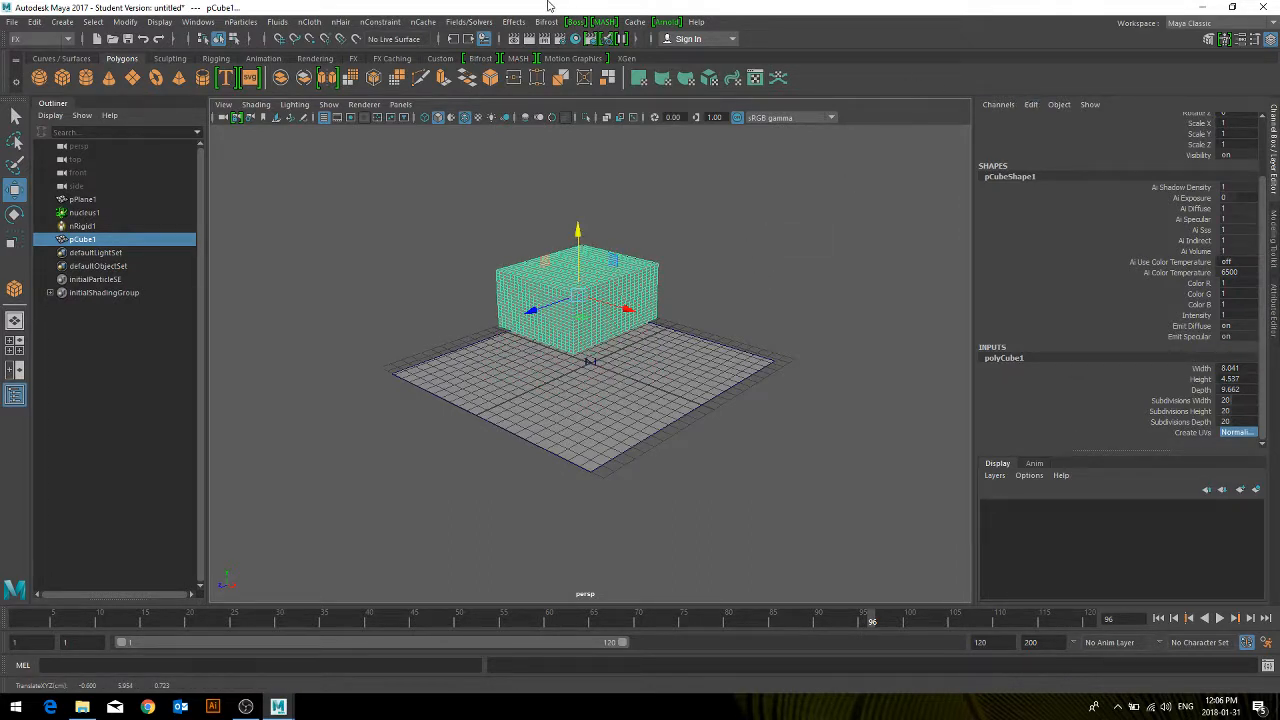
Step: Convert the raised box to nCloth and replace its settings with the waterBalloon preset
click(309, 21)
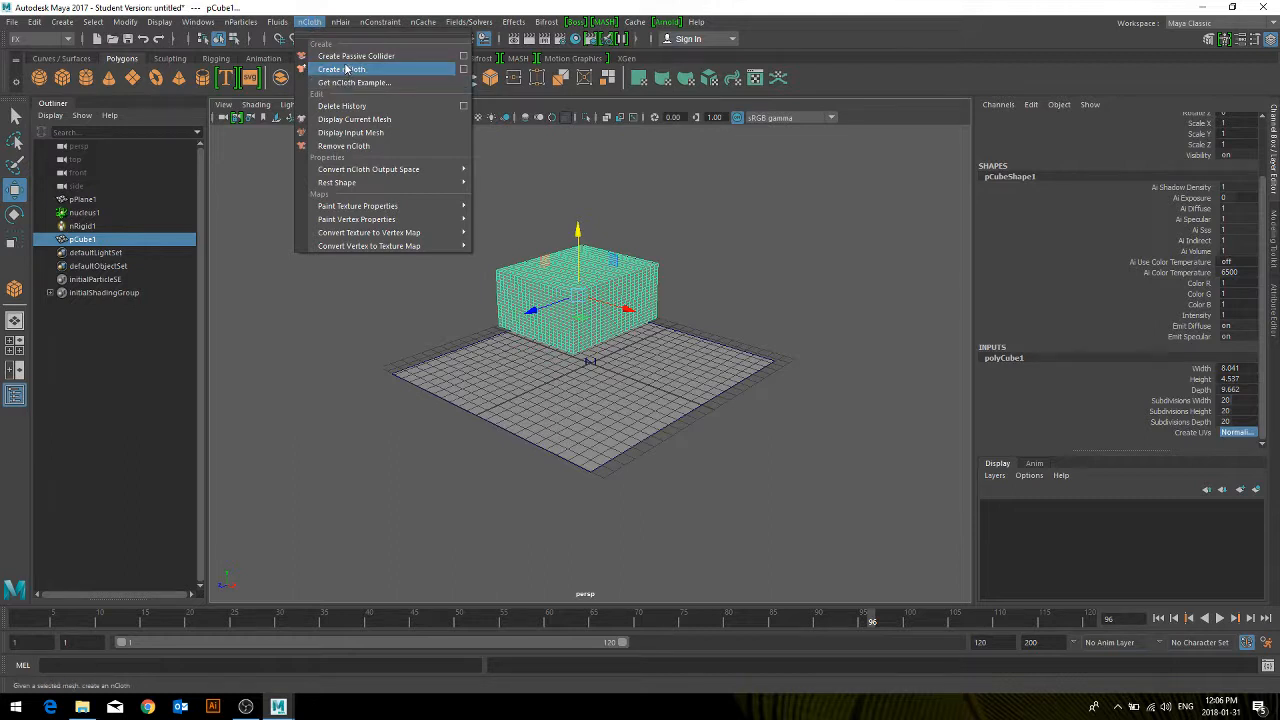
click(343, 69)
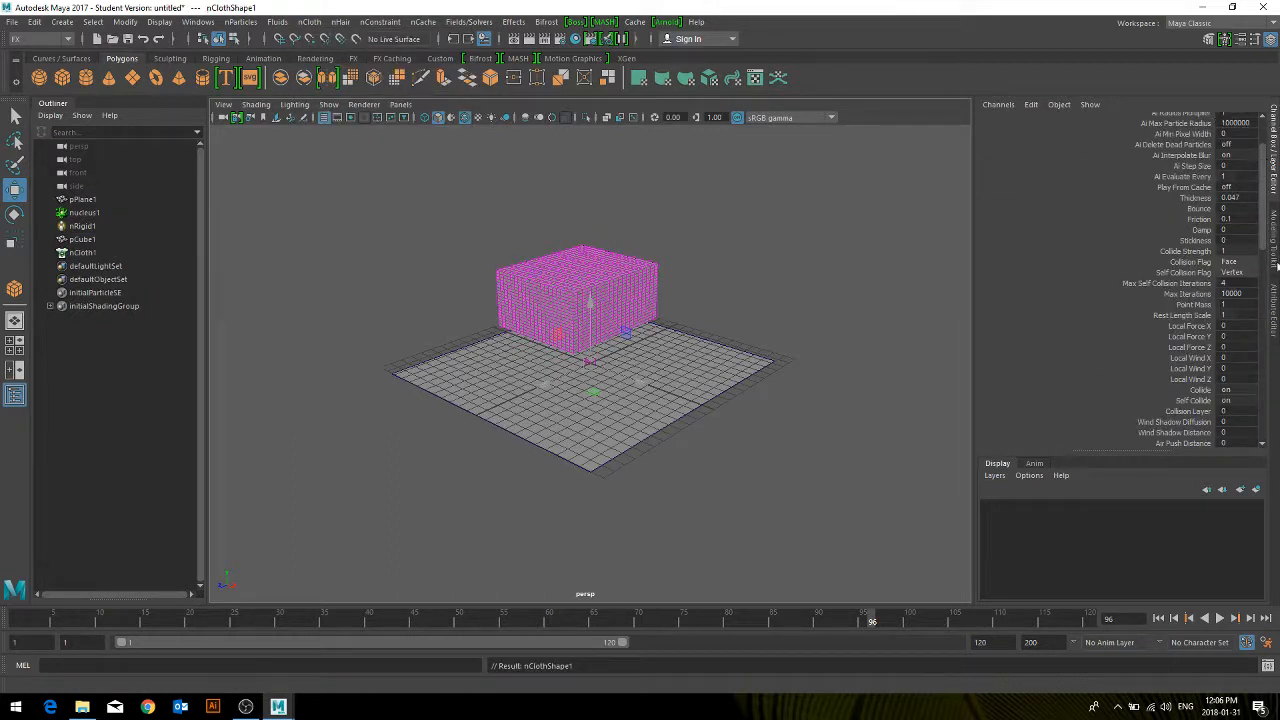
click(1275, 300)
click(1221, 161)
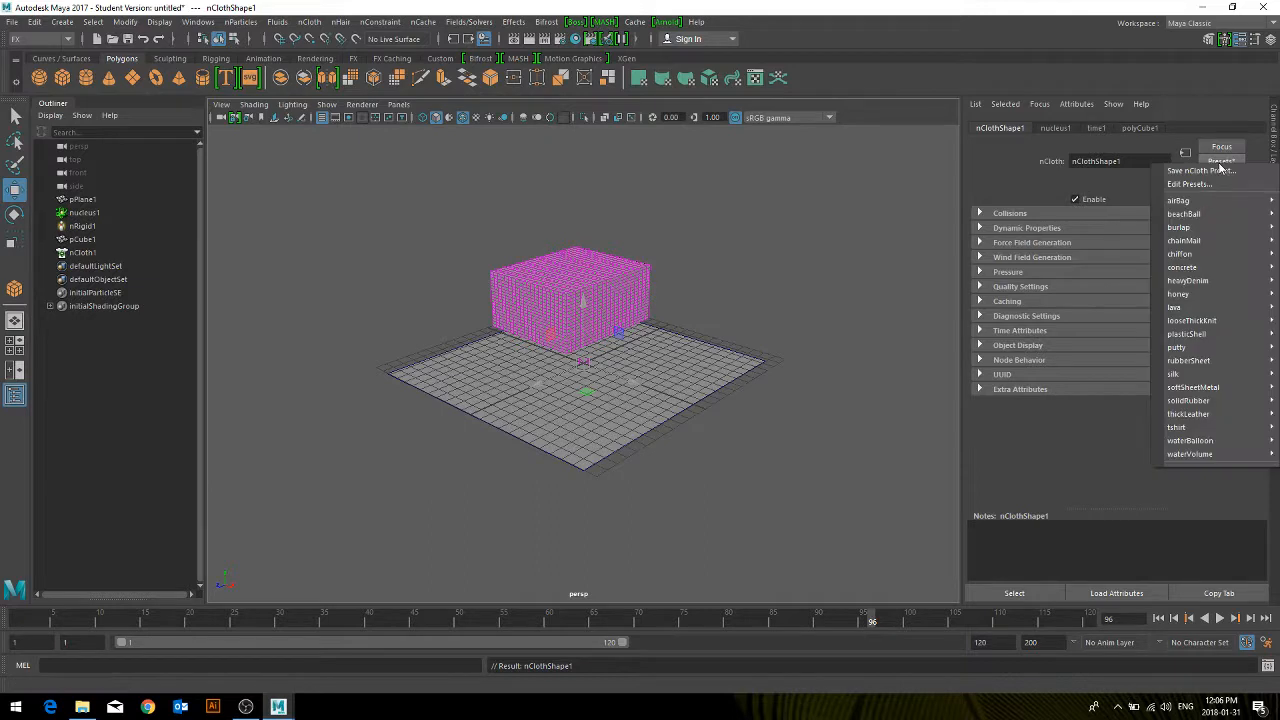
mouse_move(1215, 440)
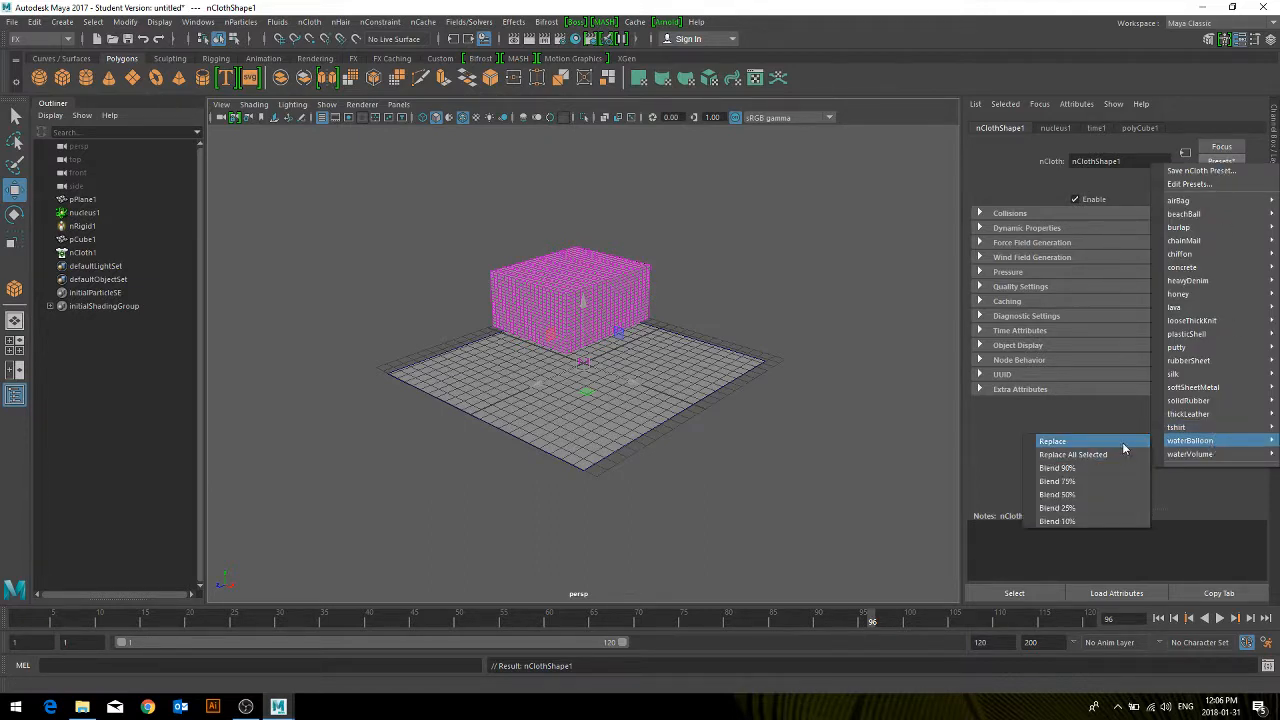
click(1123, 447)
click(826, 442)
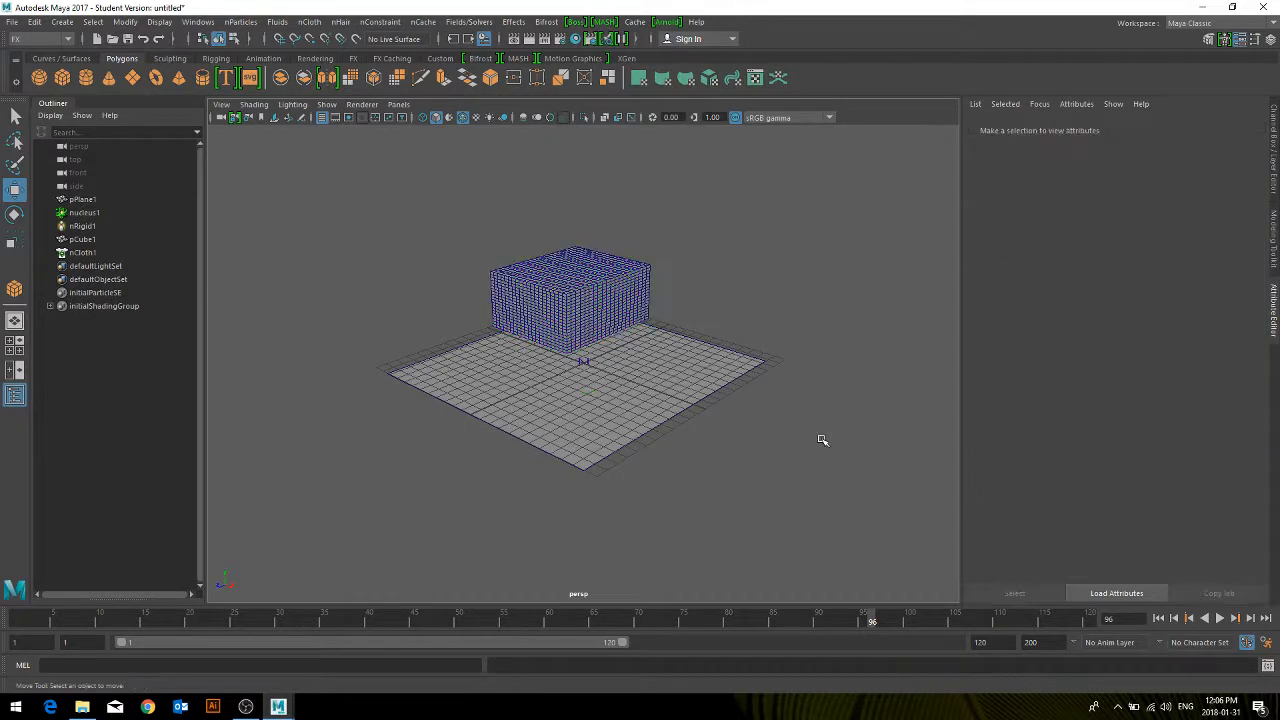
Step: Play the water-balloon simulation, toggling the wireframe-on-shaded display, and rewind to the first frame
click(456, 118)
scroll(610, 322, up, 3)
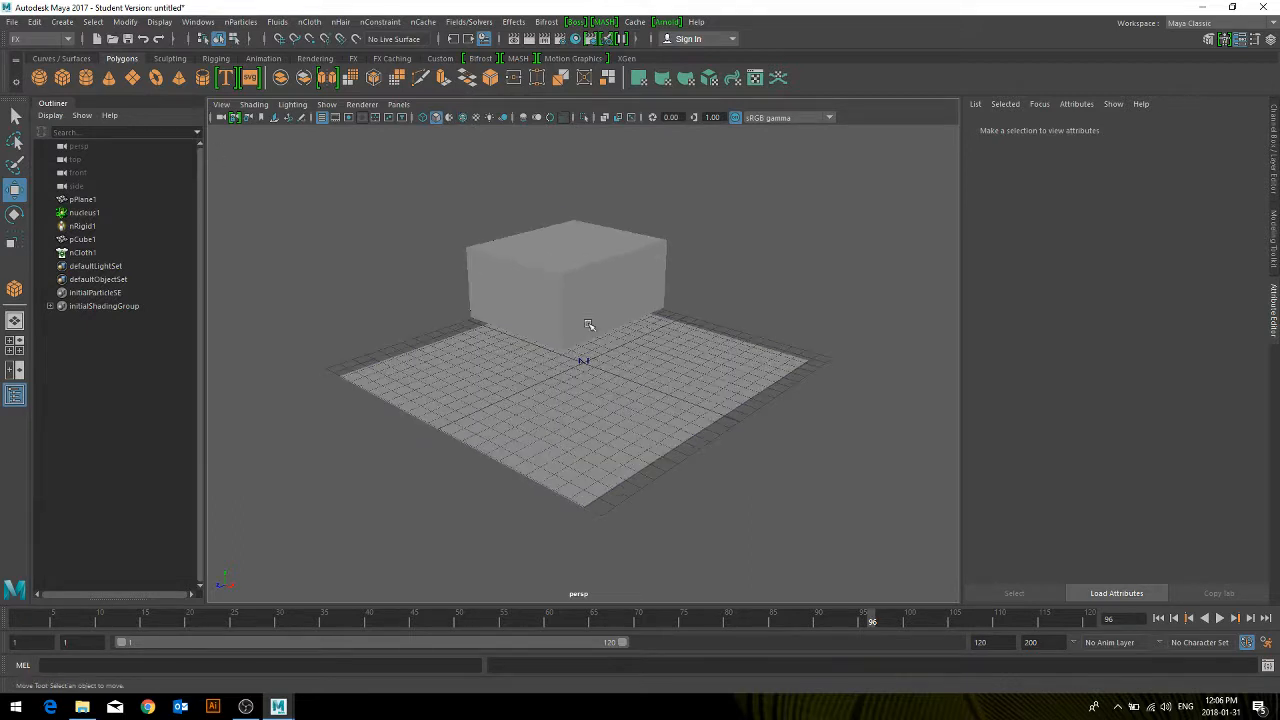
click(1219, 618)
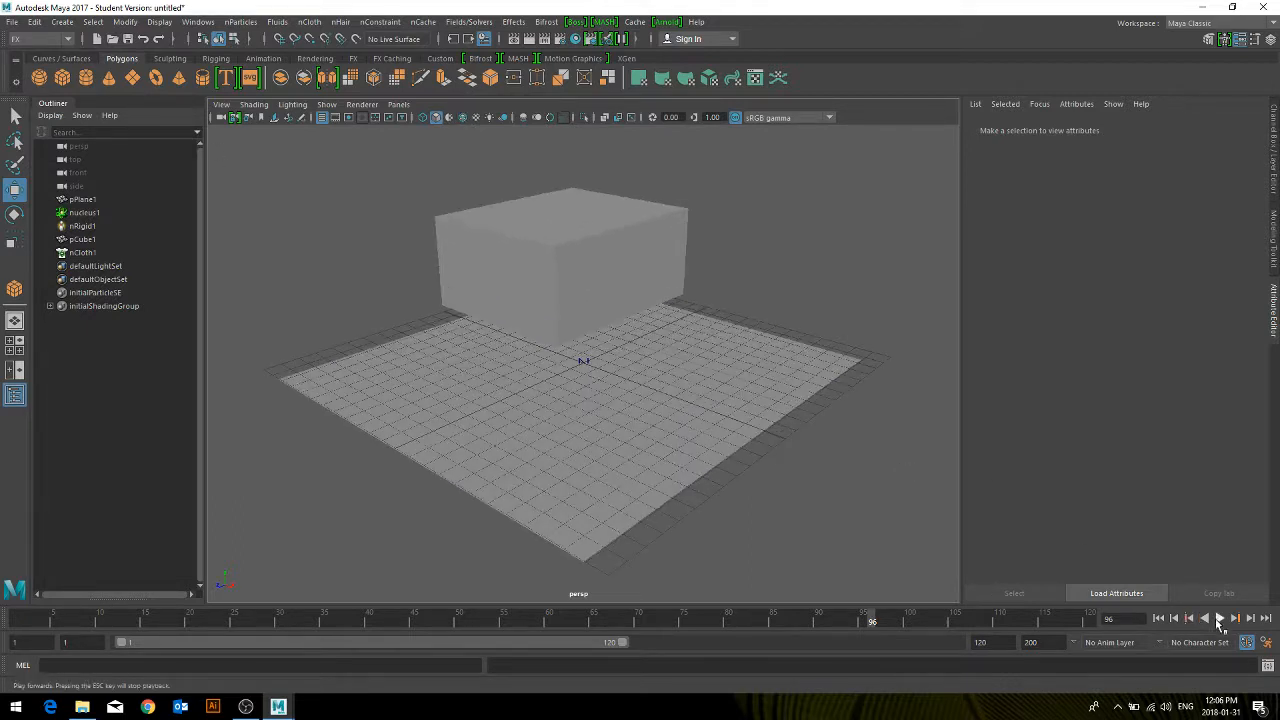
click(459, 121)
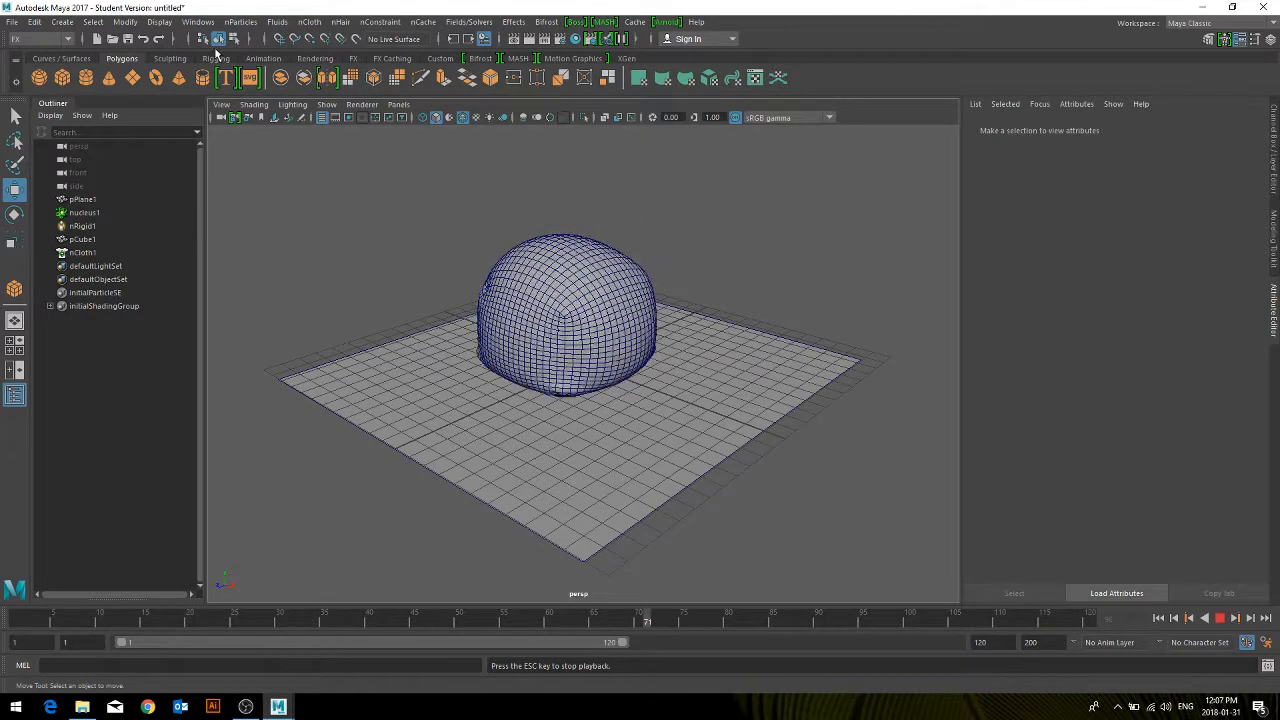
click(1222, 619)
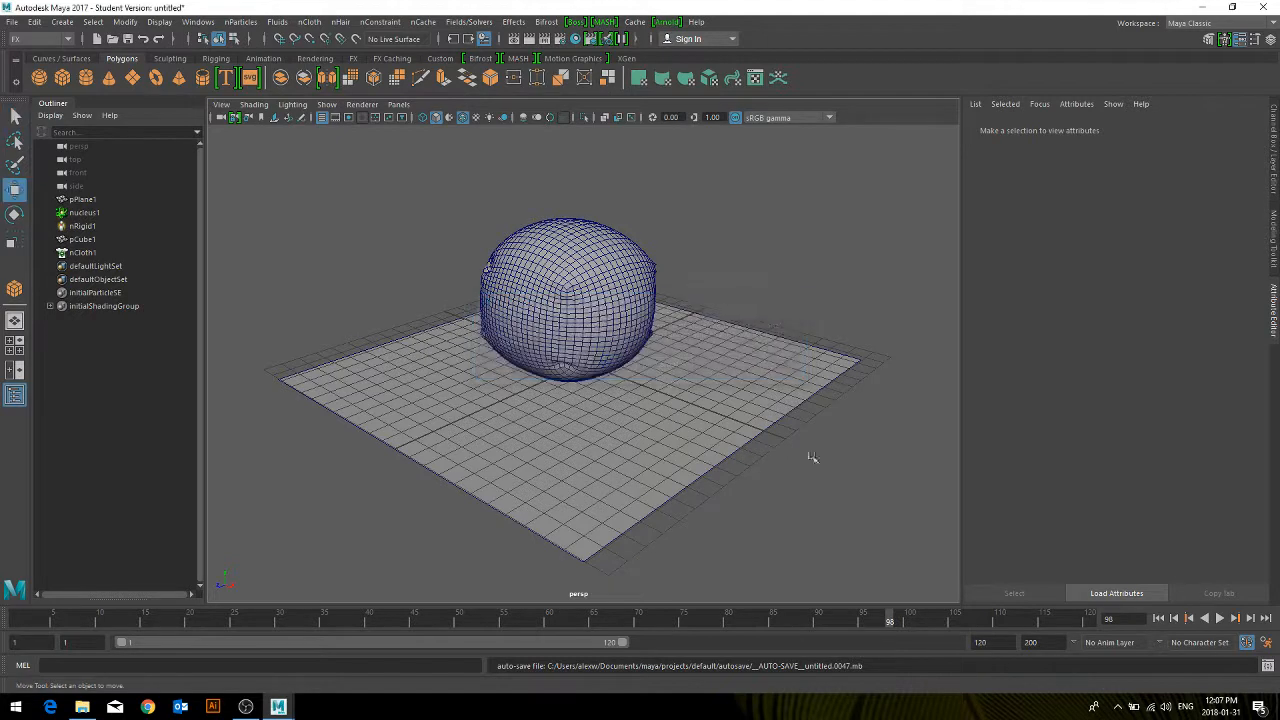
click(1158, 618)
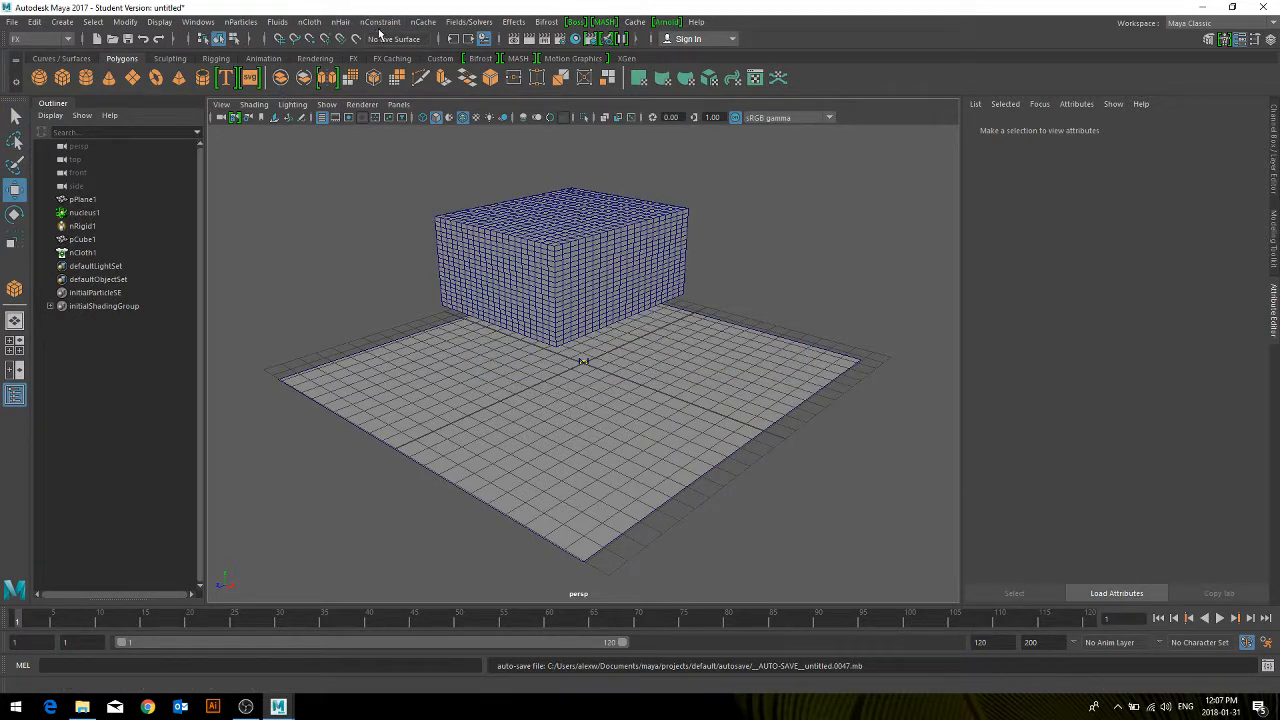
Step: Select three separate vertices on the box's top face and pin them with a Transform Constraint
click(545, 250)
right_click(355, 183)
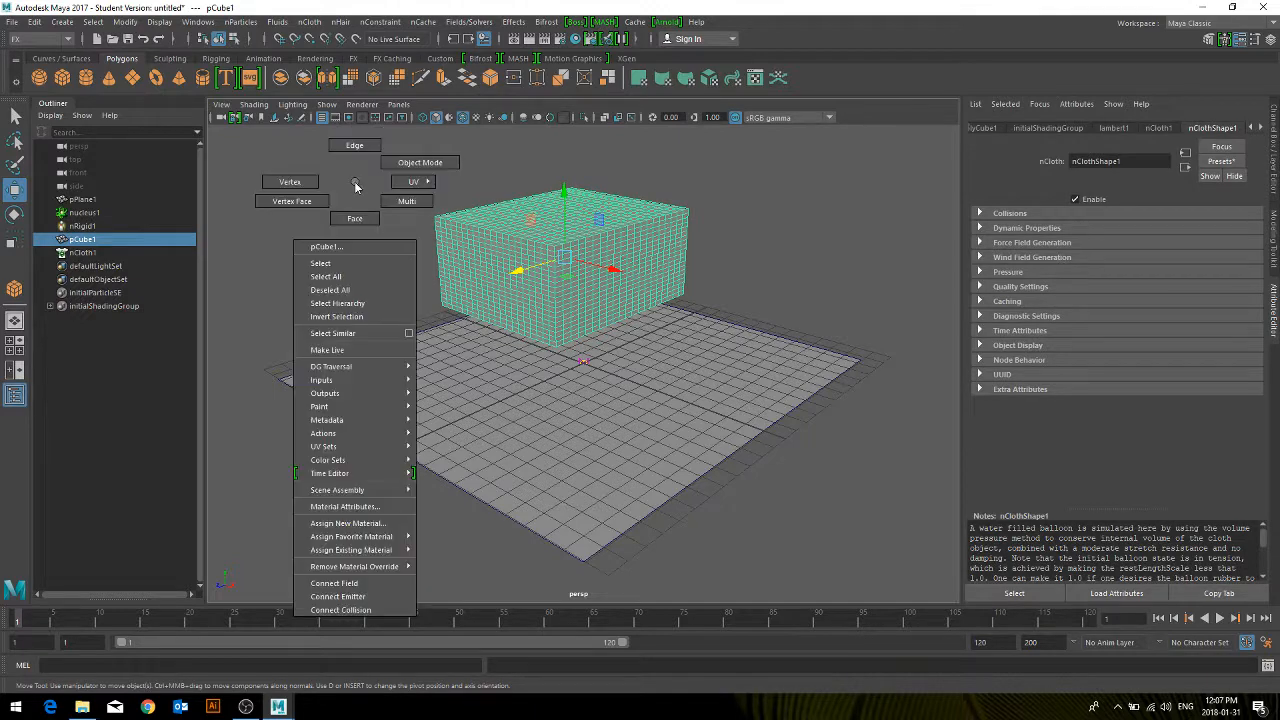
click(291, 182)
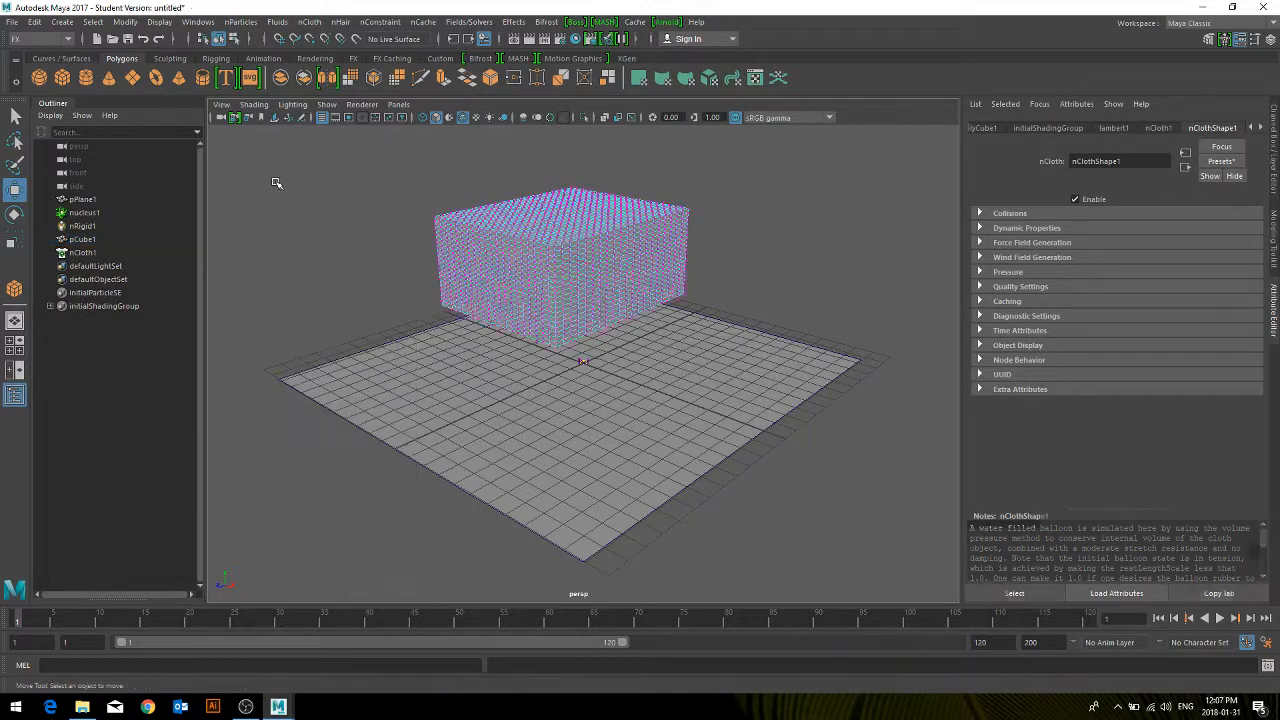
click(487, 218)
alt+drag(423, 257, 535, 278)
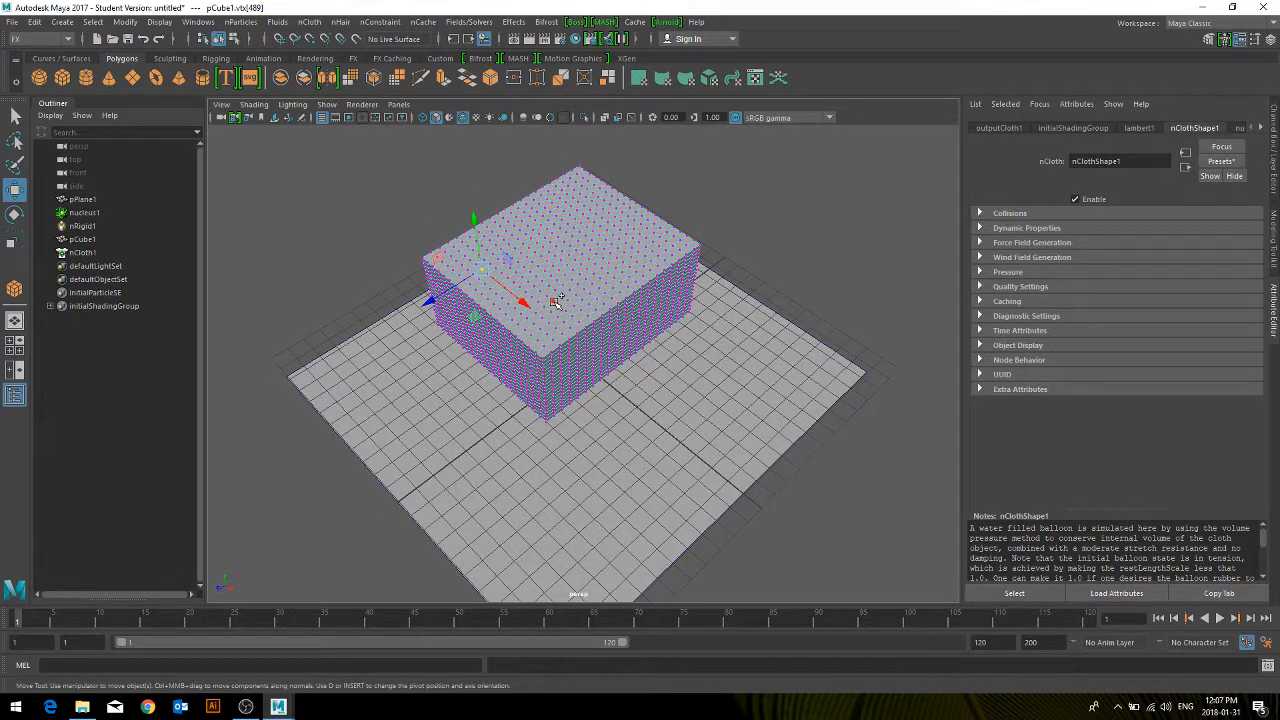
shift+click(554, 301)
shift+click(665, 241)
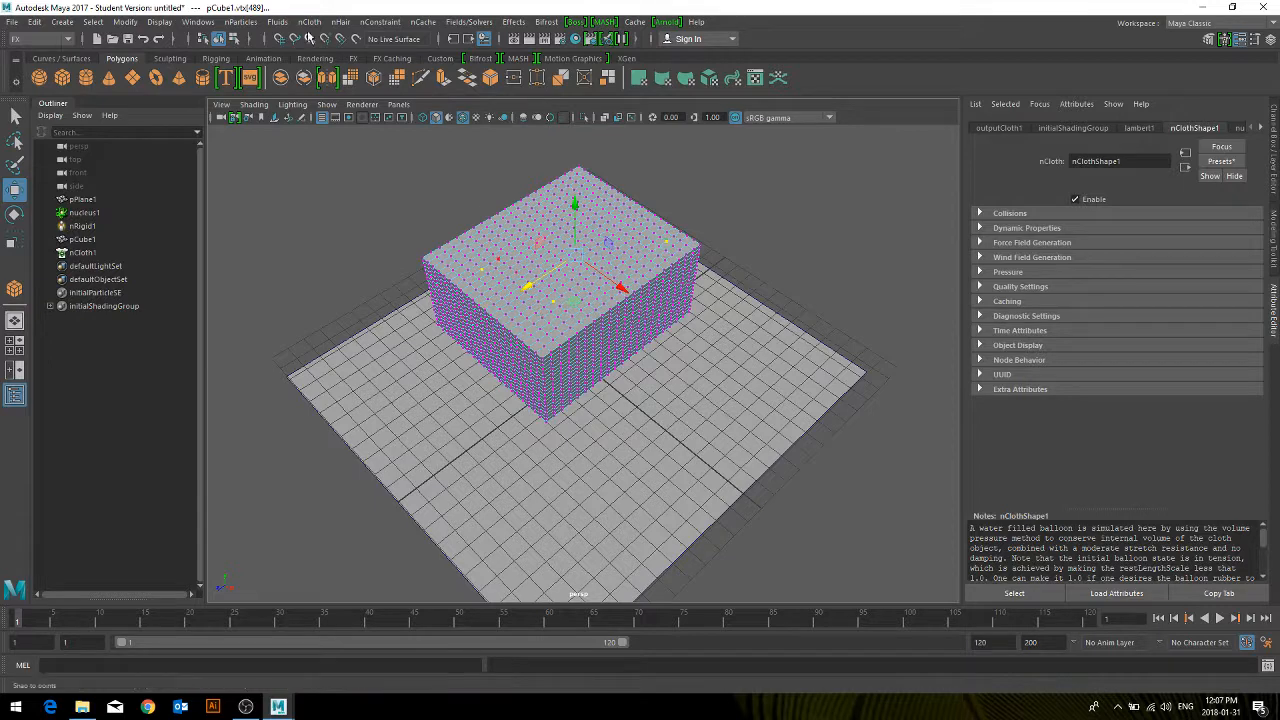
click(393, 24)
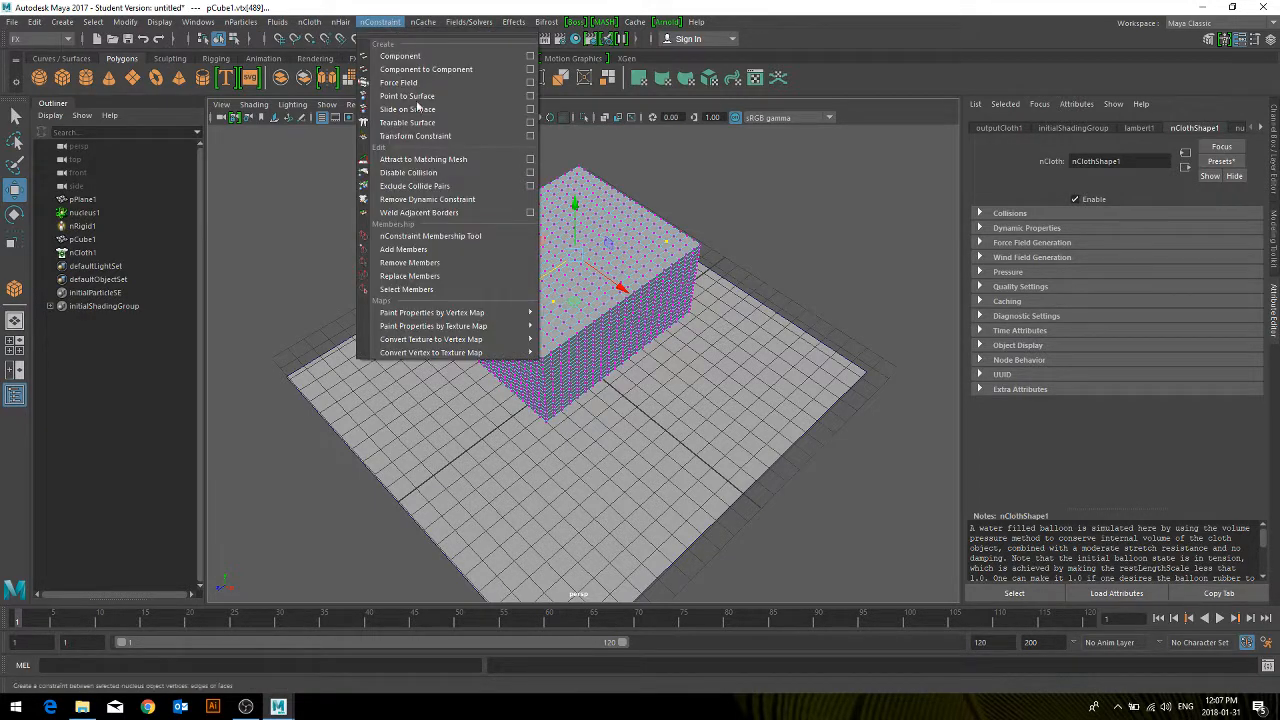
click(411, 137)
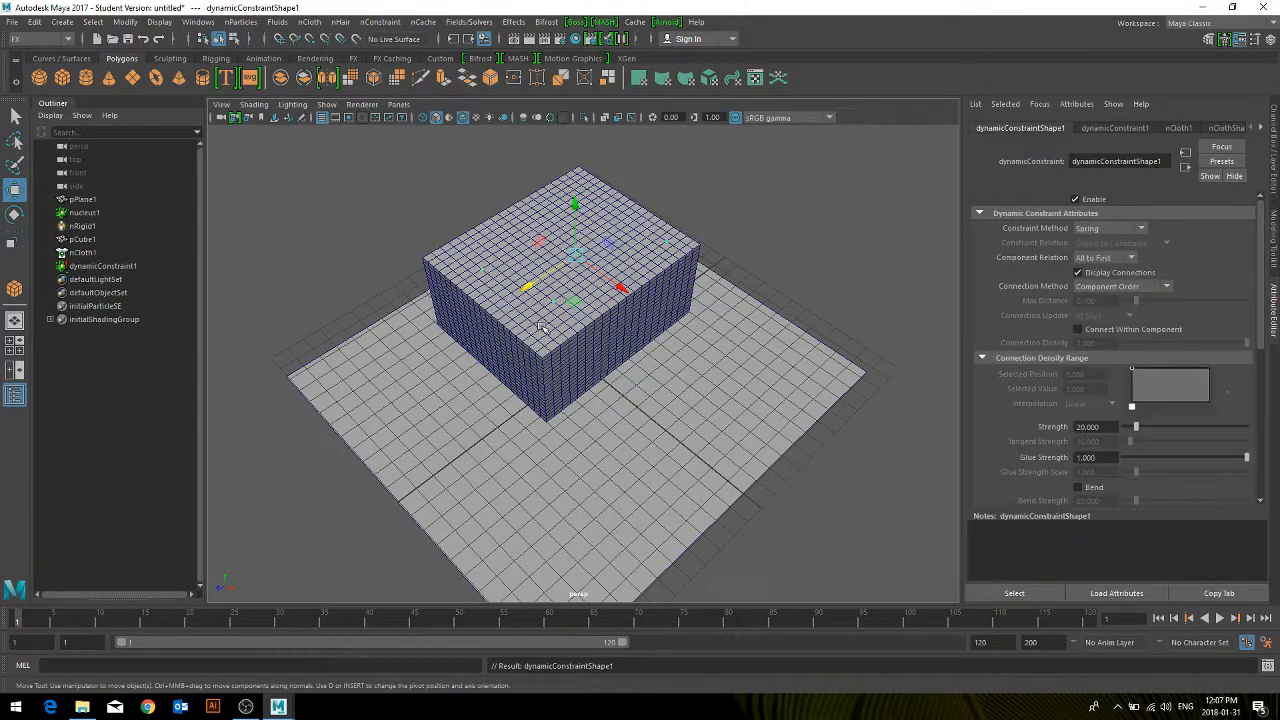
Step: Play the constrained cloth simulation, examine it from a lower angle and stop playback
alt+drag(540, 328, 580, 318)
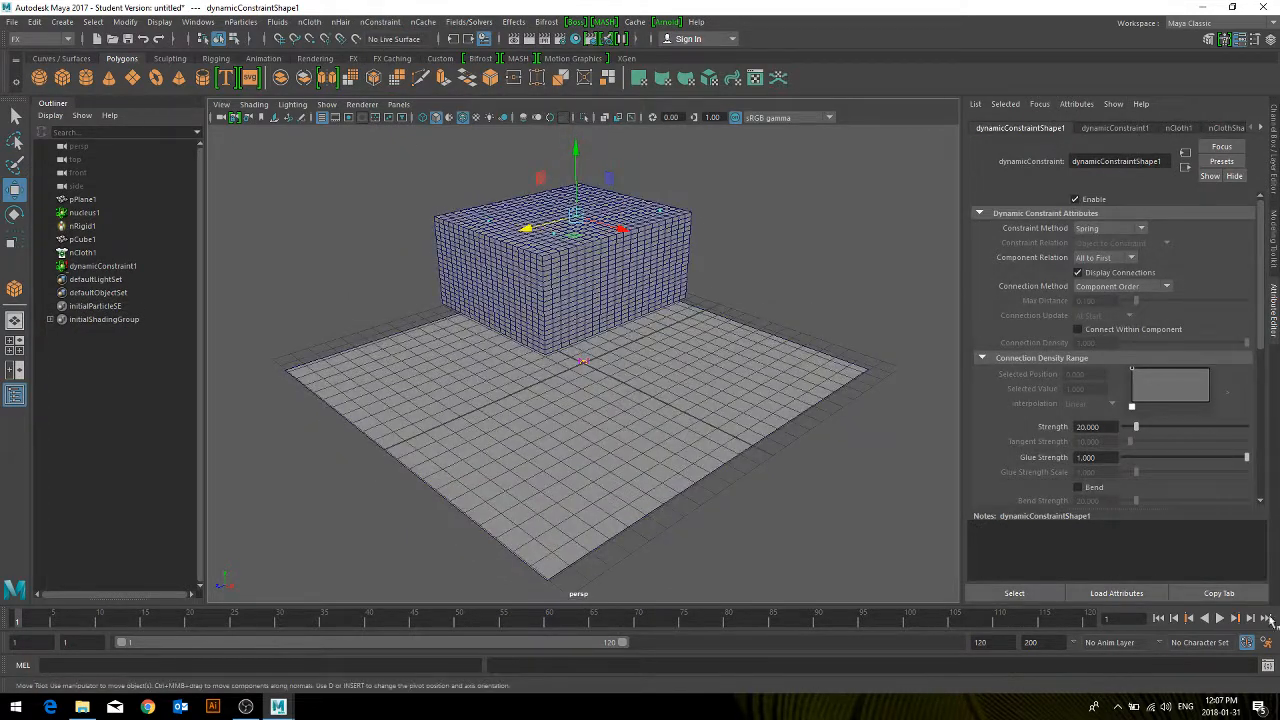
click(1220, 618)
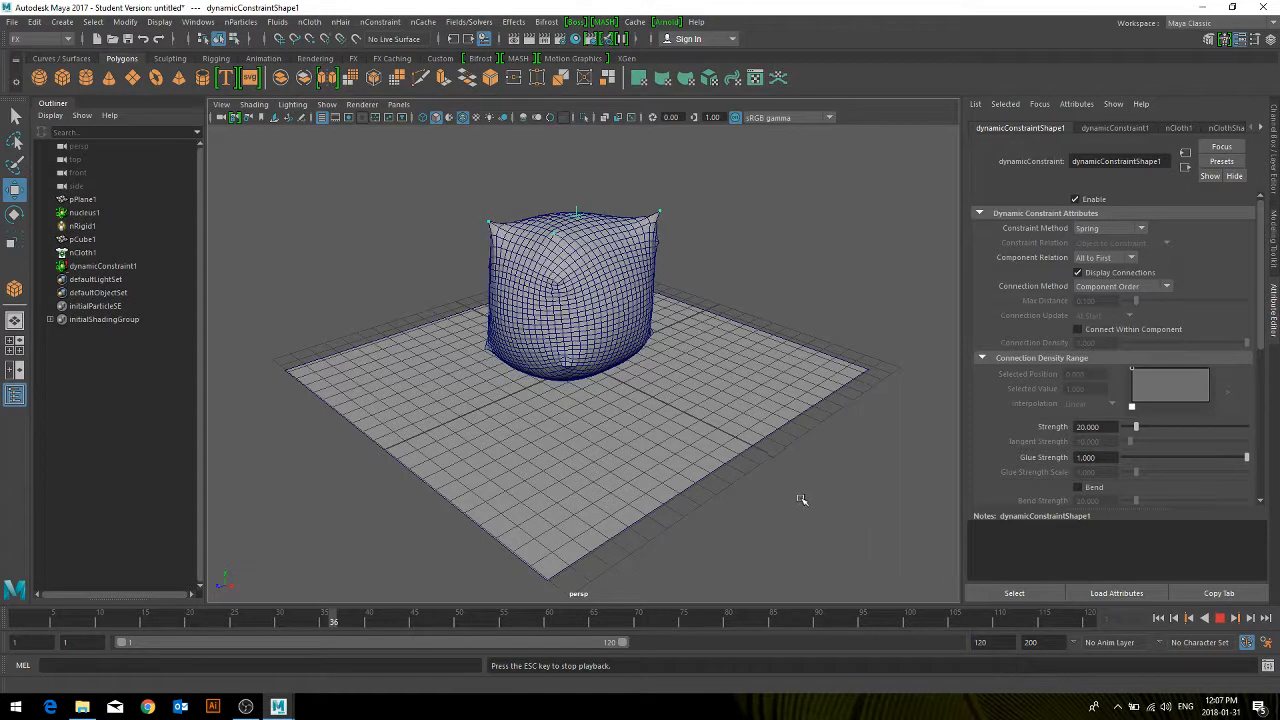
mouse_move(803, 500)
alt+mouse_down()
mouse_move(791, 480)
mouse_move(797, 497)
alt+mouse_up()
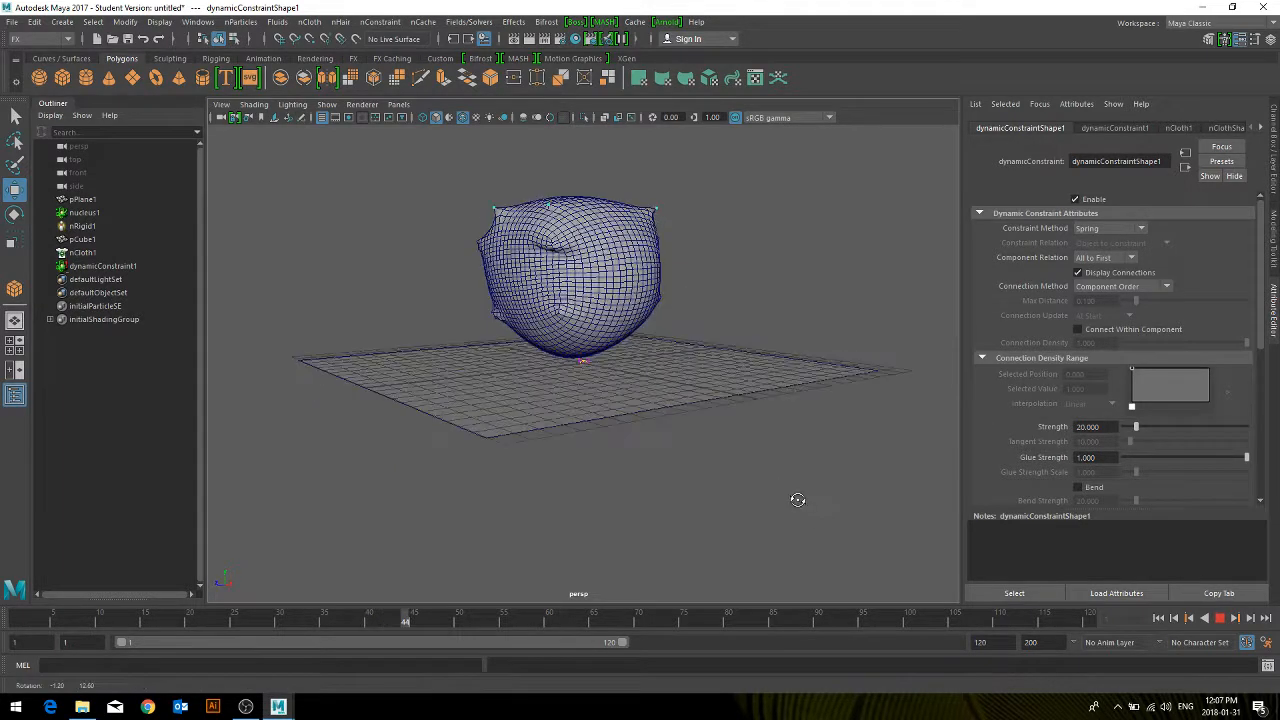
click(1220, 622)
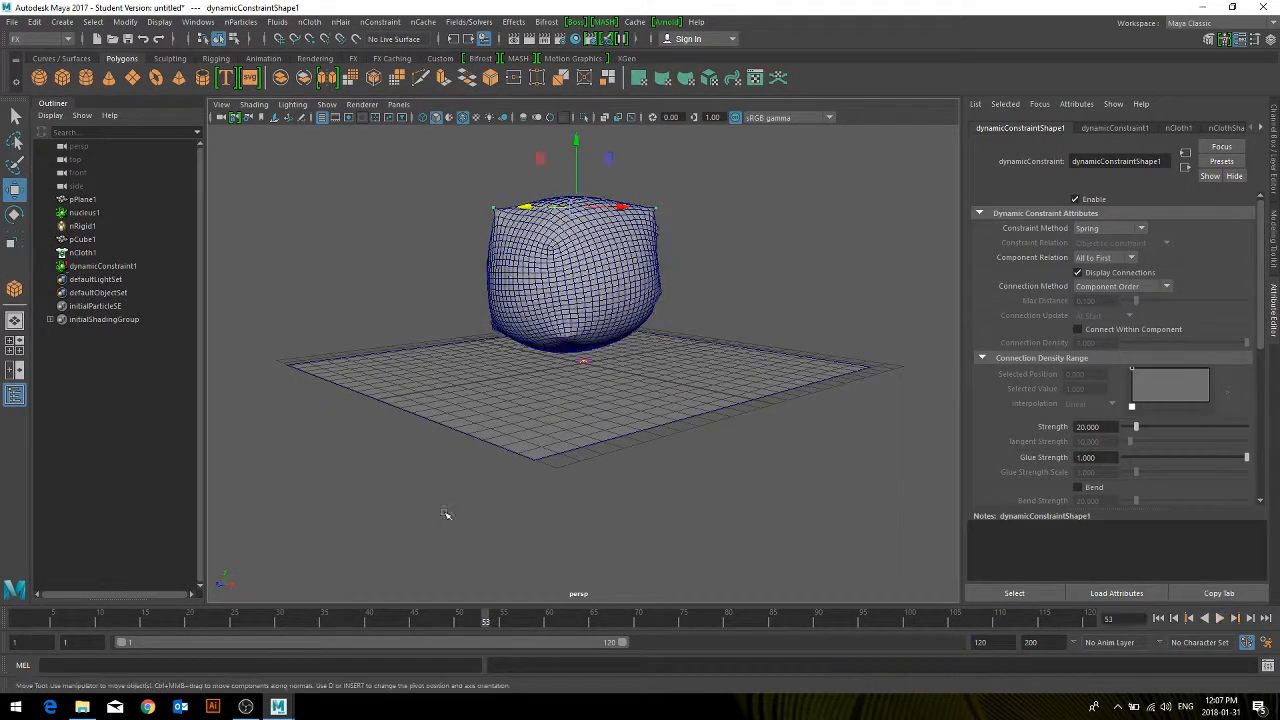
Step: Set the nucleus1 solver's Gravity to 20 and replay the constrained cloth simulation from the first frame
click(83, 213)
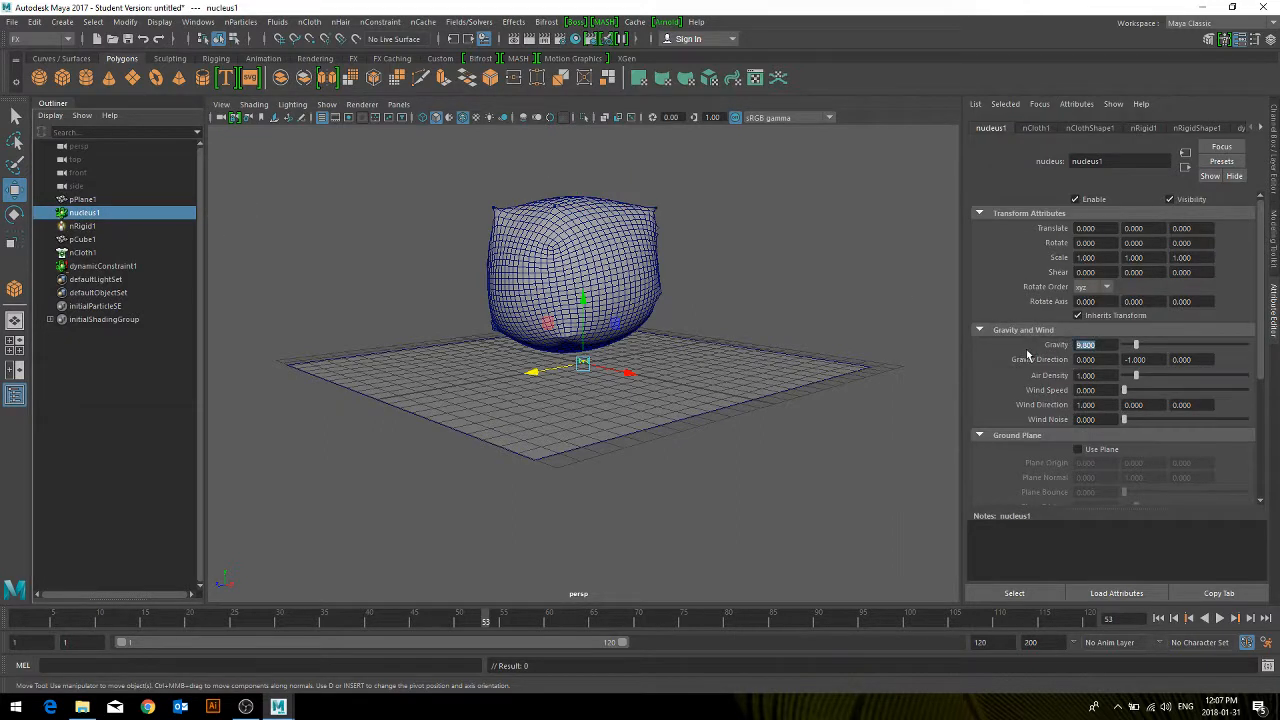
key(Return)
click(1158, 618)
click(1220, 618)
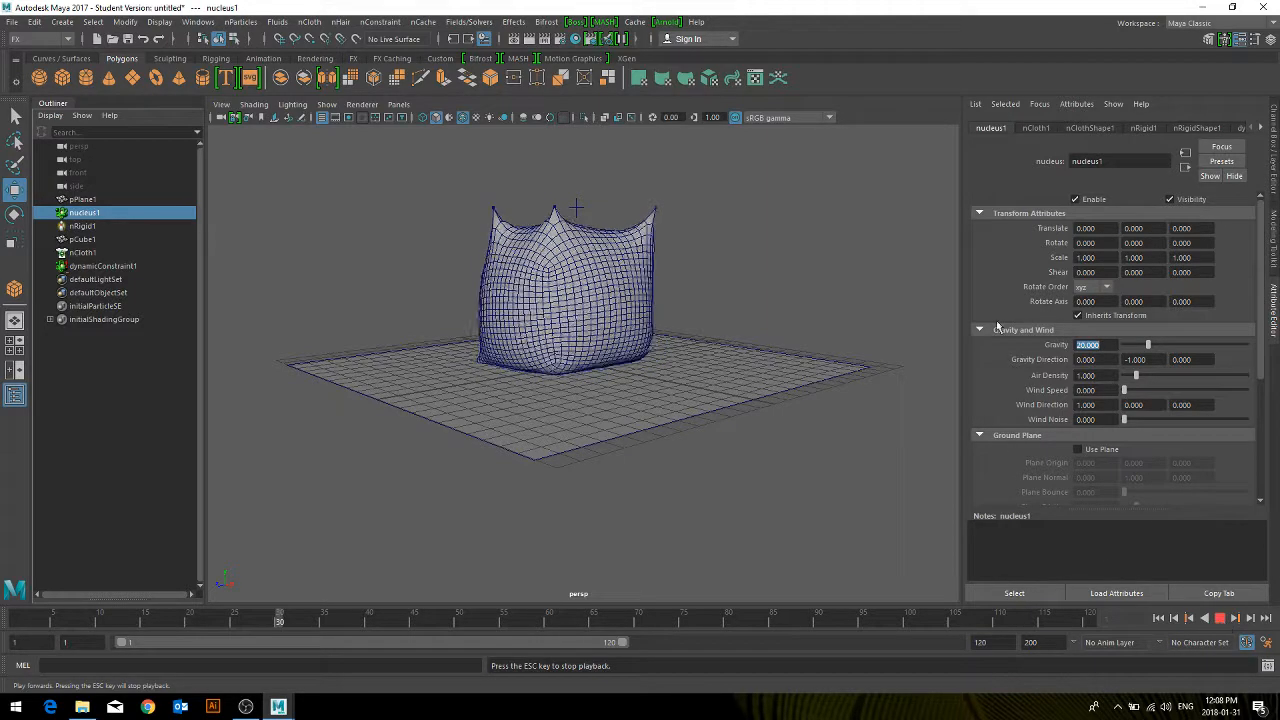
alt+drag(757, 264, 759, 300)
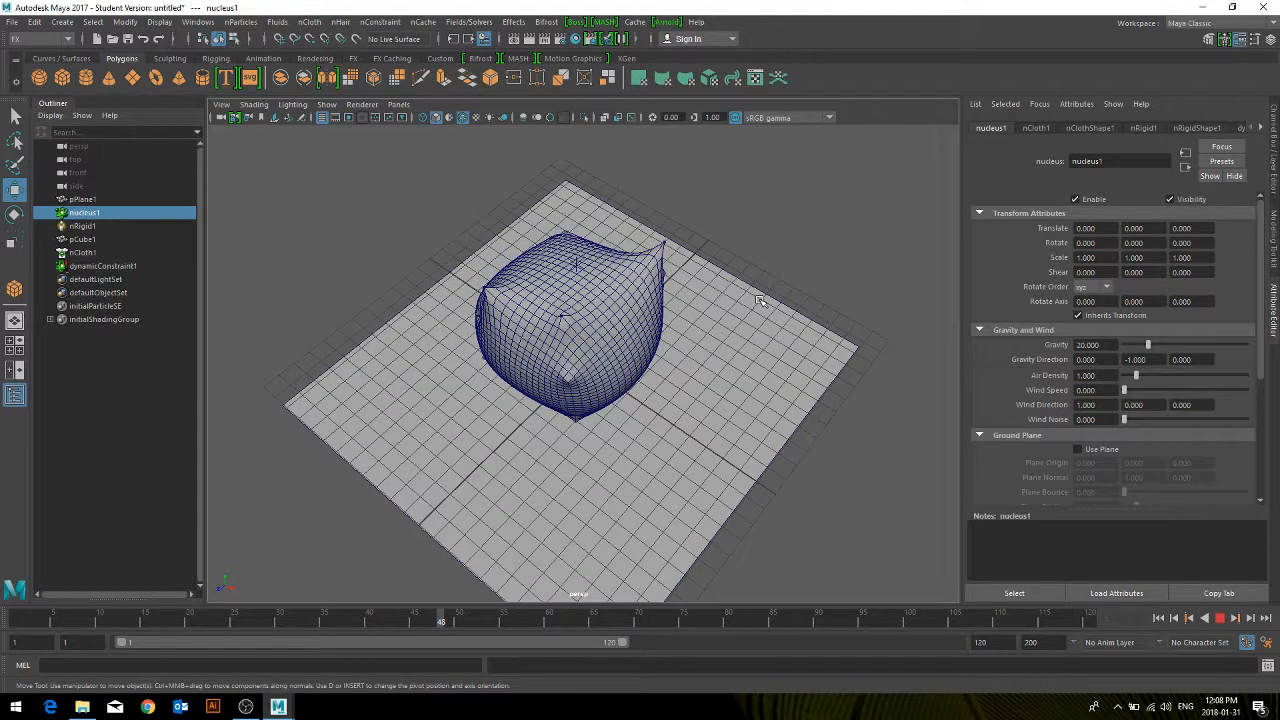
click(1221, 619)
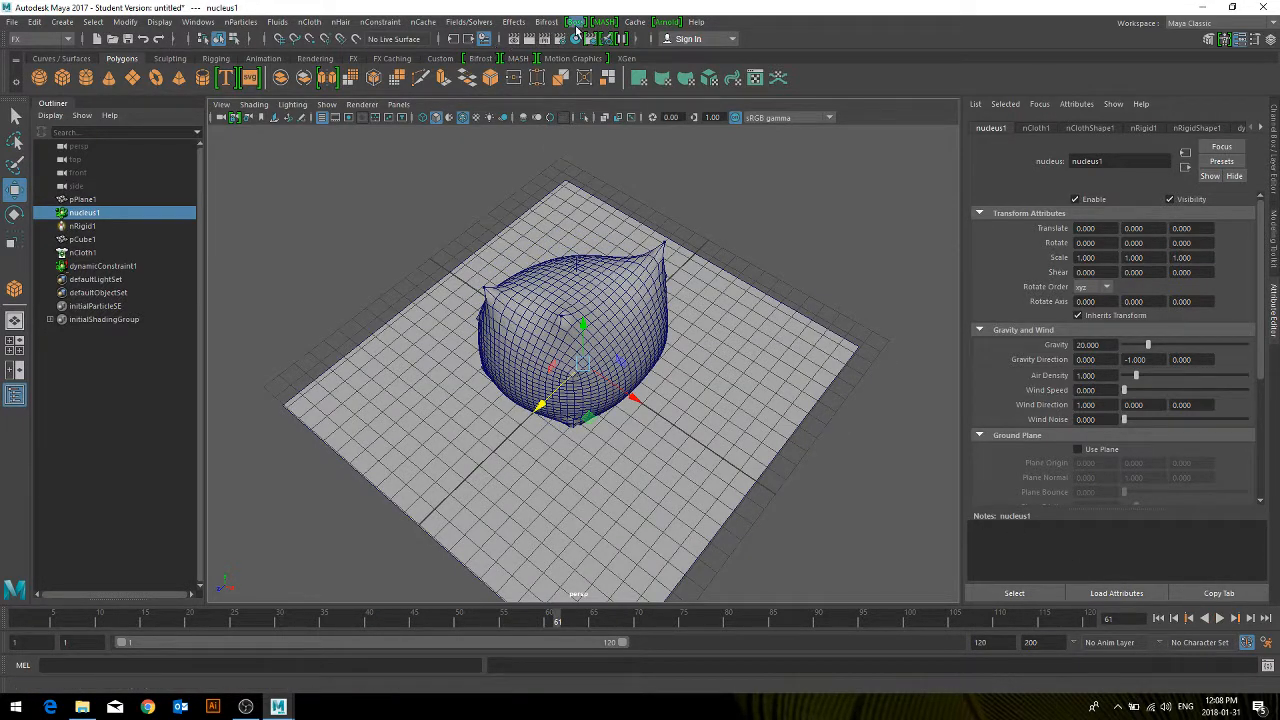
Step: Create an Air field and move it across the plane to about X 6.4, Z 1.6, beside the cloth object
click(453, 27)
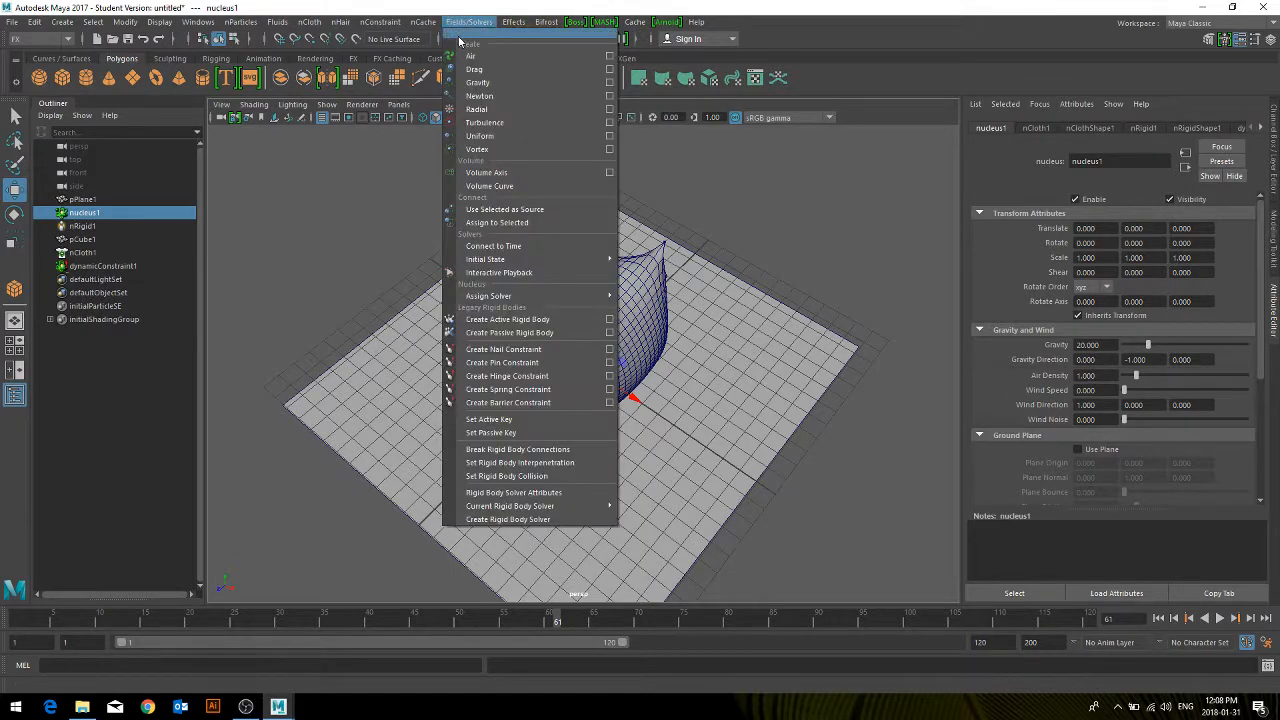
click(462, 28)
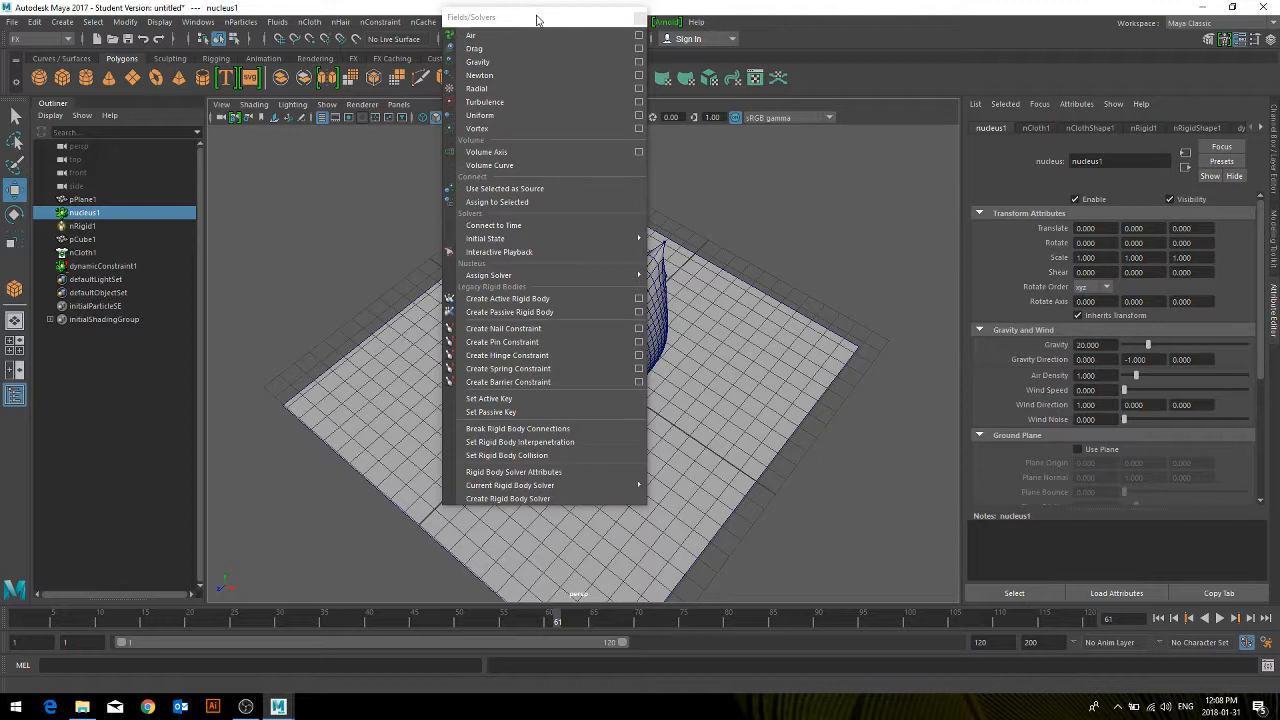
drag(537, 20, 950, 39)
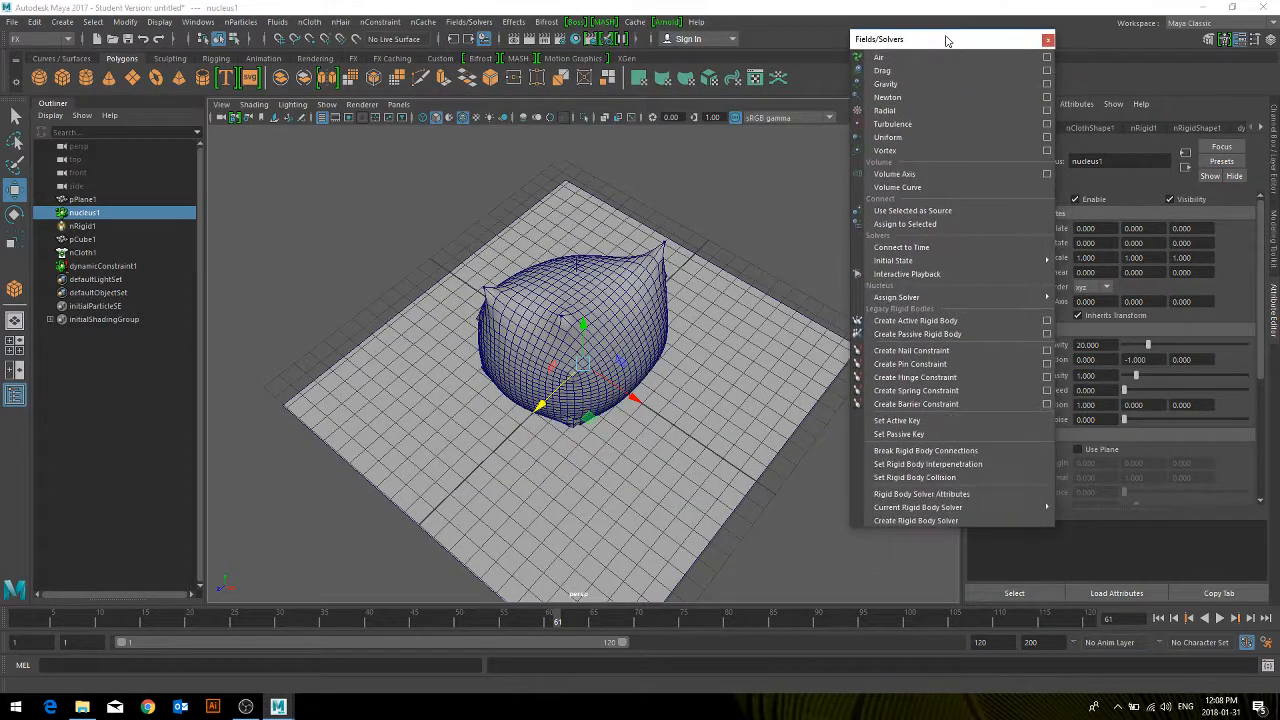
click(889, 60)
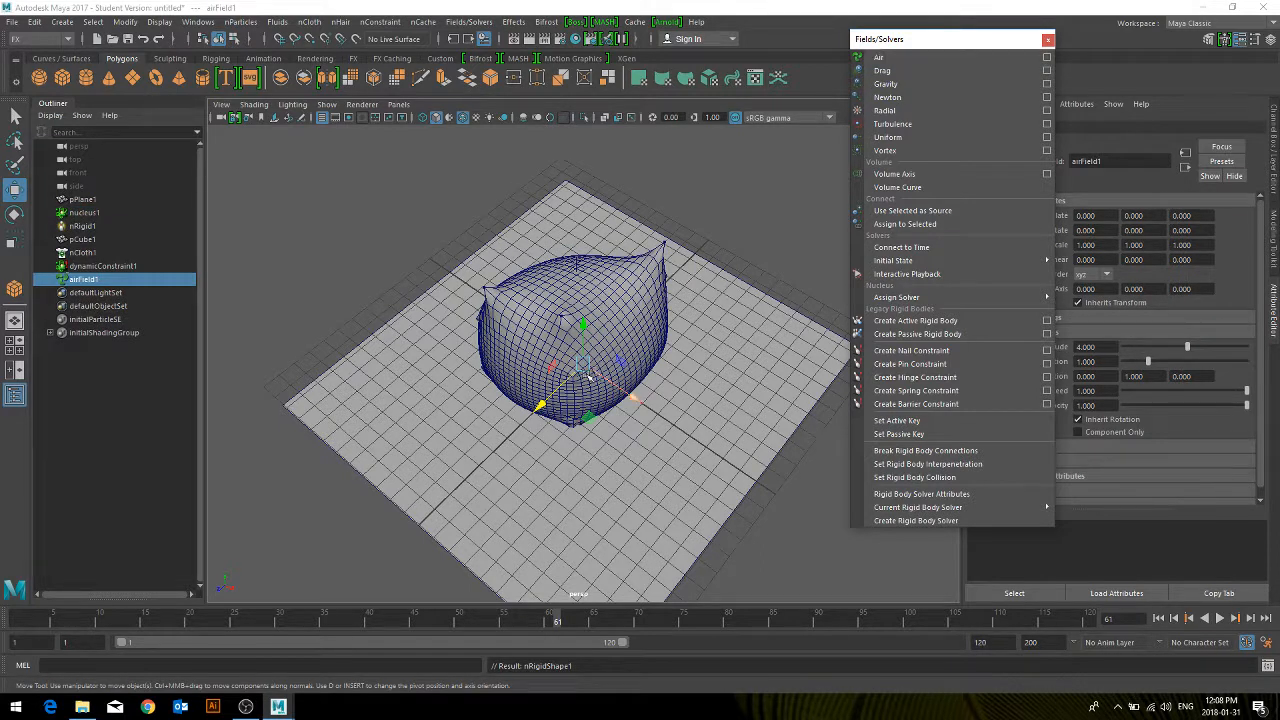
drag(470, 472, 647, 485)
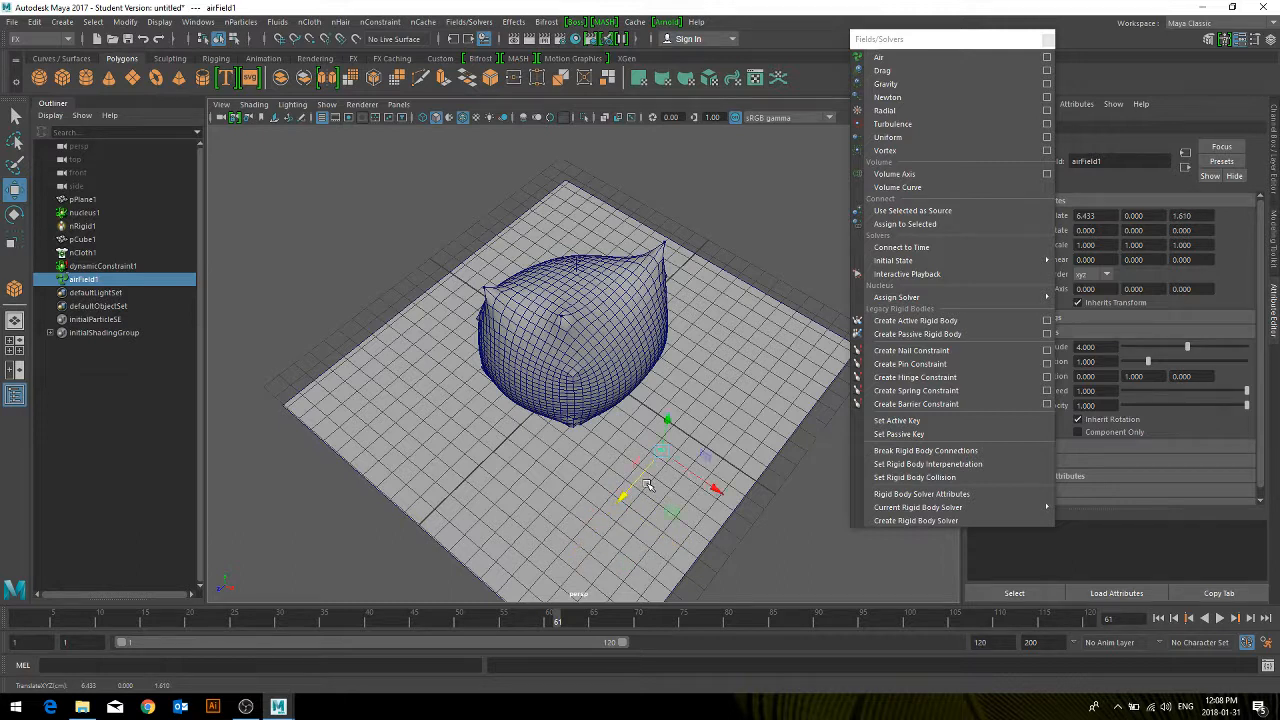
click(1049, 40)
Step: Set the air field's X Direction to -10 and its Magnitude to 300
scroll(1045, 370, down, 1)
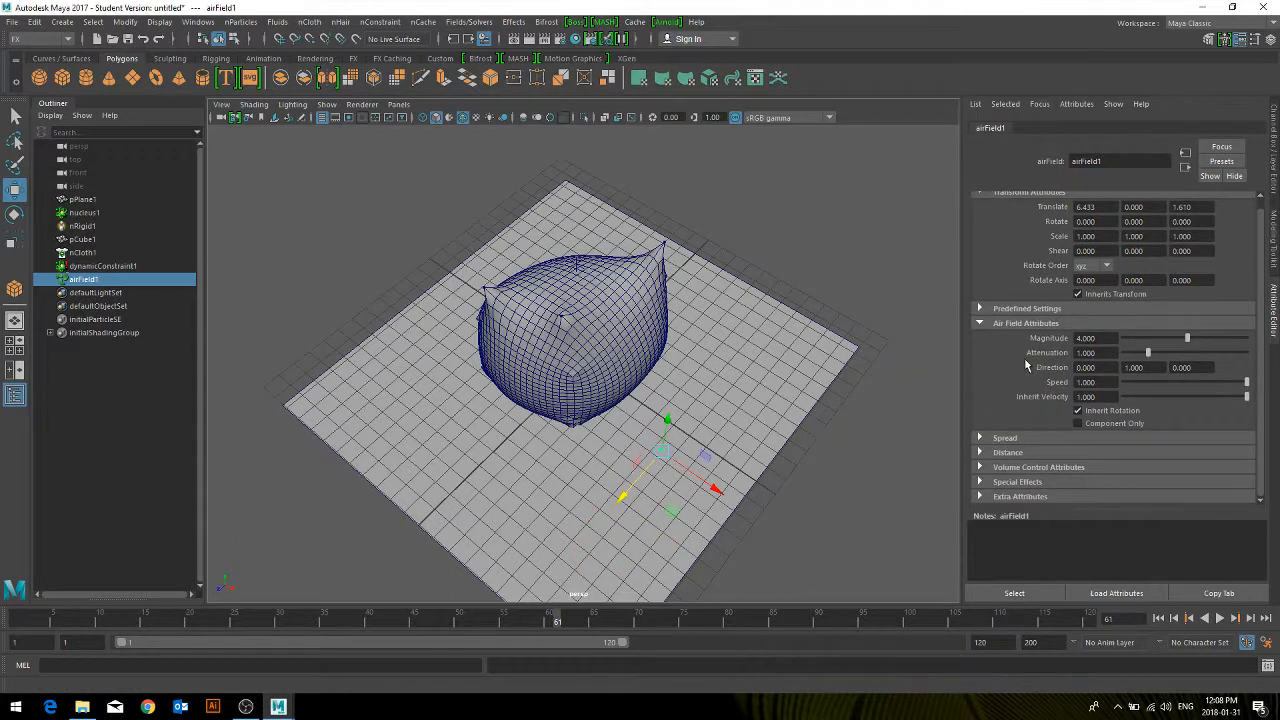
scroll(1026, 366, up, 1)
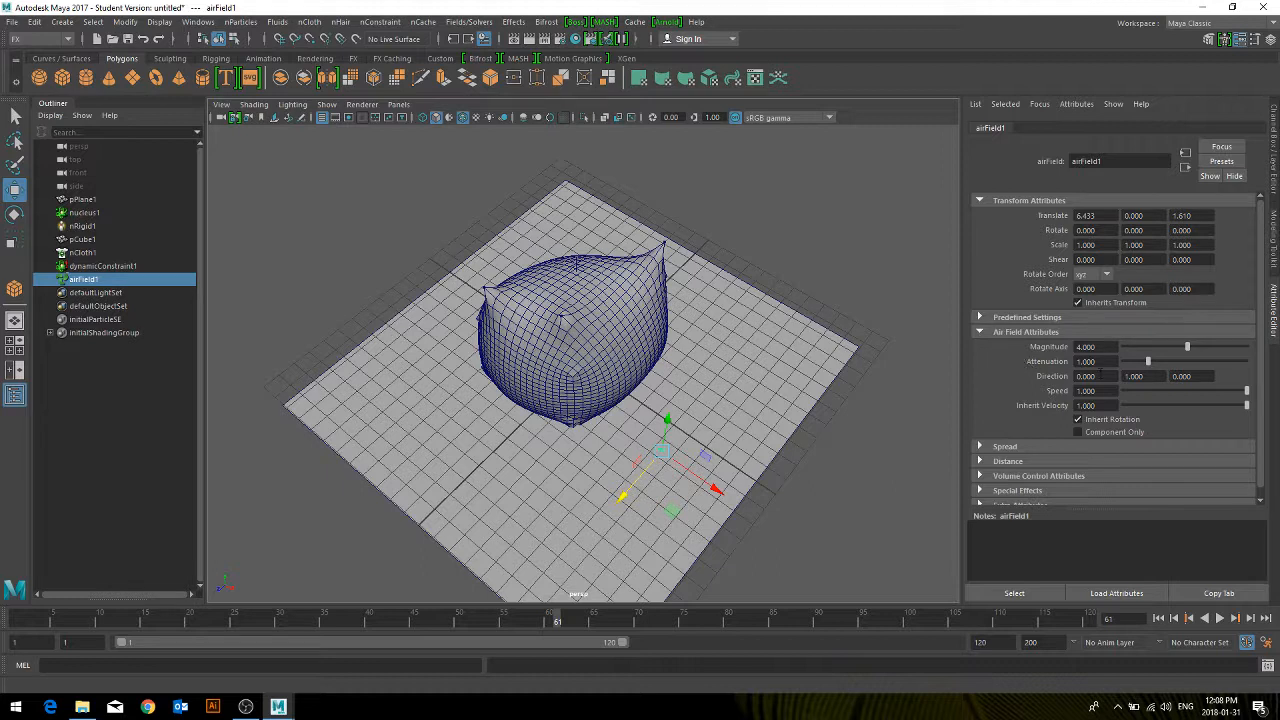
text(10)
key(Return)
drag(1101, 346, 1050, 348)
text(300)
key(Return)
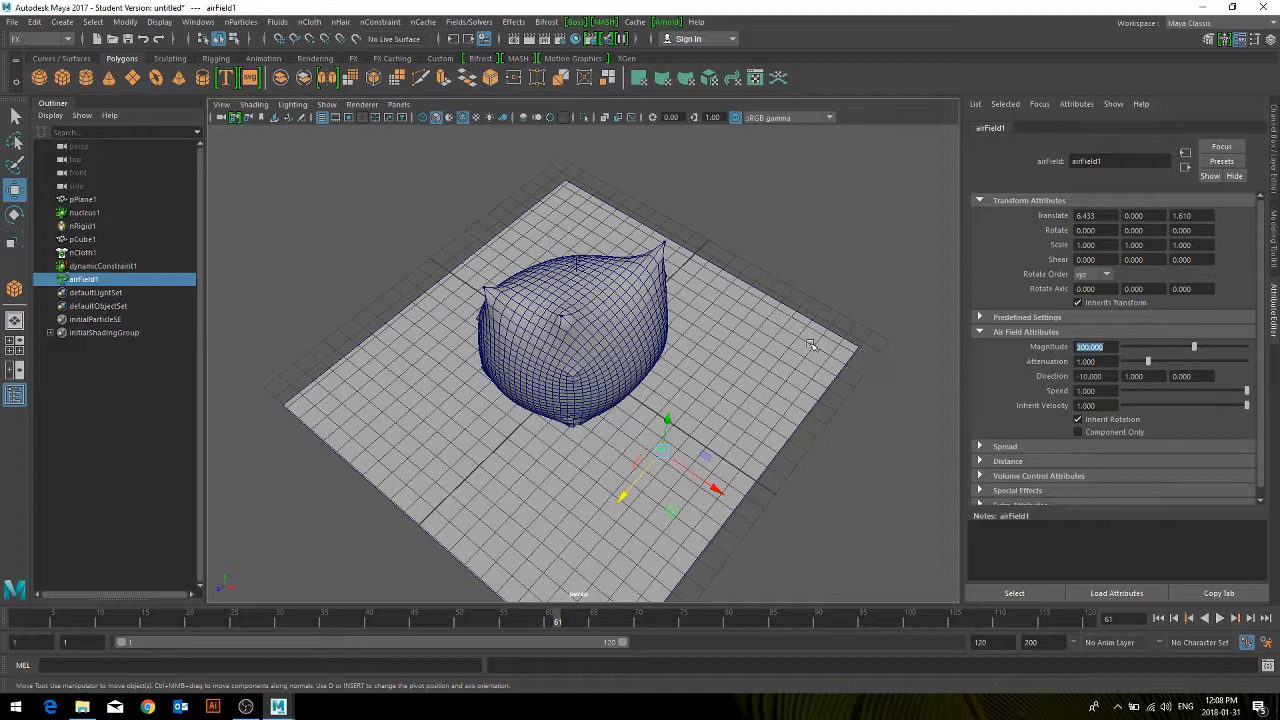
Step: Assign the air field to the cloth cube with Assign to Selected
click(617, 327)
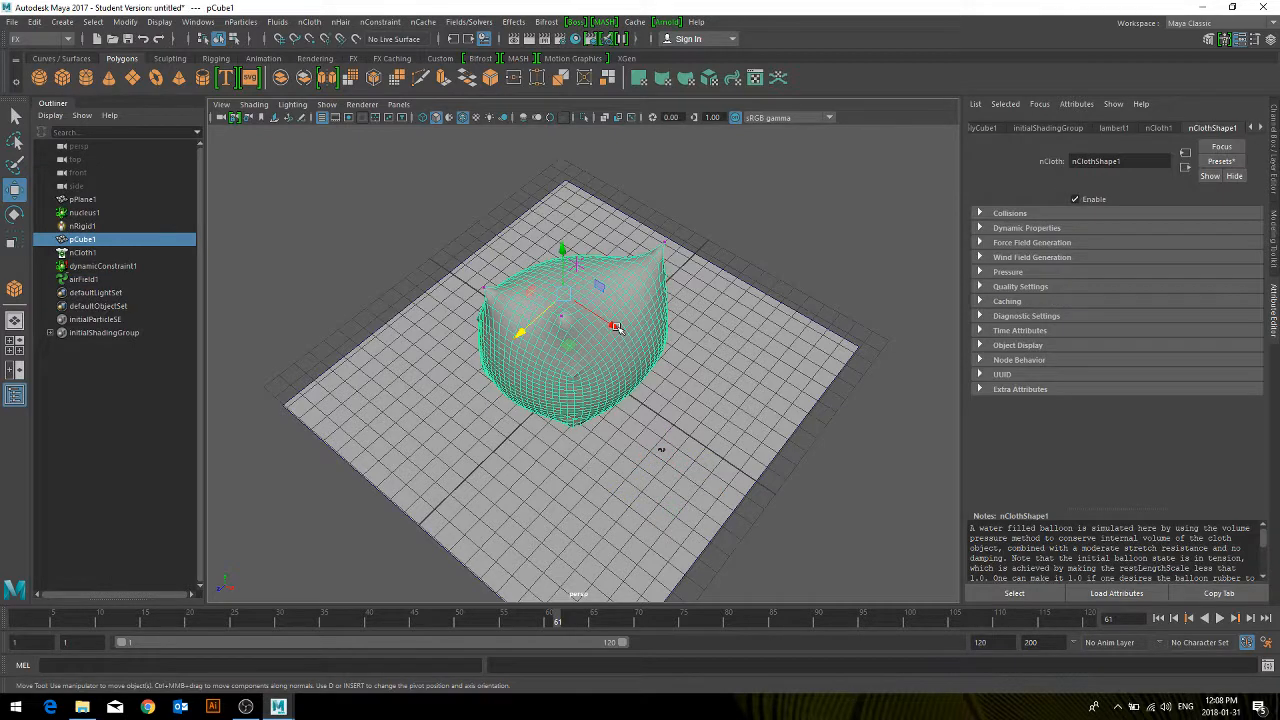
shift+click(663, 447)
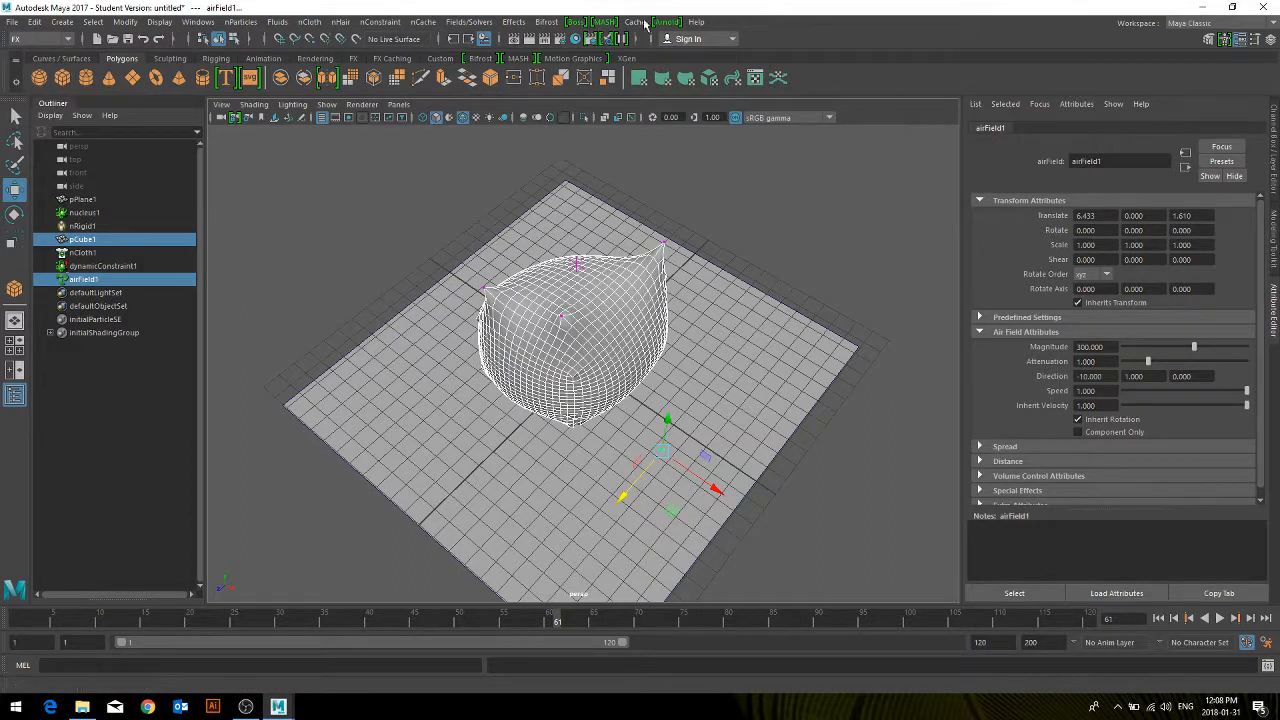
click(468, 22)
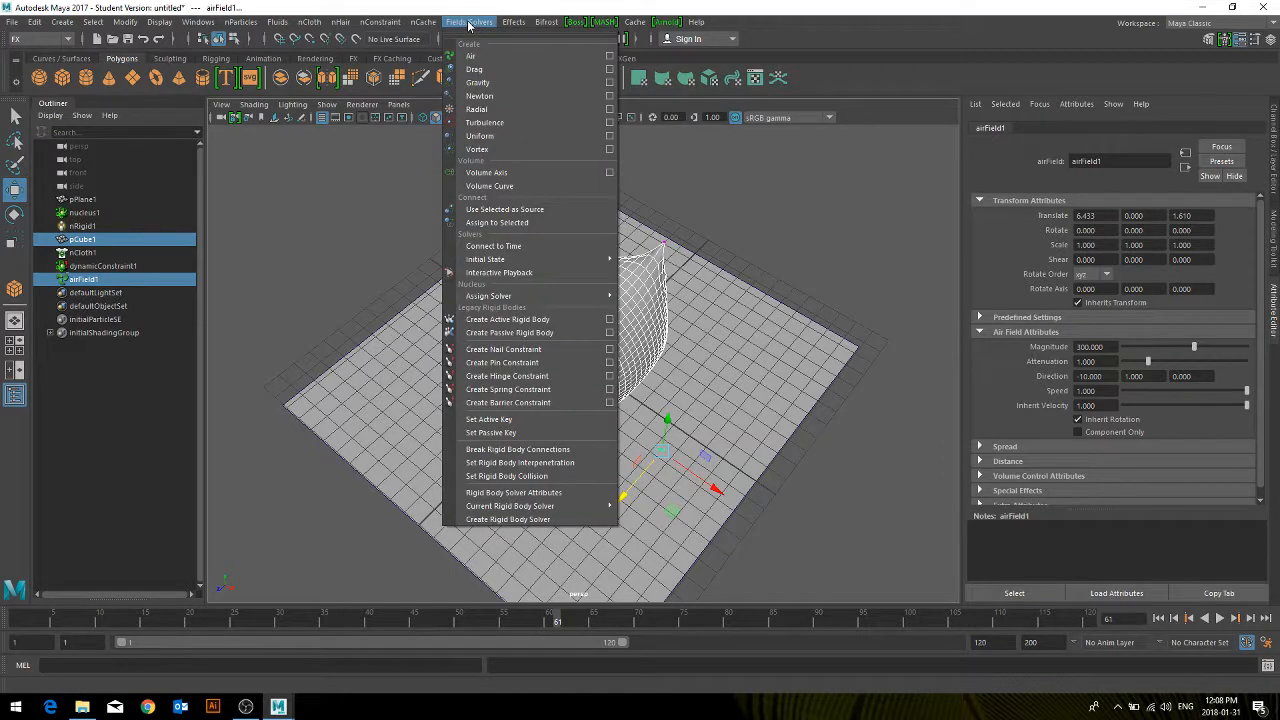
click(502, 223)
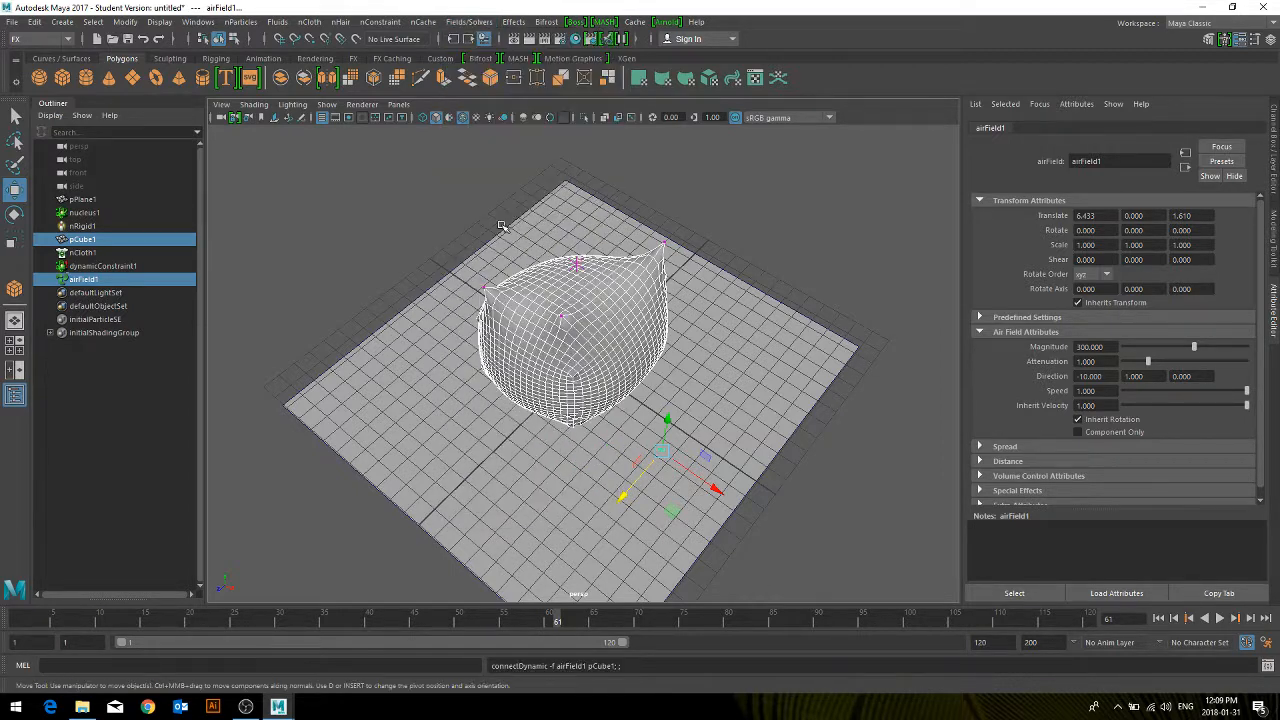
Step: Replay the simulation from the first frame with the air field assigned, examine it from a lower angle and stop playback
click(1219, 618)
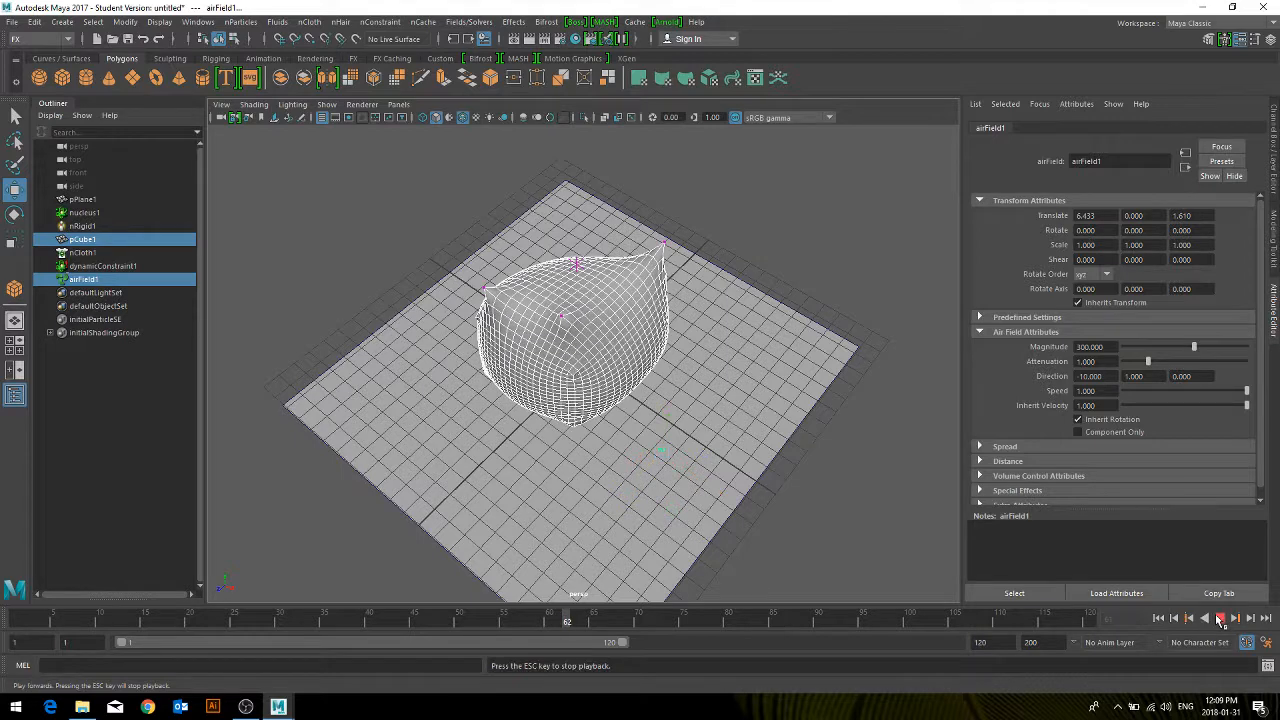
click(1159, 619)
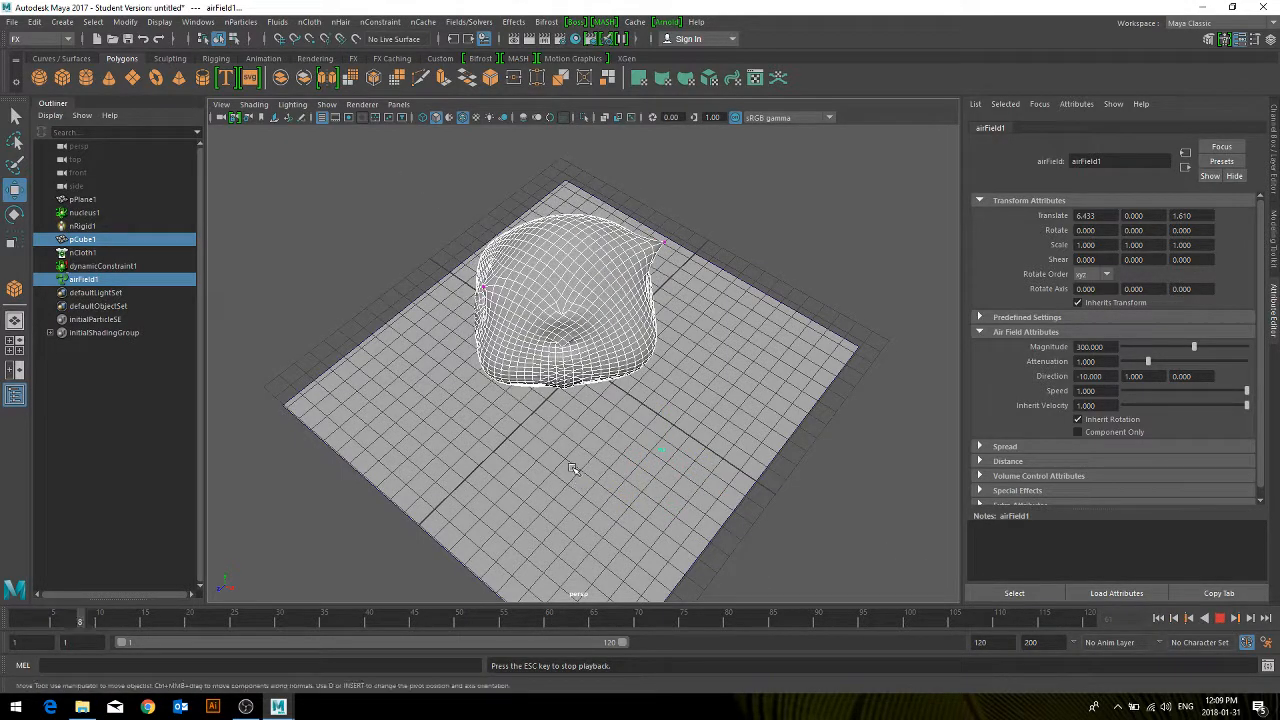
alt+drag(571, 441, 610, 470)
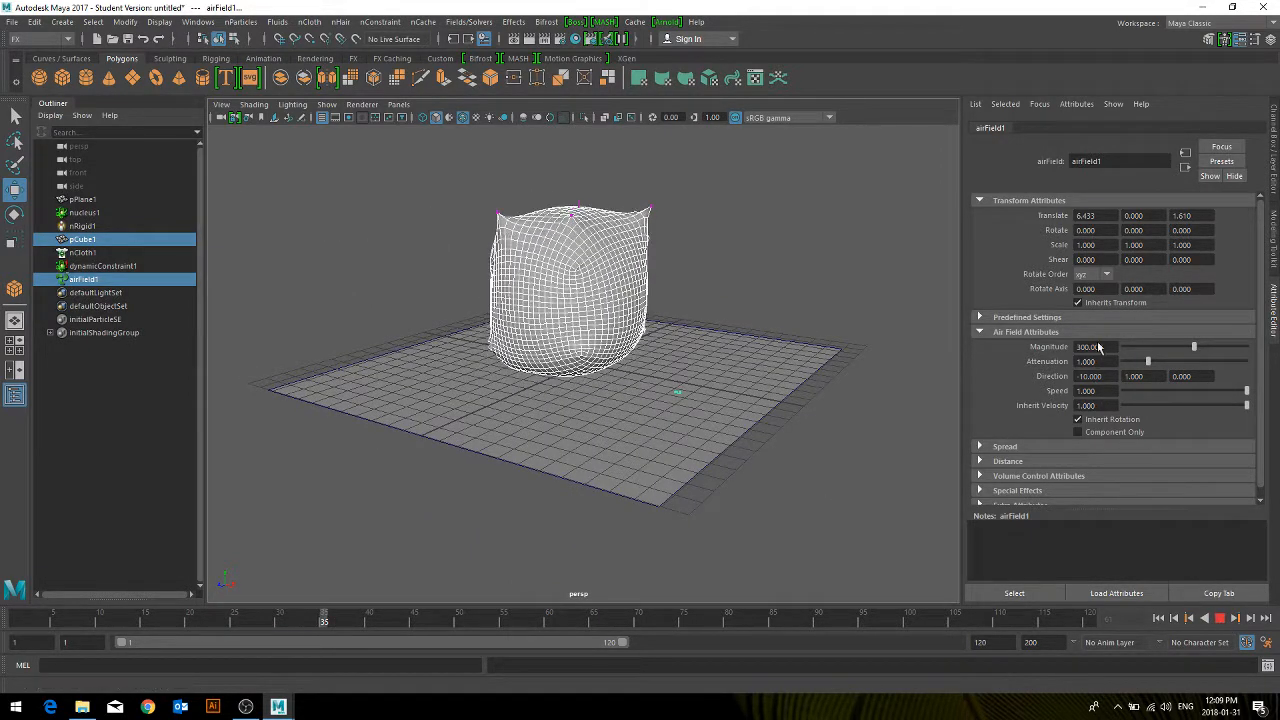
click(1232, 619)
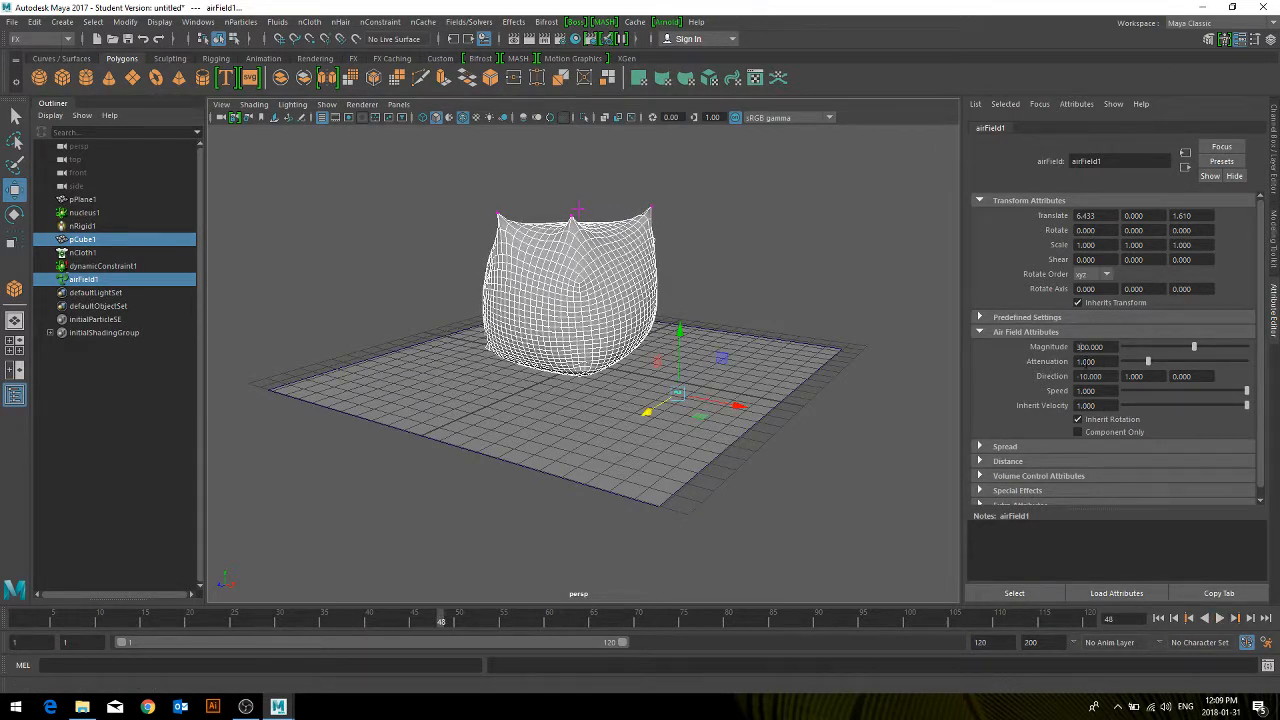
Step: Set the air field's Magnitude to 30000 and replay the cloth simulation from the start
click(1220, 619)
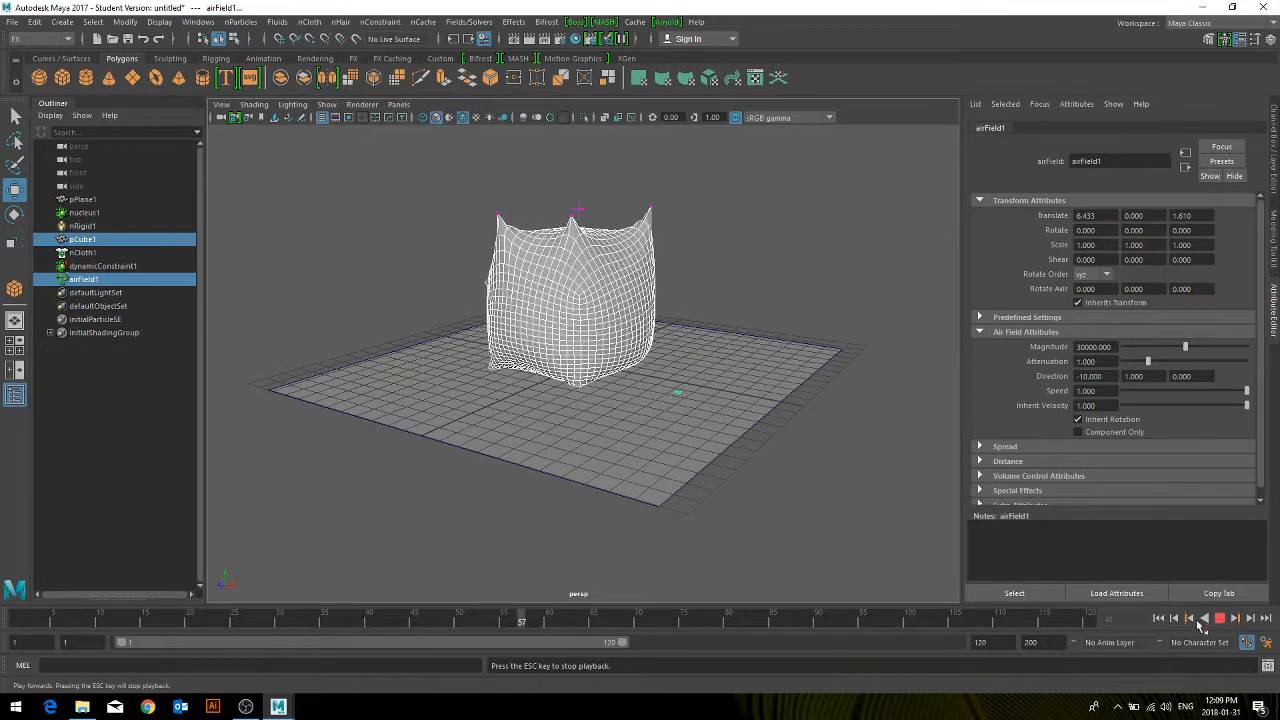
click(1176, 619)
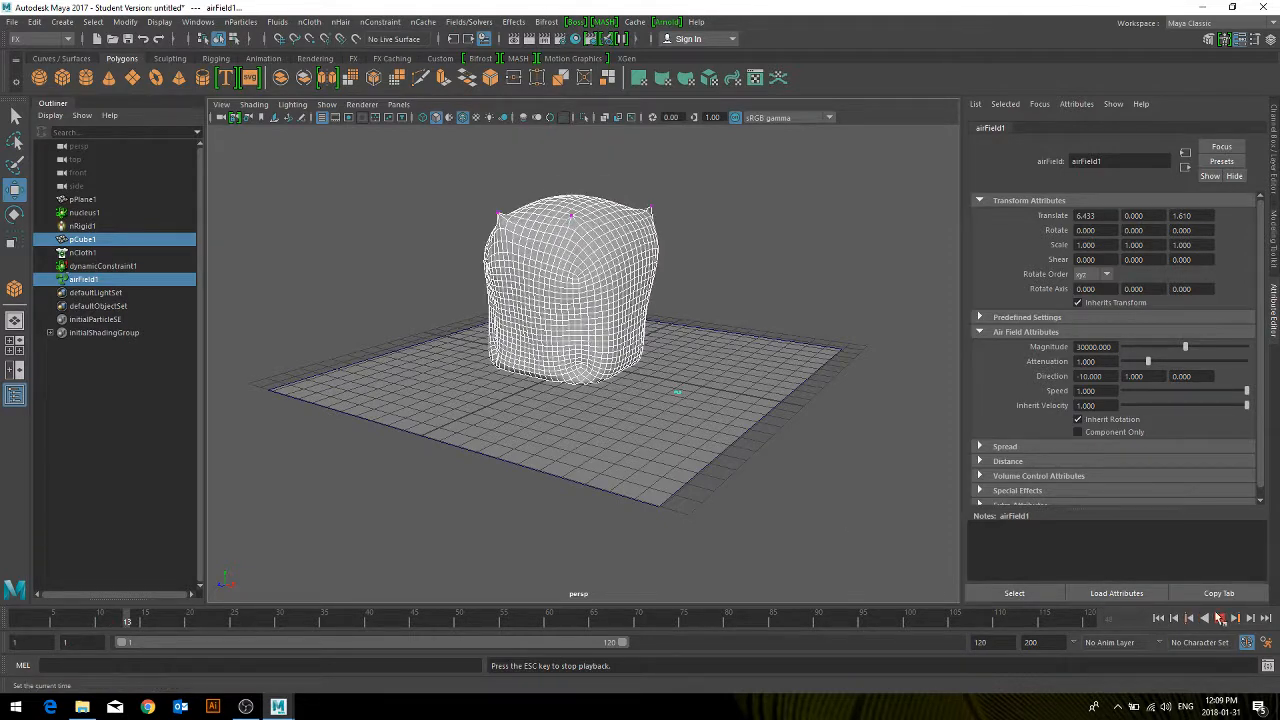
click(1220, 618)
Step: Raise the air field and move it closer to the cloth cube, to about X 4.8, Y 2.4, Z 0.2
drag(679, 371, 642, 430)
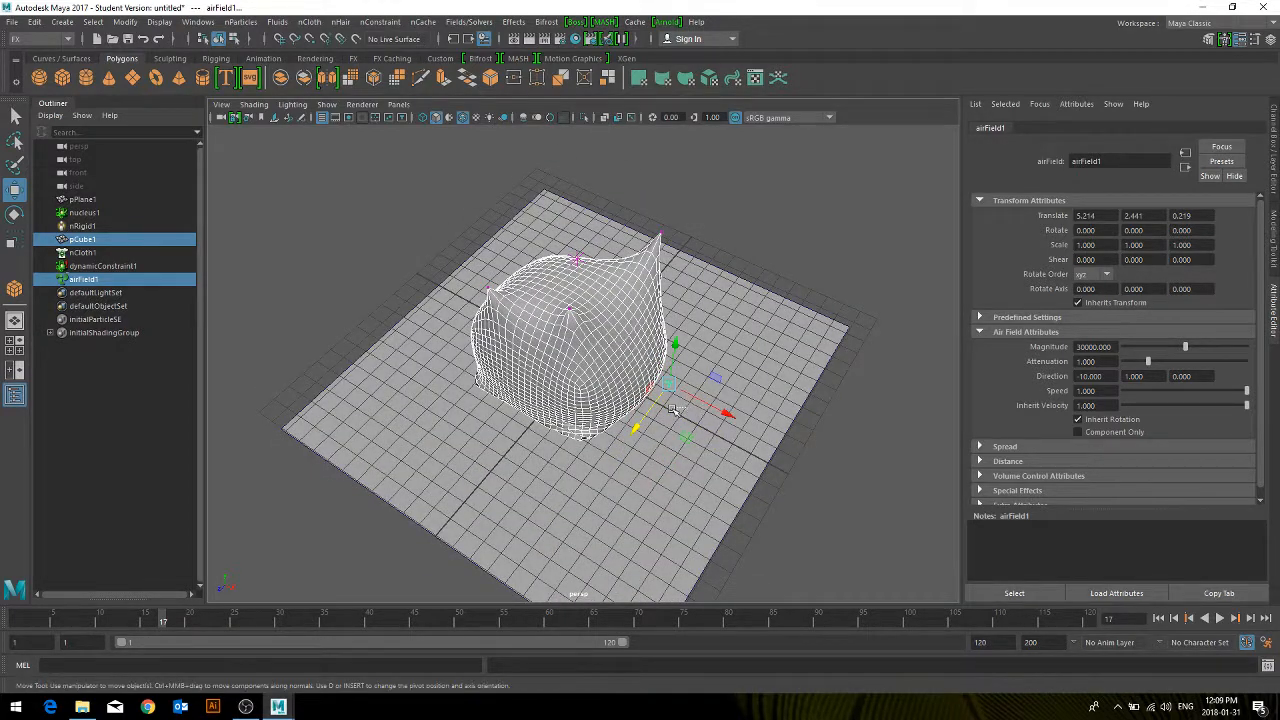
click(673, 400)
click(669, 385)
drag(698, 399, 677, 384)
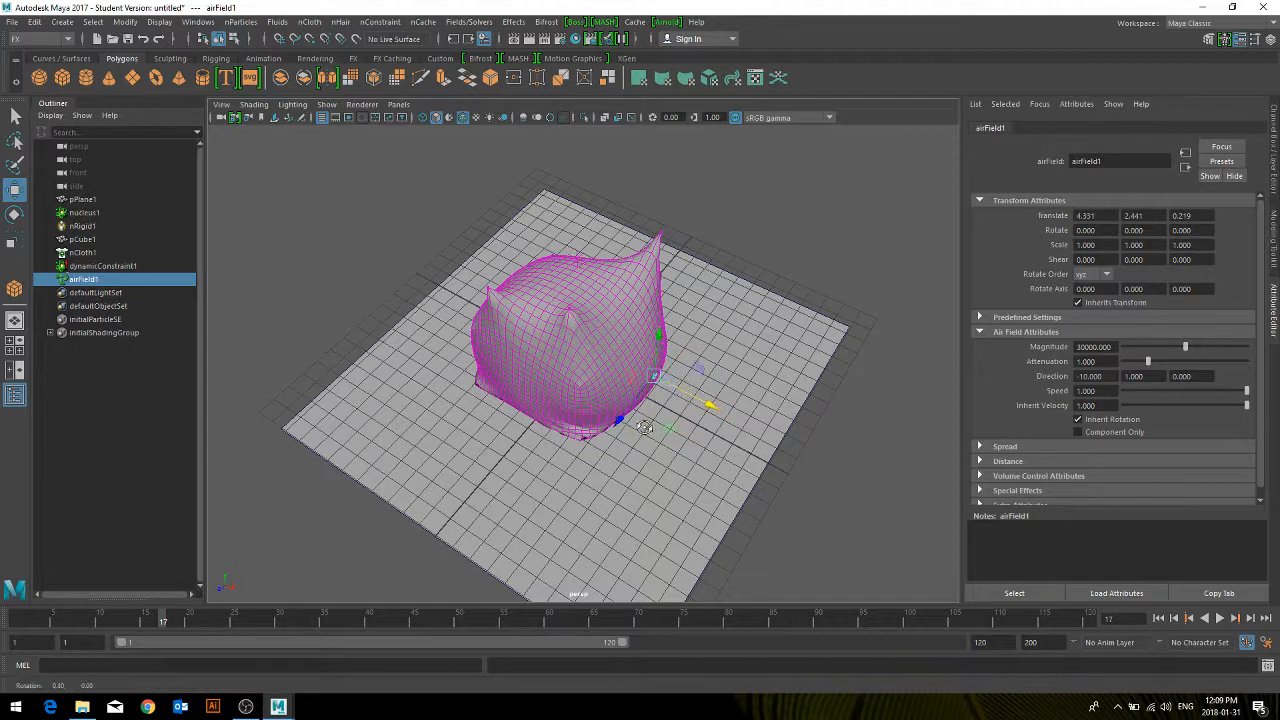
alt+drag(645, 428, 646, 397)
drag(677, 350, 687, 353)
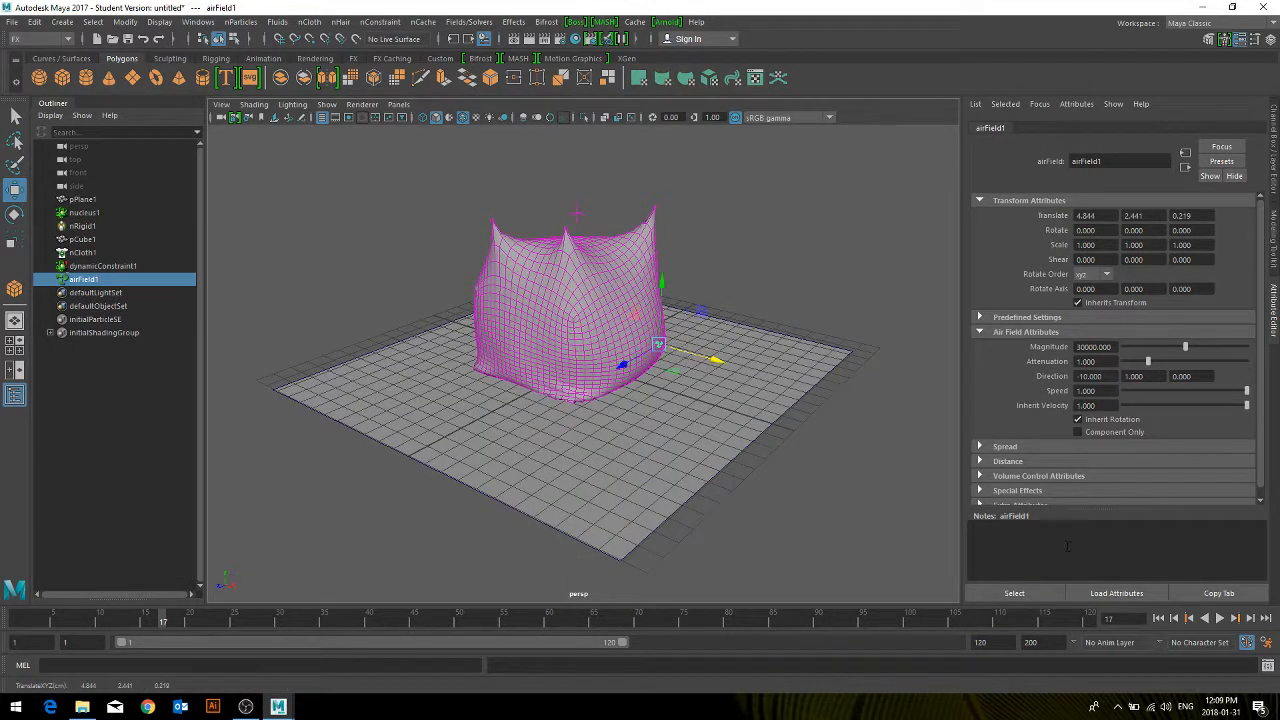
Step: Replay the simulation from the first frame with the repositioned air field
click(1205, 619)
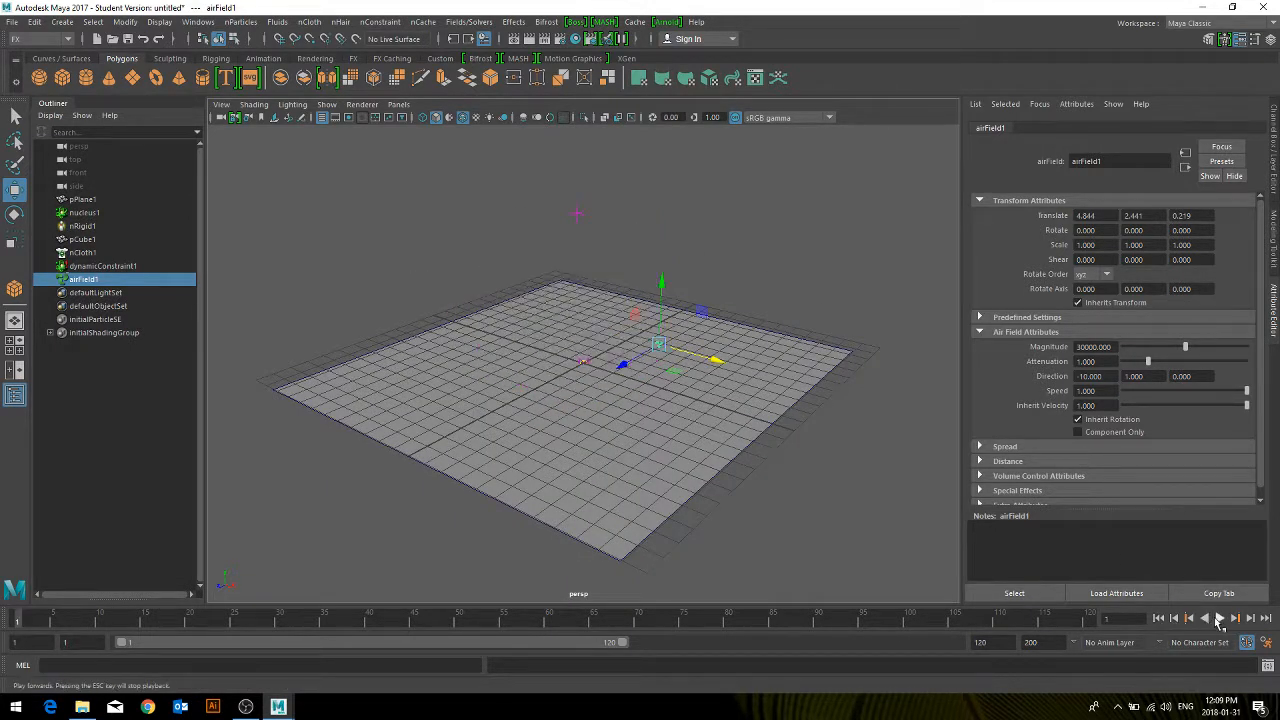
click(1219, 619)
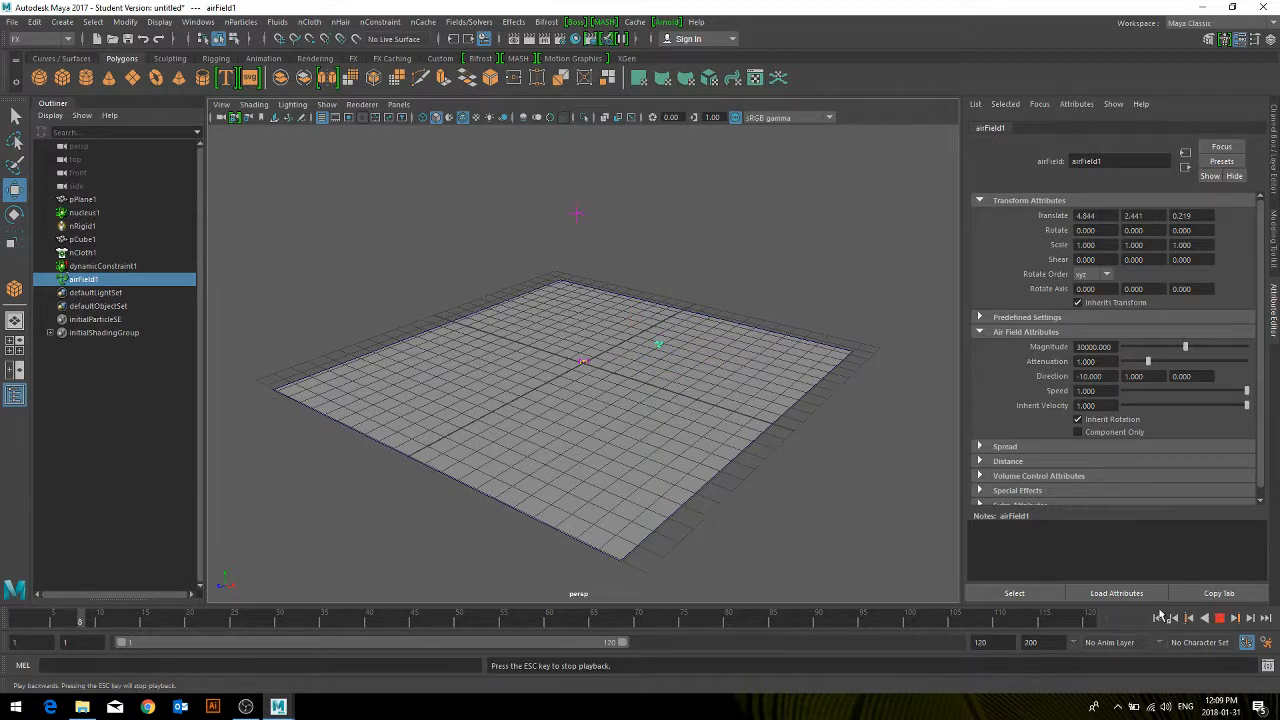
click(1159, 620)
click(1220, 619)
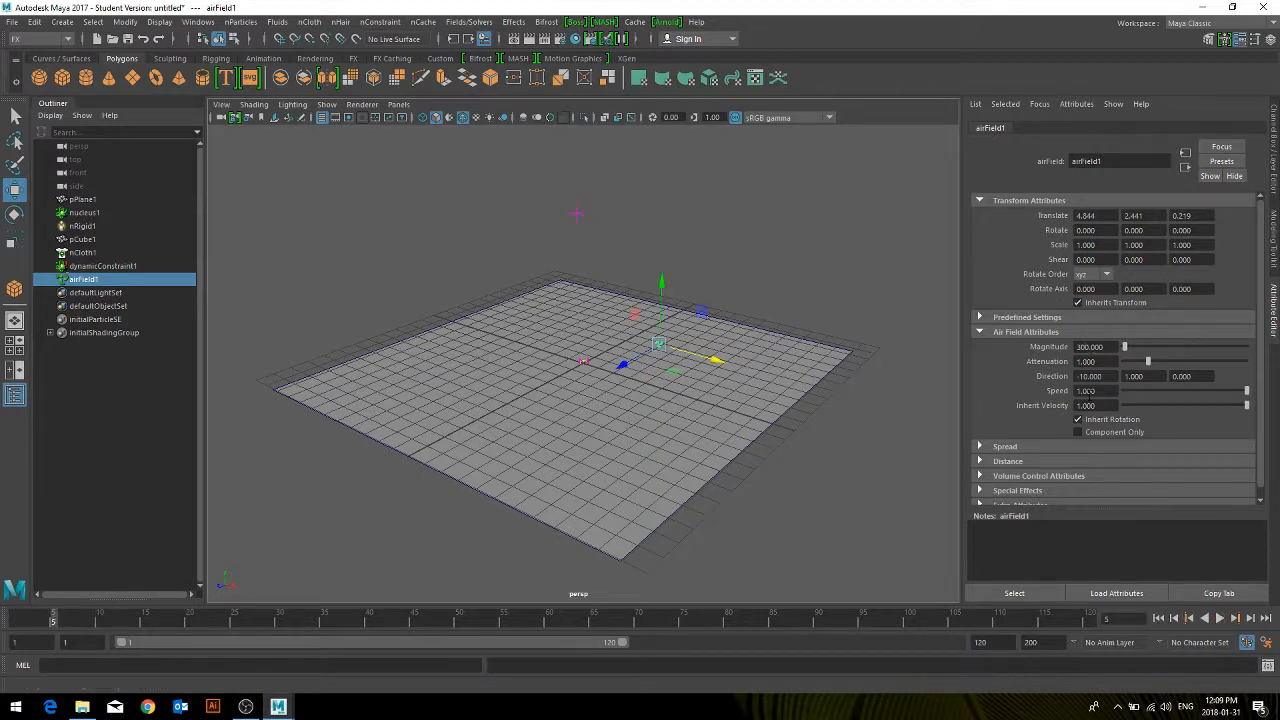
Step: Set the air field's Magnitude back to 300 and replay the simulation from the first frame
click(1219, 619)
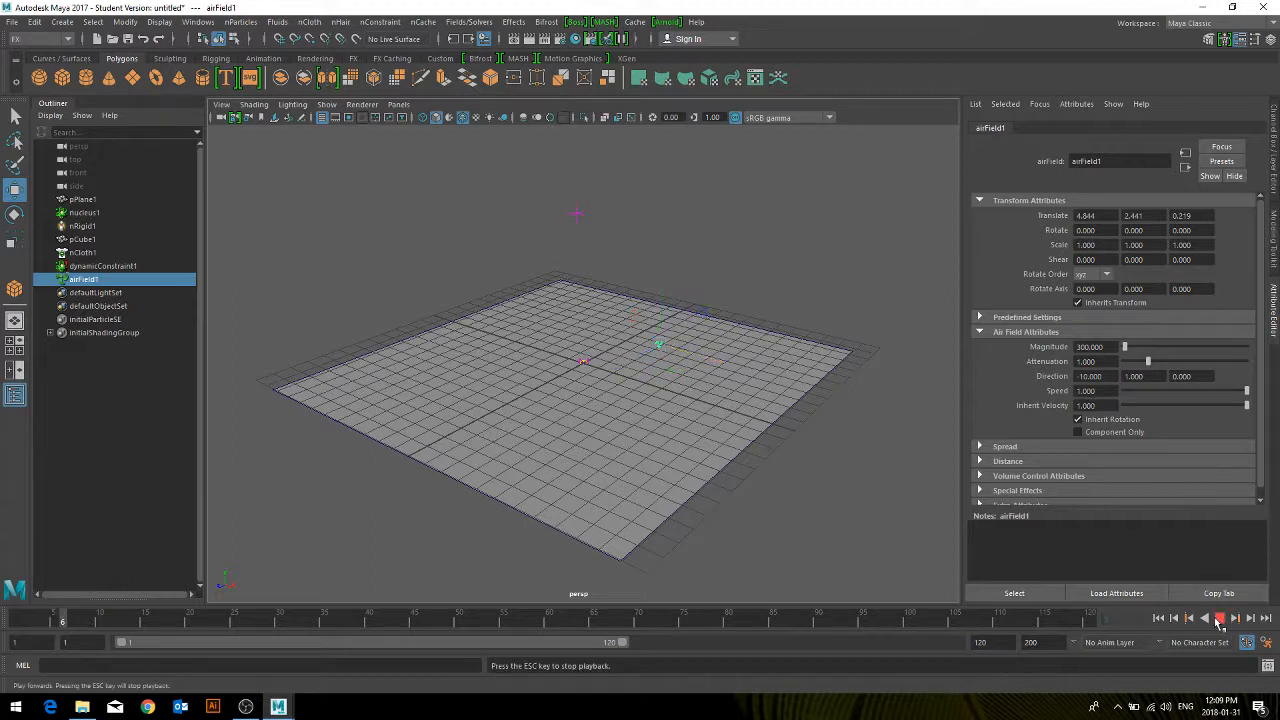
click(1159, 619)
click(1220, 619)
click(1159, 619)
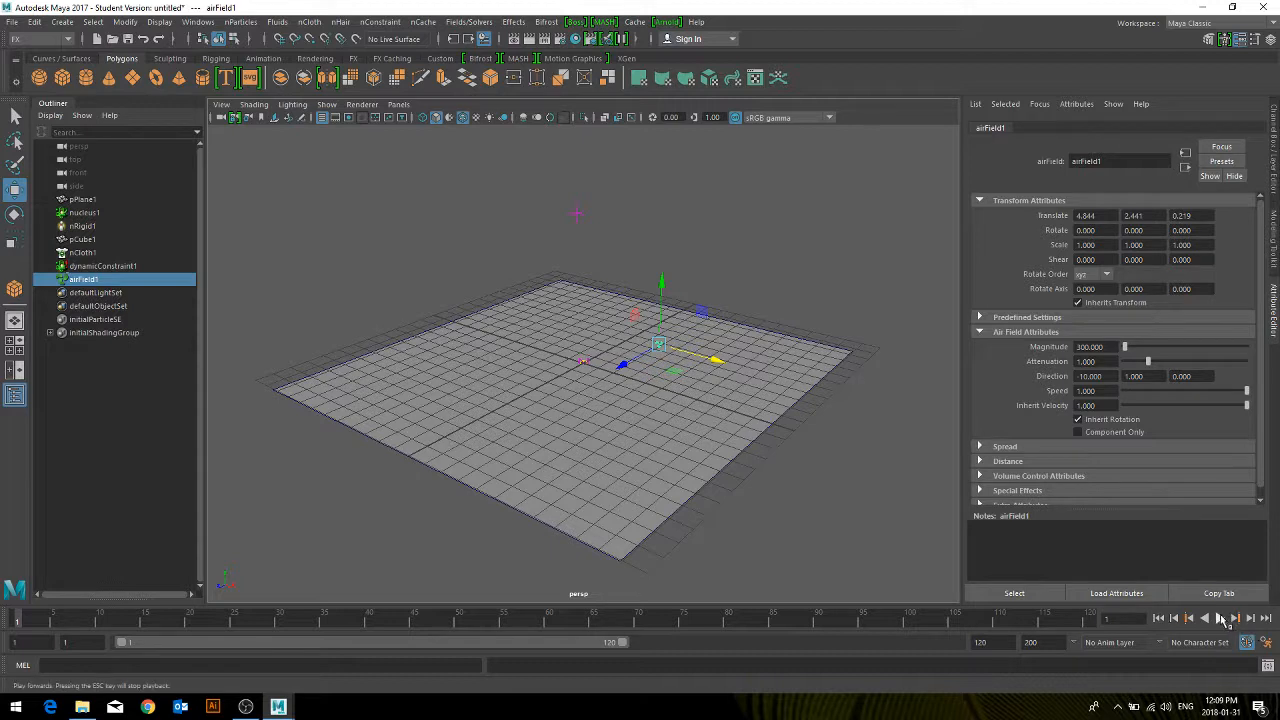
click(1220, 619)
click(1220, 619)
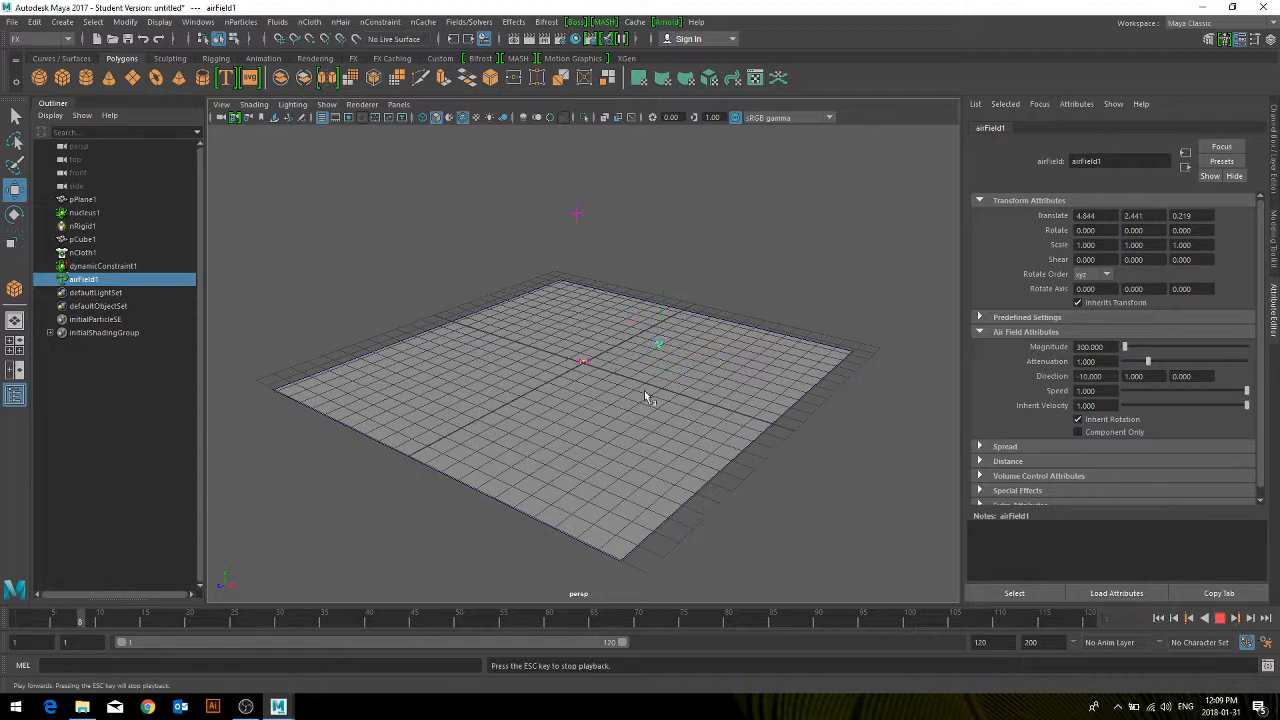
Step: Delete the air field, return to the first frame and undo the deletion
key(Delete)
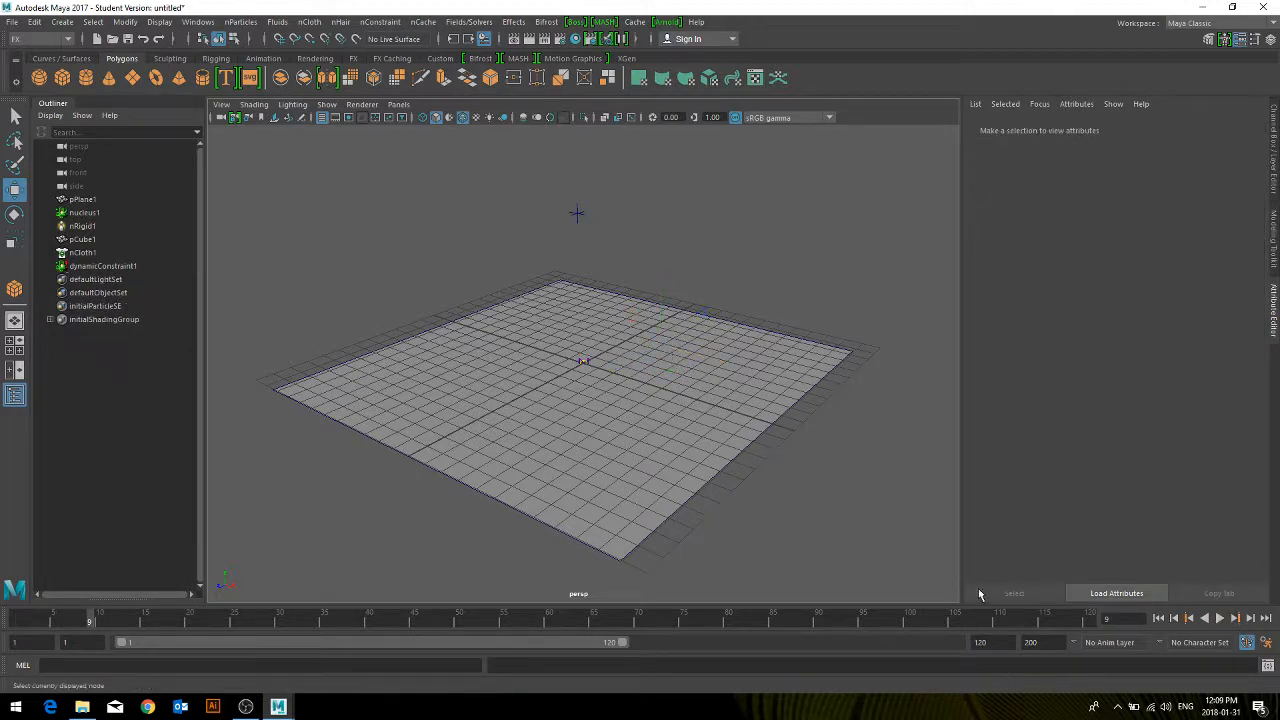
click(1159, 619)
key(ctrl+z)
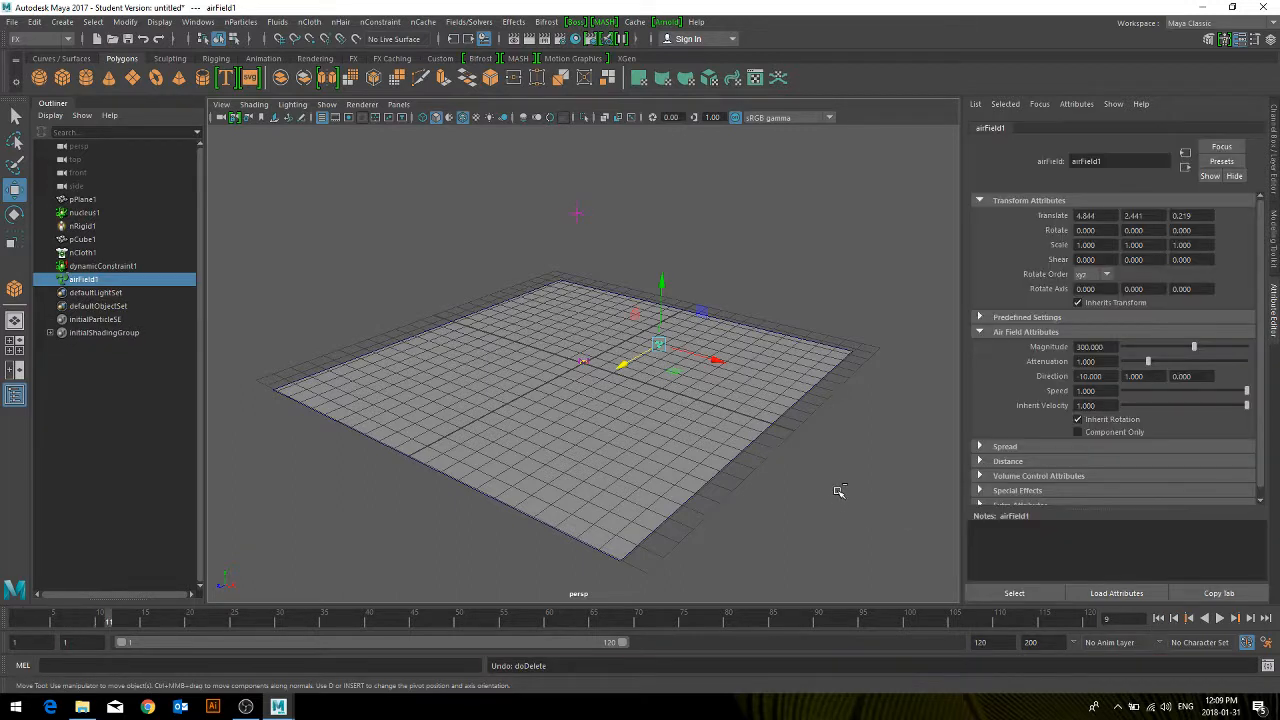
Step: Undo the air field's last Magnitude change and its most recent moves
key(ctrl+z)
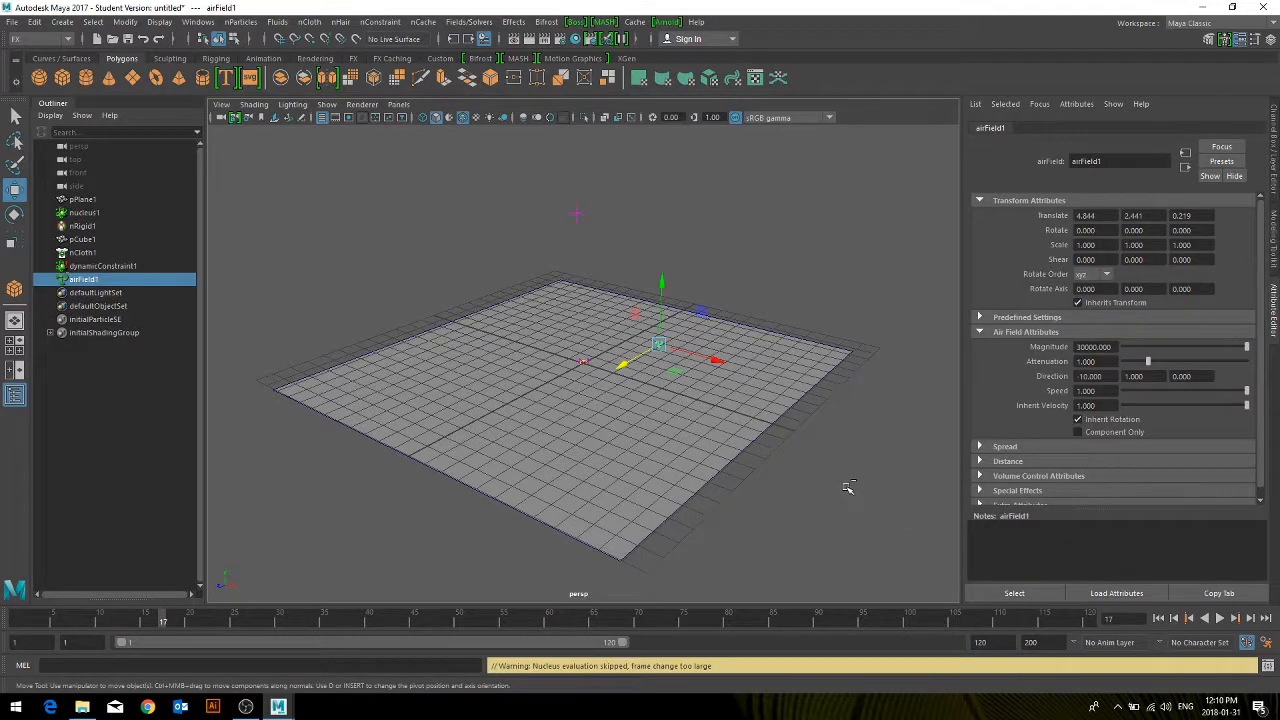
key(ctrl+z)
key(ctrl+z)
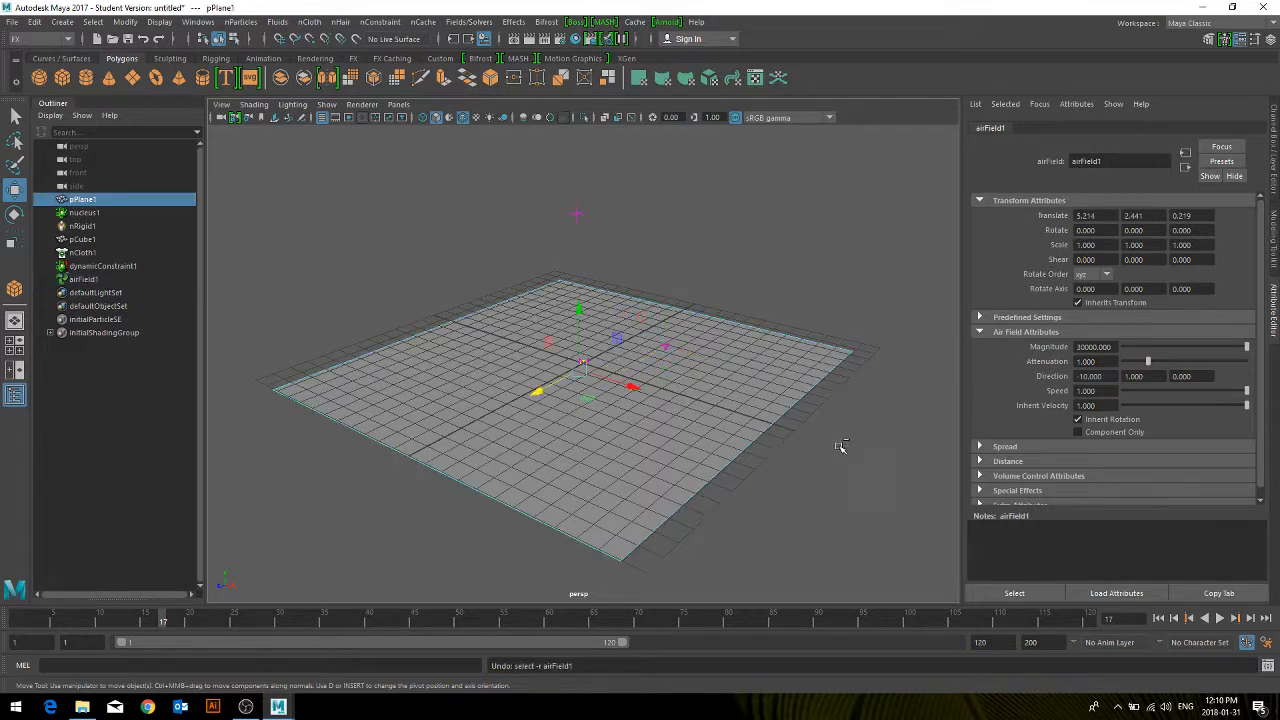
click(603, 392)
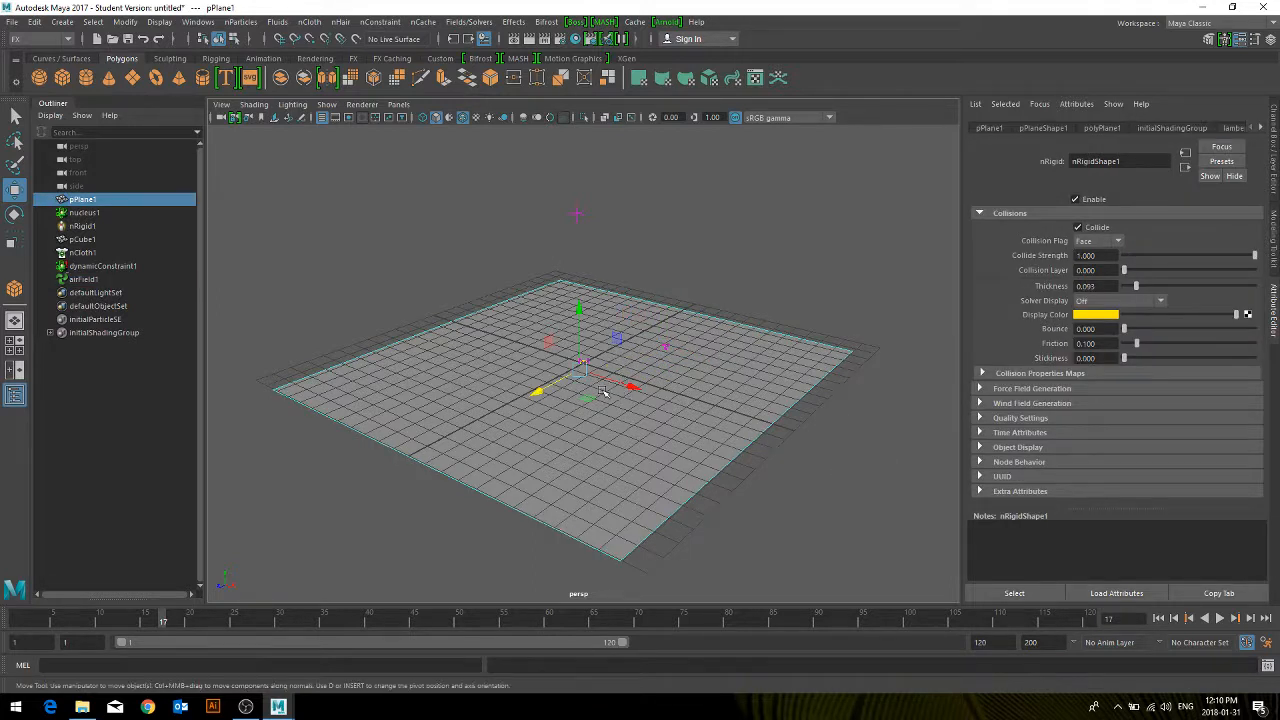
click(331, 214)
click(330, 105)
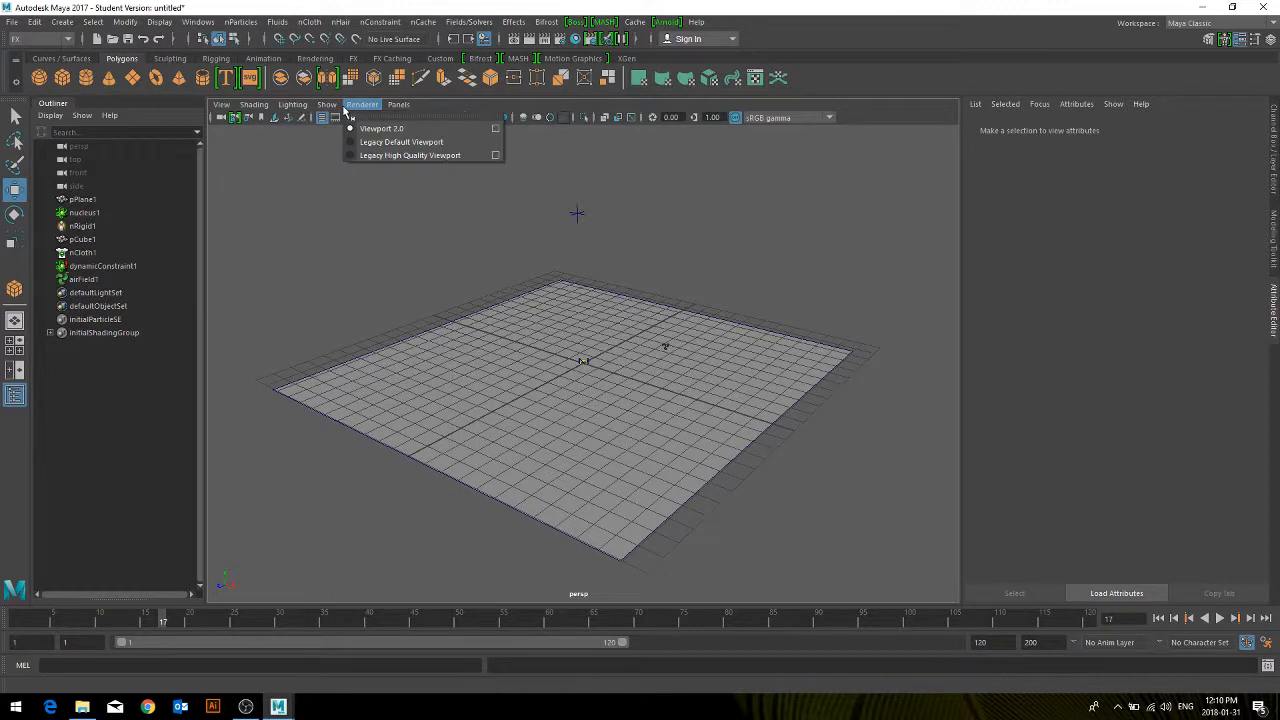
click(277, 177)
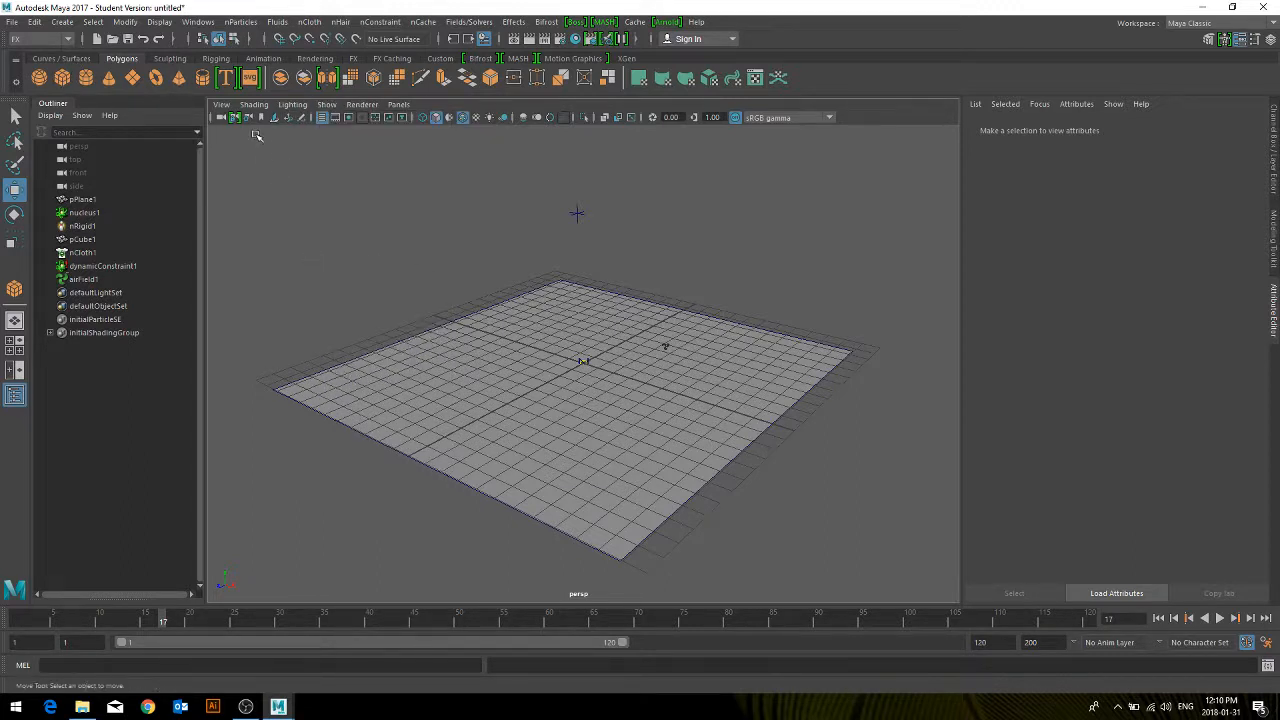
Step: Draw a second polygon plane about 8.6 wide and 12.4 high on the grid, over the collider plane
click(68, 78)
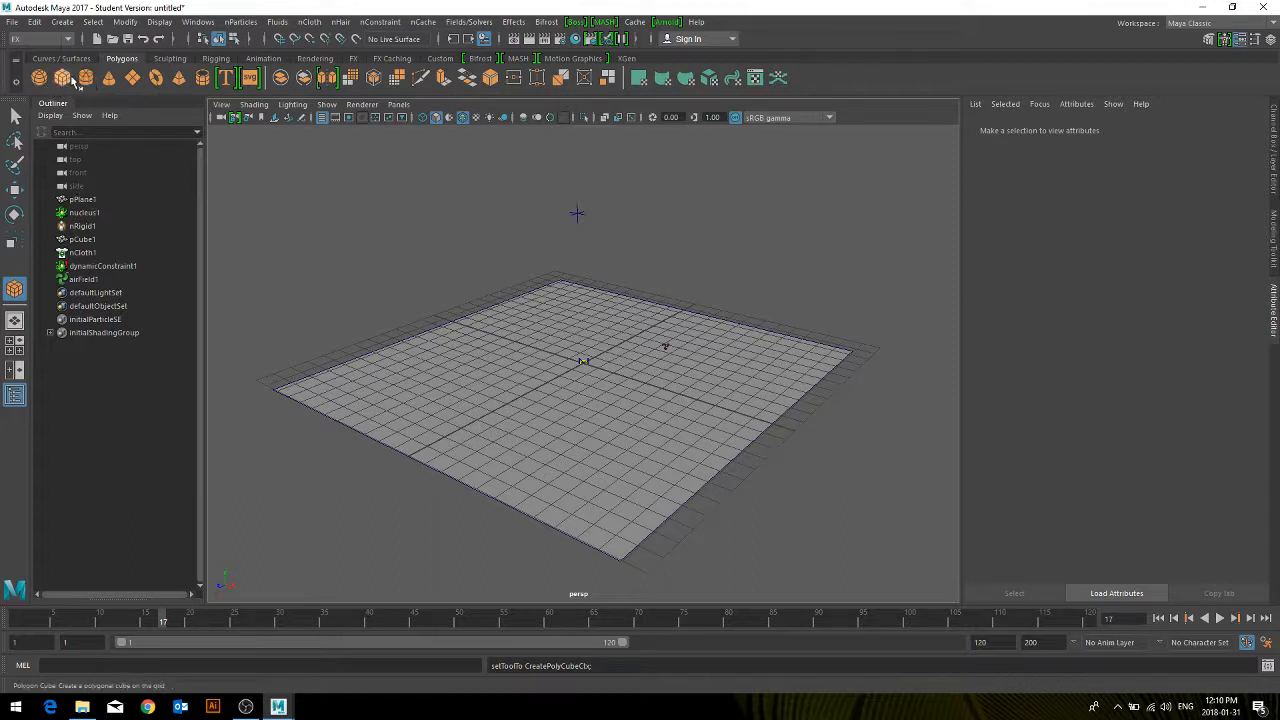
click(129, 79)
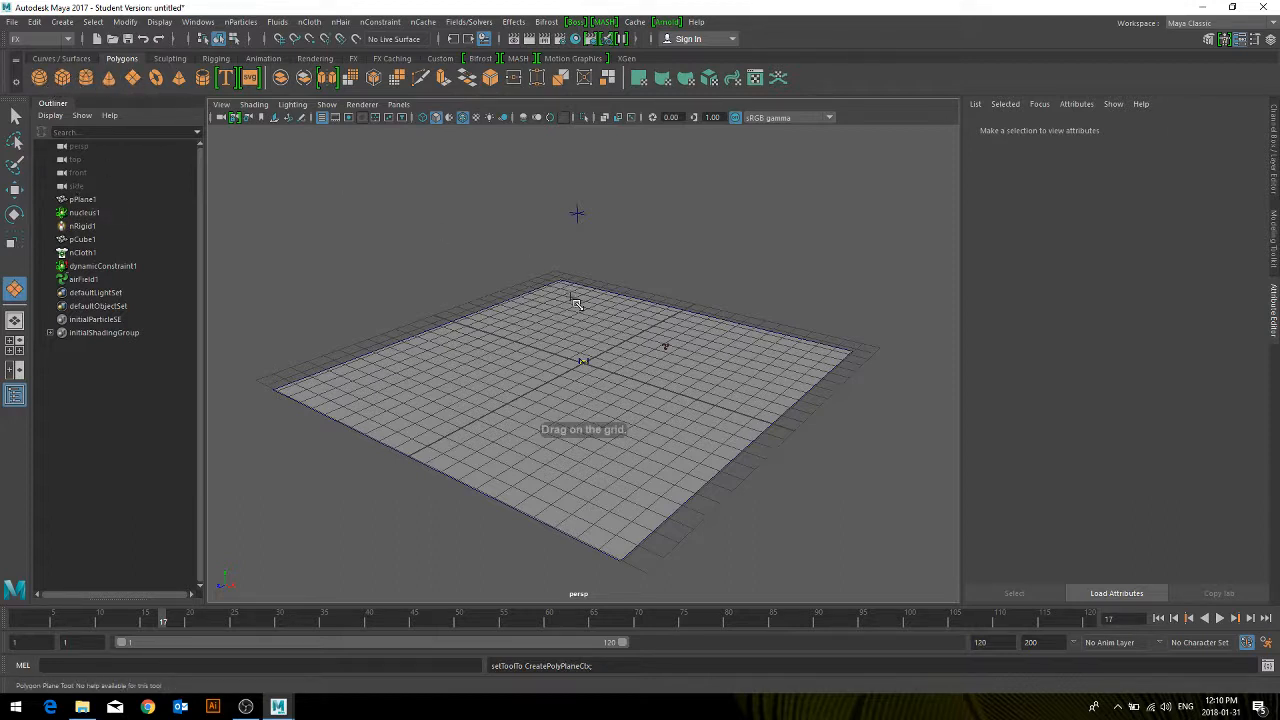
drag(557, 302, 562, 376)
drag(533, 420, 535, 421)
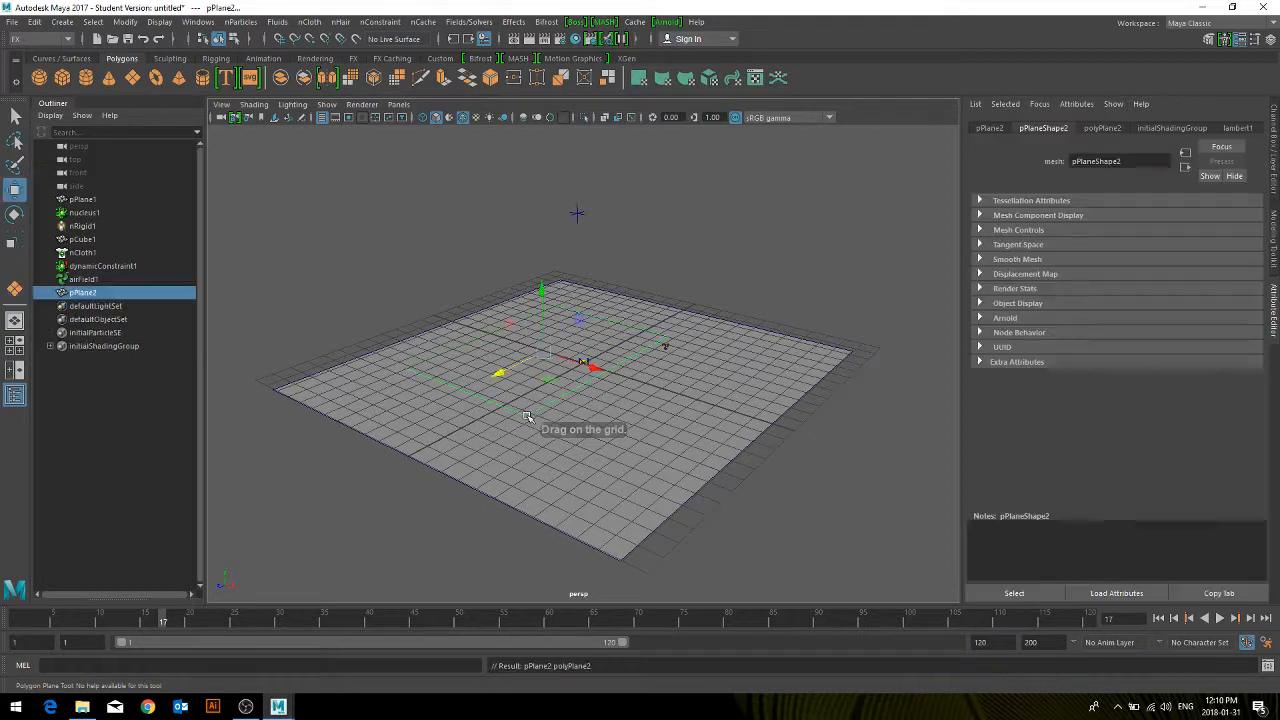
Step: Set the new plane's Subdivisions Width and Subdivisions Height to 20
click(1272, 152)
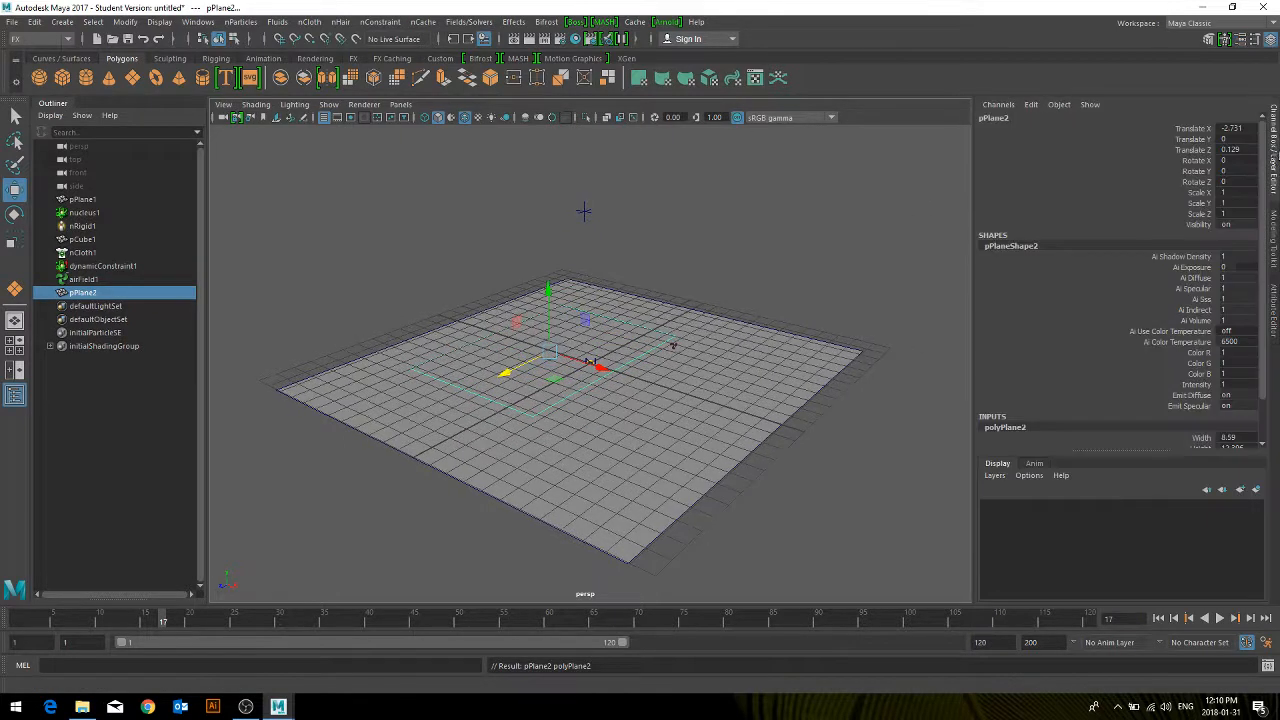
scroll(1233, 363, down, 1)
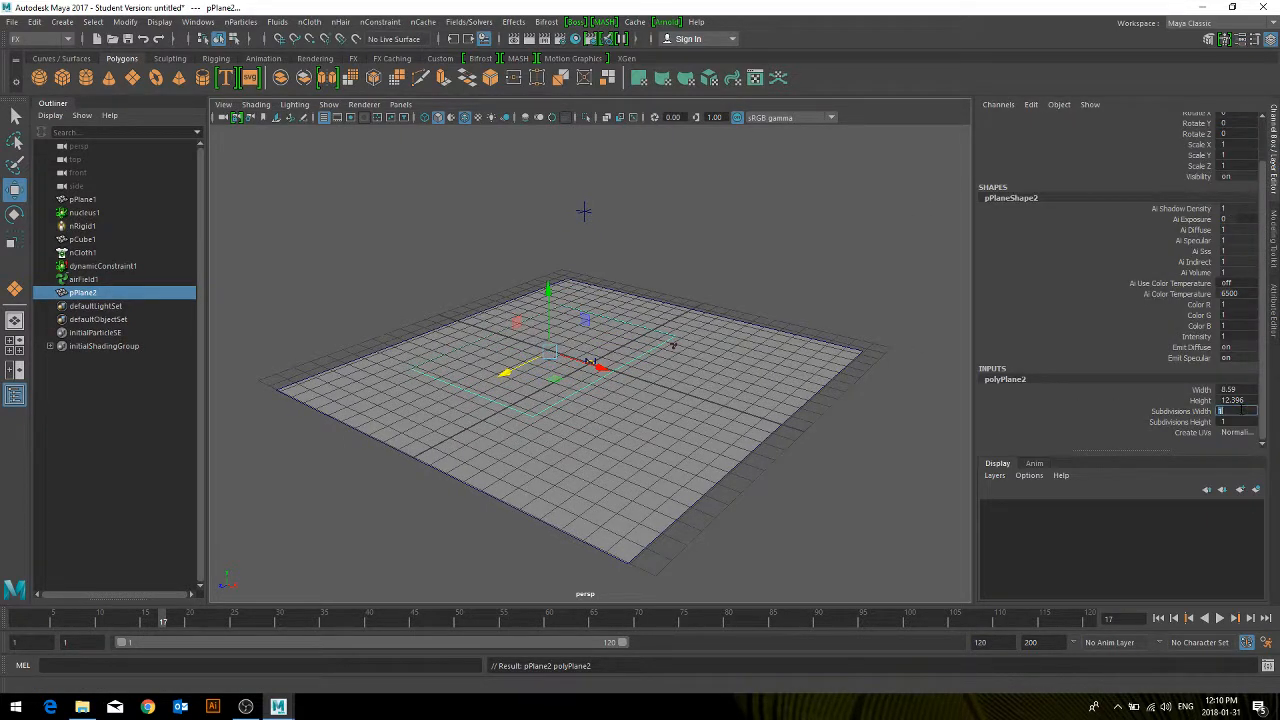
text(0)
key(Tab)
text(20)
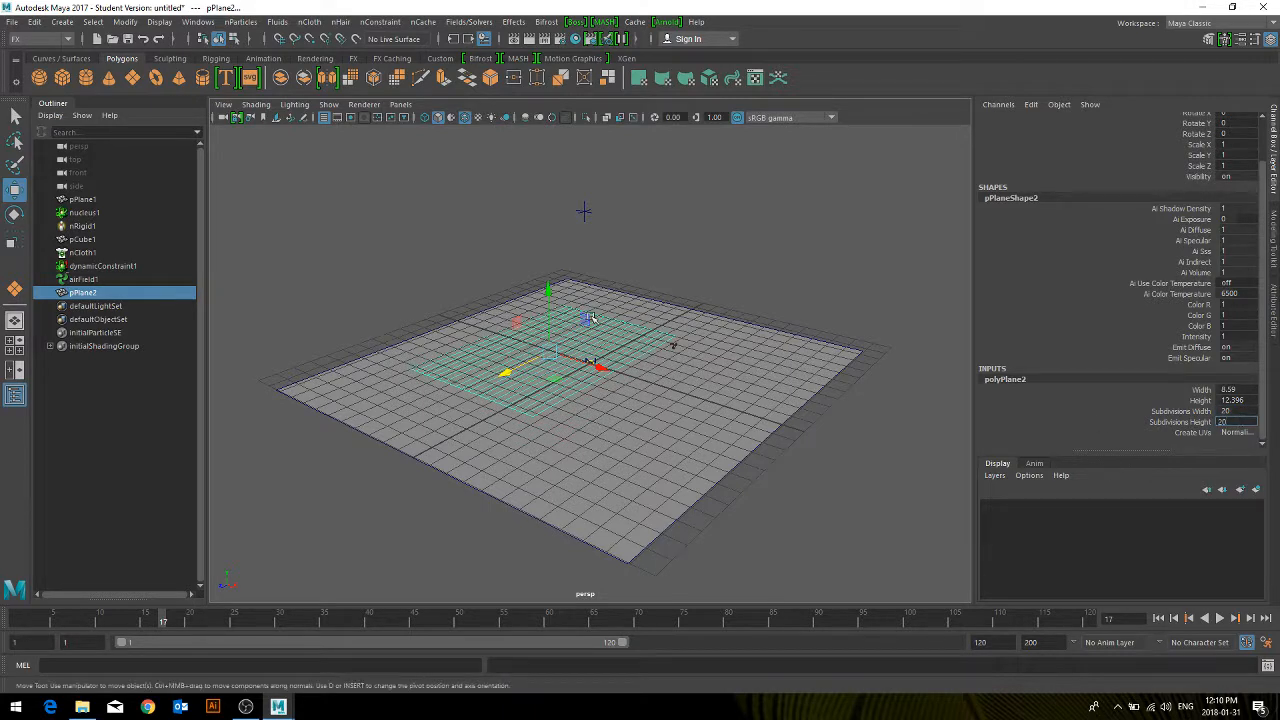
Step: Raise the subdivided plane about 6 units above the collider plane and convert it to an nCloth
drag(547, 297, 525, 182)
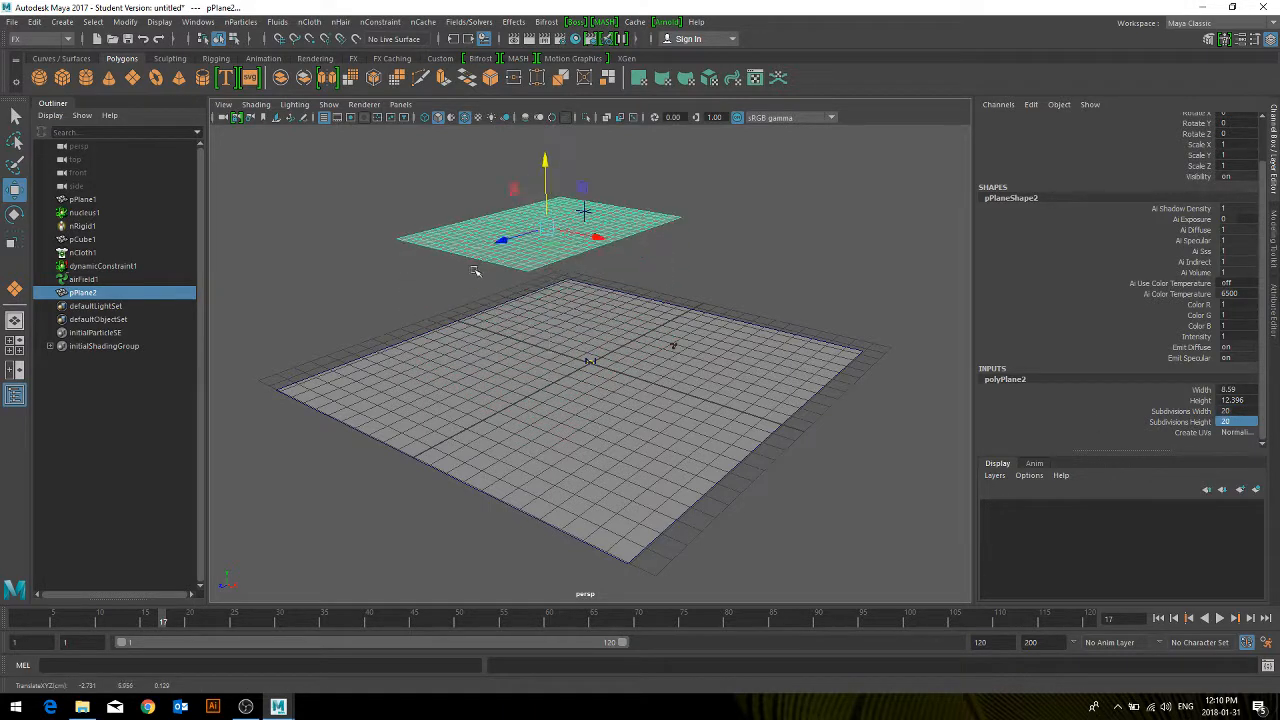
alt+drag(474, 271, 485, 325)
click(310, 21)
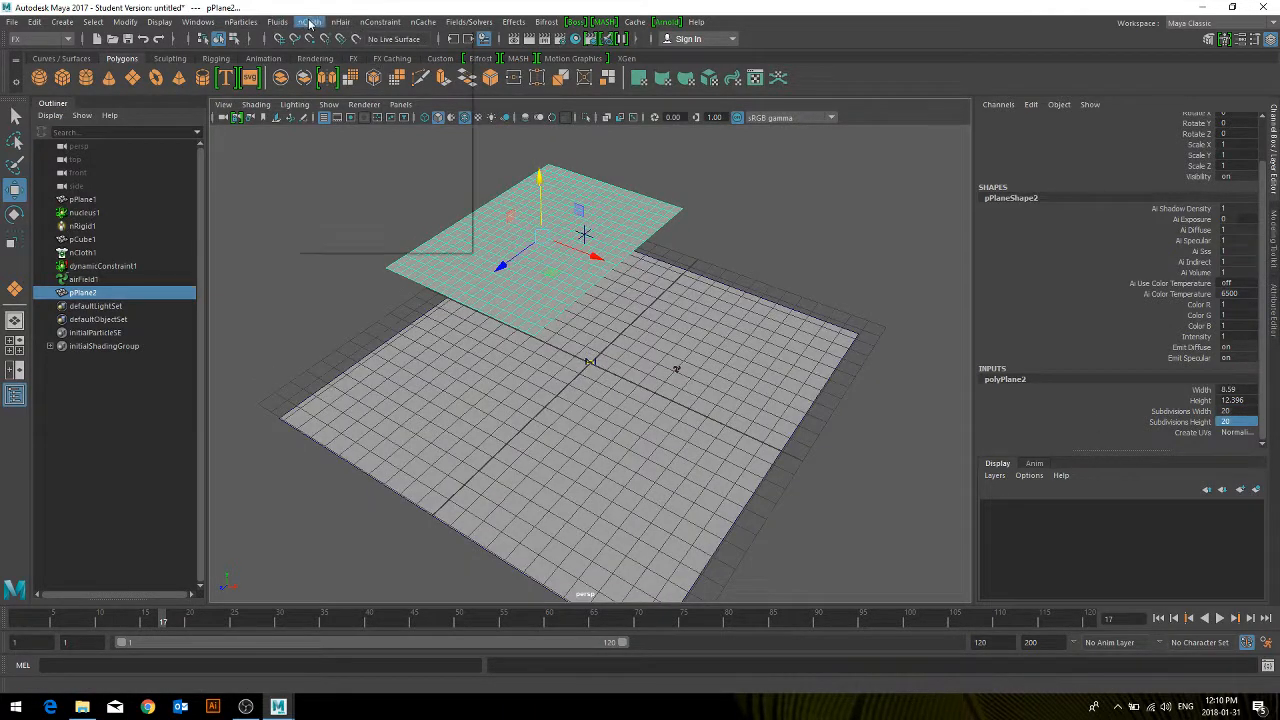
click(350, 66)
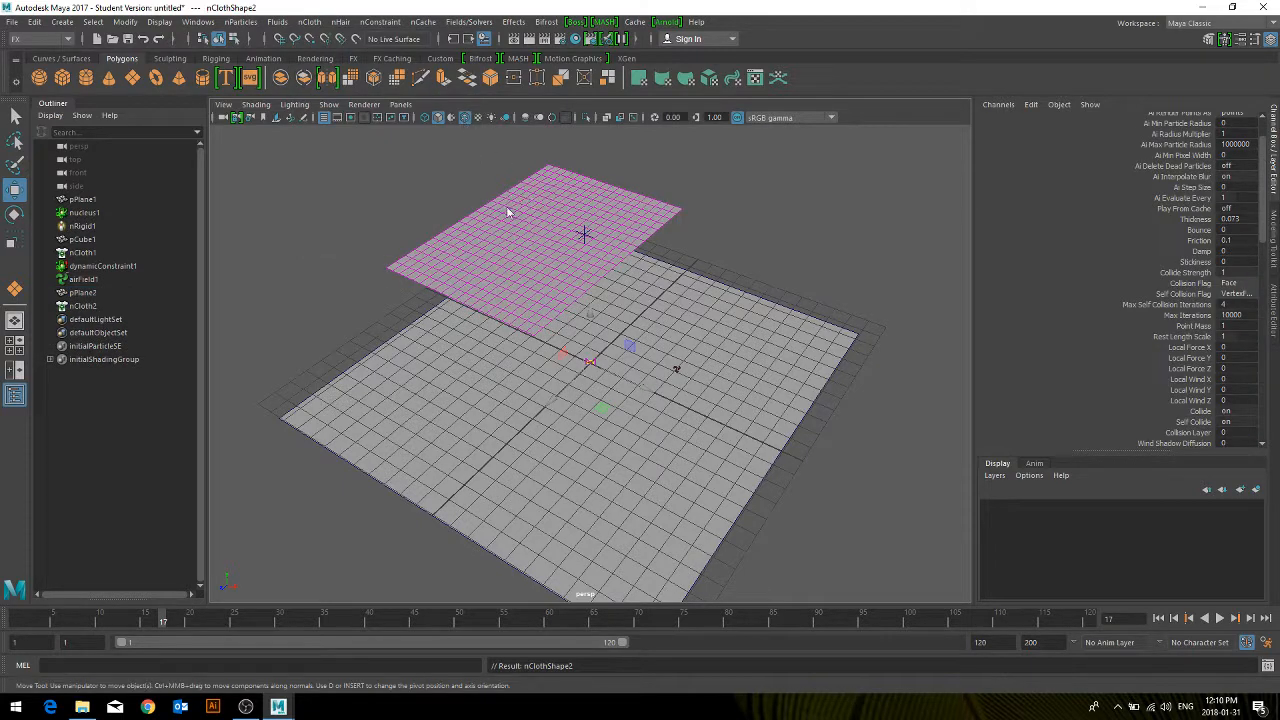
Step: Select several spaced-out vertices on the raised cloth plane and pin them with a Transform Constraint
right_drag(507, 212, 475, 225)
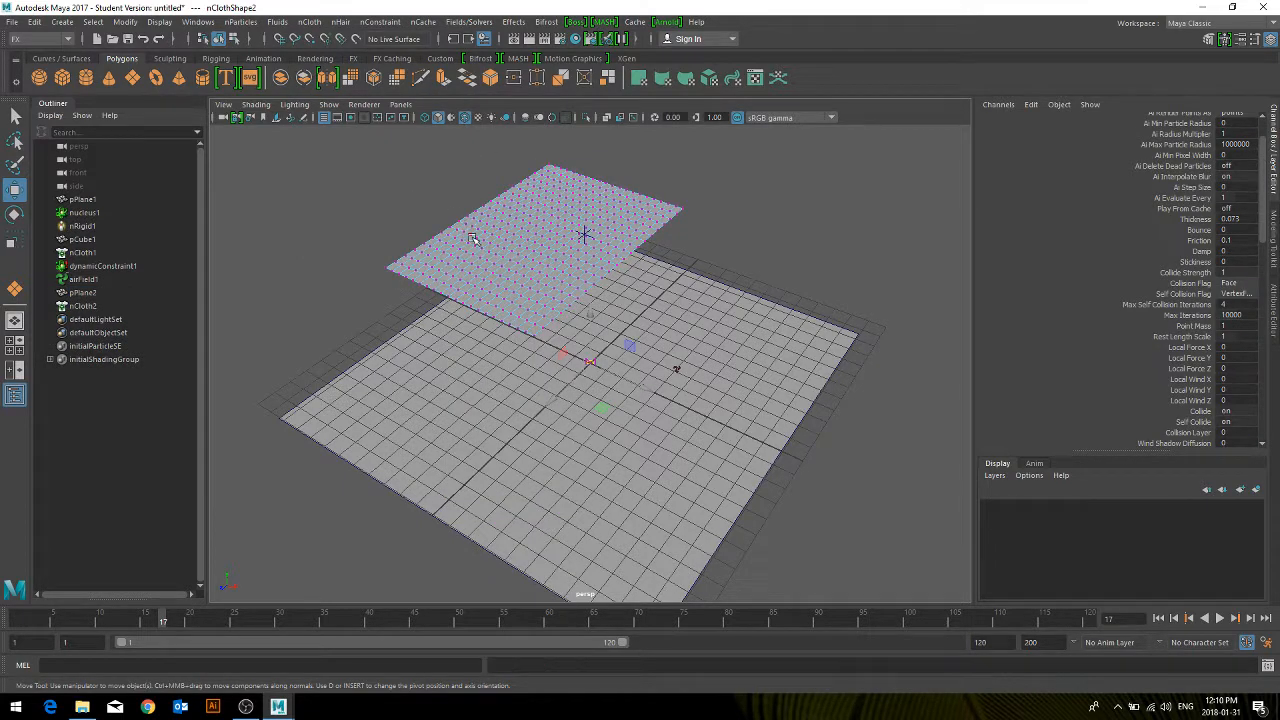
click(474, 240)
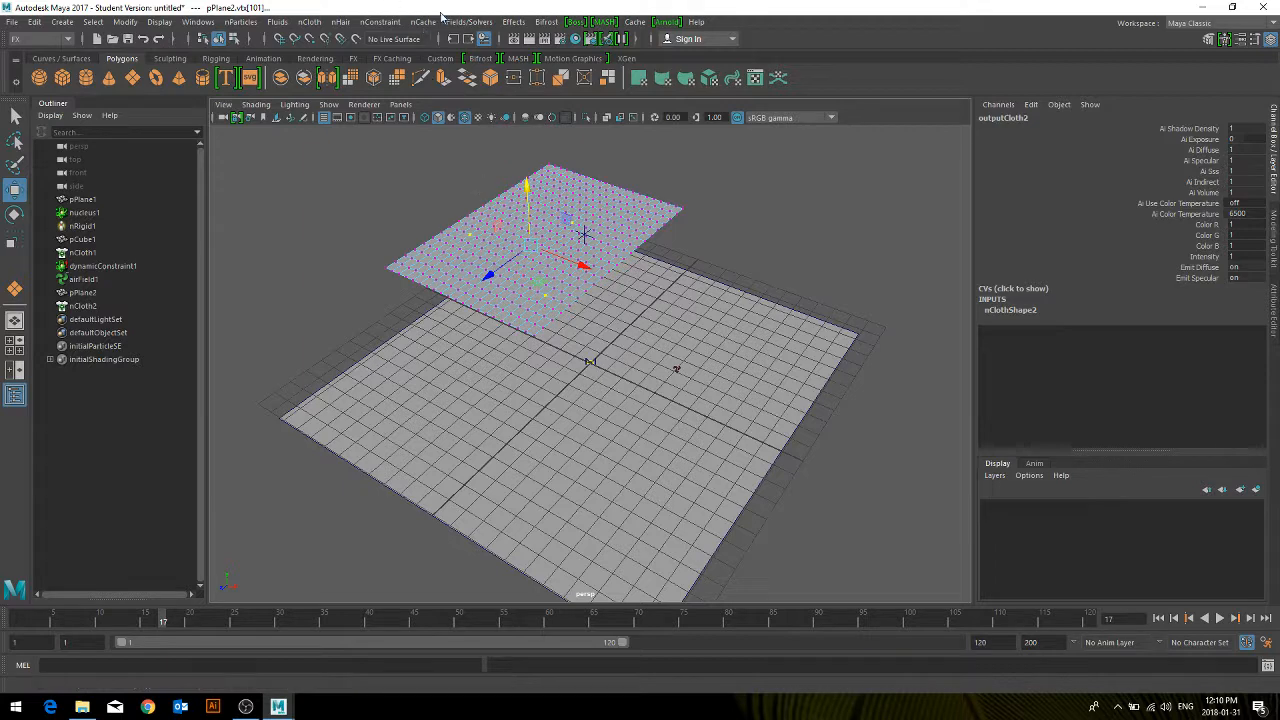
click(381, 21)
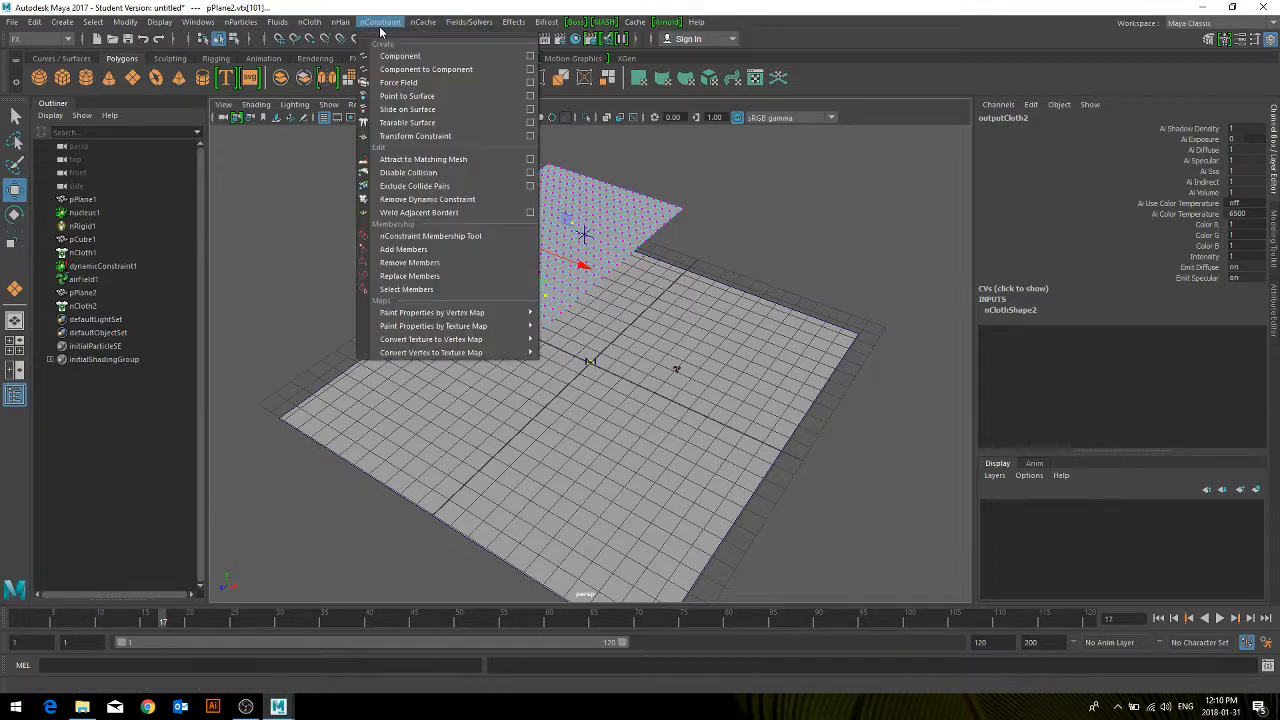
click(400, 137)
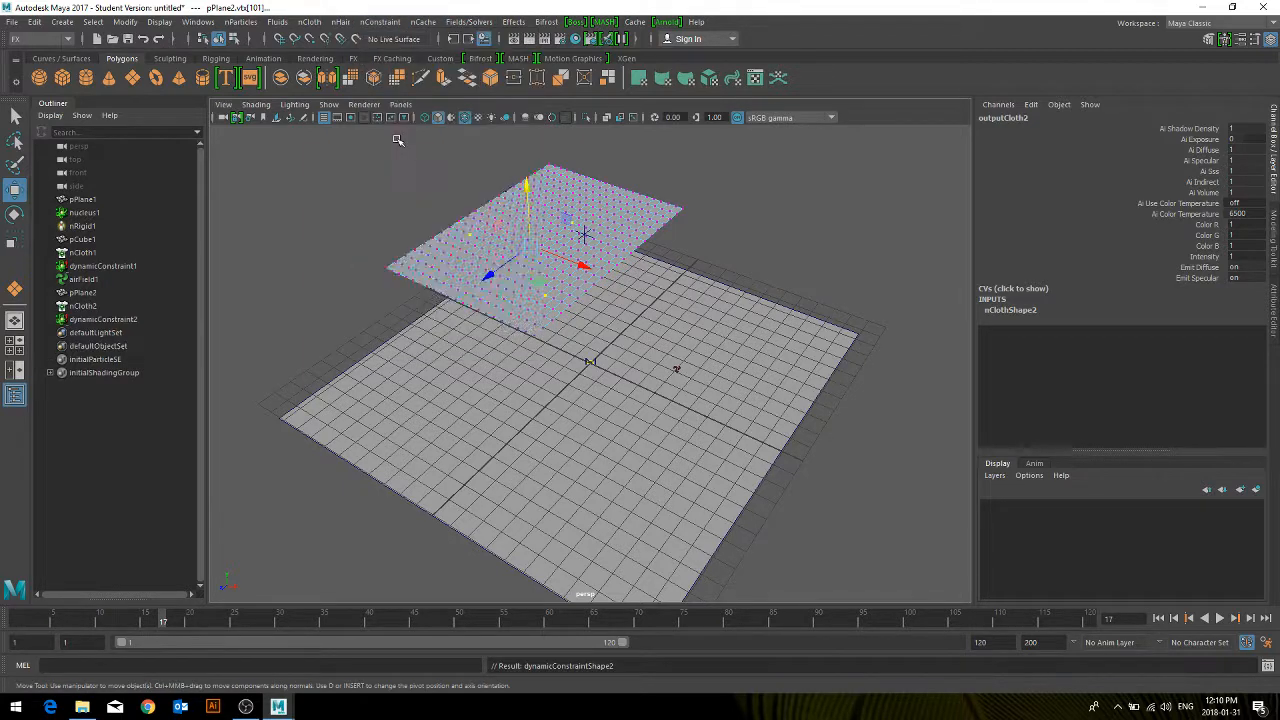
Step: Apply the rubberSheet preset to the raised plane's nCloth shape
click(634, 201)
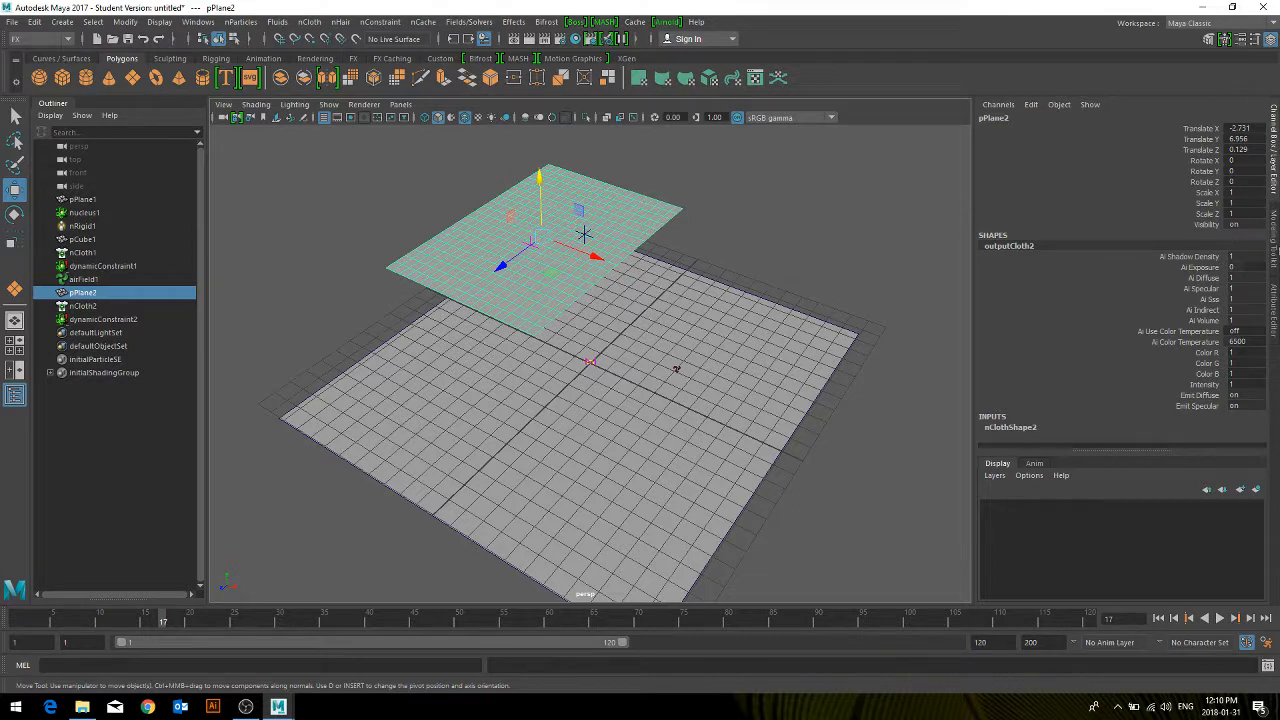
click(1276, 287)
click(1224, 163)
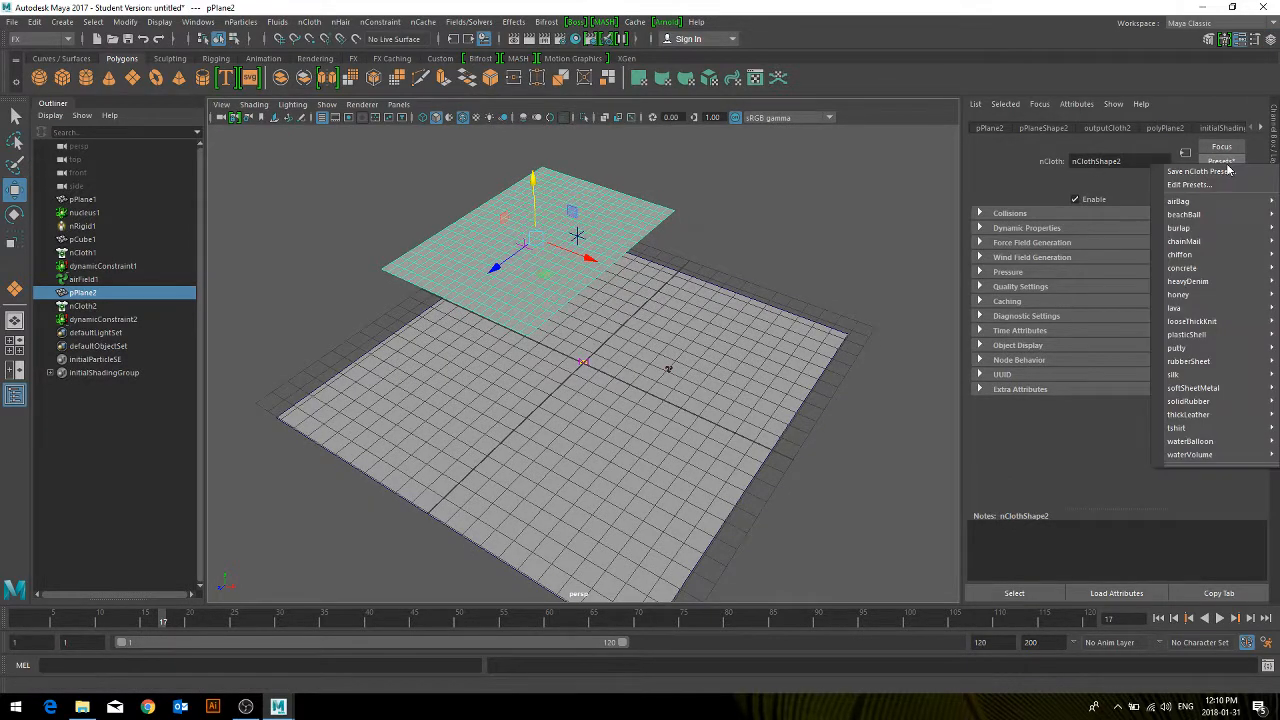
mouse_move(1190, 361)
click(1108, 360)
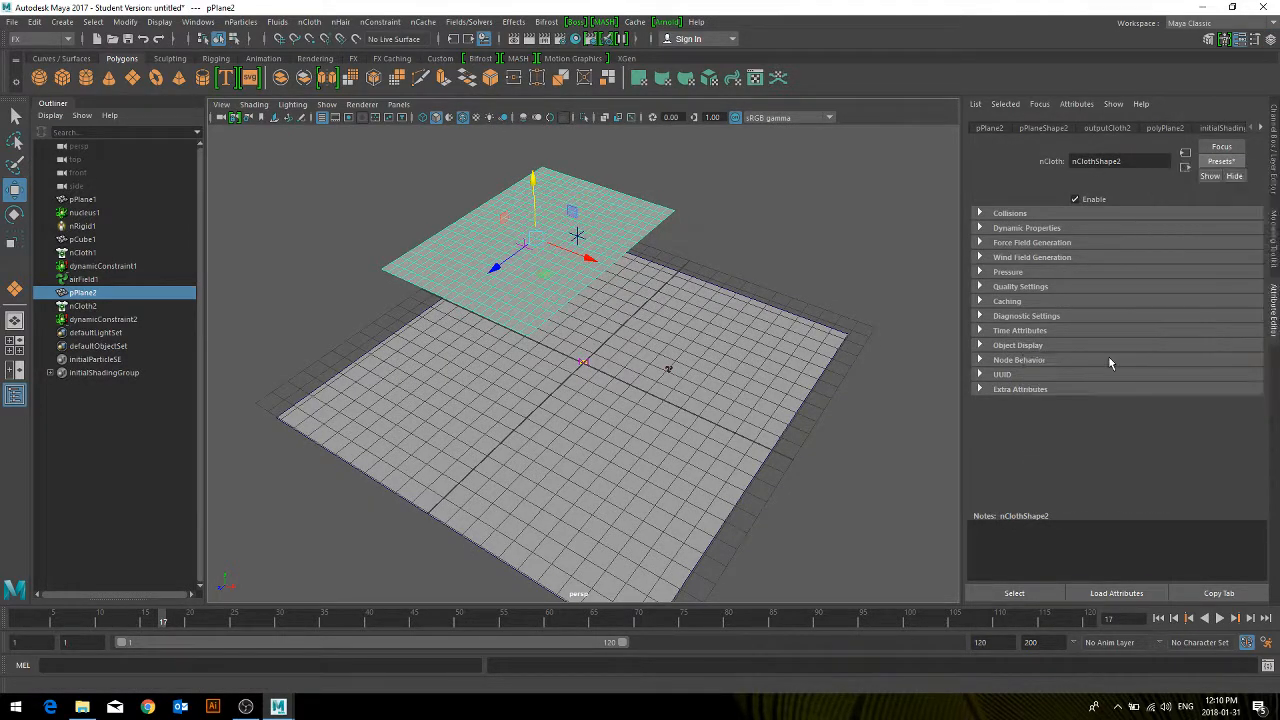
Step: Connect the existing air field to the rubber-sheet cloth plane with Assign to Selected
alt+drag(793, 494, 569, 286)
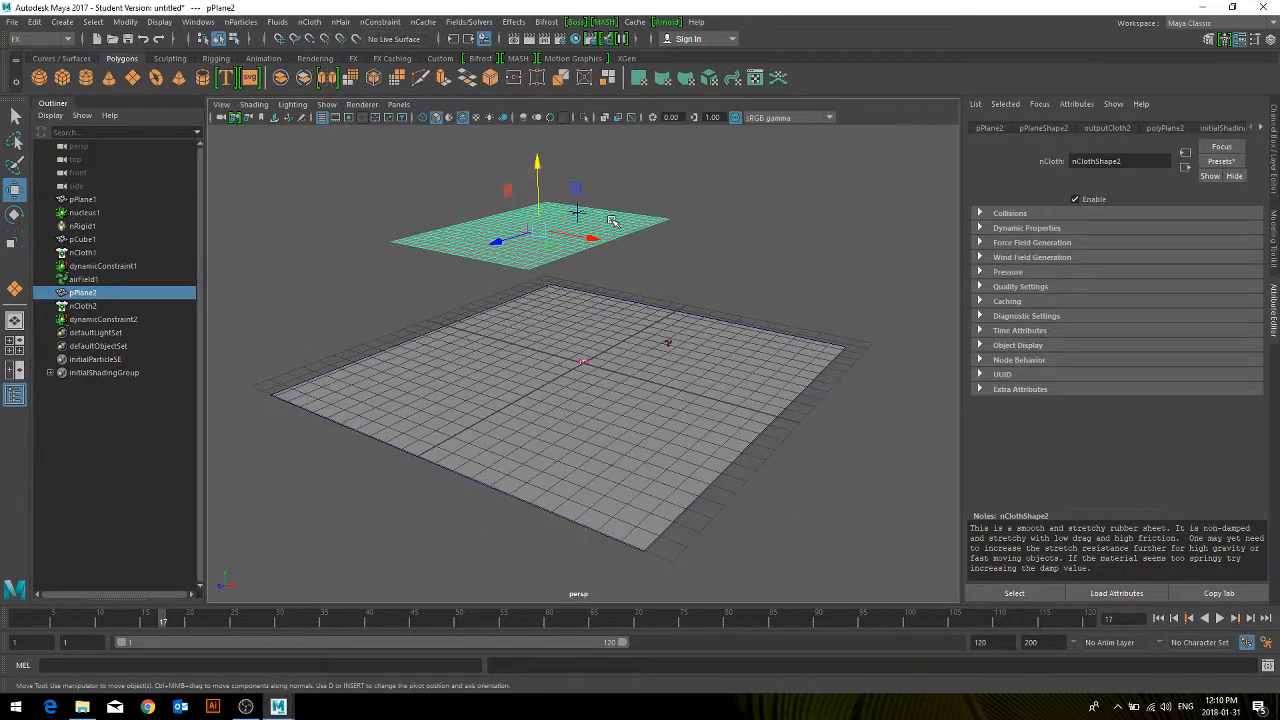
shift+click(670, 345)
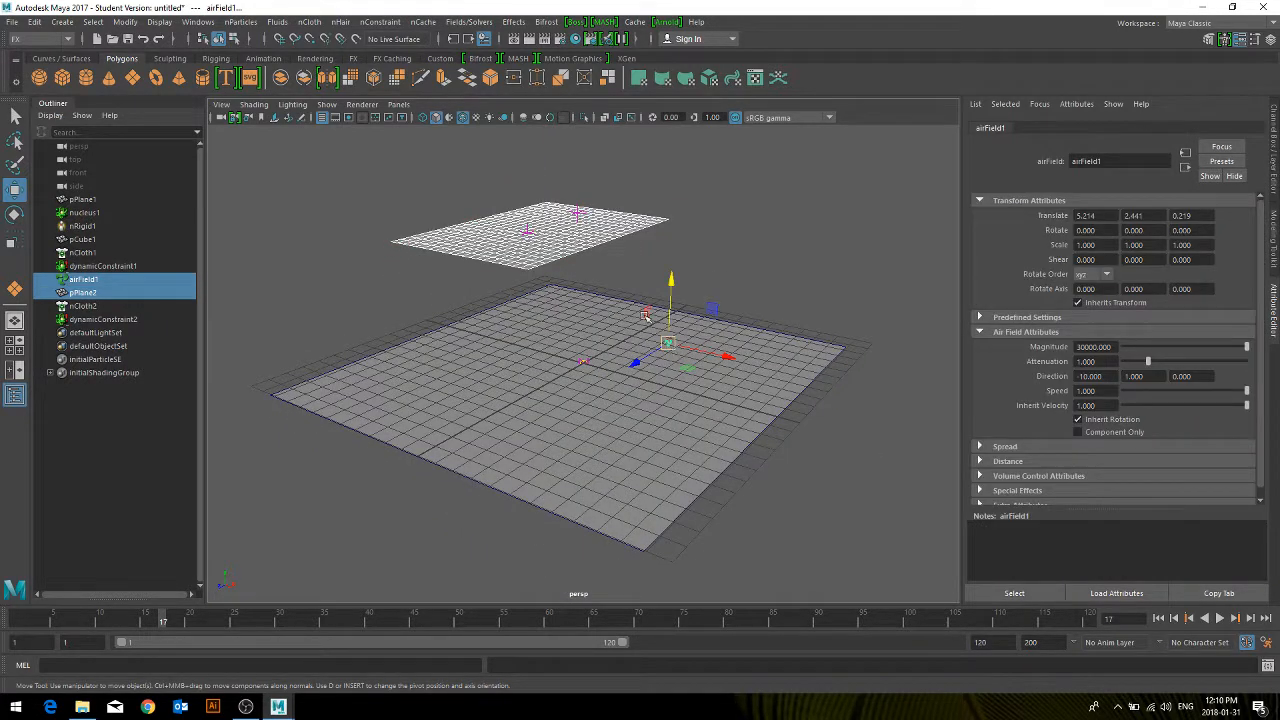
click(472, 22)
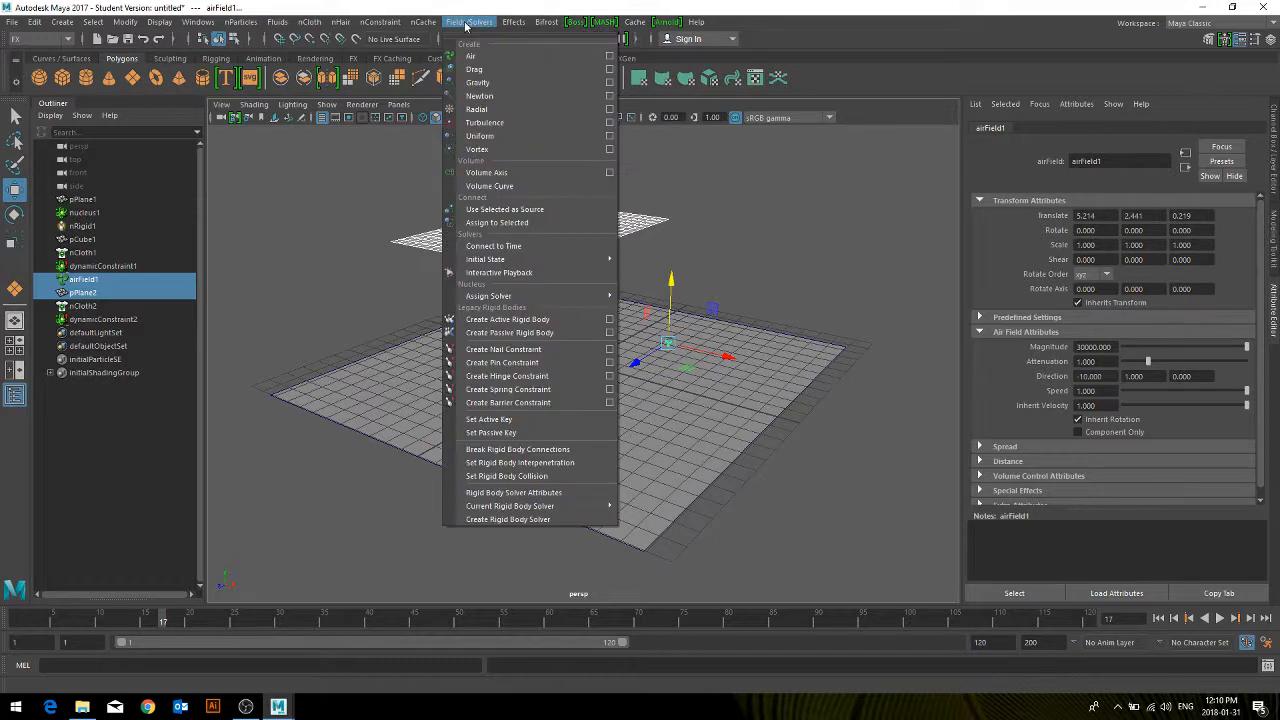
click(513, 224)
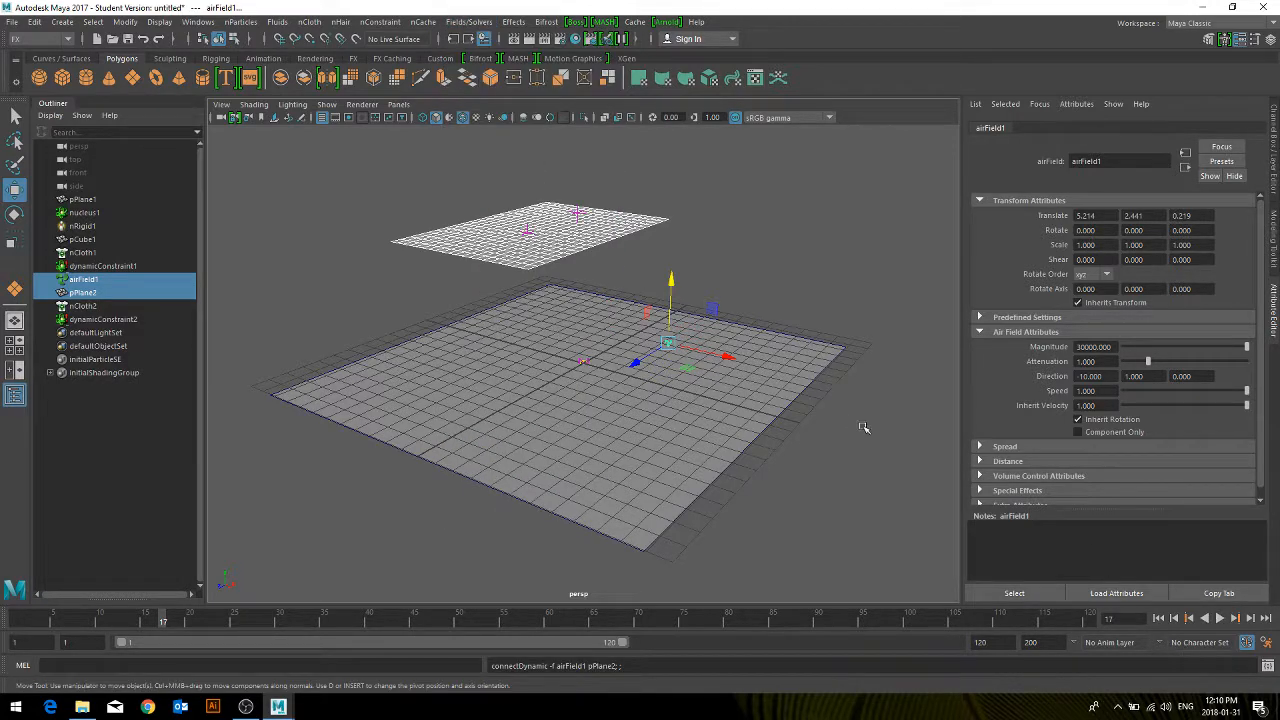
Step: Set the air field's Magnitude to 100
click(887, 457)
click(669, 342)
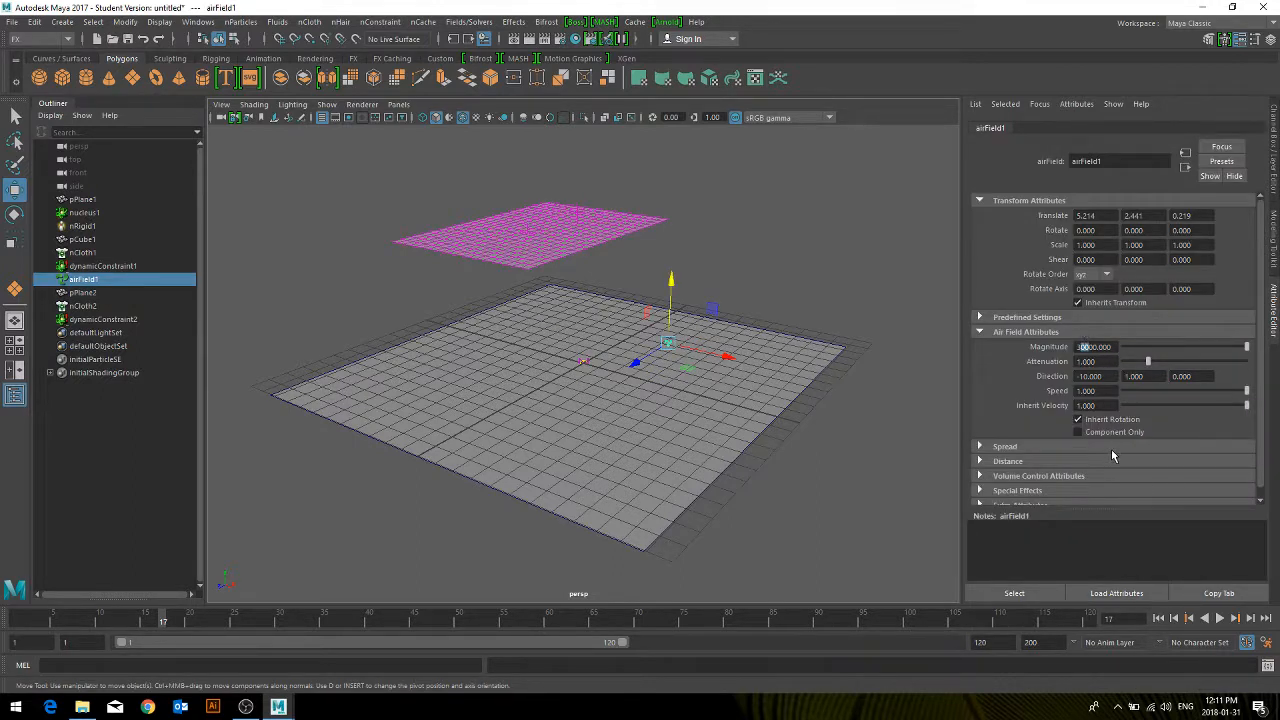
key(BackSpace)
text(1)
key(Return)
Step: Play the pinned cloth simulation from the first frame to check its reaction to the air field, and stop it
click(1224, 620)
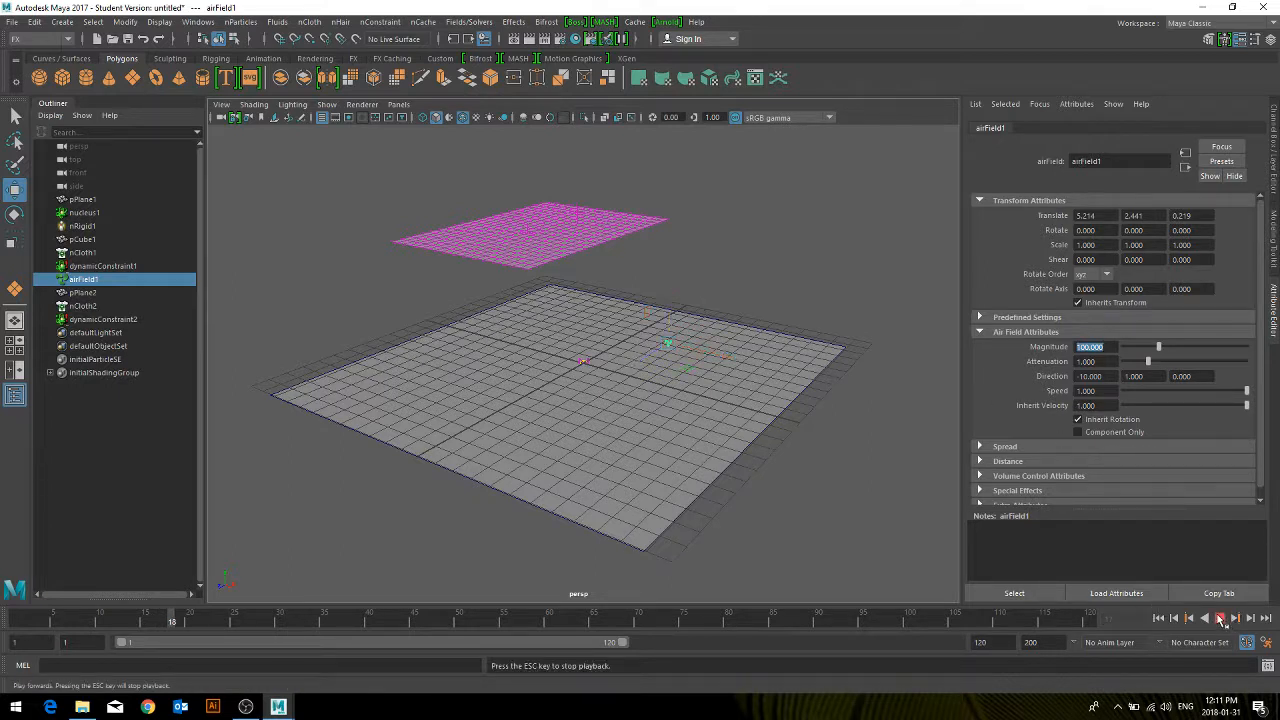
click(1159, 618)
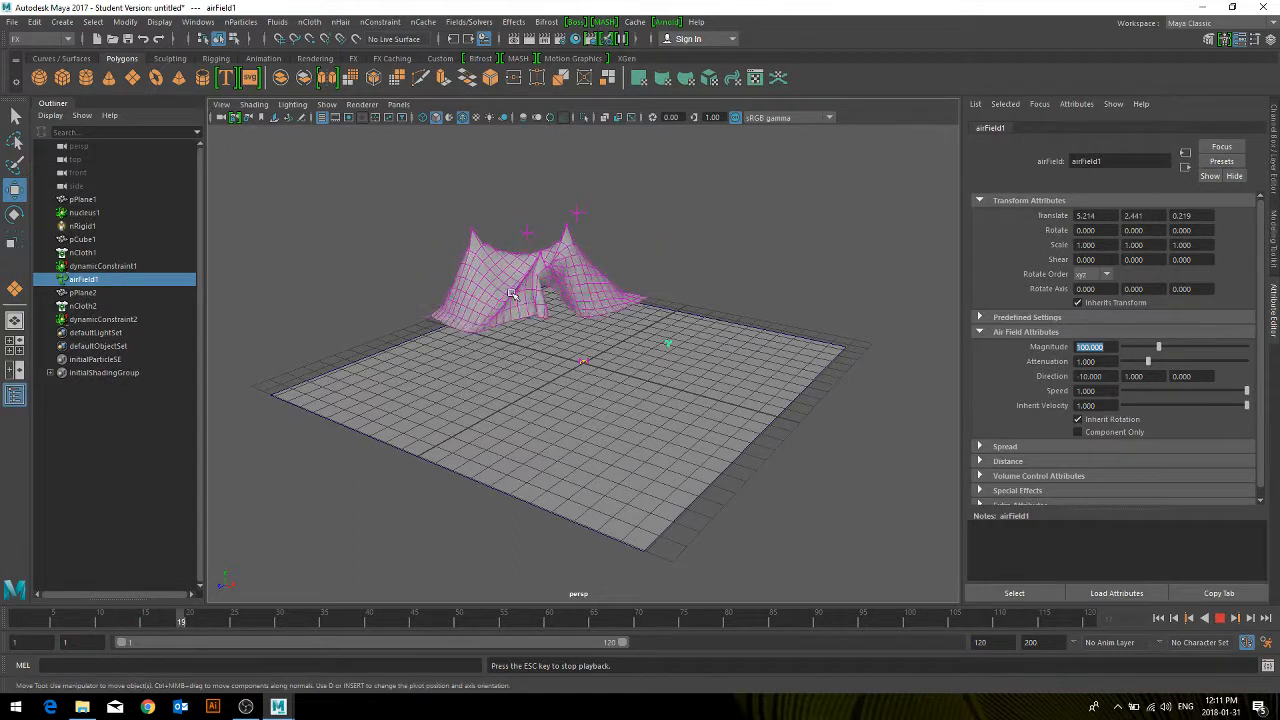
click(1220, 619)
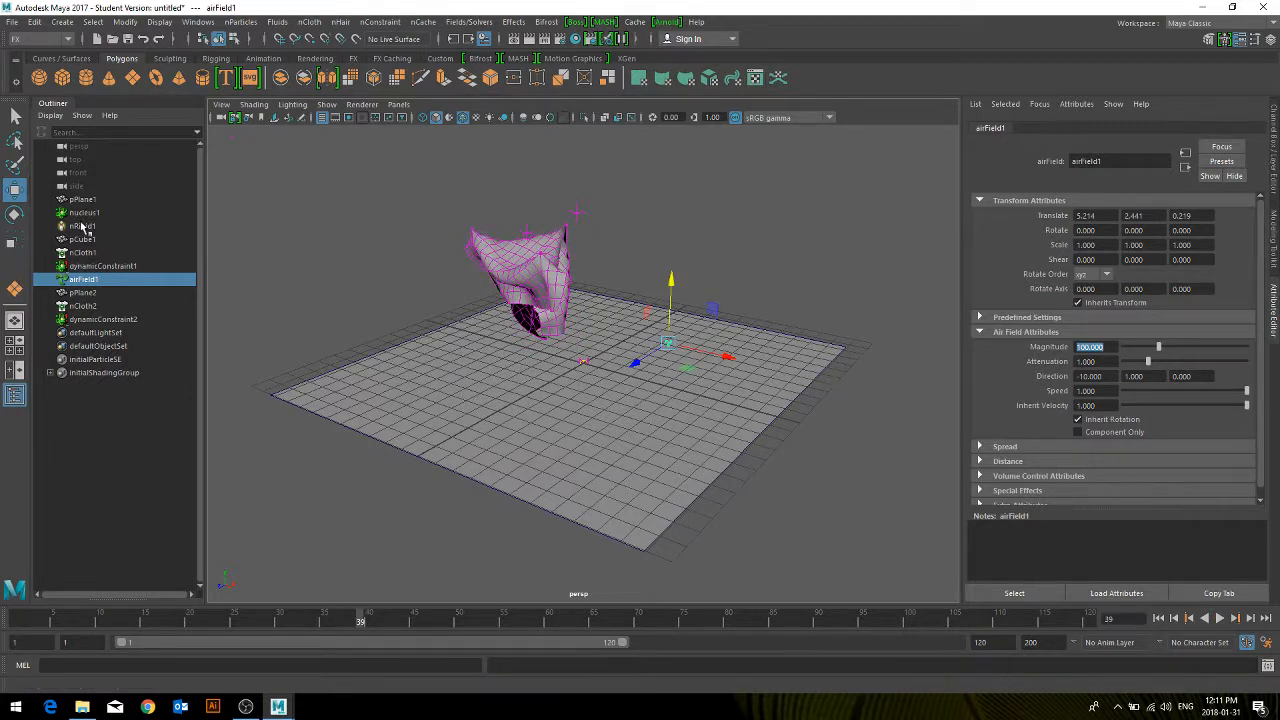
Step: Set the nucleus Gravity to 50 and the air field's Magnitude to 200
click(84, 213)
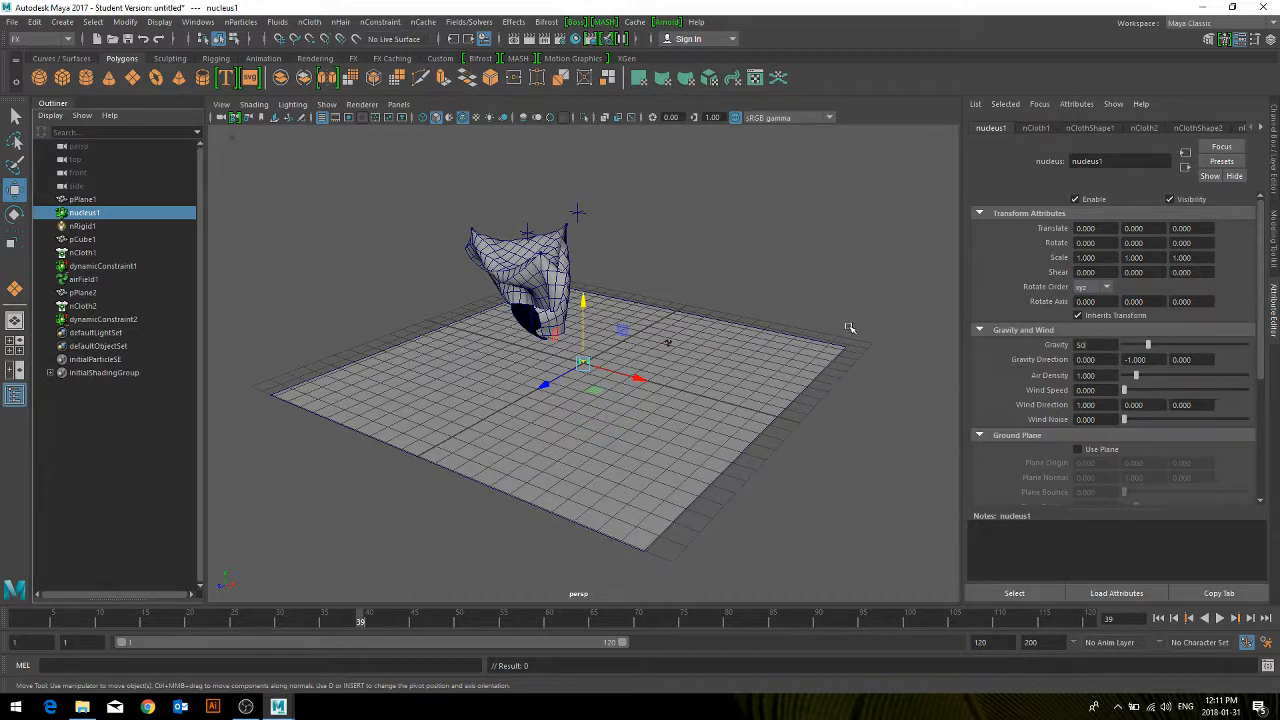
key(Return)
click(669, 343)
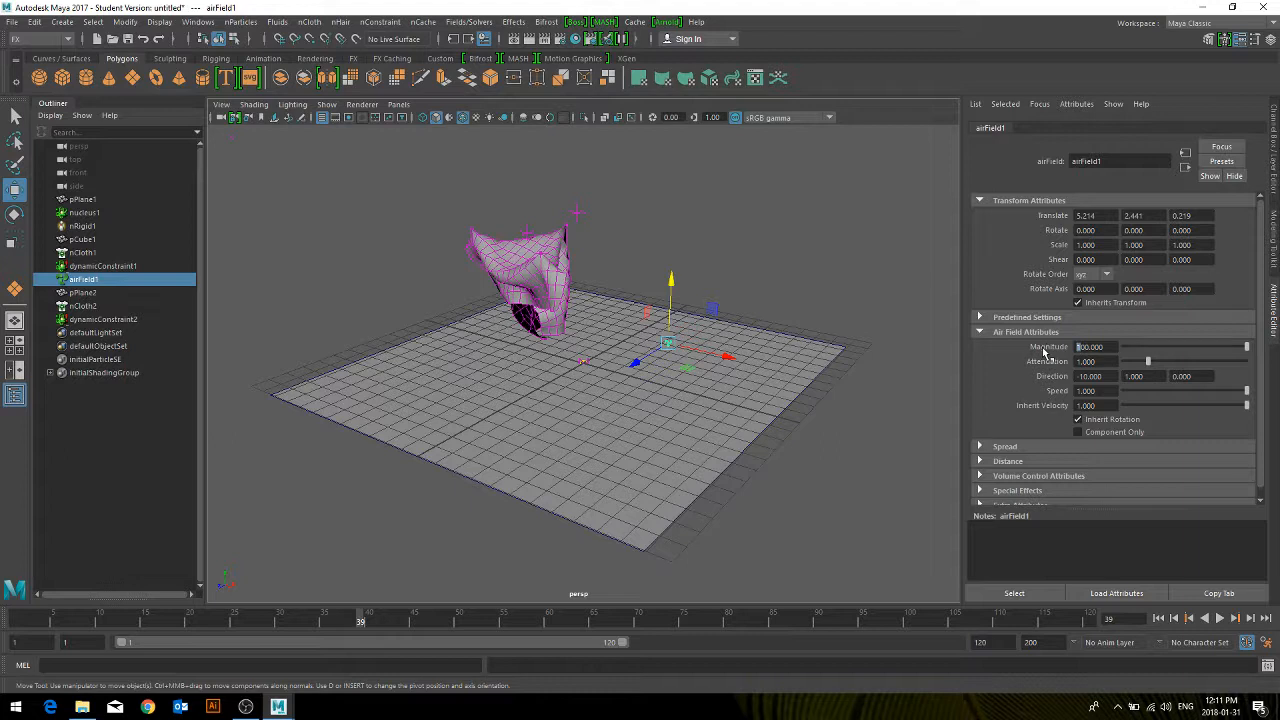
Step: Replay the simulation from frame 1 with the stronger gravity and air field, and stop it
click(1158, 618)
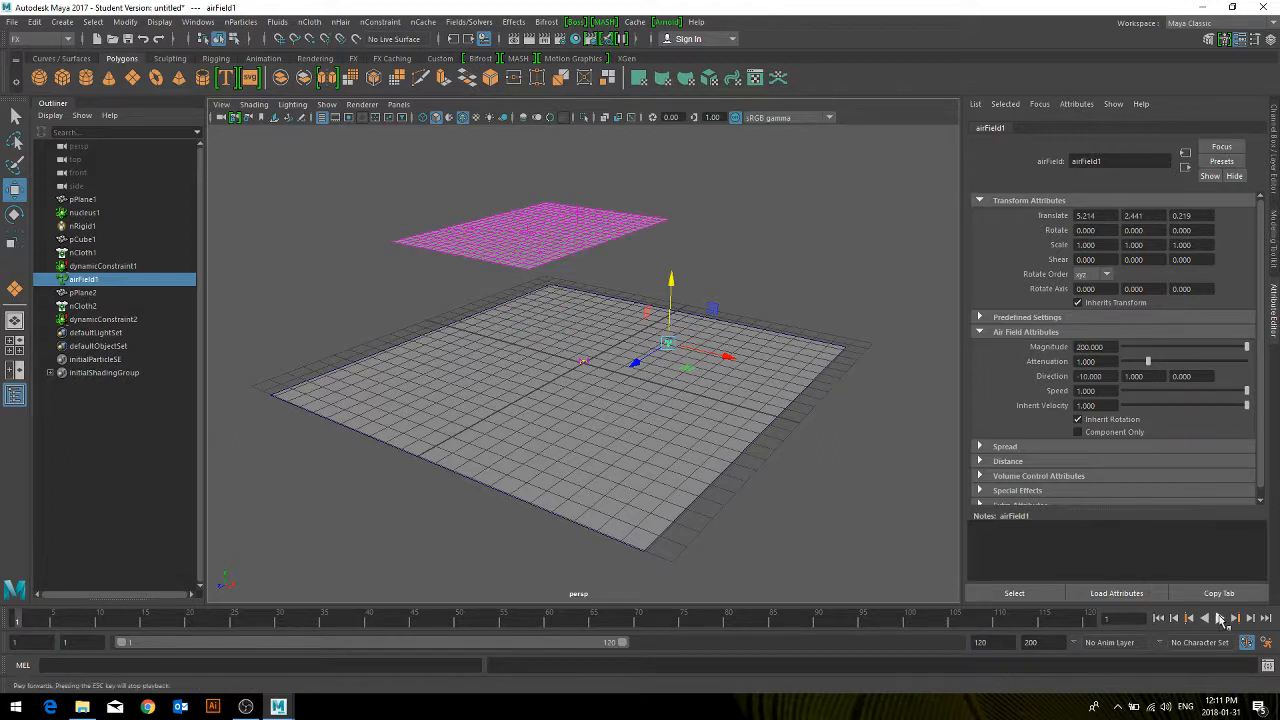
click(1221, 618)
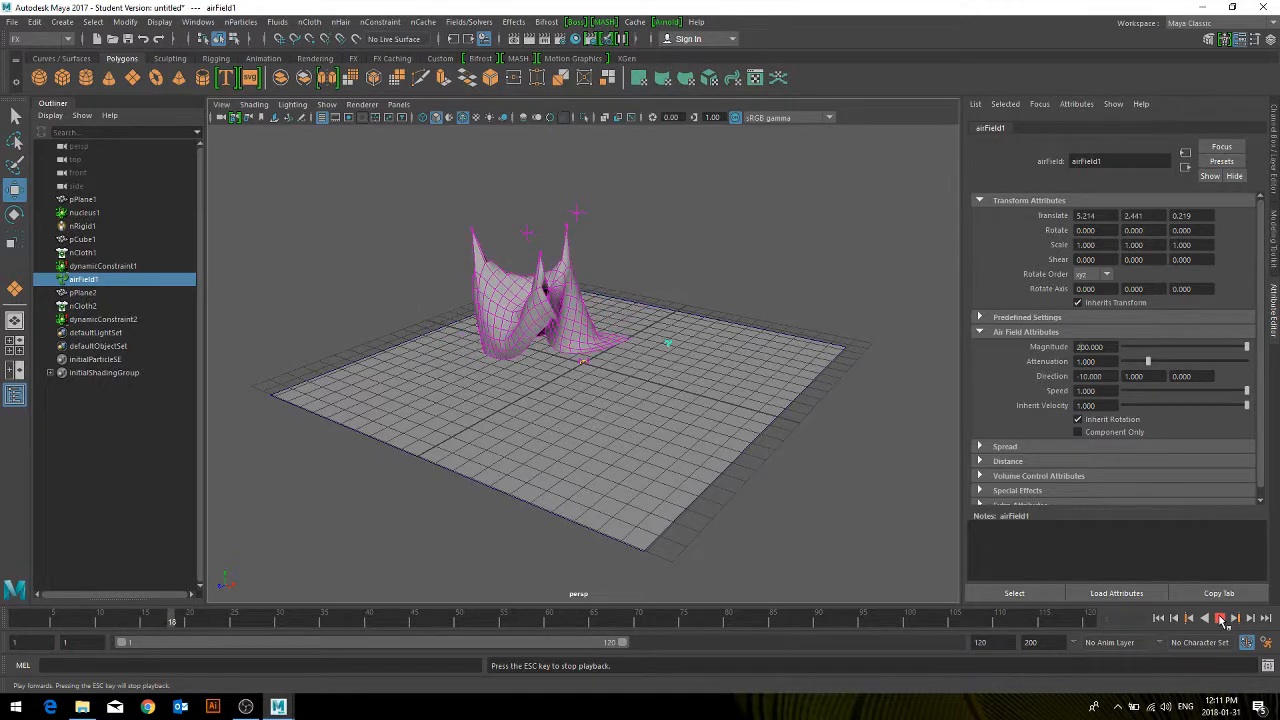
click(1218, 618)
Step: Set the air field's Magnitude to 100, move it to about 2.6 in X closer to the cloth, and replay the simulation
alt+drag(799, 425, 827, 448)
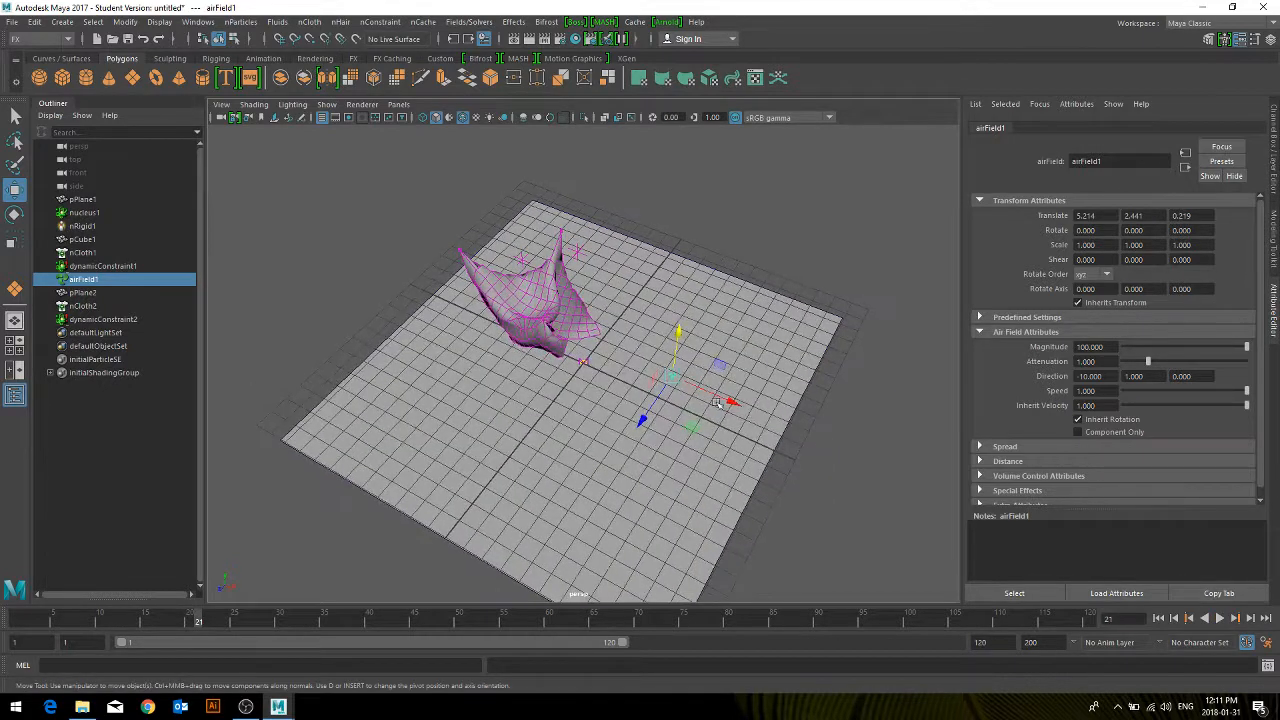
drag(712, 395, 648, 371)
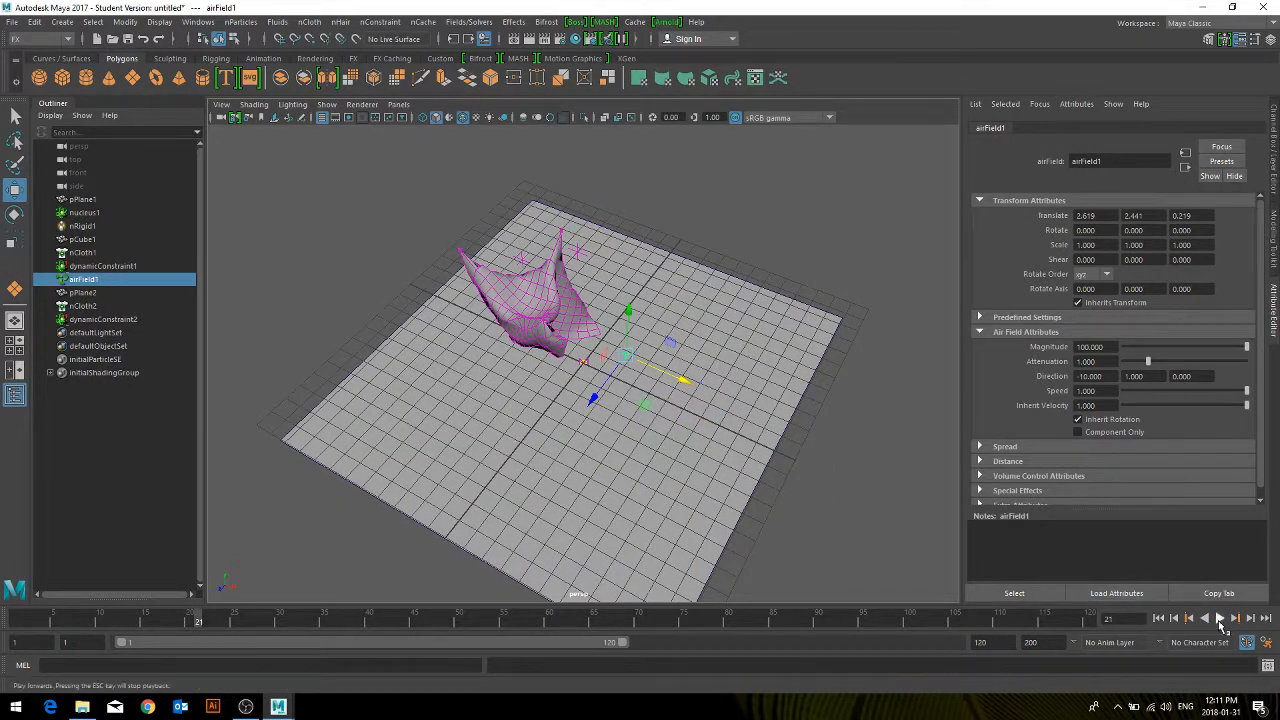
click(1220, 619)
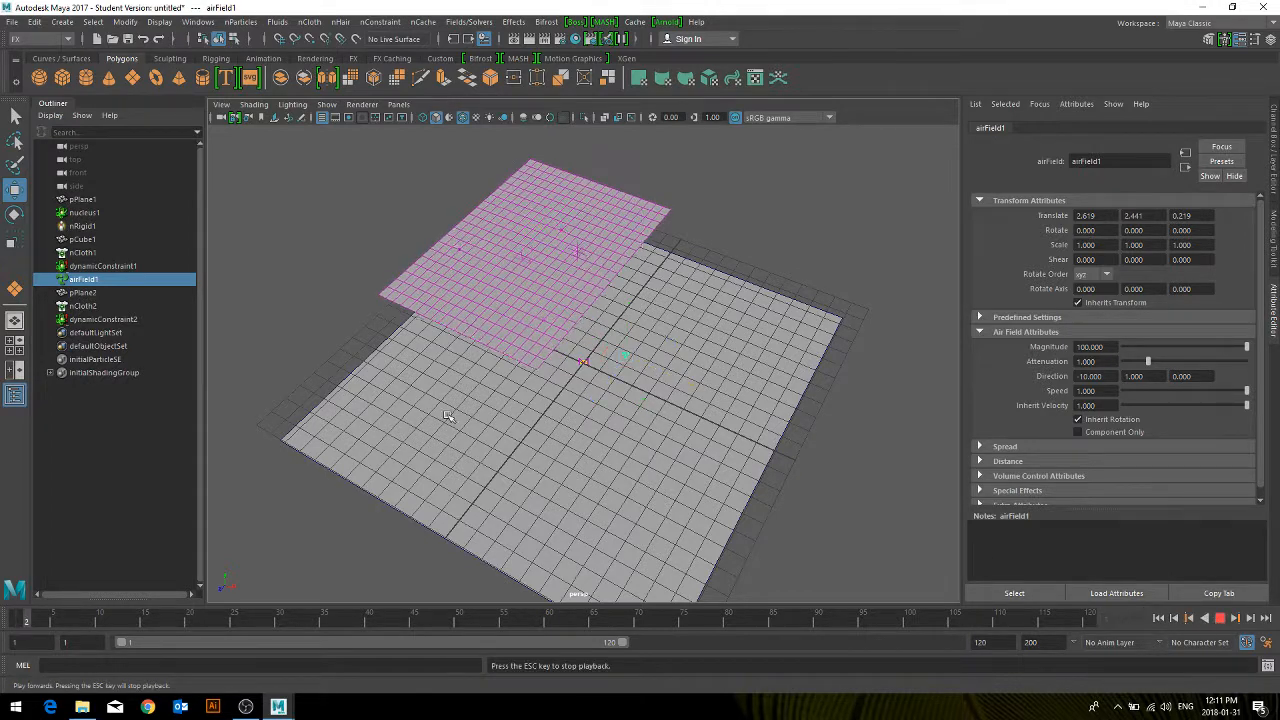
mouse_move(447, 416)
alt+mouse_down()
mouse_move(417, 346)
mouse_move(426, 411)
alt+mouse_up()
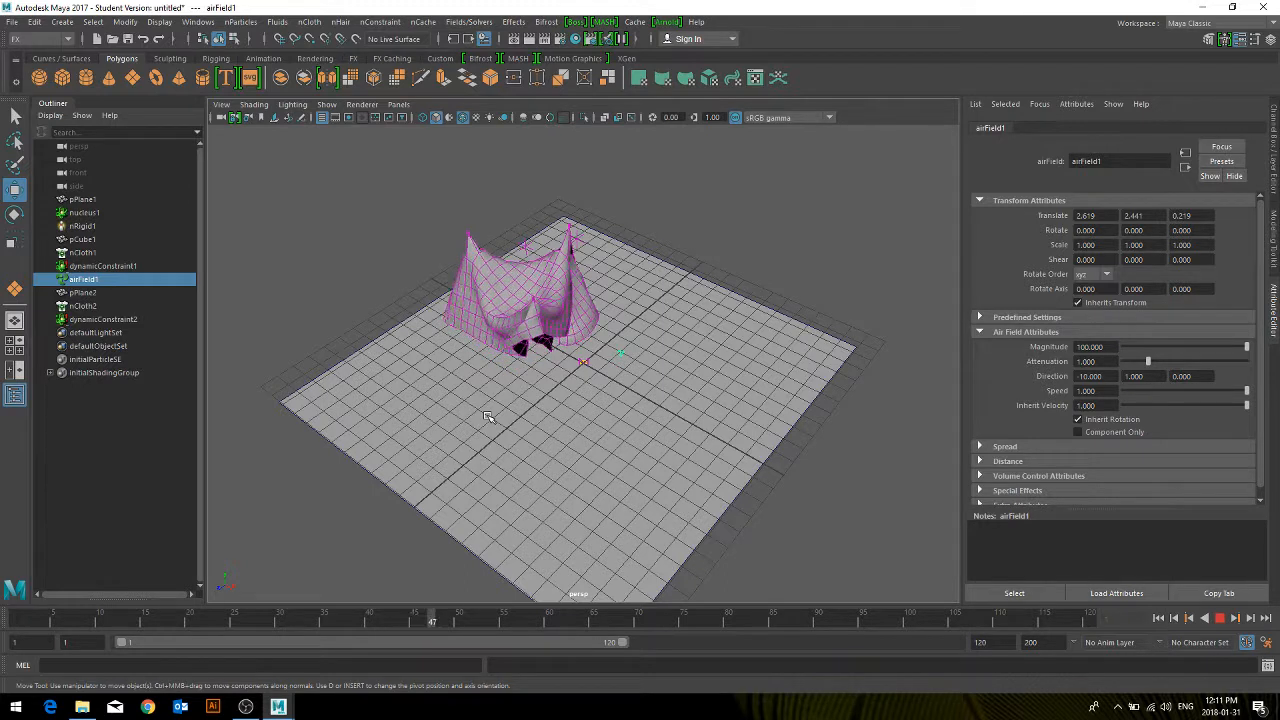
Step: Duplicate the draped cloth plane during the simulation and stop playback
click(463, 285)
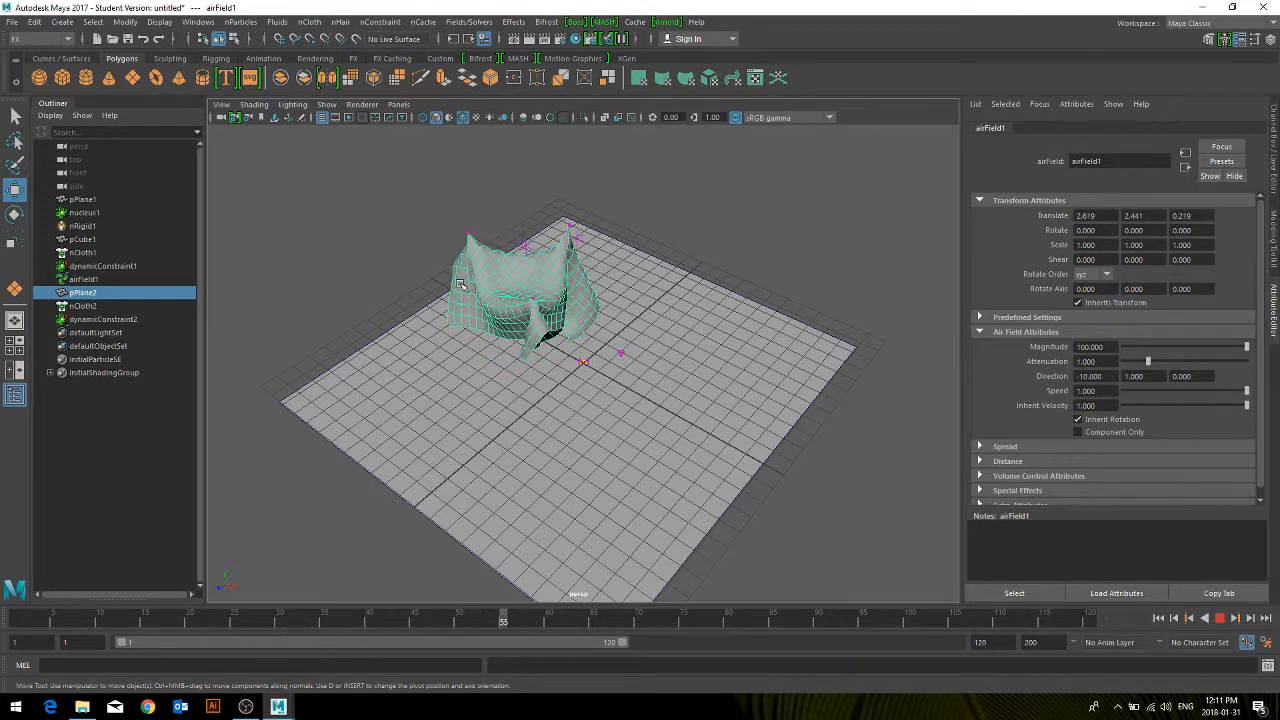
key(ctrl+d)
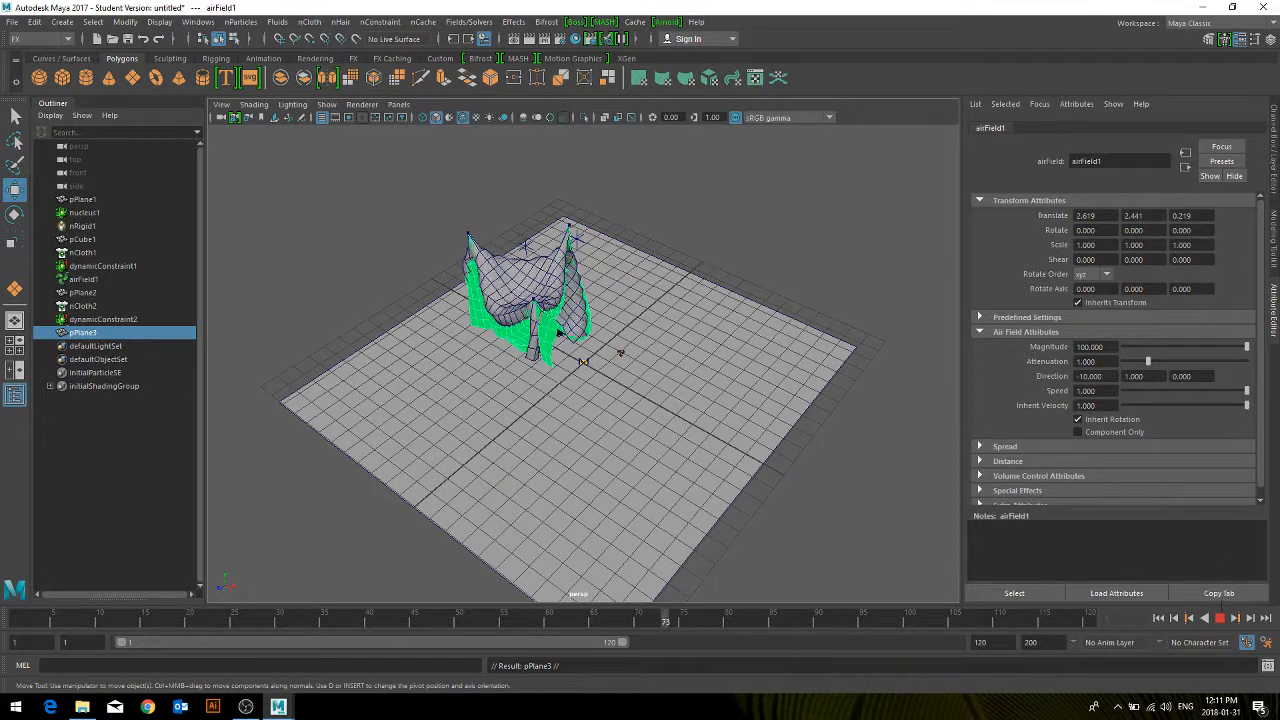
click(1221, 619)
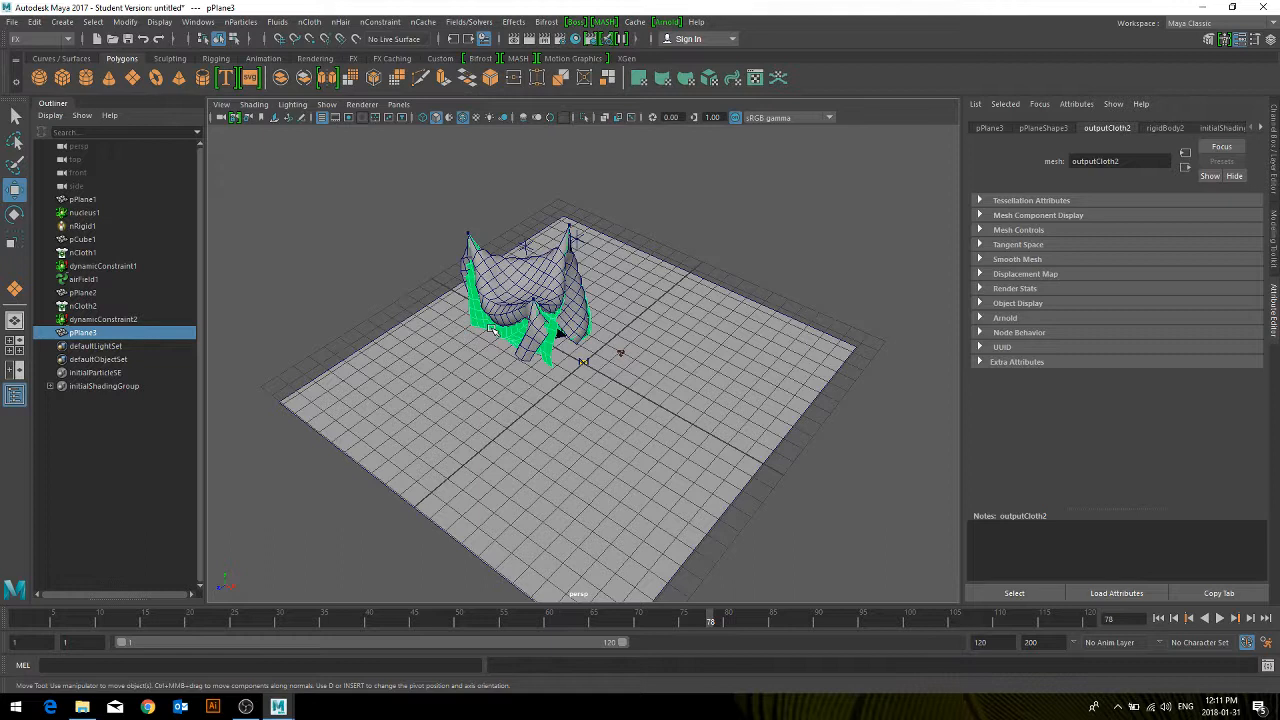
Step: Try to move the duplicated cloth away from the original, and delete the duplicate
click(308, 184)
click(475, 319)
drag(716, 326, 499, 373)
click(370, 372)
click(524, 397)
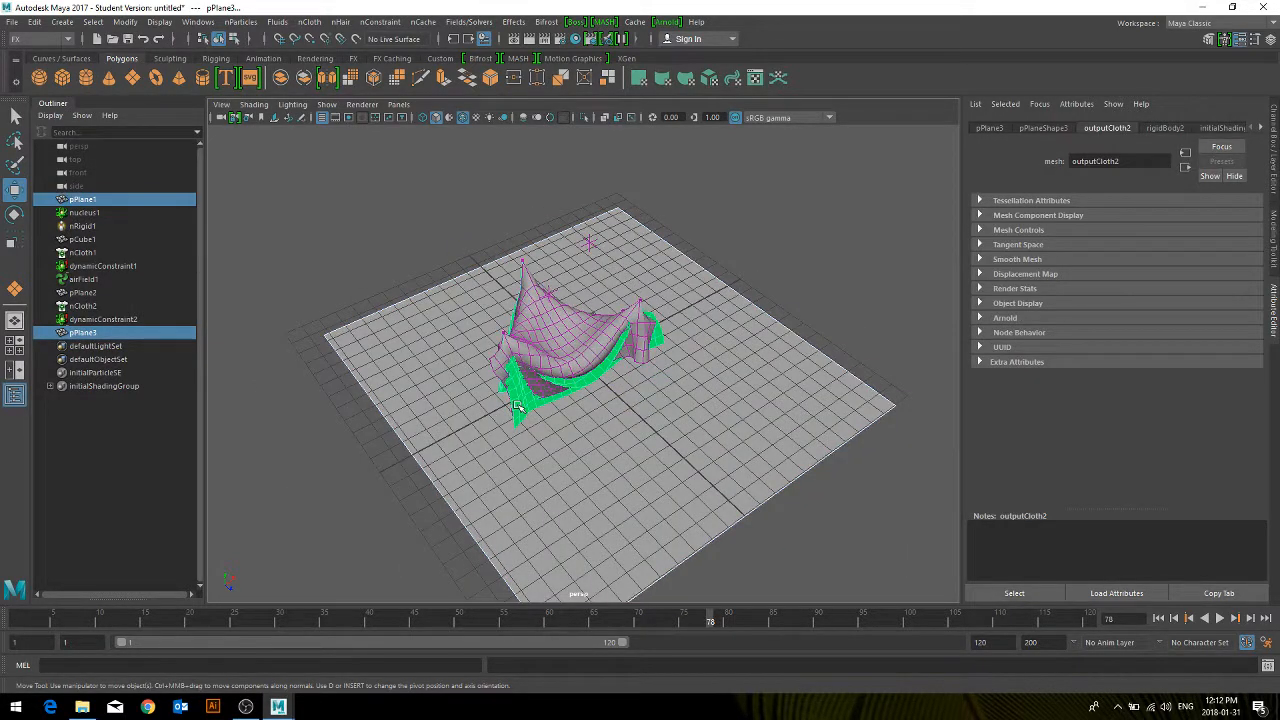
click(334, 232)
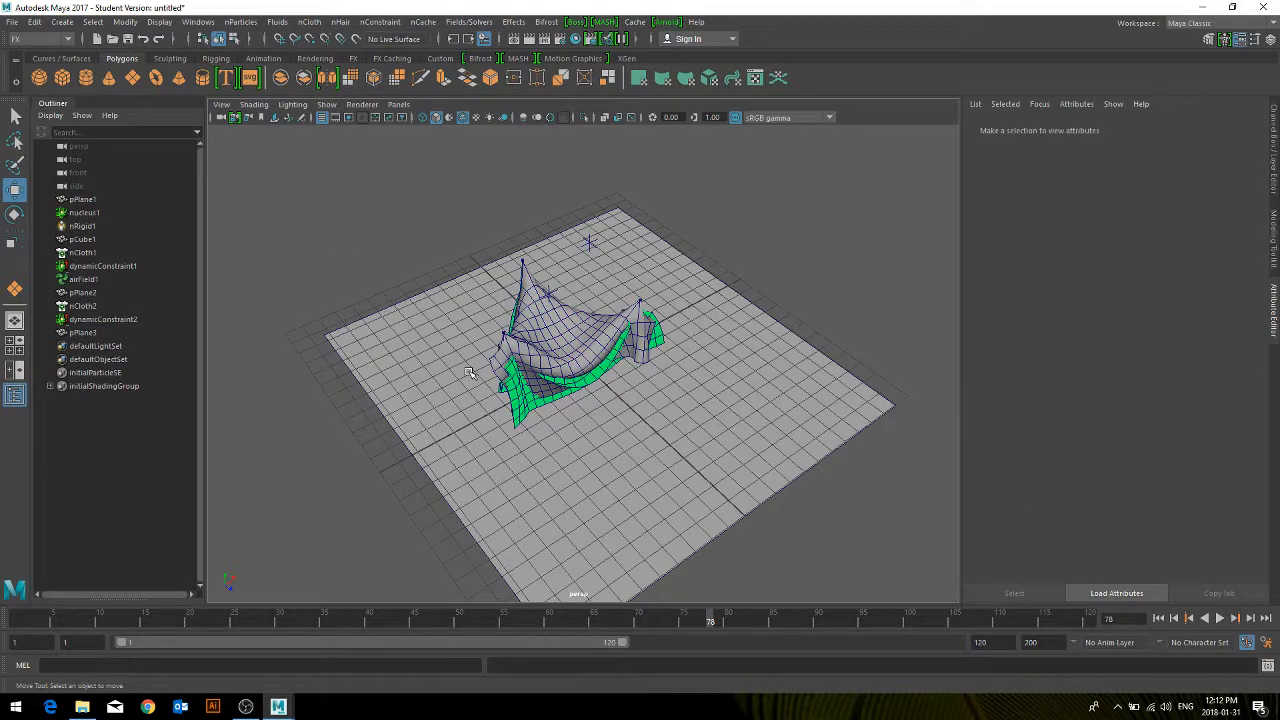
click(521, 410)
drag(494, 372, 442, 367)
alt+drag(550, 434, 459, 414)
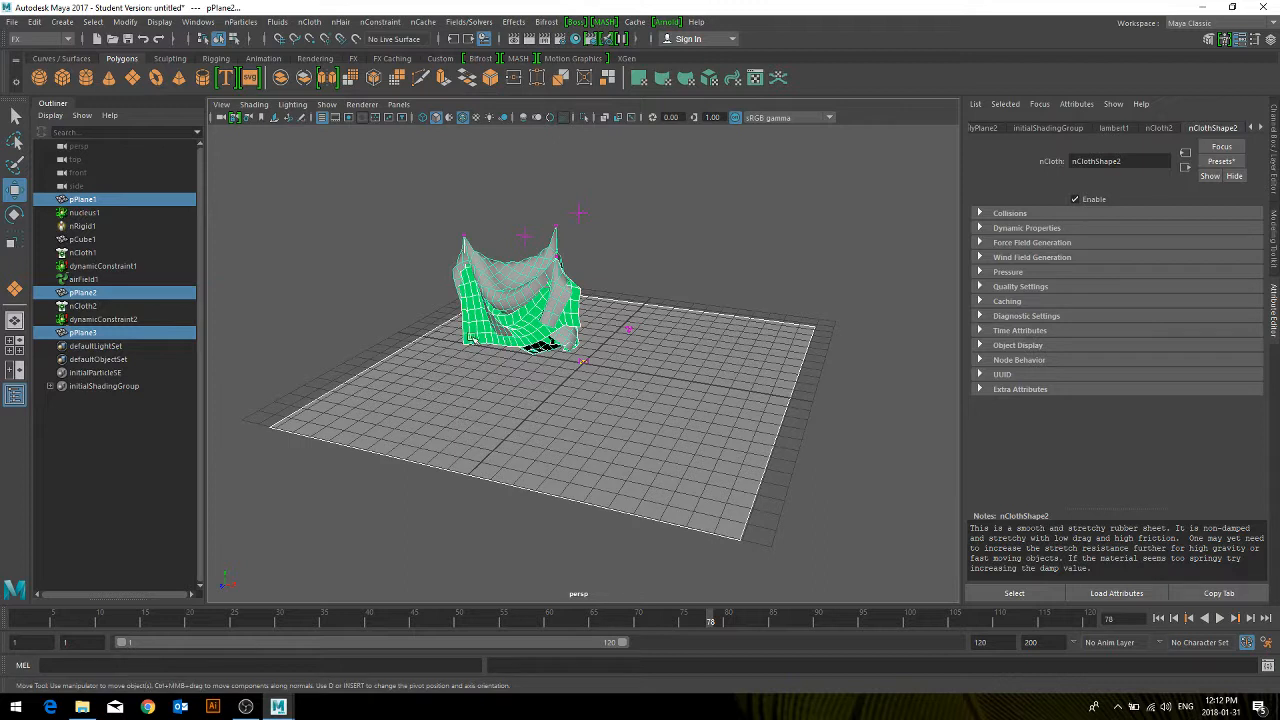
click(473, 339)
key(Delete)
Step: Duplicate the draped cloth at the stopped frame and shift the copy clear of the collider plane, to about -88 in Translate X
click(513, 301)
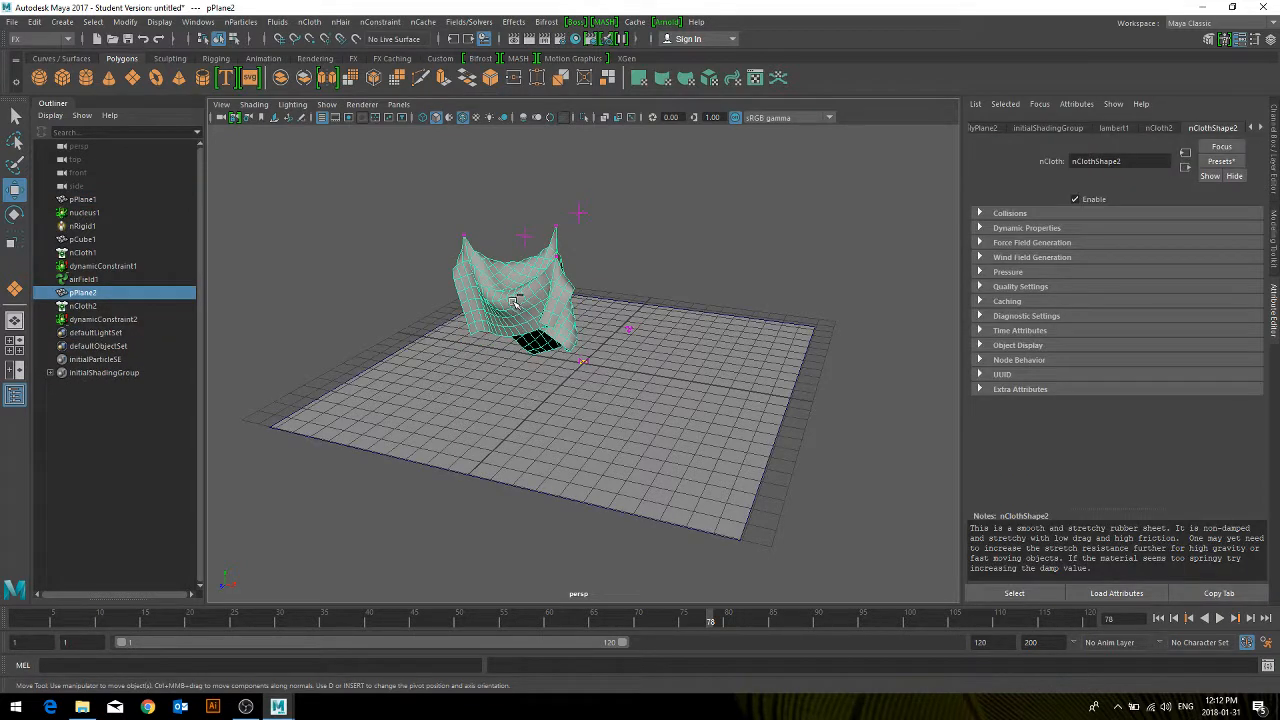
key(ctrl+d)
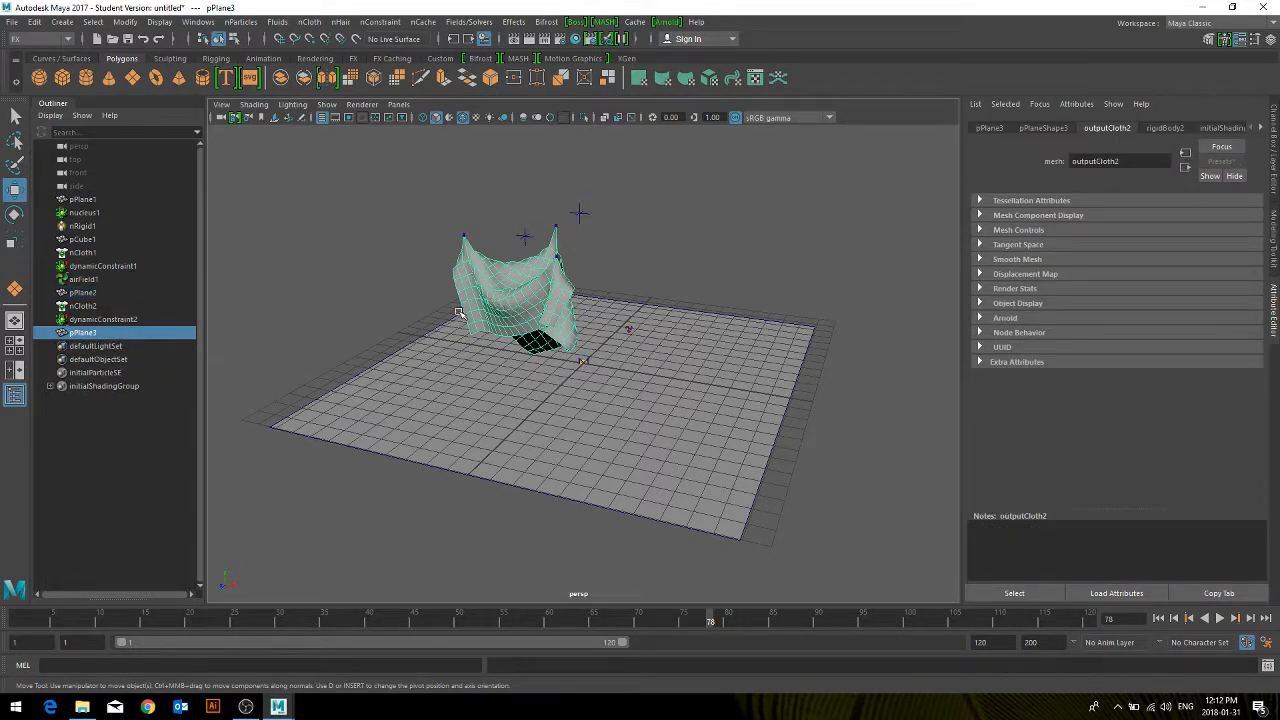
click(1275, 163)
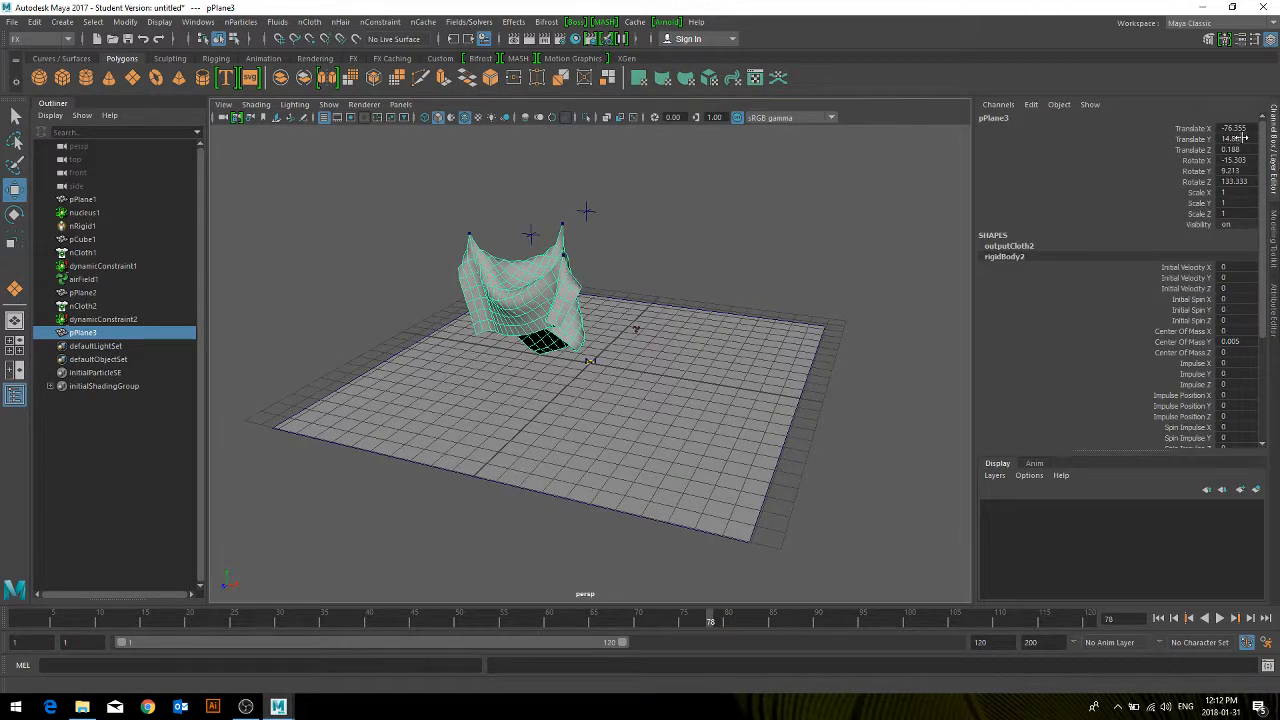
click(1212, 130)
middle_drag(943, 200, 340, 288)
alt+drag(341, 289, 553, 414)
scroll(302, 384, up, 4)
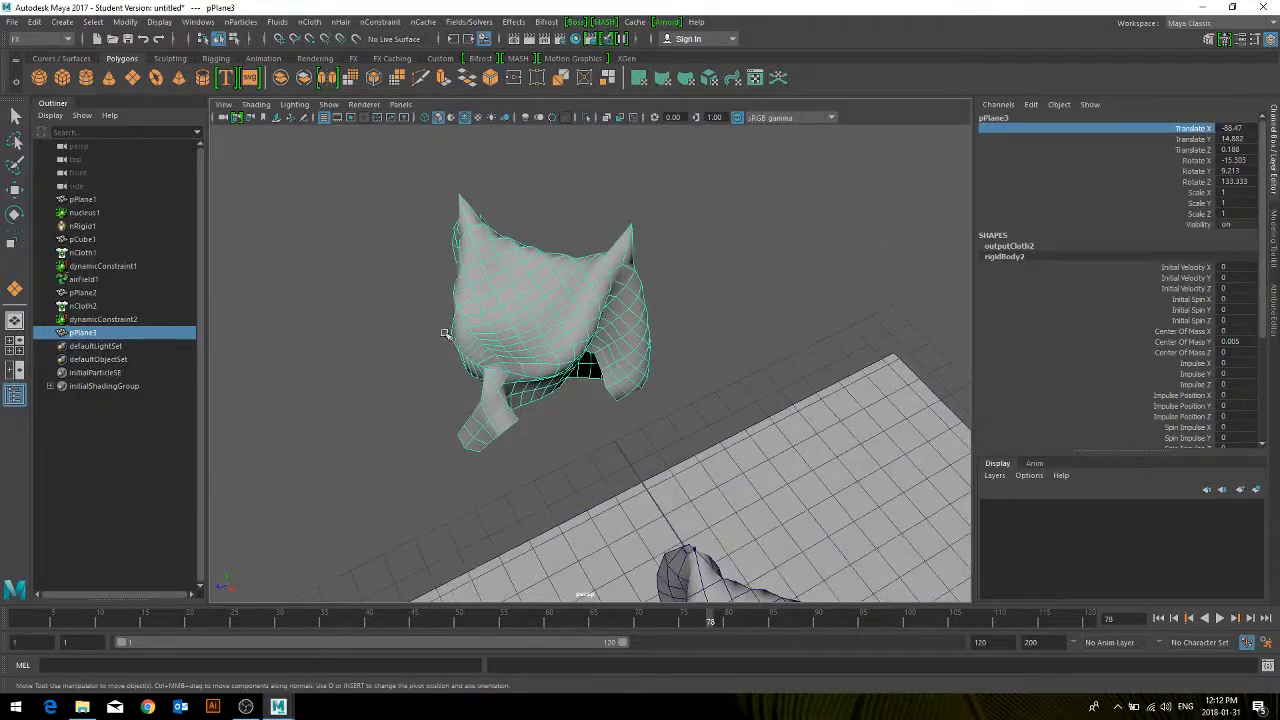
Step: Open "Example 5 - basic ncloth - cloth on balls.mb" from the USB disk's Animation Tutorials folder, discarding changes to the untitled scene
click(16, 22)
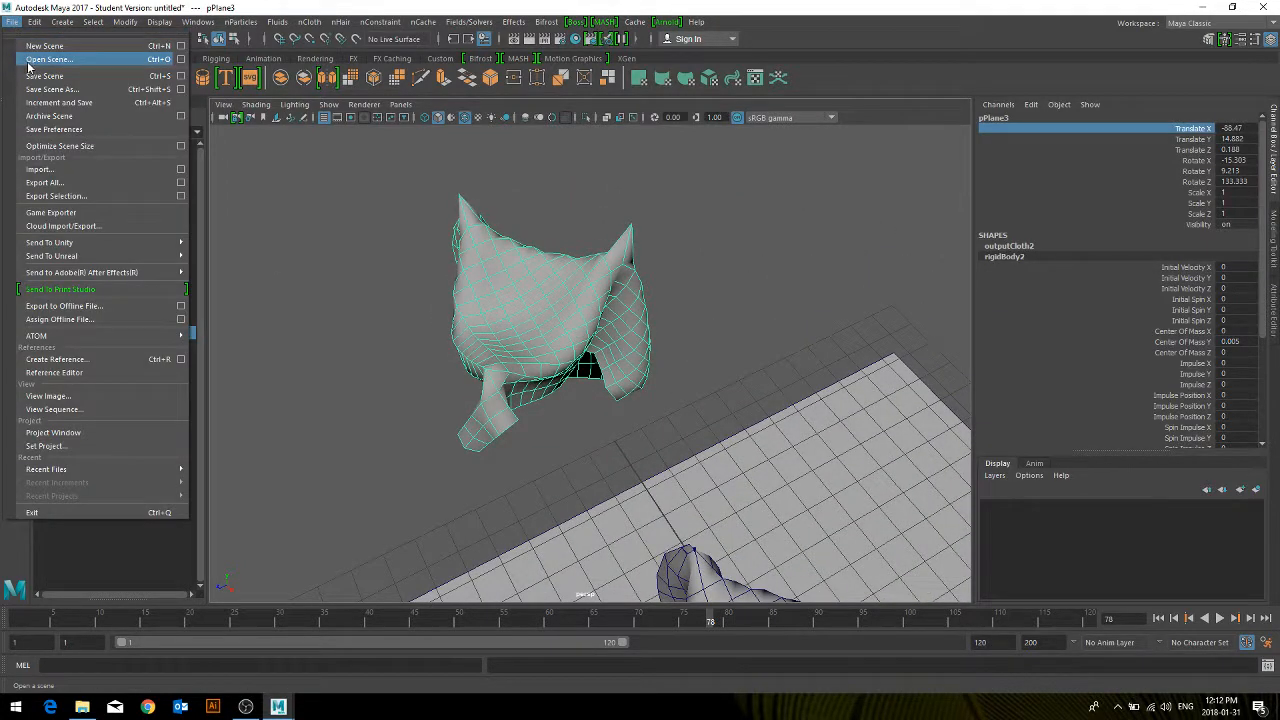
click(30, 60)
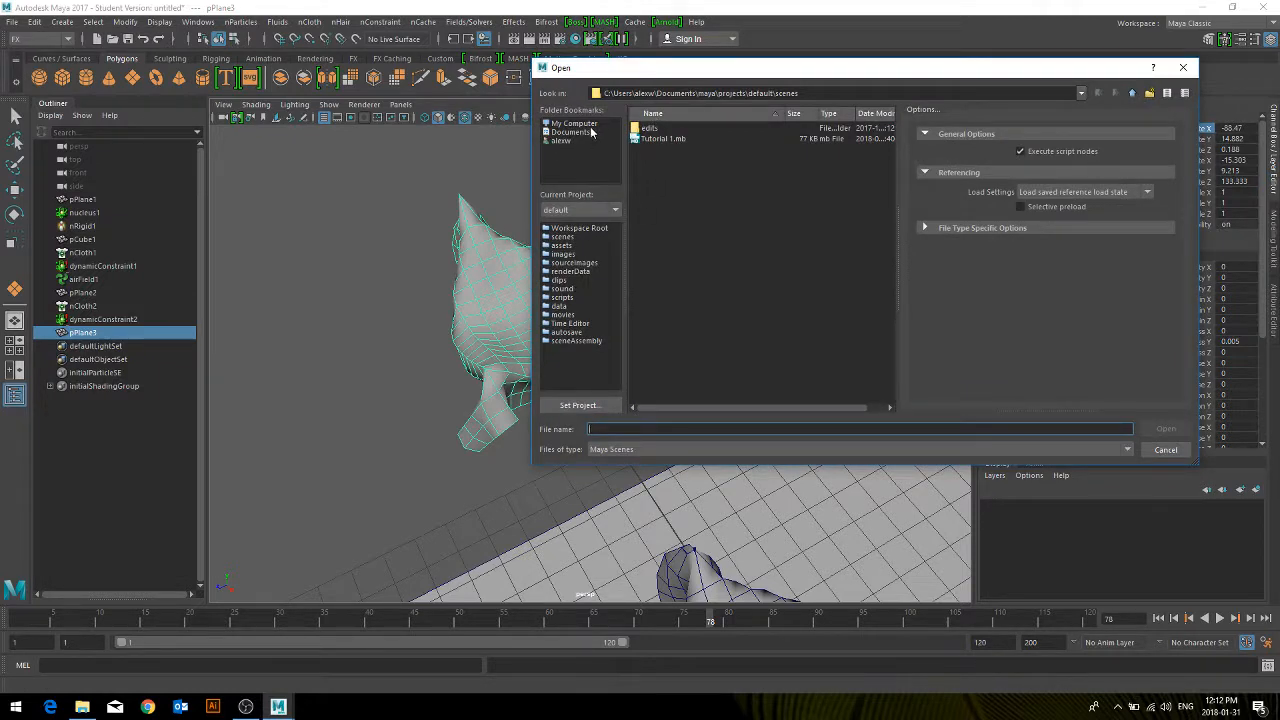
click(574, 123)
click(656, 150)
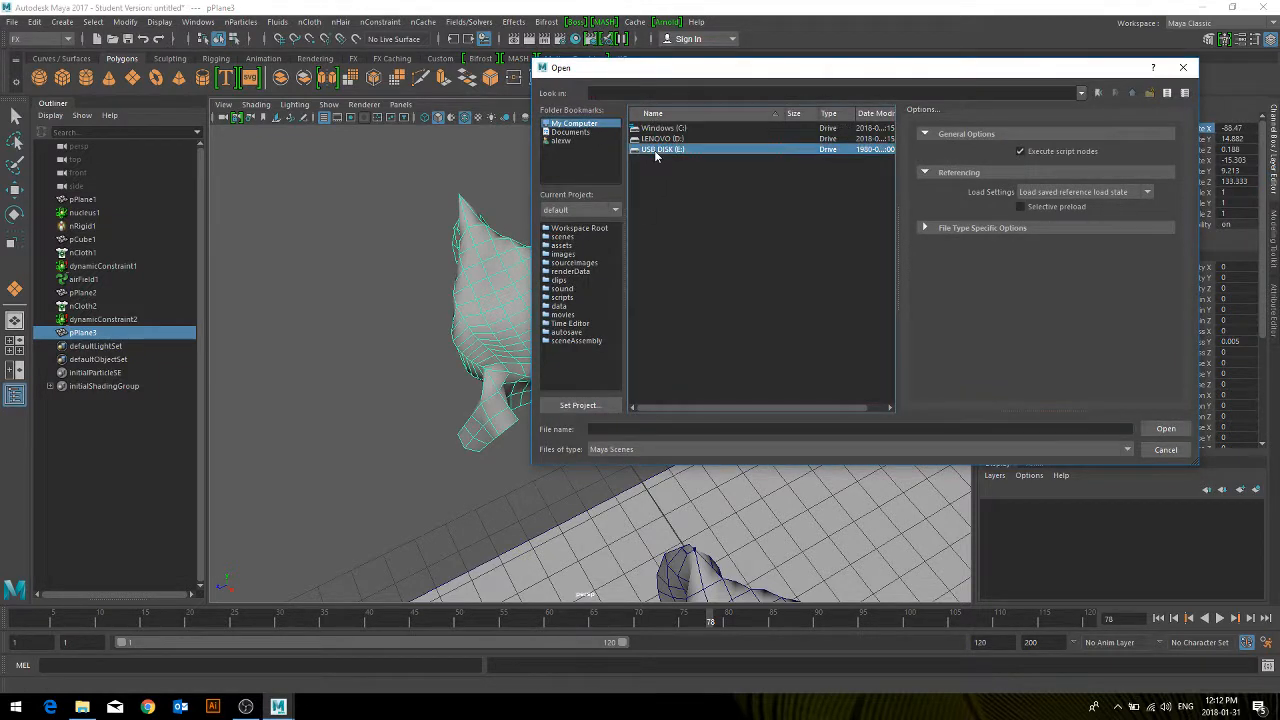
double_click(656, 151)
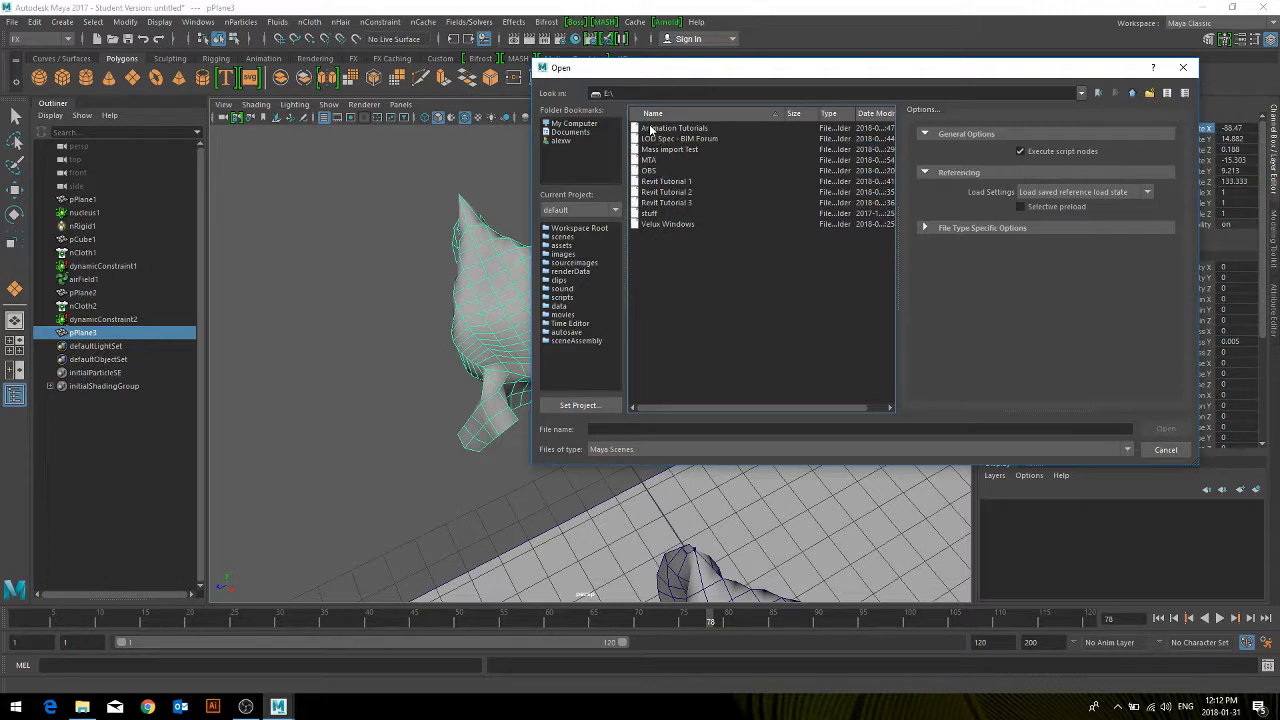
double_click(651, 128)
click(662, 160)
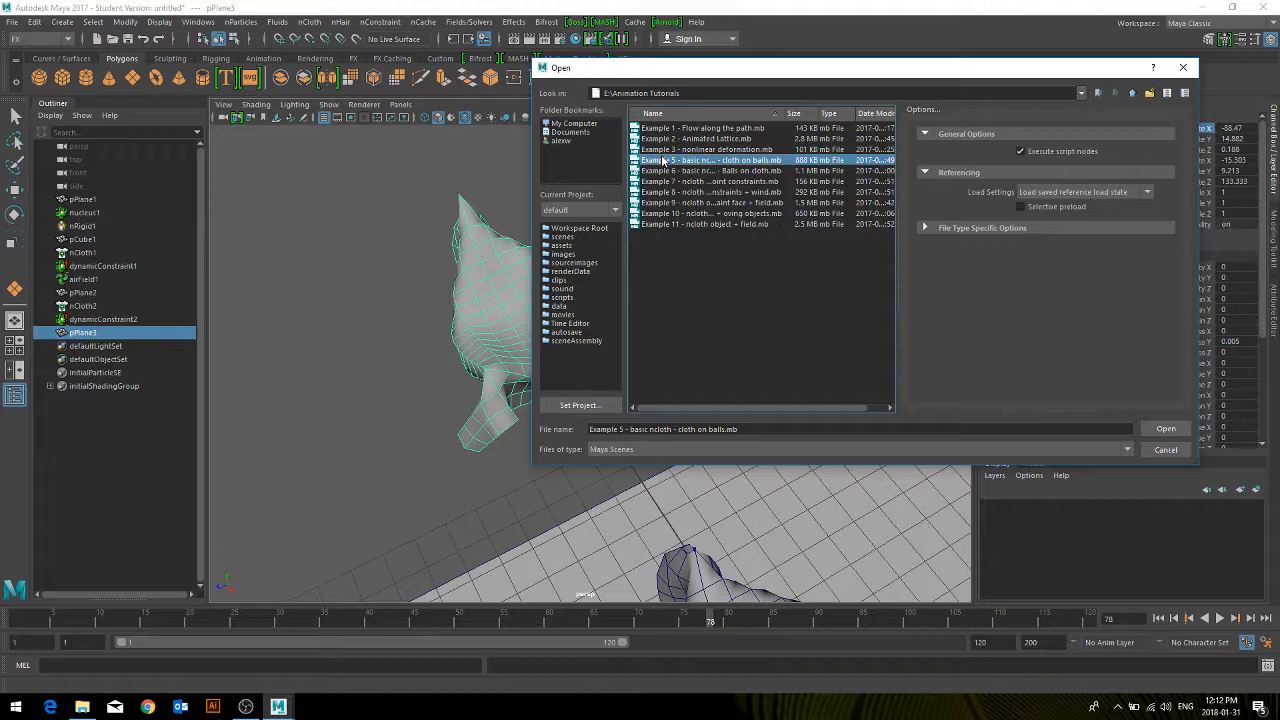
double_click(663, 160)
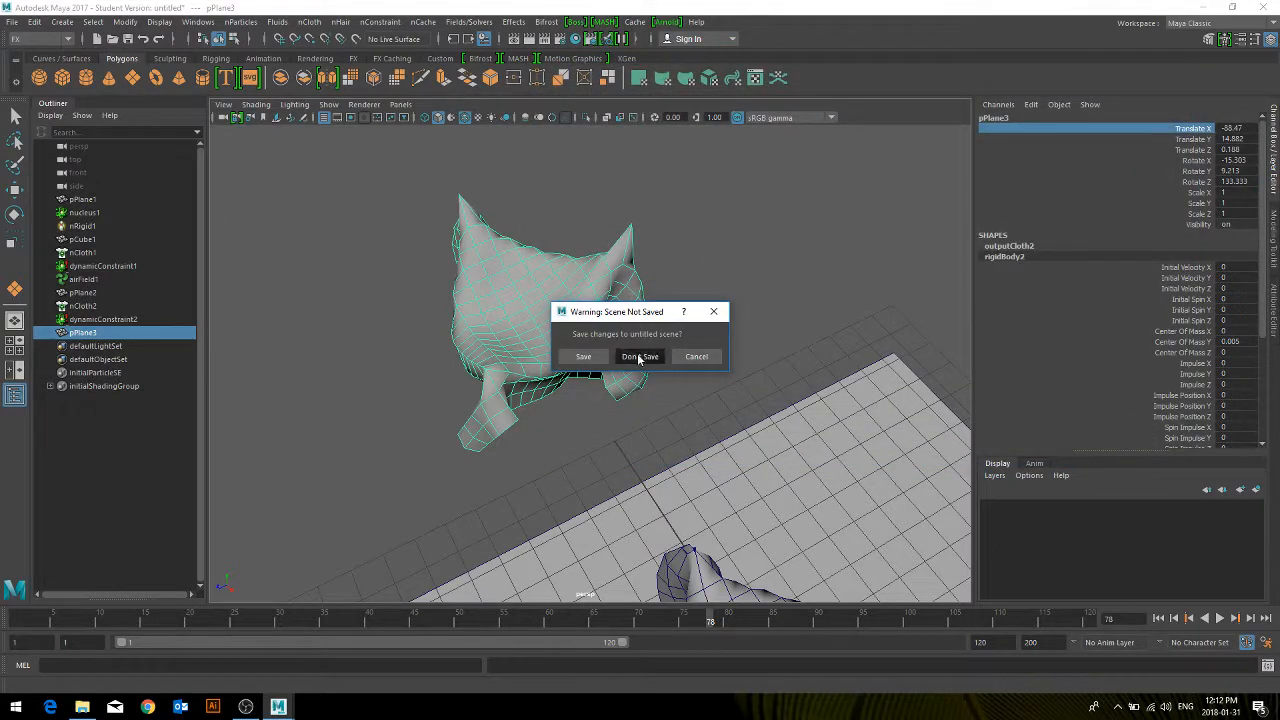
click(639, 357)
click(611, 366)
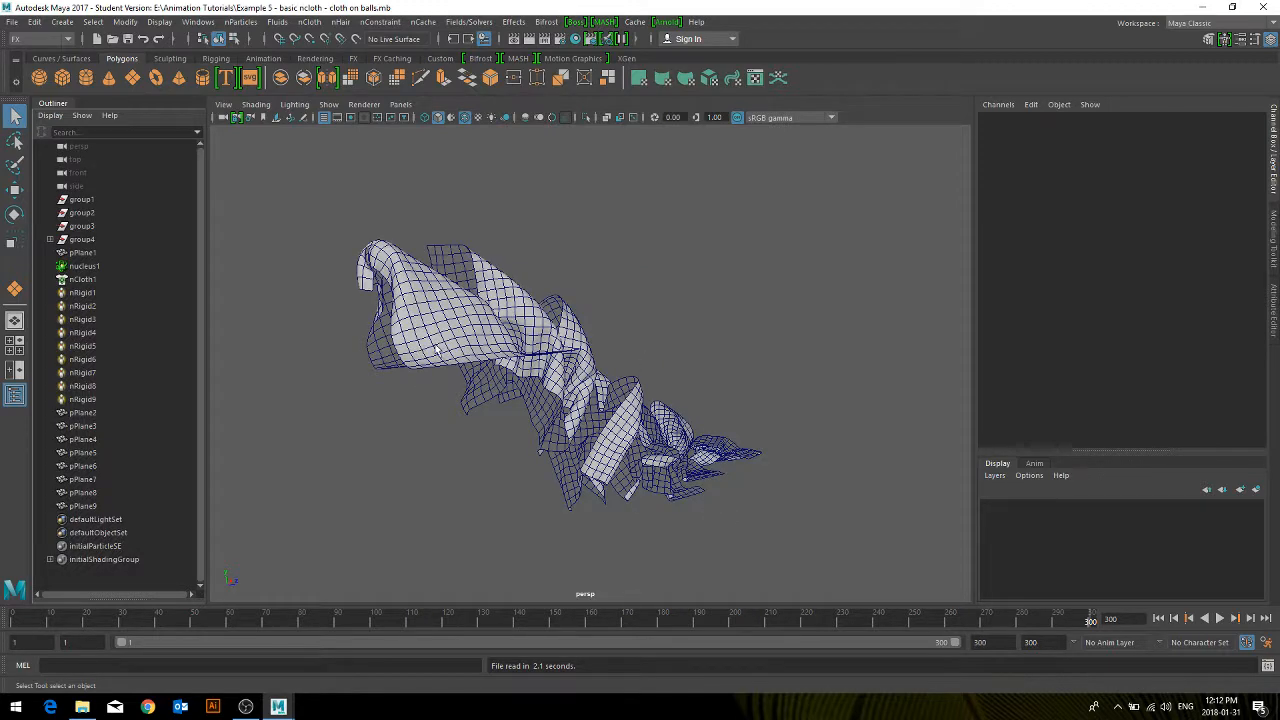
Step: Frame the flat cloth plane above the column of balls and play the simulation to examine the cloth falling over them
alt+drag(580, 355, 474, 254)
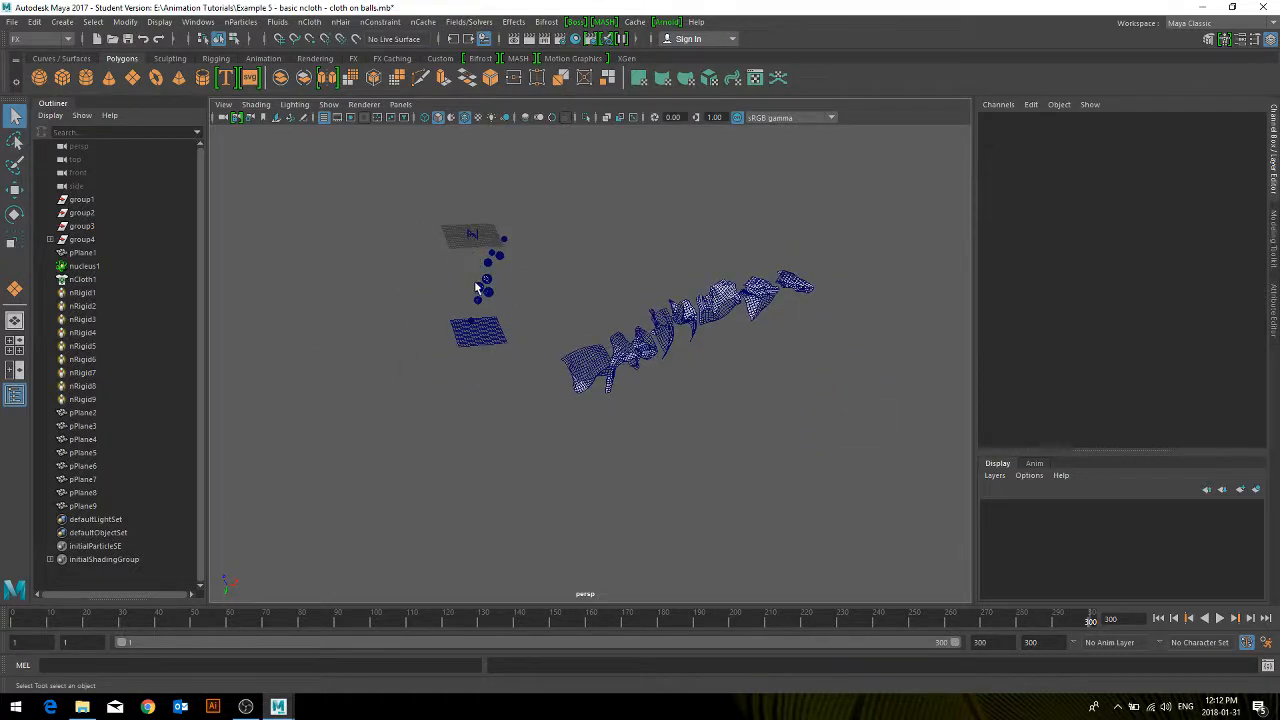
scroll(375, 290, up, 5)
alt+middle_drag(375, 291, 468, 388)
scroll(470, 389, up, 2)
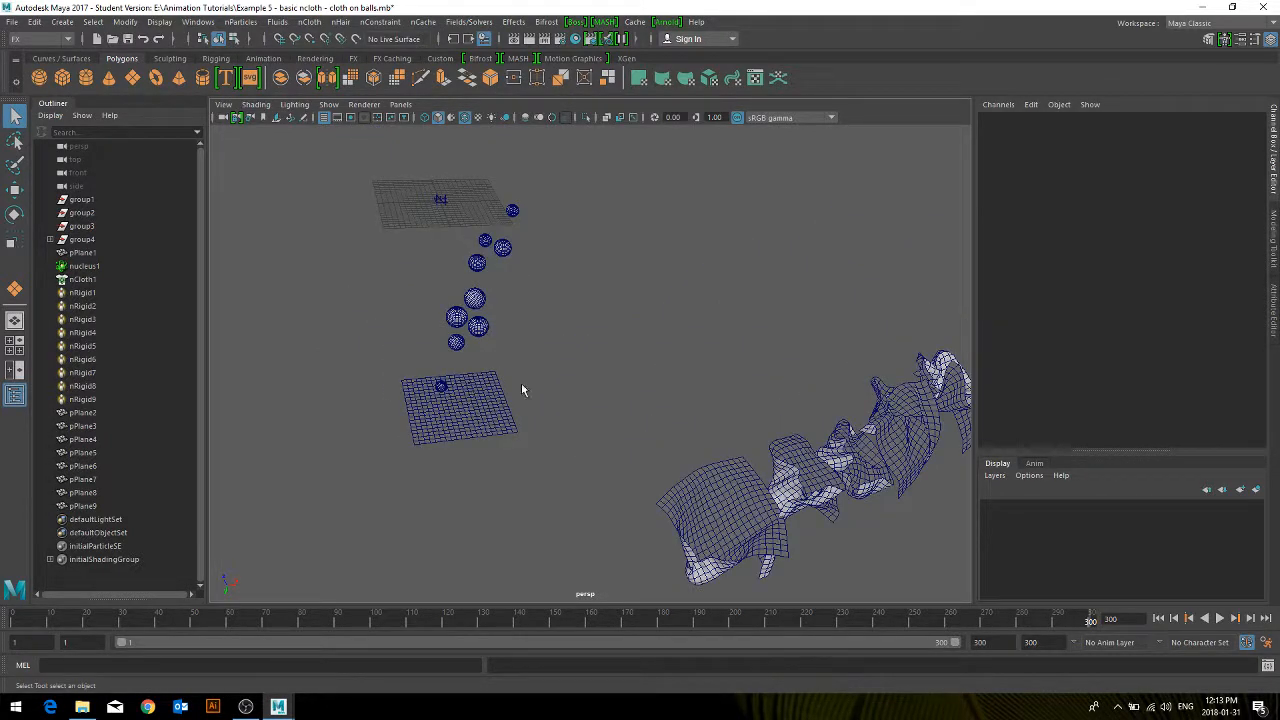
click(1218, 620)
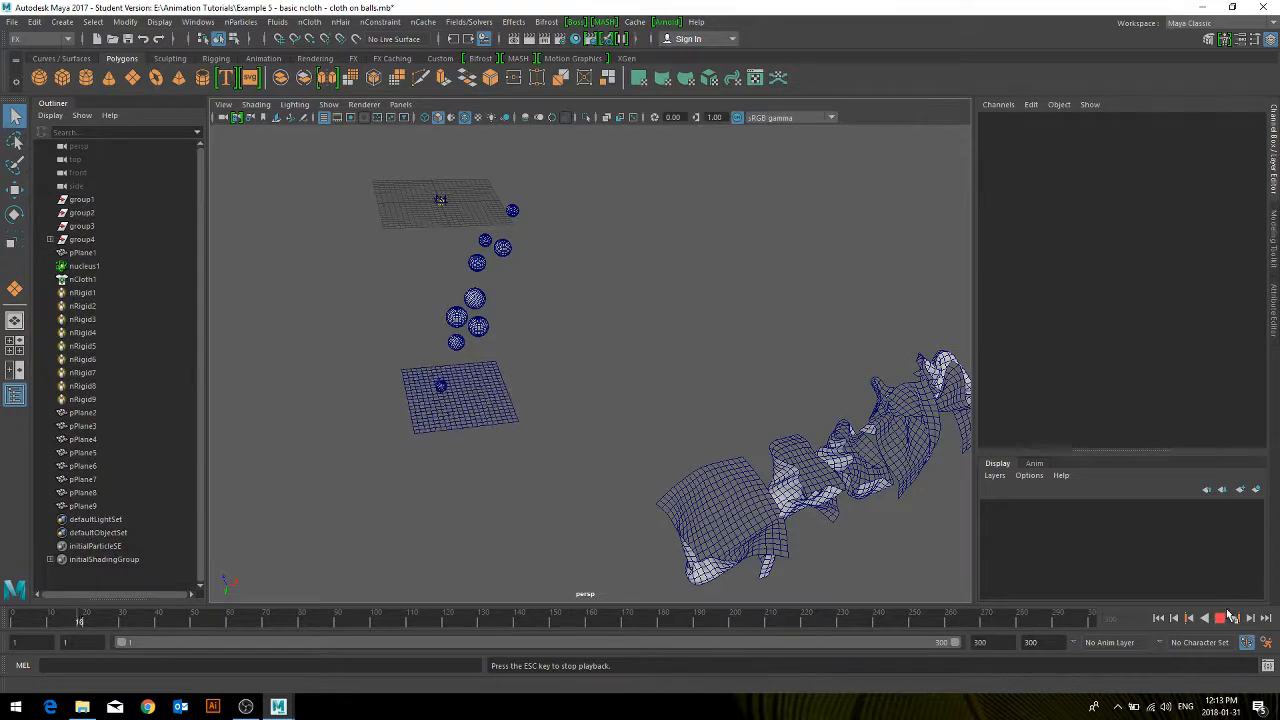
alt+drag(600, 400, 664, 508)
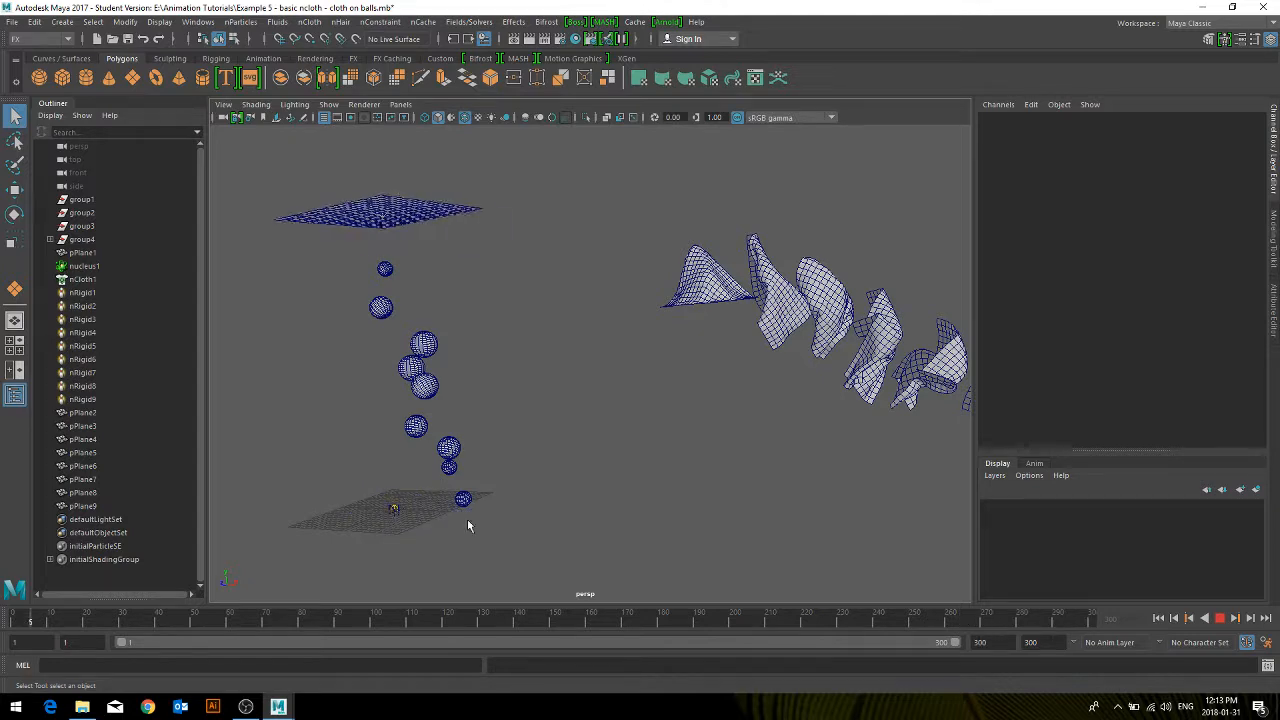
Step: Open "Example 6 - basic ncloth 2 - Balls on cloth.mb" without saving changes to the current scene
click(11, 22)
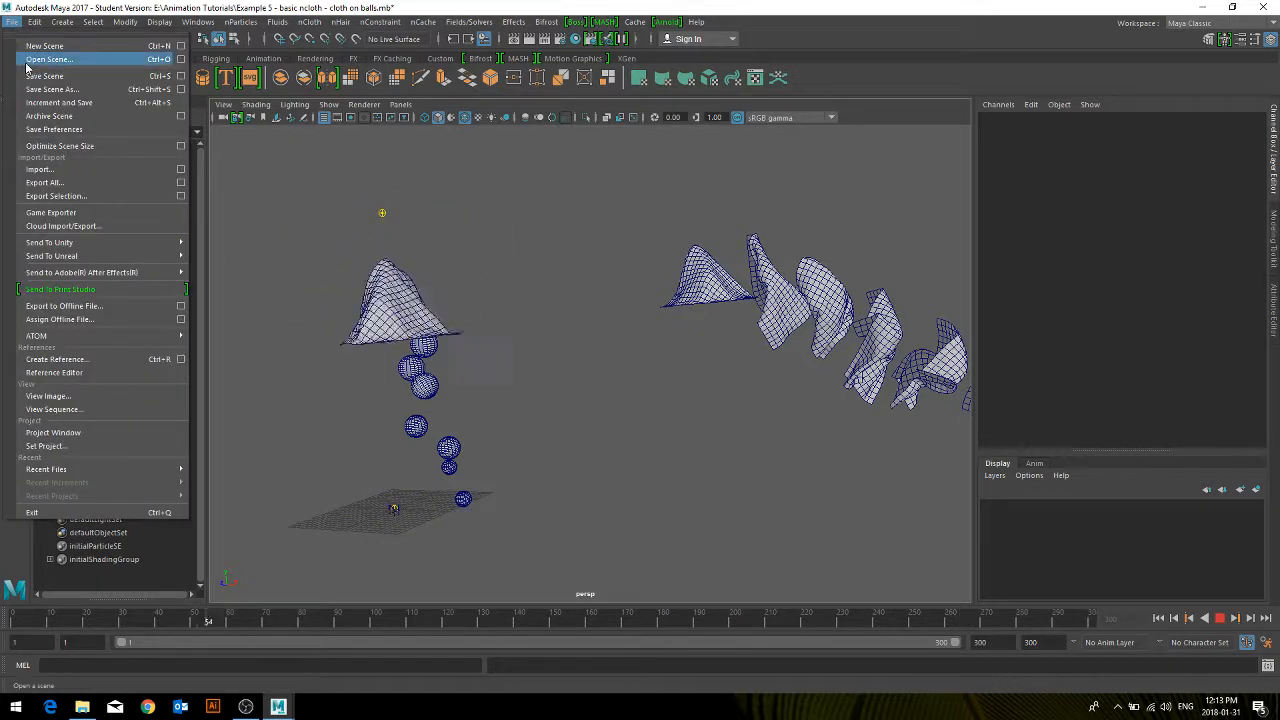
click(27, 62)
double_click(676, 172)
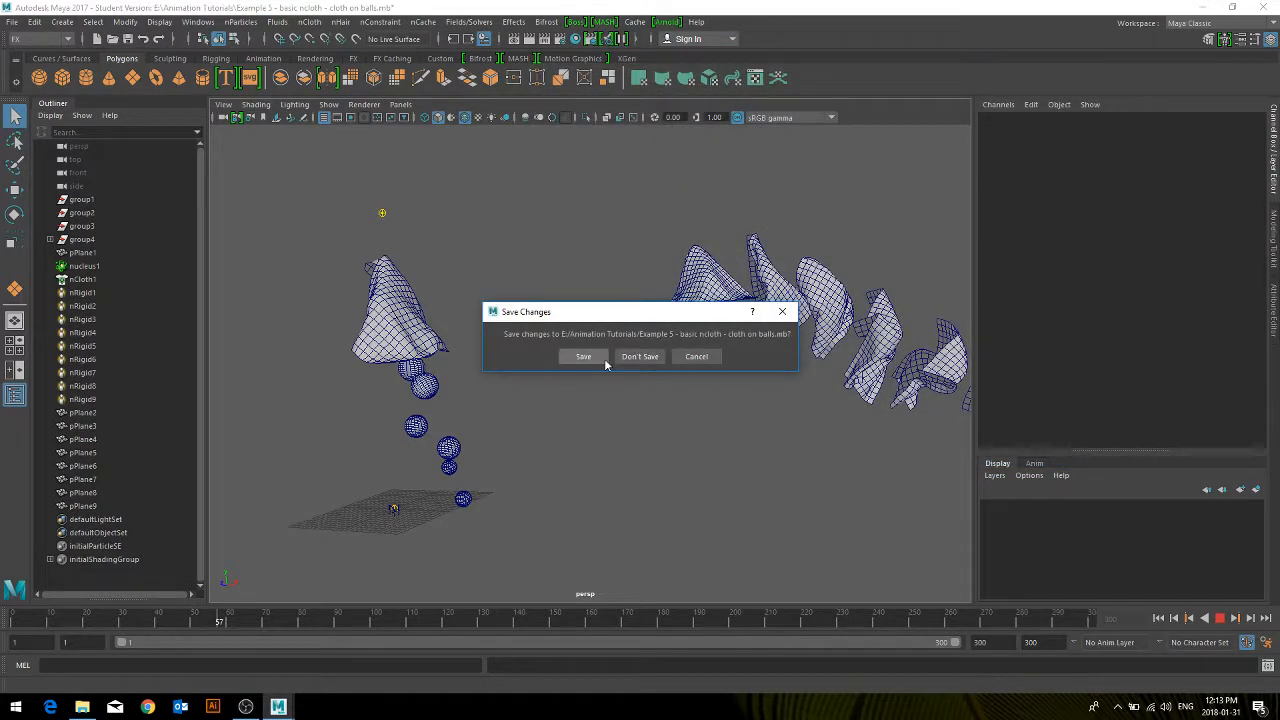
click(628, 362)
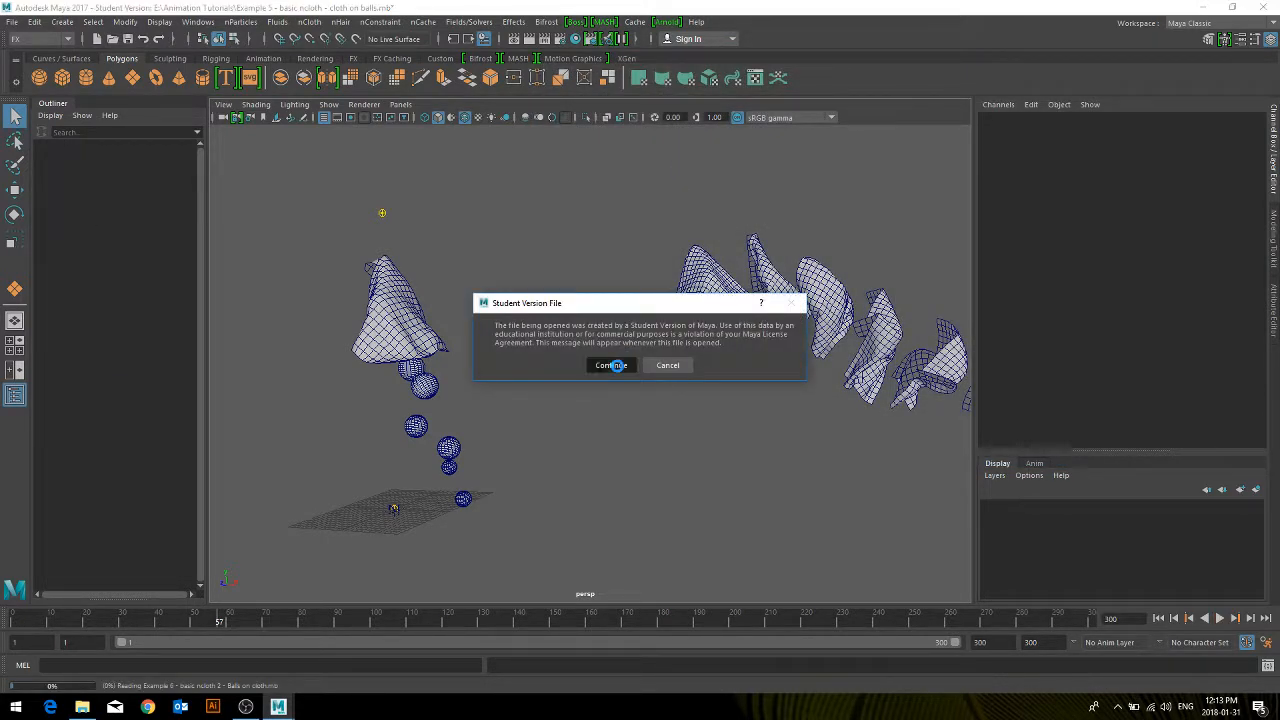
click(612, 365)
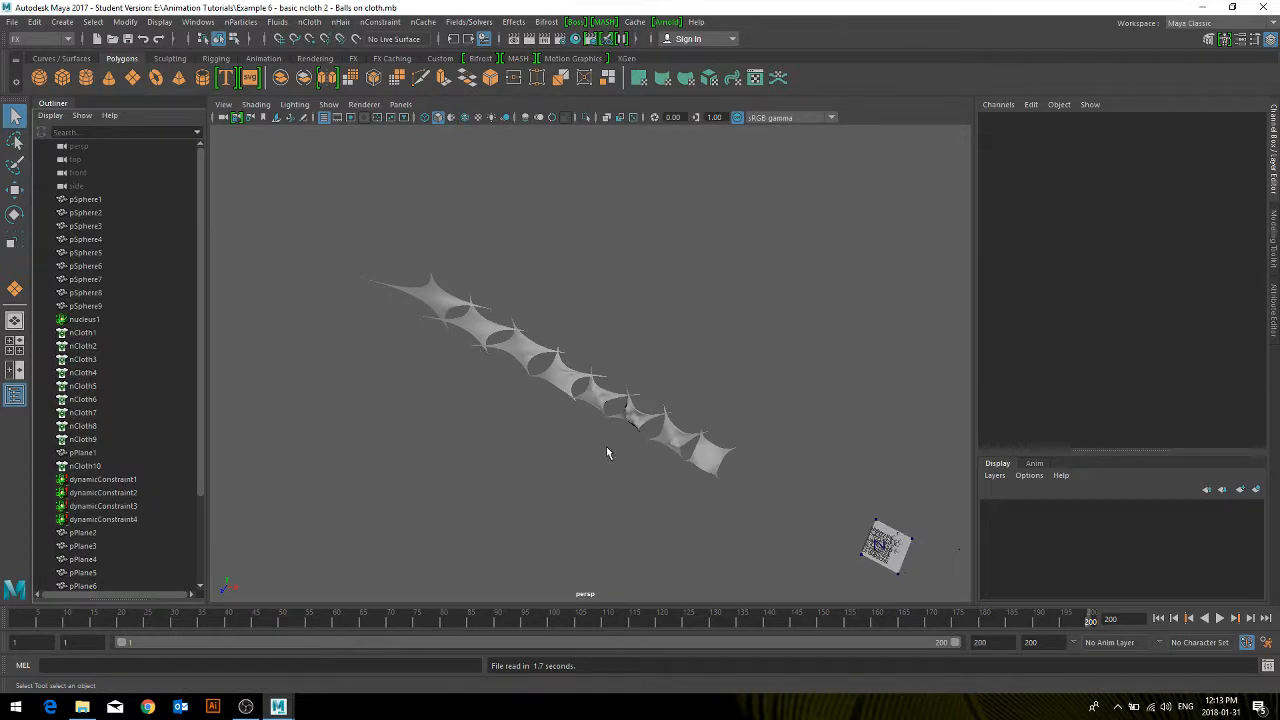
Step: Play the simulation of balls dropping onto the corner-pinned cloth, examine how it stretches and rebounds, and stop playback partway
click(776, 453)
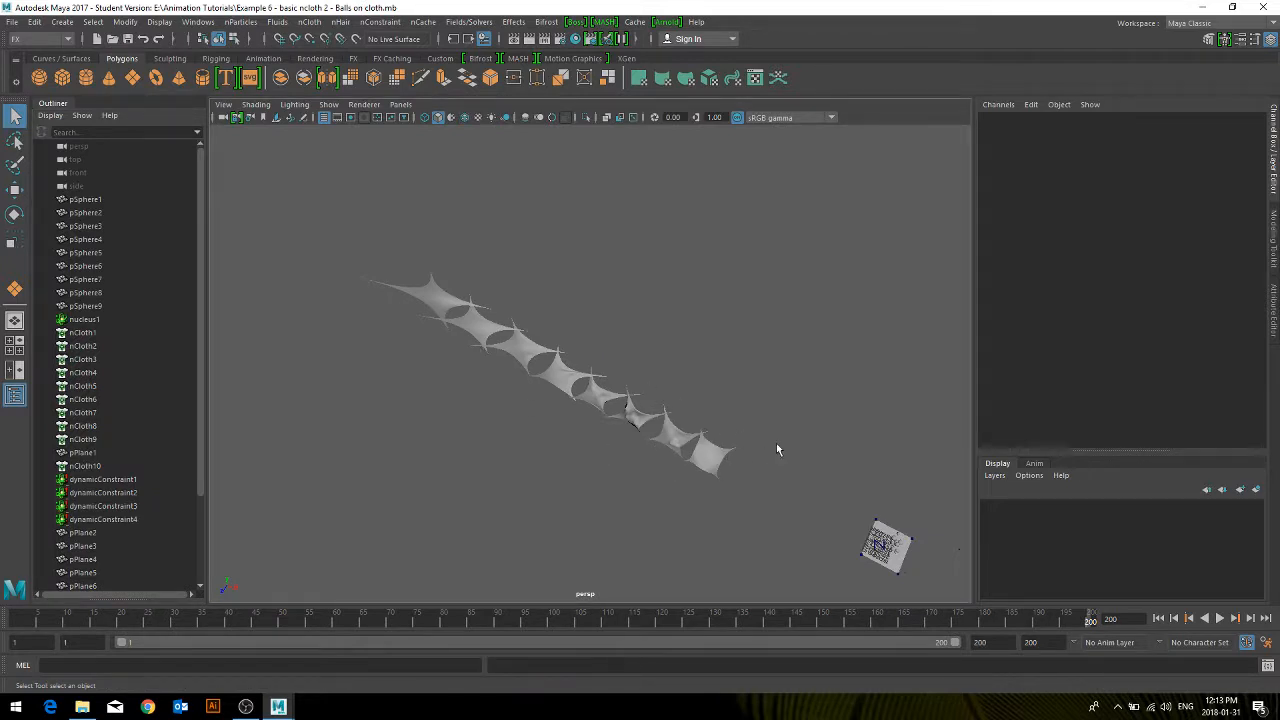
scroll(777, 443, up, 6)
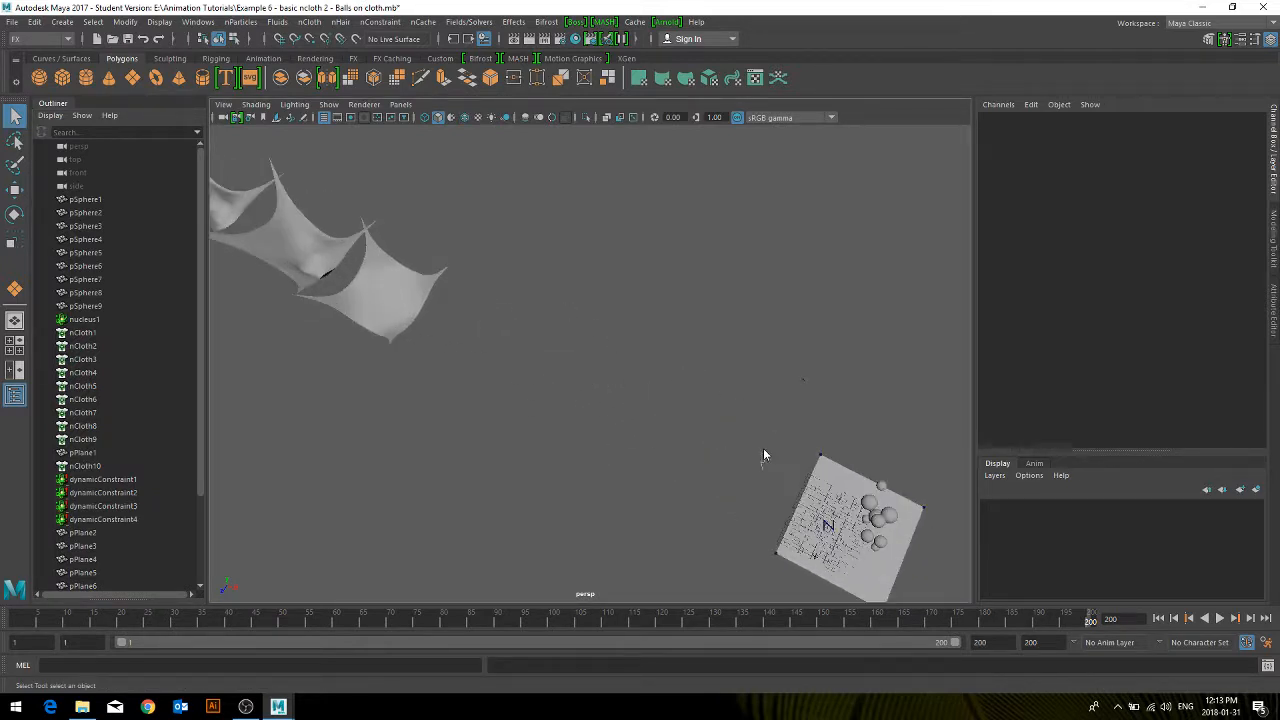
alt+drag(769, 474, 736, 413)
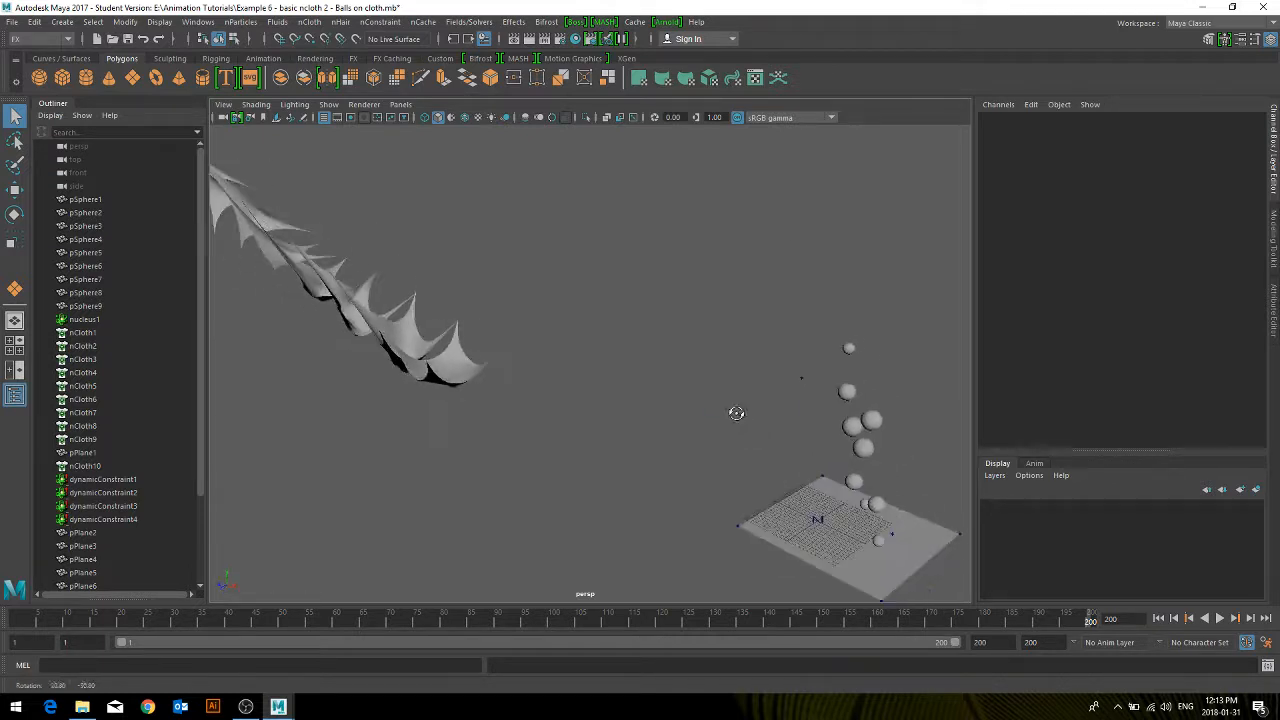
alt+middle_drag(823, 518, 663, 400)
scroll(659, 420, up, 5)
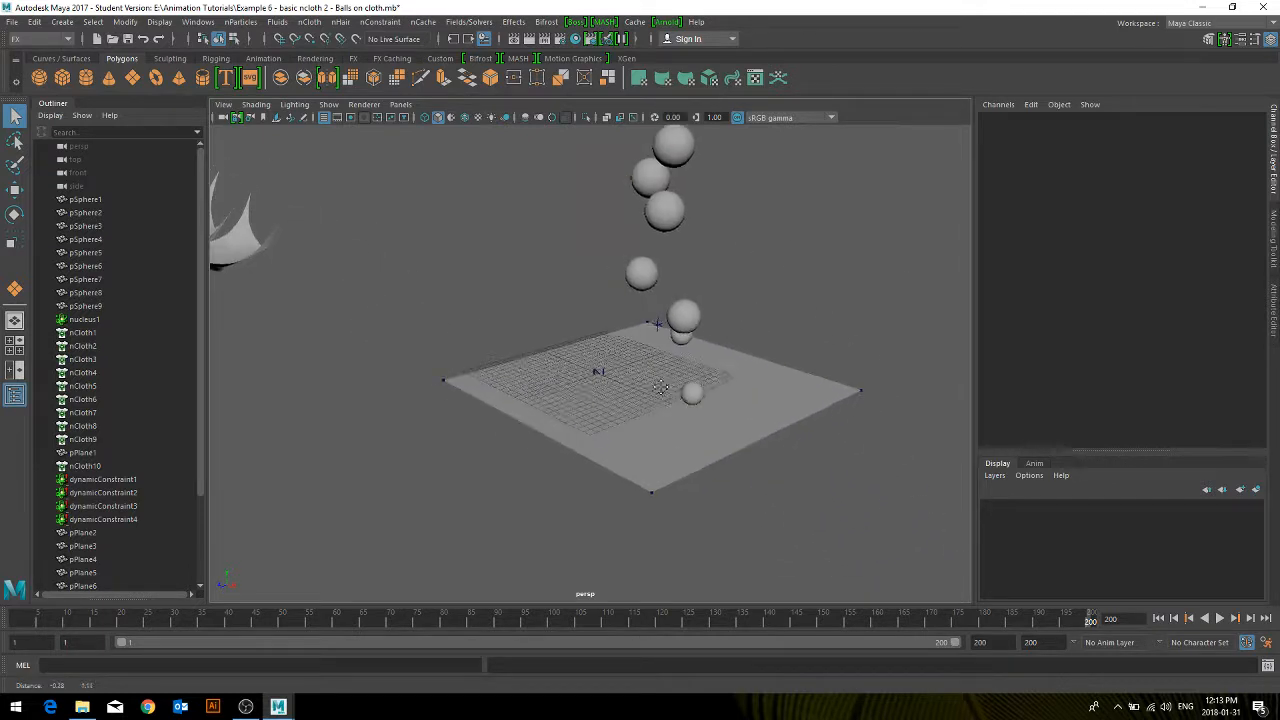
scroll(659, 440, down, 5)
click(1222, 622)
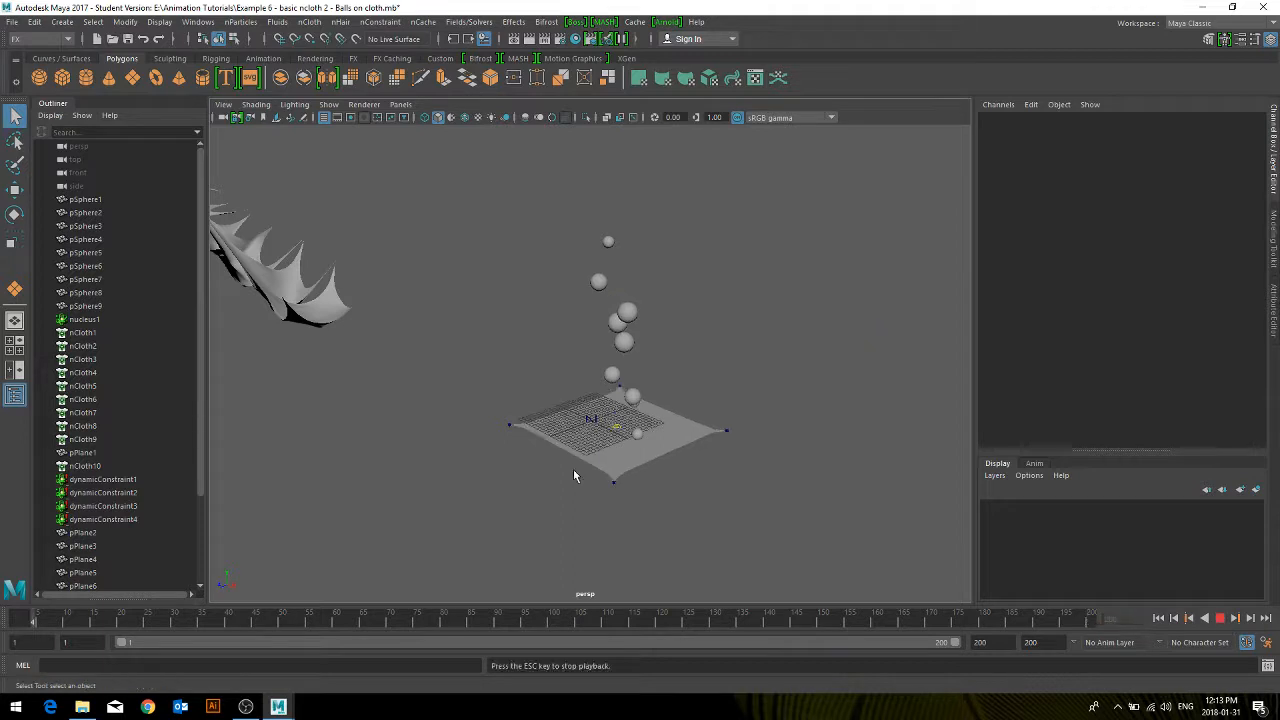
mouse_move(573, 469)
alt+mouse_down()
mouse_move(580, 446)
mouse_move(580, 470)
alt+mouse_up()
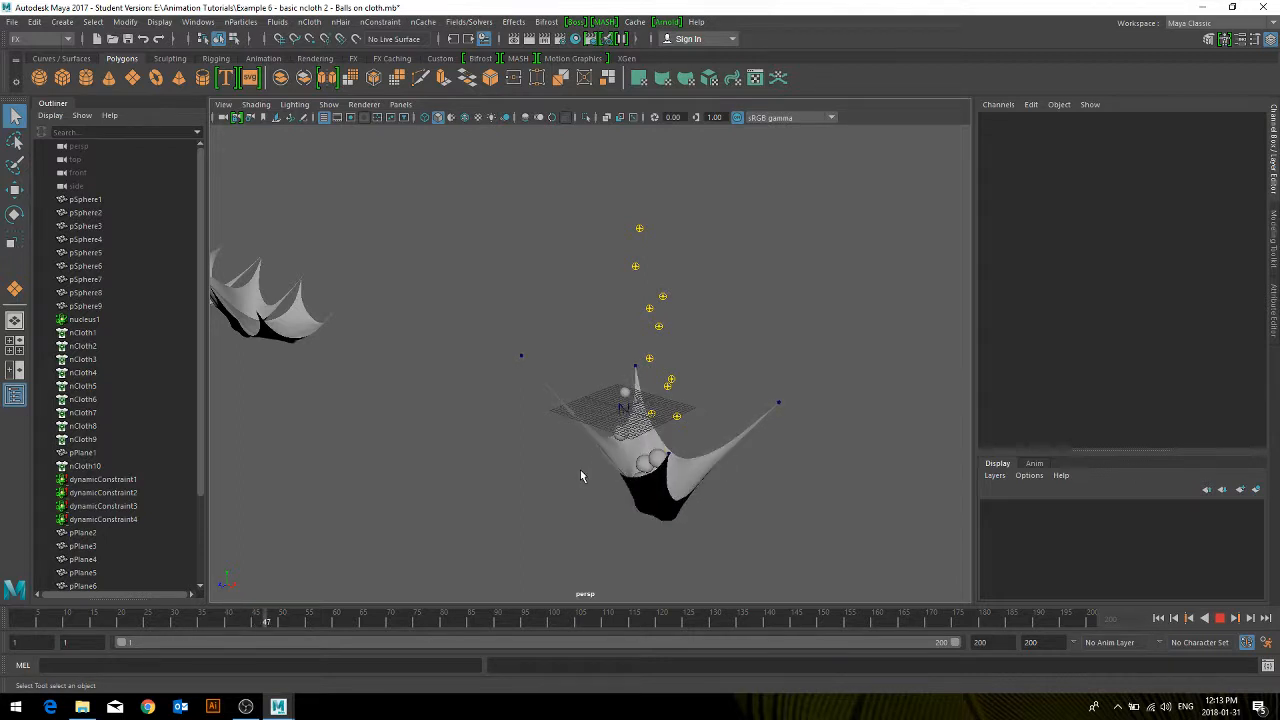
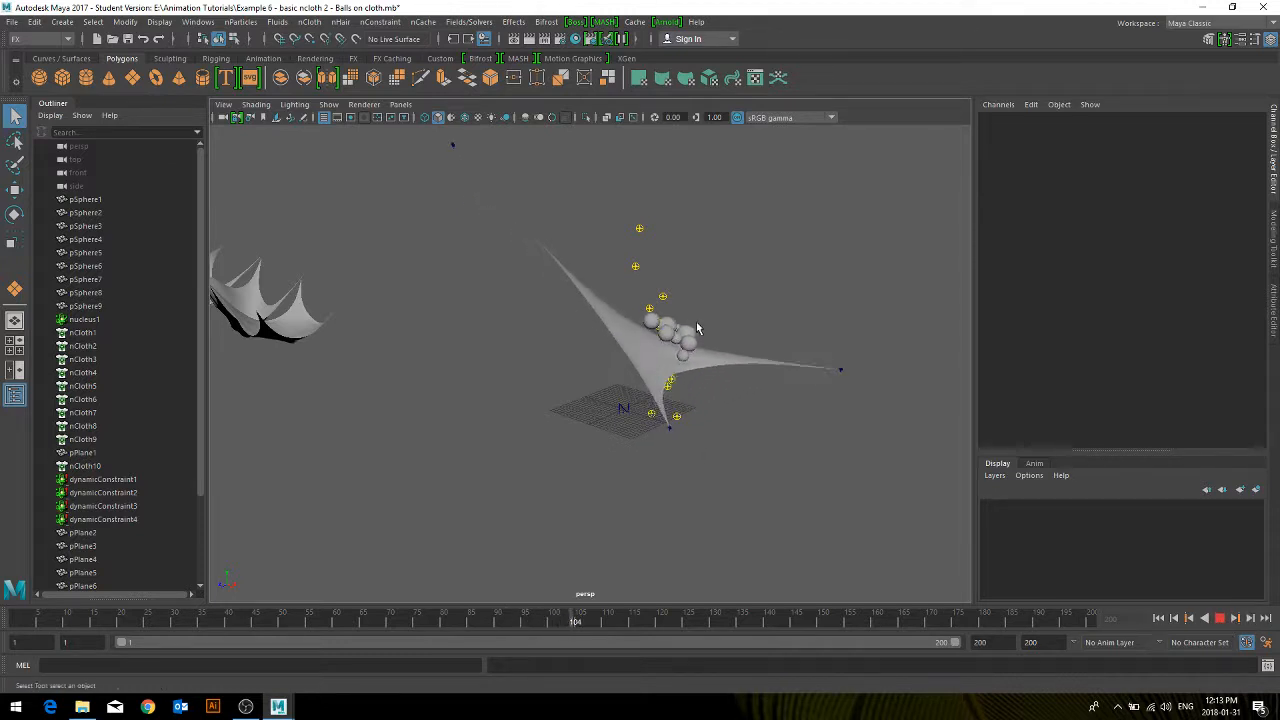
scroll(780, 312, up, 2)
mouse_move(864, 299)
alt+mouse_down()
mouse_move(849, 323)
mouse_move(867, 311)
alt+mouse_up()
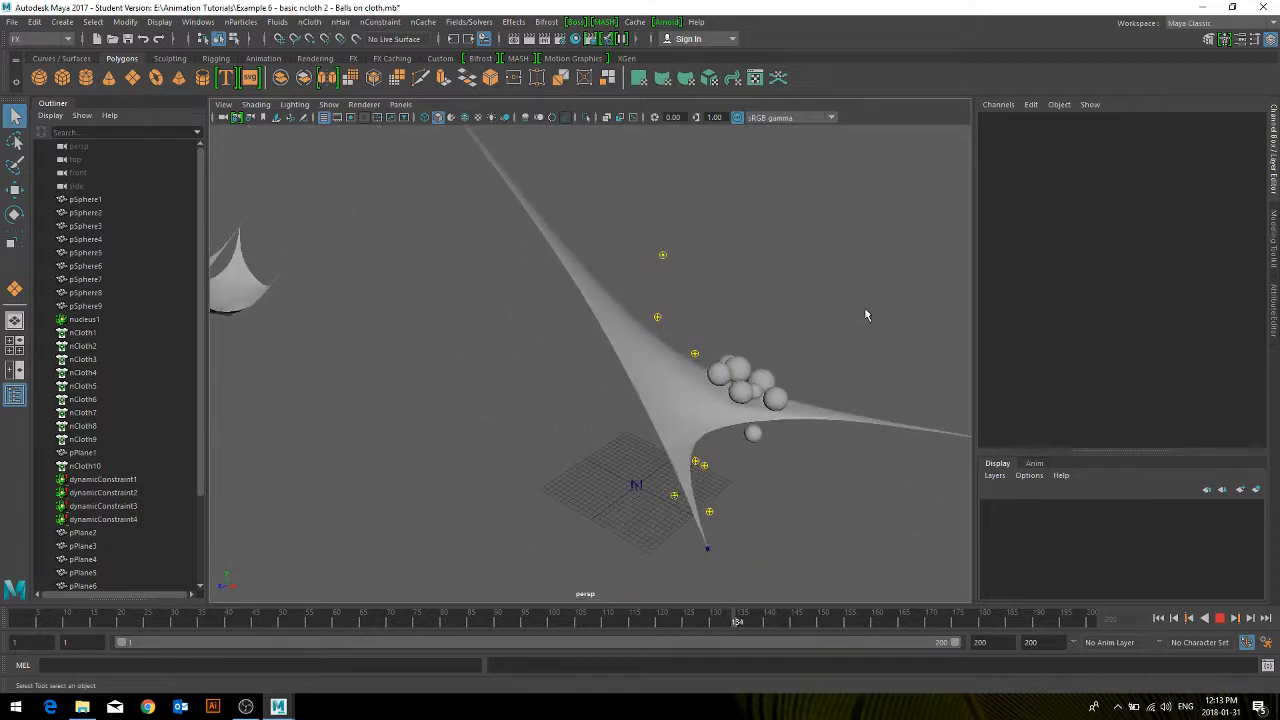
click(1220, 618)
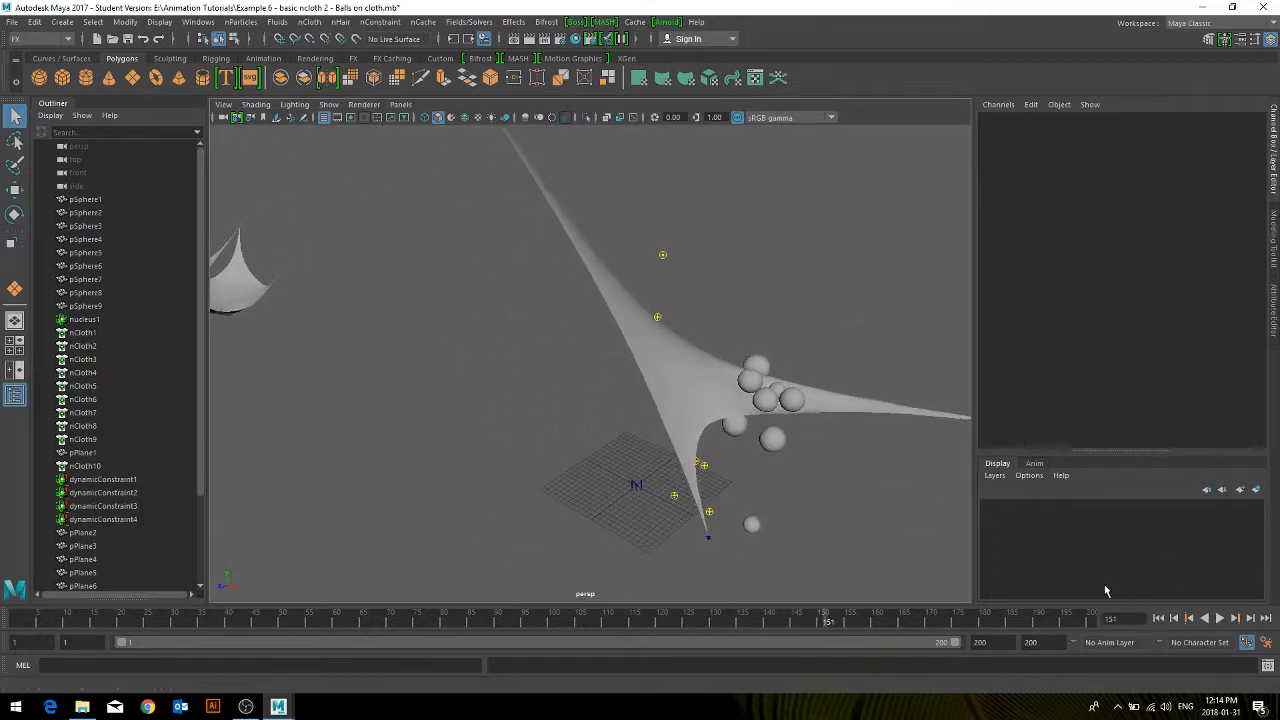
Step: Open "Example 7 - ncloth + point constraints.mb" without saving changes to the current scene
click(11, 22)
click(47, 59)
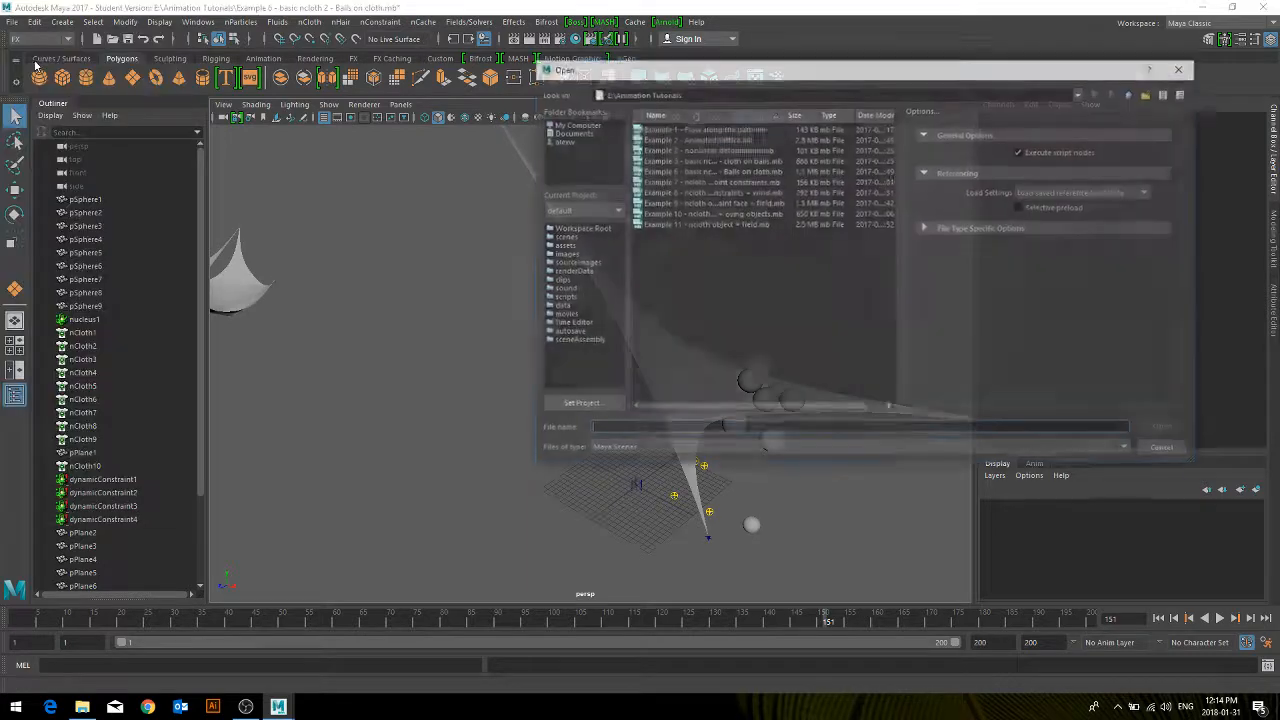
double_click(695, 182)
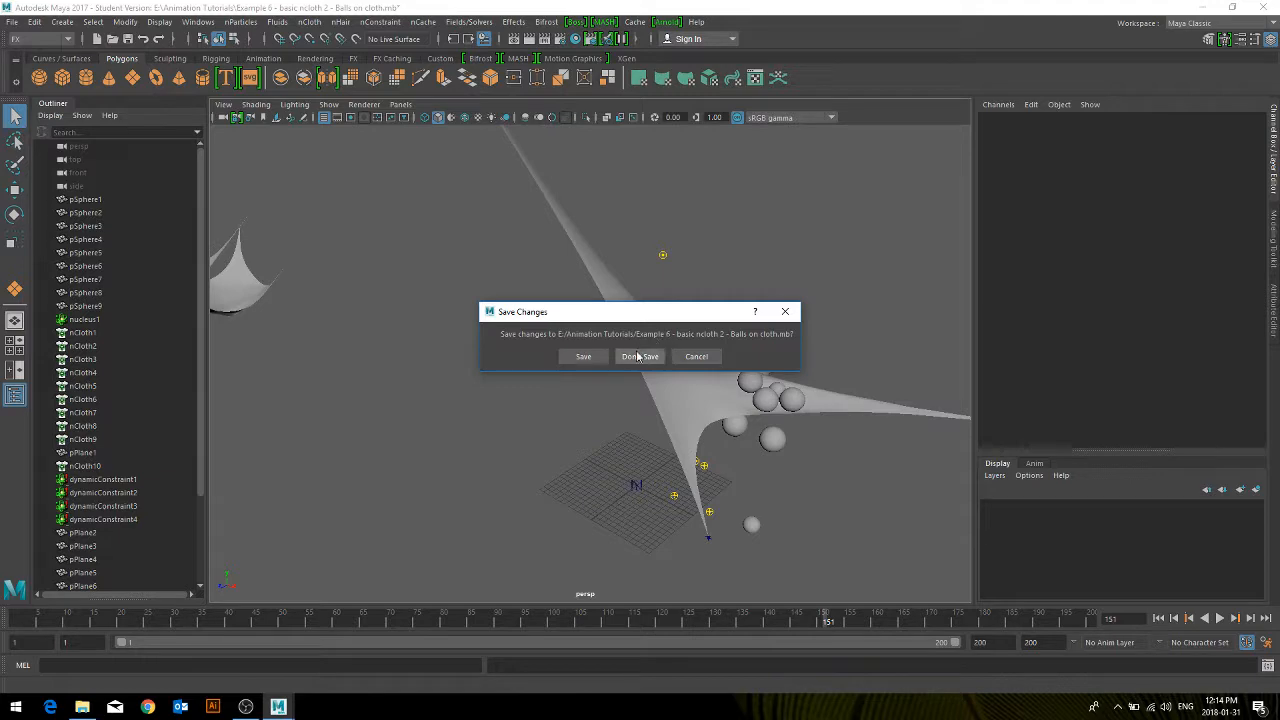
click(639, 357)
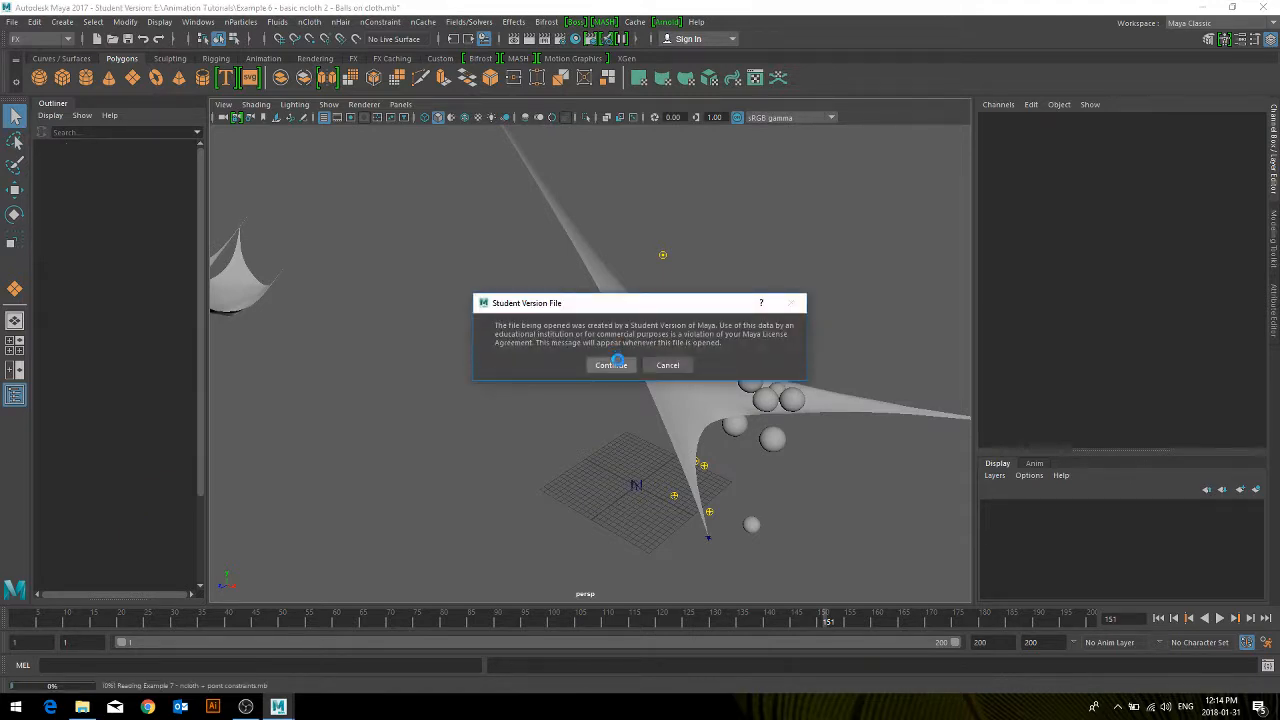
click(611, 365)
click(630, 380)
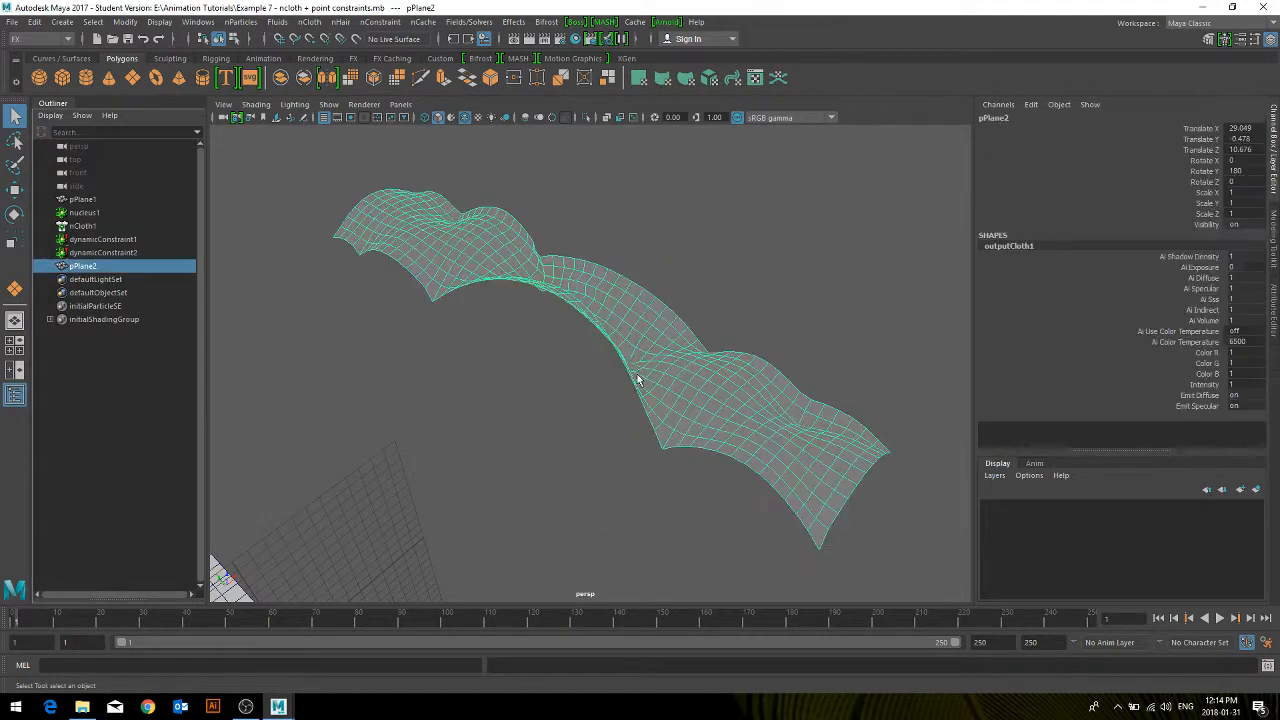
Step: Play the long point-constrained cloth's simulation, compare its sagging with the duplicated arched canopy, and stop playback
scroll(637, 380, down, 5)
mouse_move(409, 523)
alt+mouse_down()
mouse_move(380, 509)
mouse_move(403, 506)
alt+mouse_up()
scroll(430, 430, up, 3)
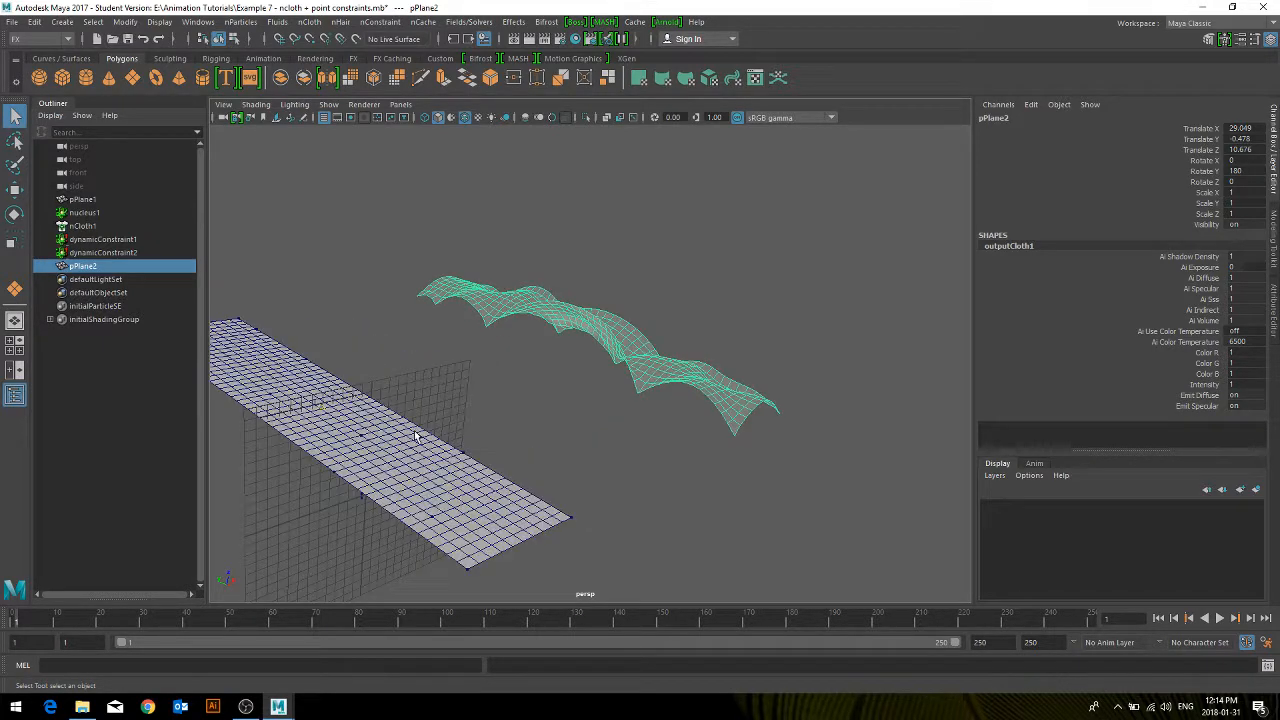
alt+drag(395, 450, 504, 430)
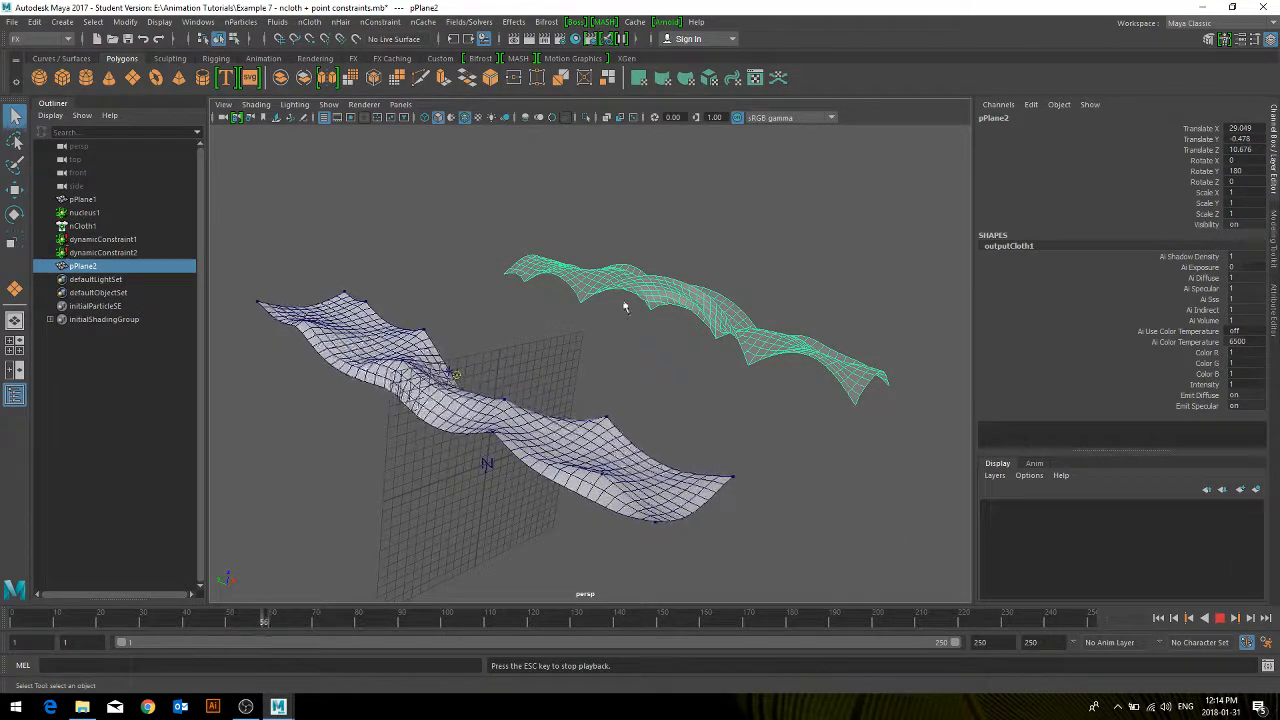
alt+drag(431, 514, 412, 490)
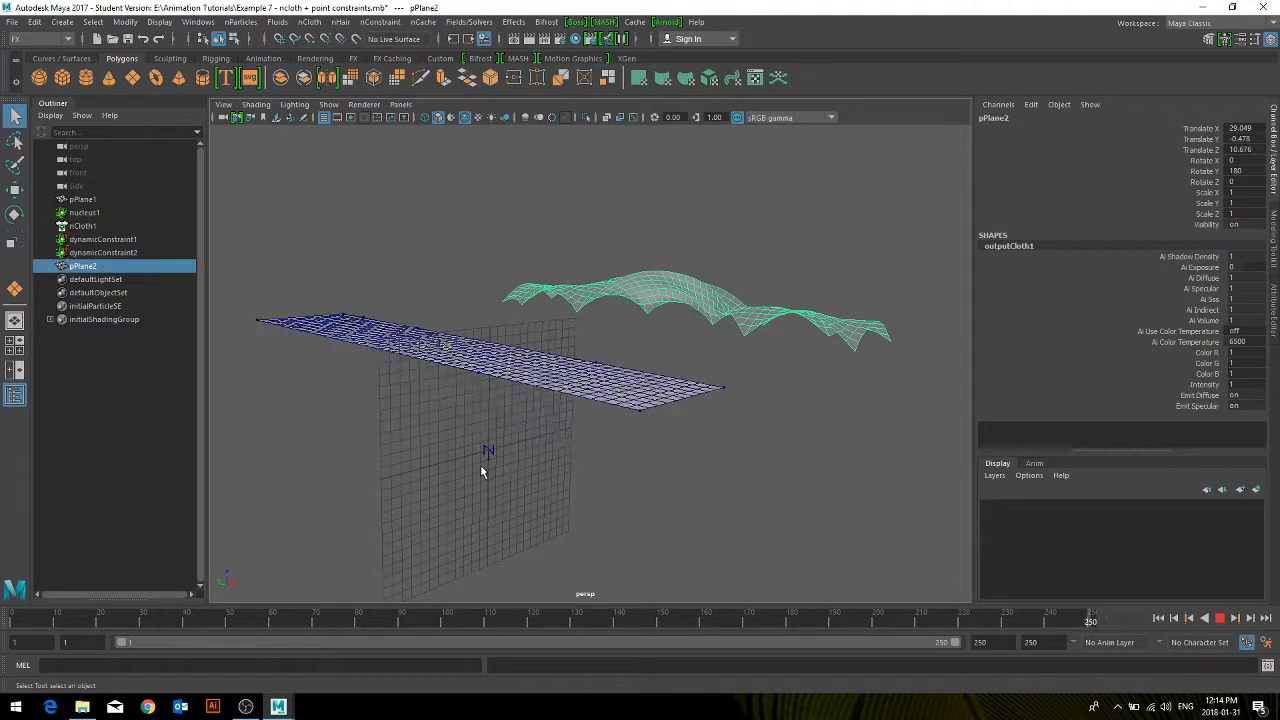
click(1221, 618)
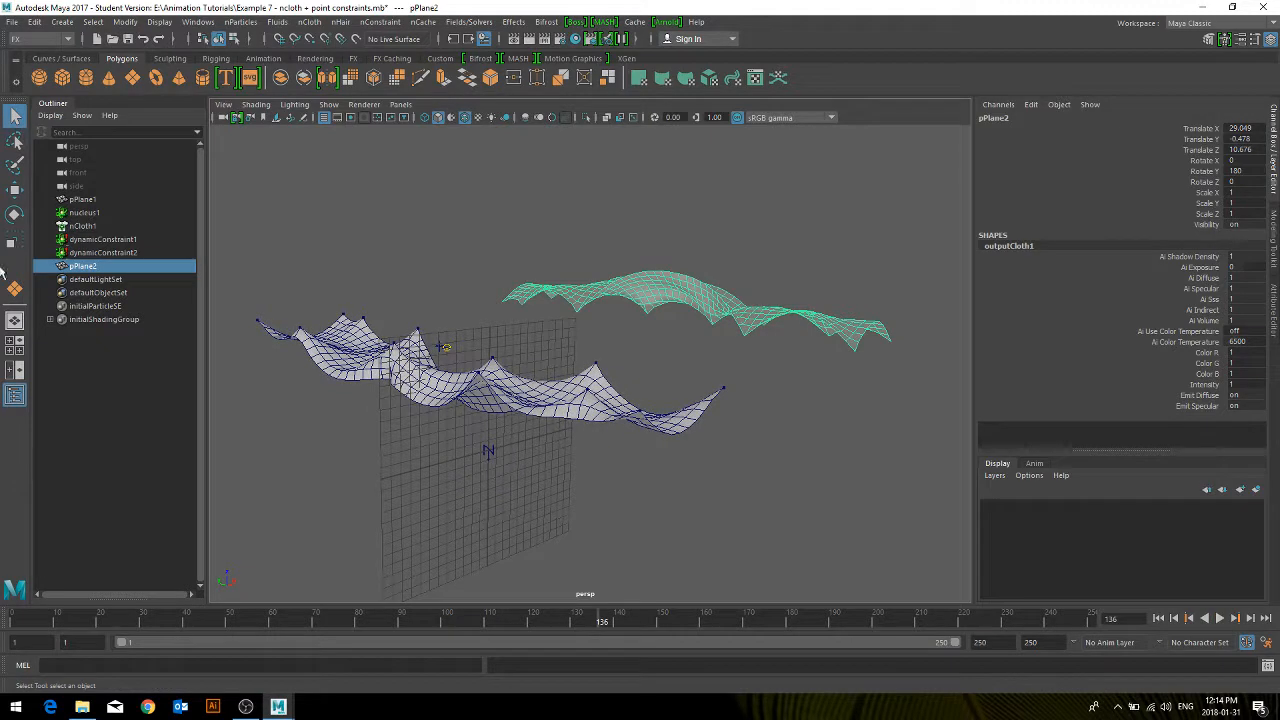
Step: Open "Example 8 - ncloth + complex constraints + wind.mb" without saving changes to the current scene
click(15, 24)
click(50, 58)
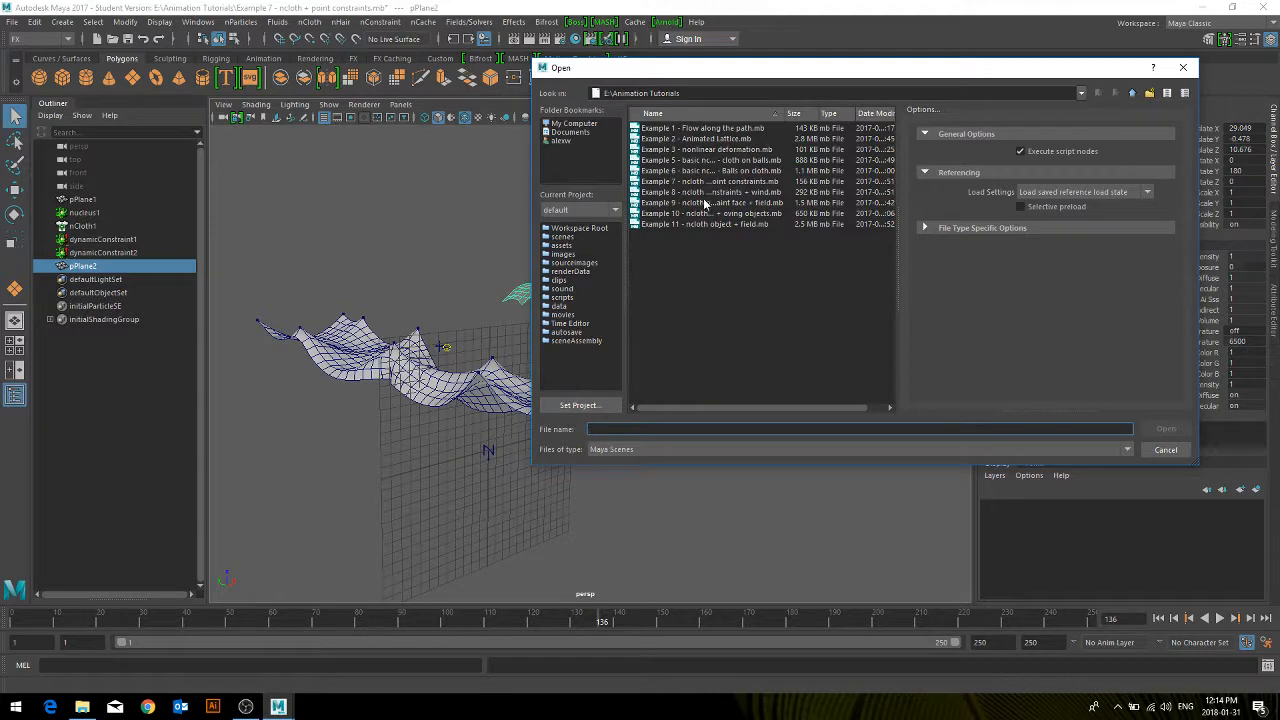
double_click(712, 196)
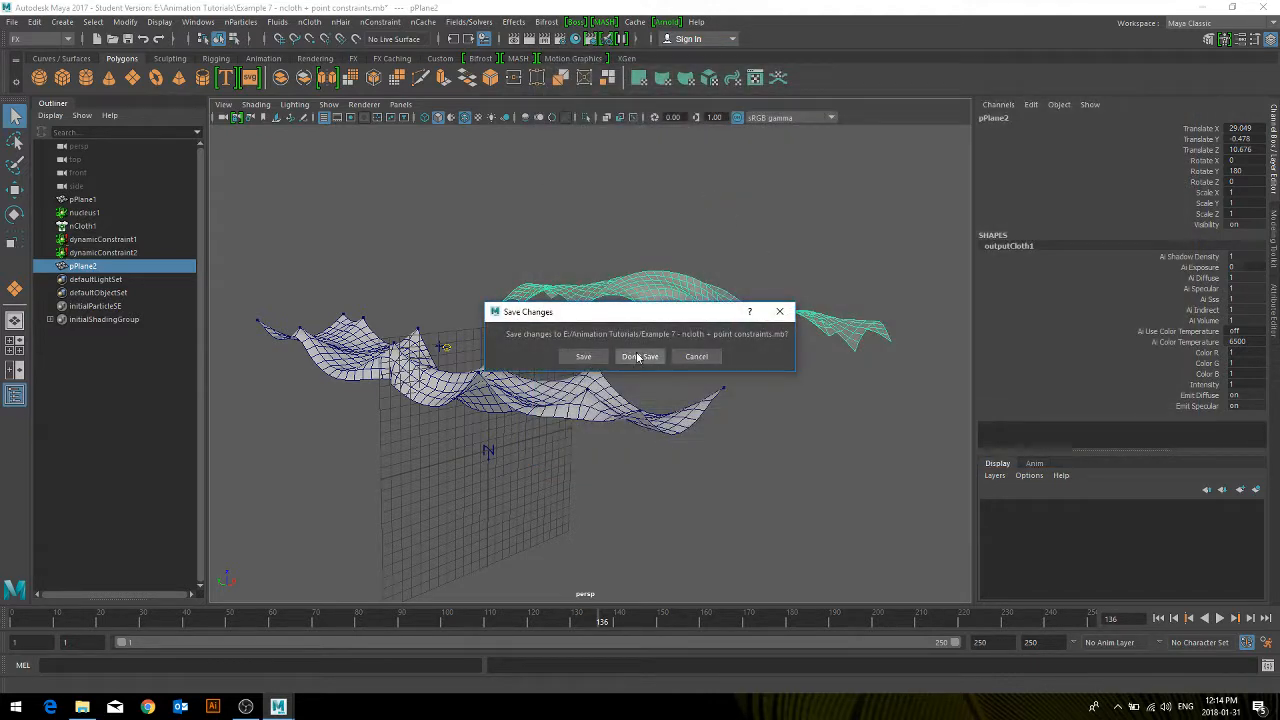
click(640, 357)
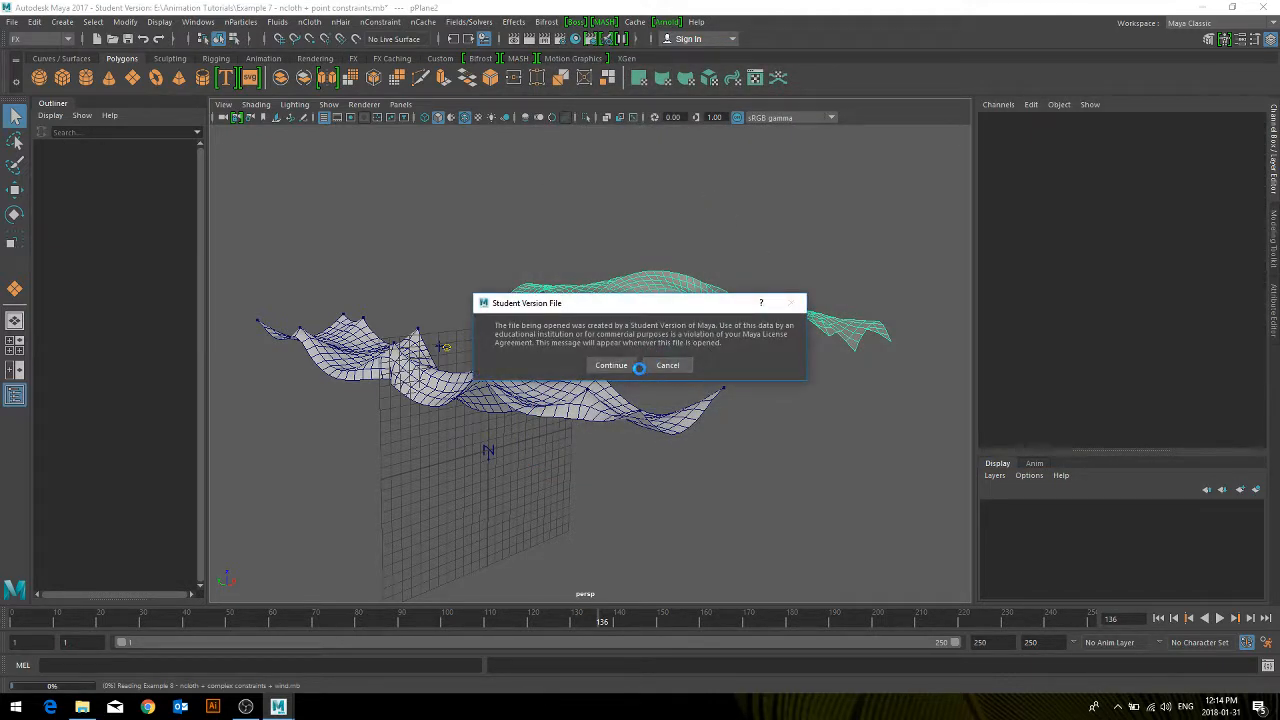
click(615, 366)
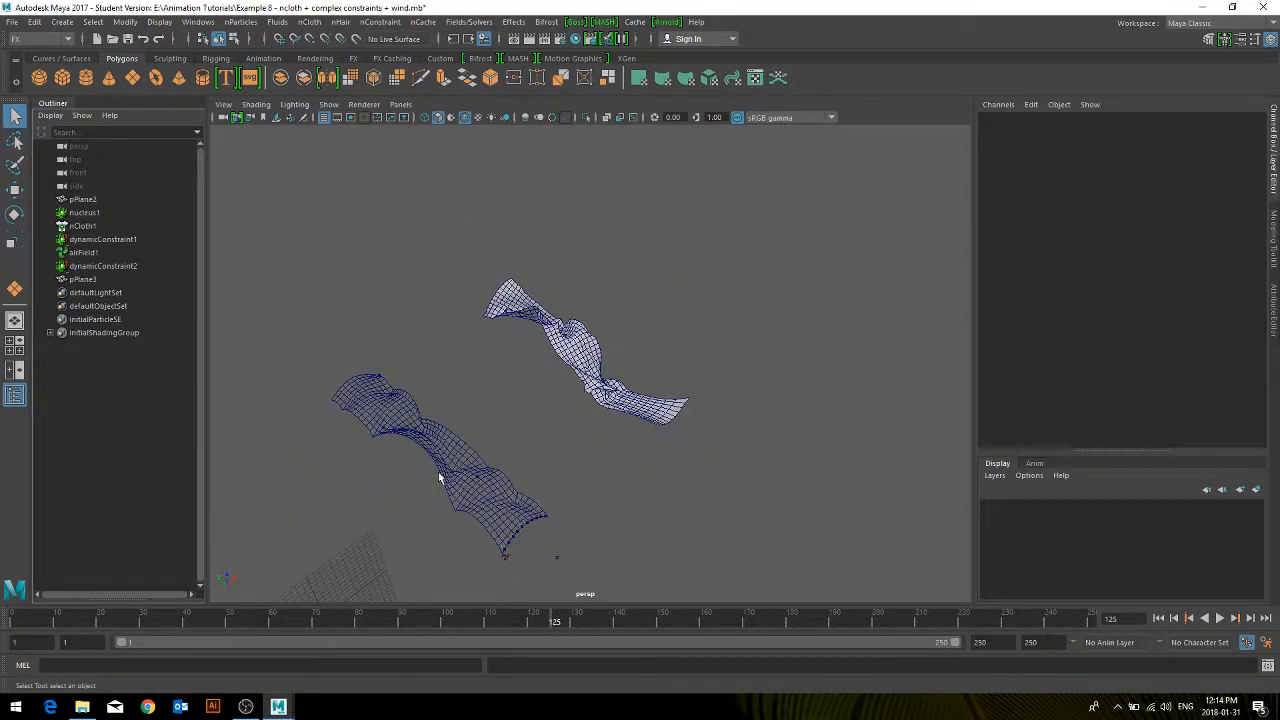
Step: Play the wind-blown cloth simulation from the start, examine the strip's fluttering from its constrained edge, and stop playback
scroll(431, 567, up, 3)
alt+drag(468, 518, 655, 463)
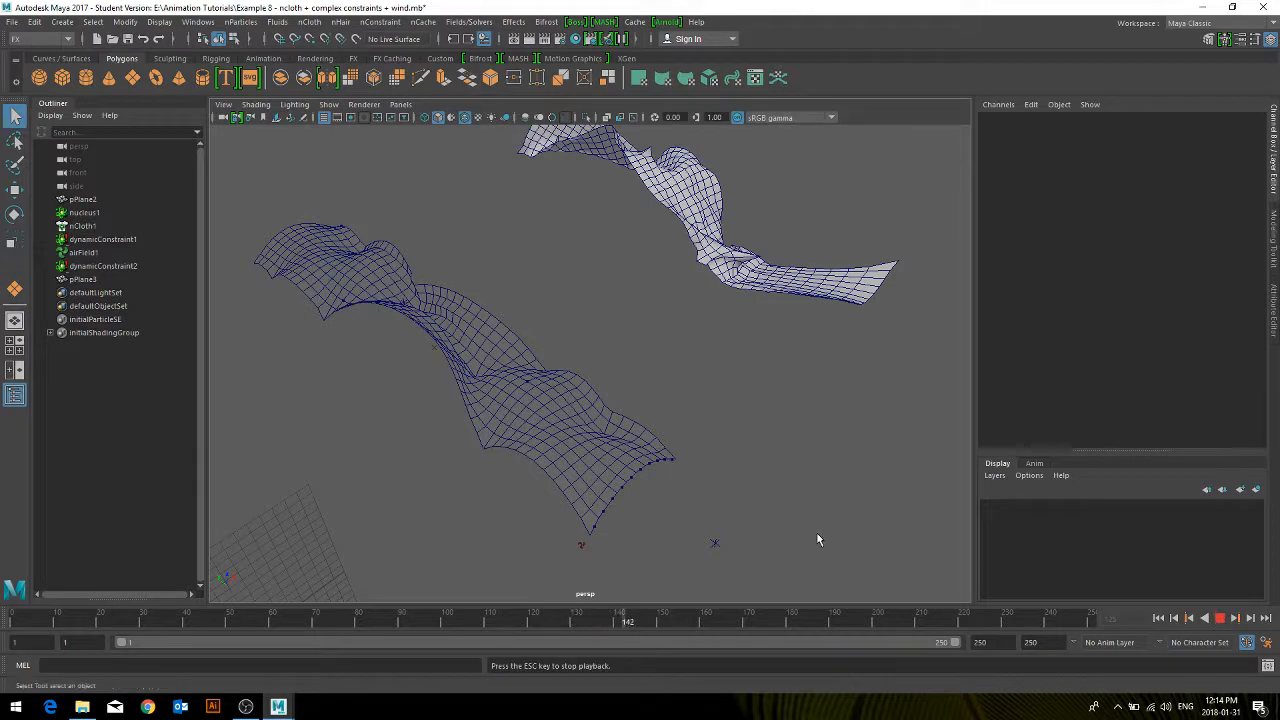
click(1157, 618)
alt+drag(642, 510, 607, 488)
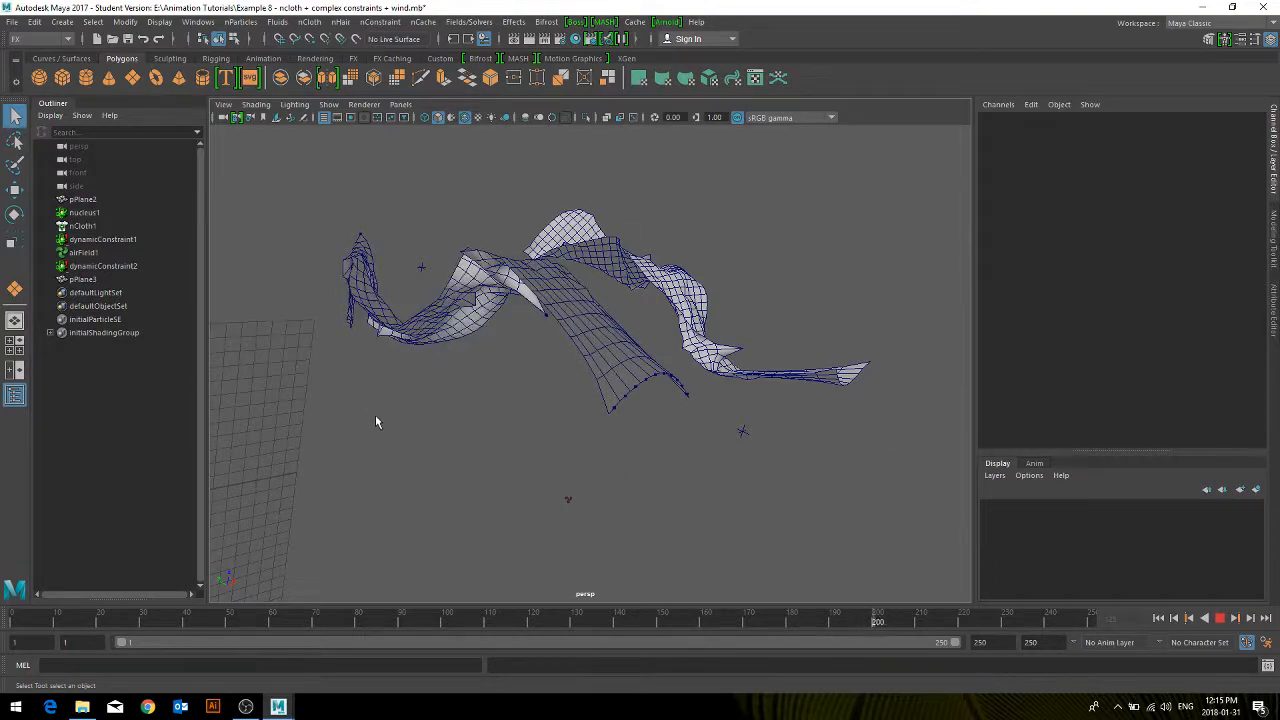
alt+drag(377, 423, 395, 458)
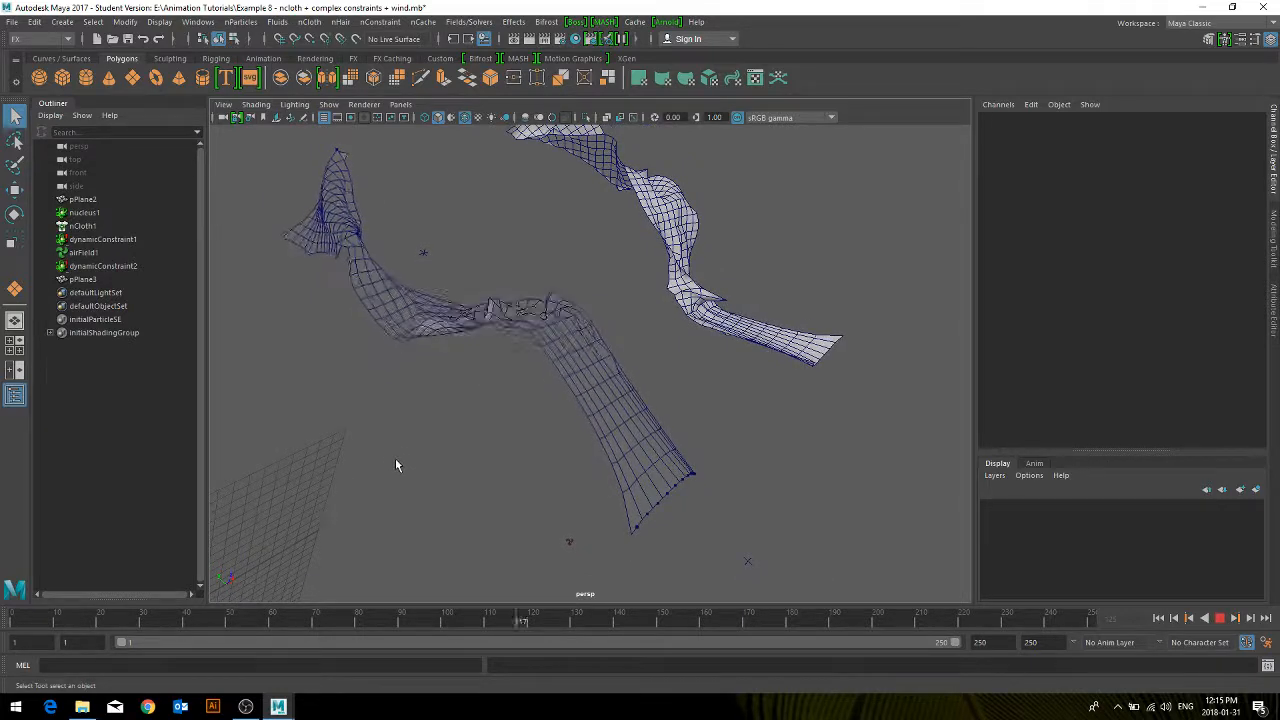
key(Escape)
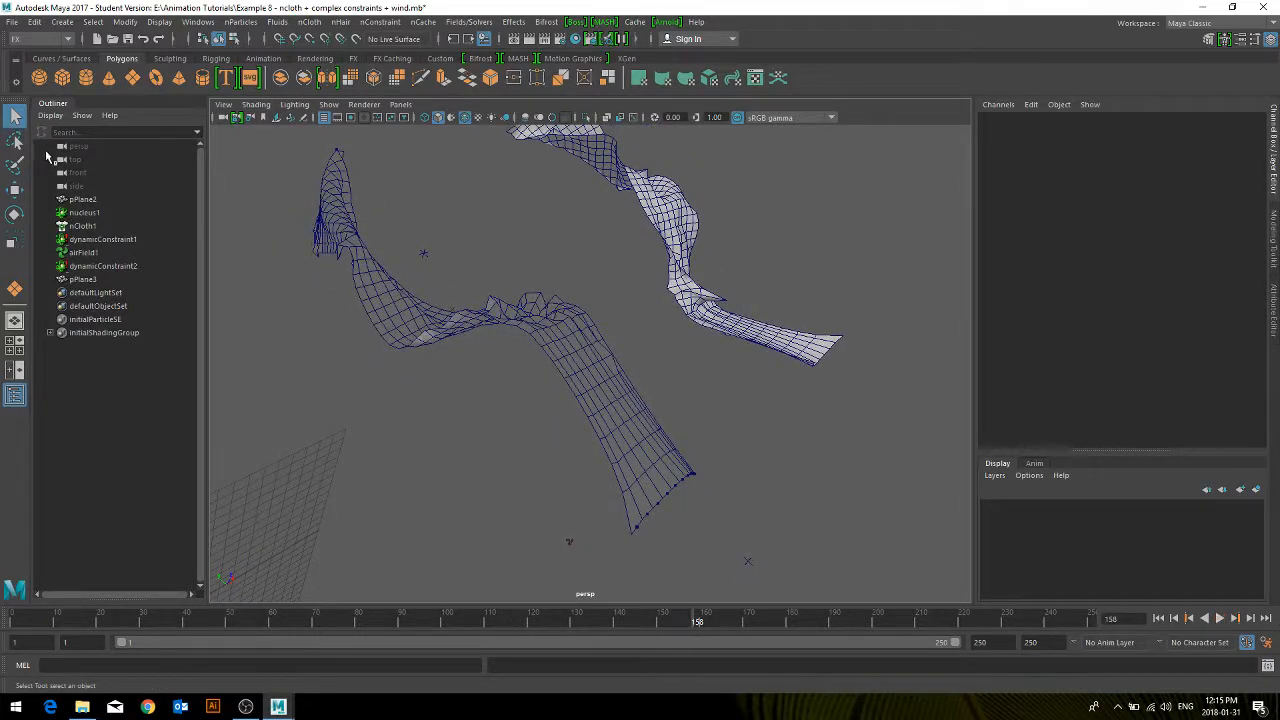
Step: Open "Example 9 - ncloth object + constraint face + field.mb" without saving changes to the current scene
click(12, 22)
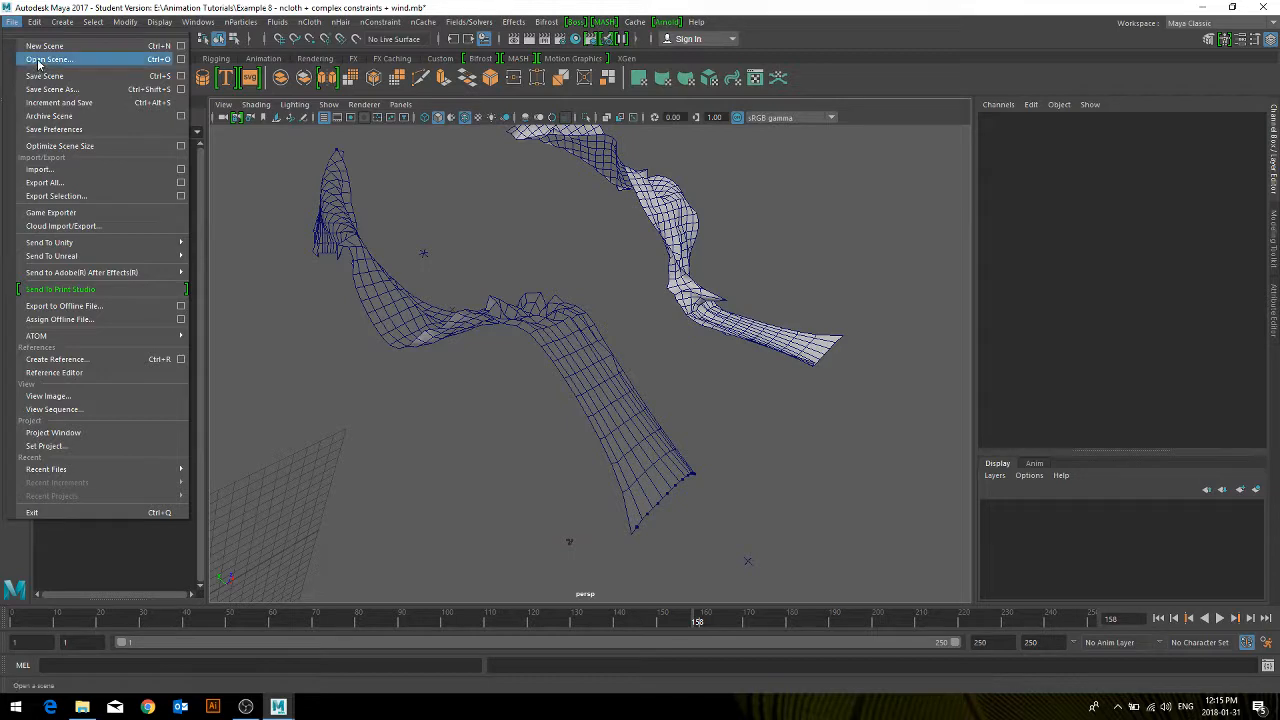
click(40, 60)
click(702, 204)
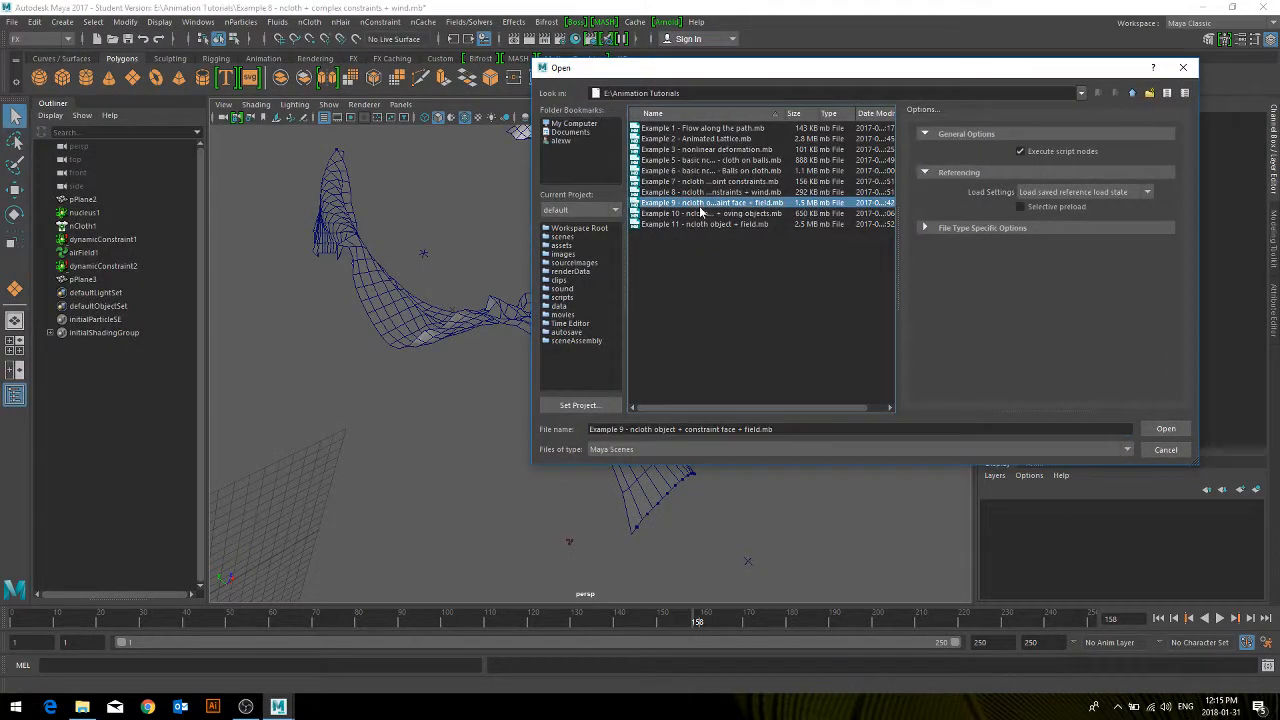
double_click(707, 204)
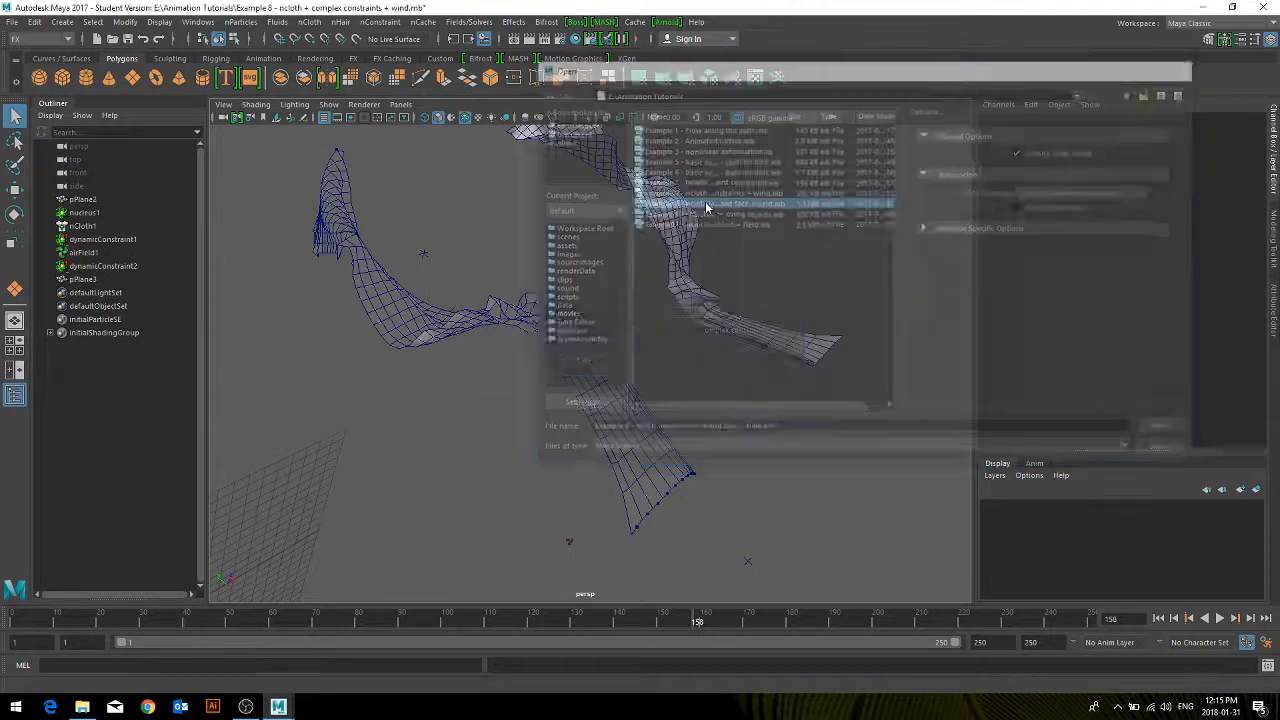
click(640, 361)
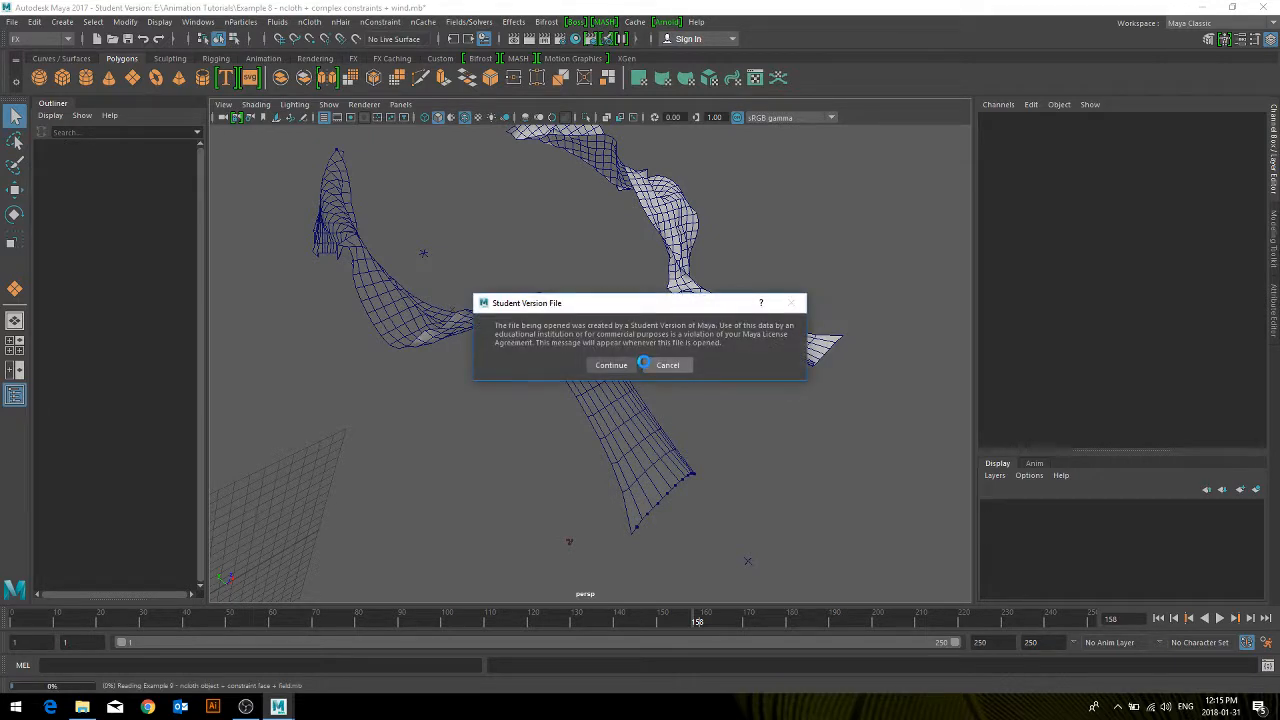
click(621, 365)
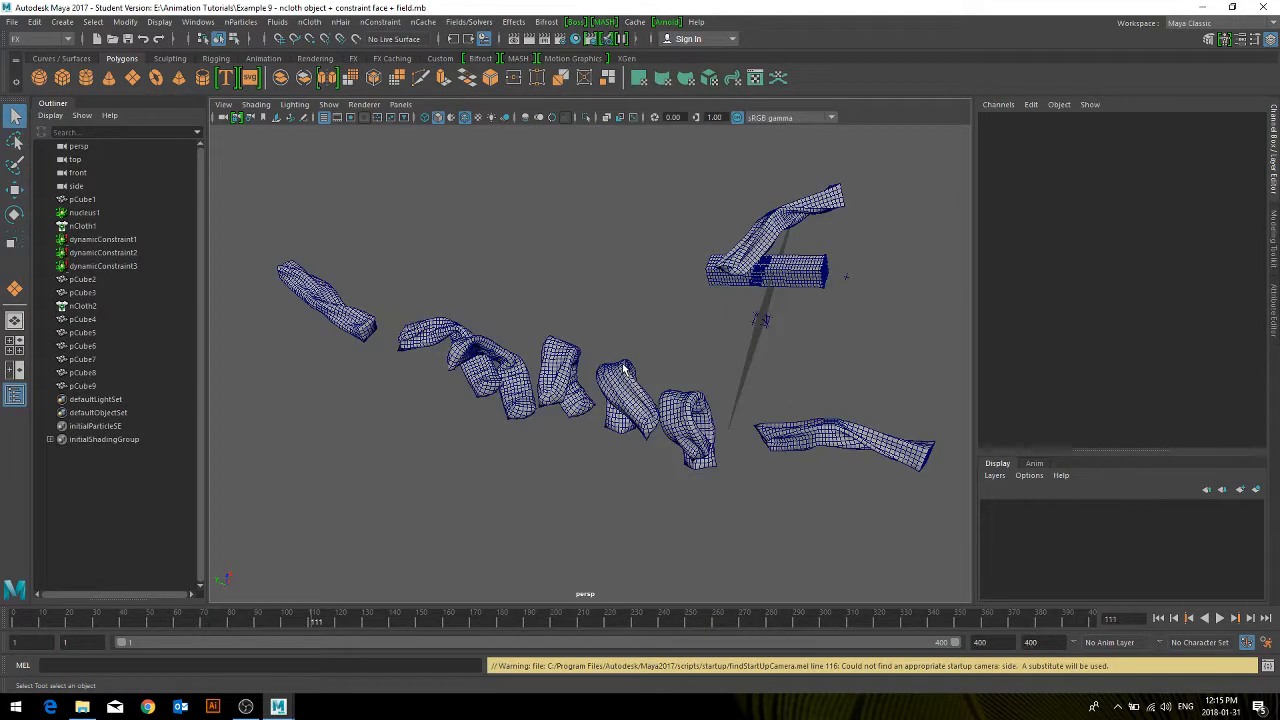
Step: Select the face-constrained box, play its simulation from frame 1, examine how it bends around the constrained faces, and stop playback
mouse_move(786, 343)
alt+mouse_down()
mouse_move(732, 332)
mouse_move(776, 340)
alt+mouse_up()
scroll(818, 248, up, 5)
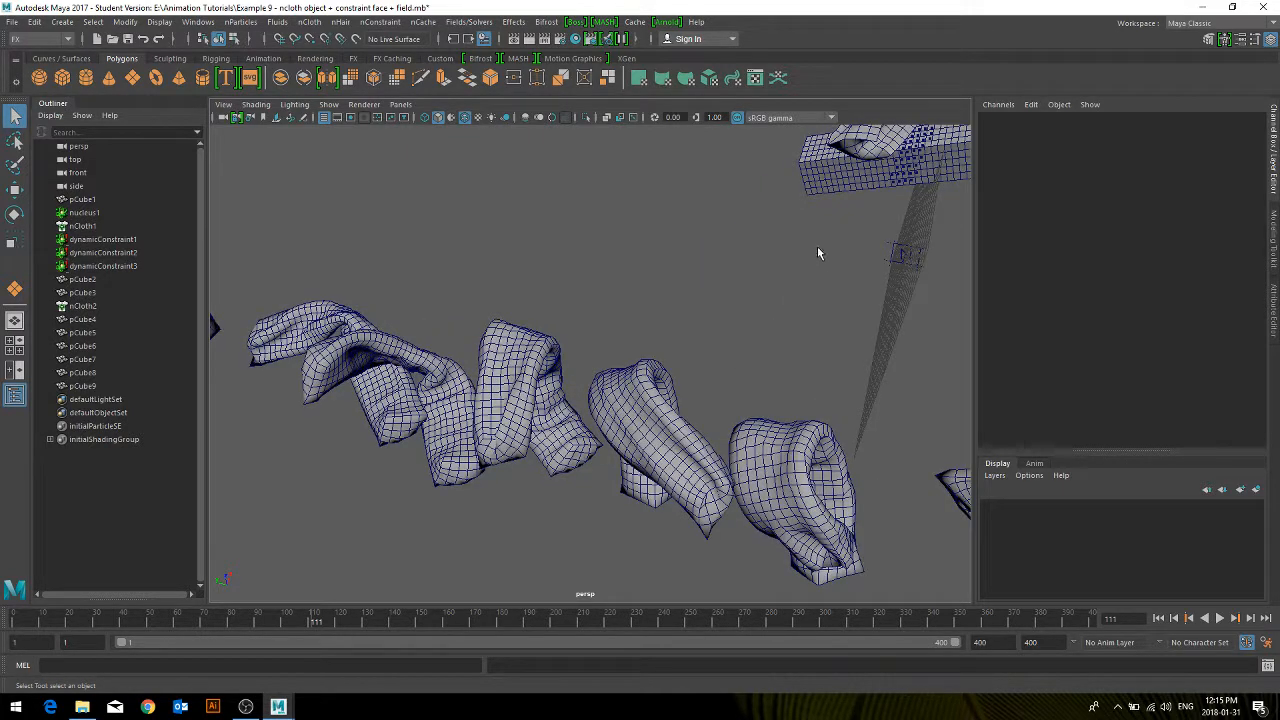
alt+drag(825, 264, 569, 281)
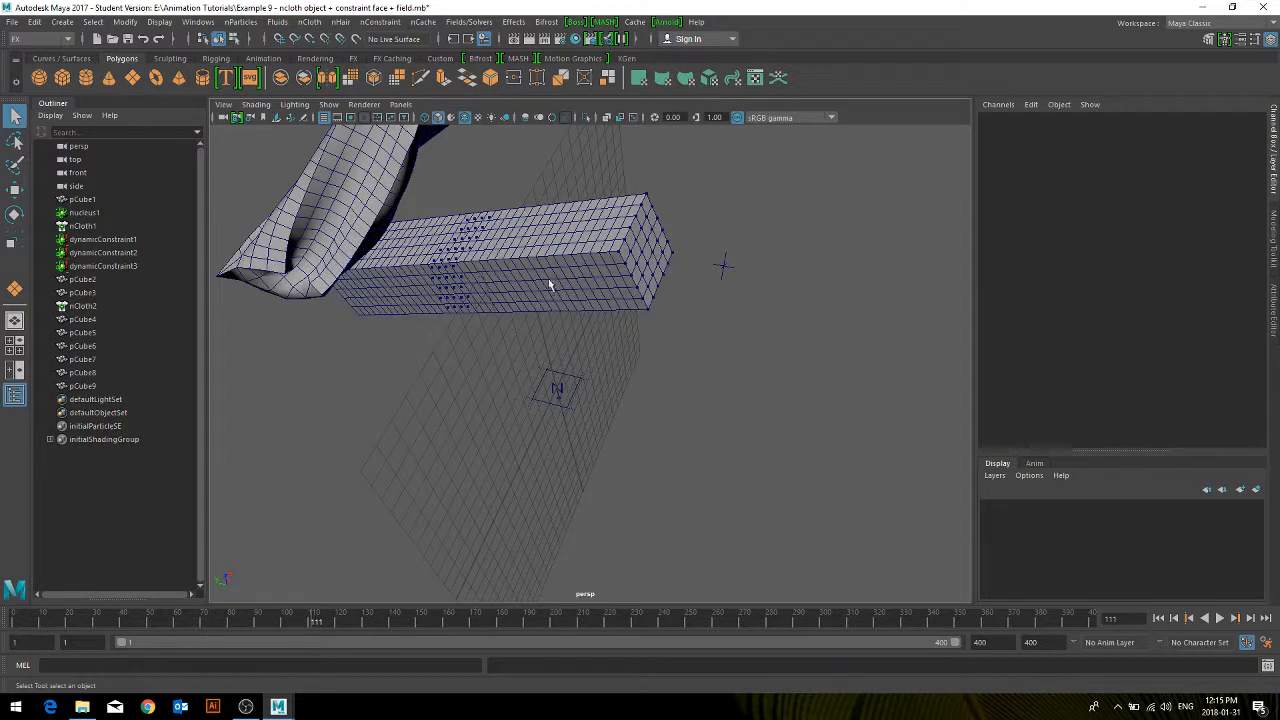
alt+drag(484, 320, 577, 280)
click(573, 257)
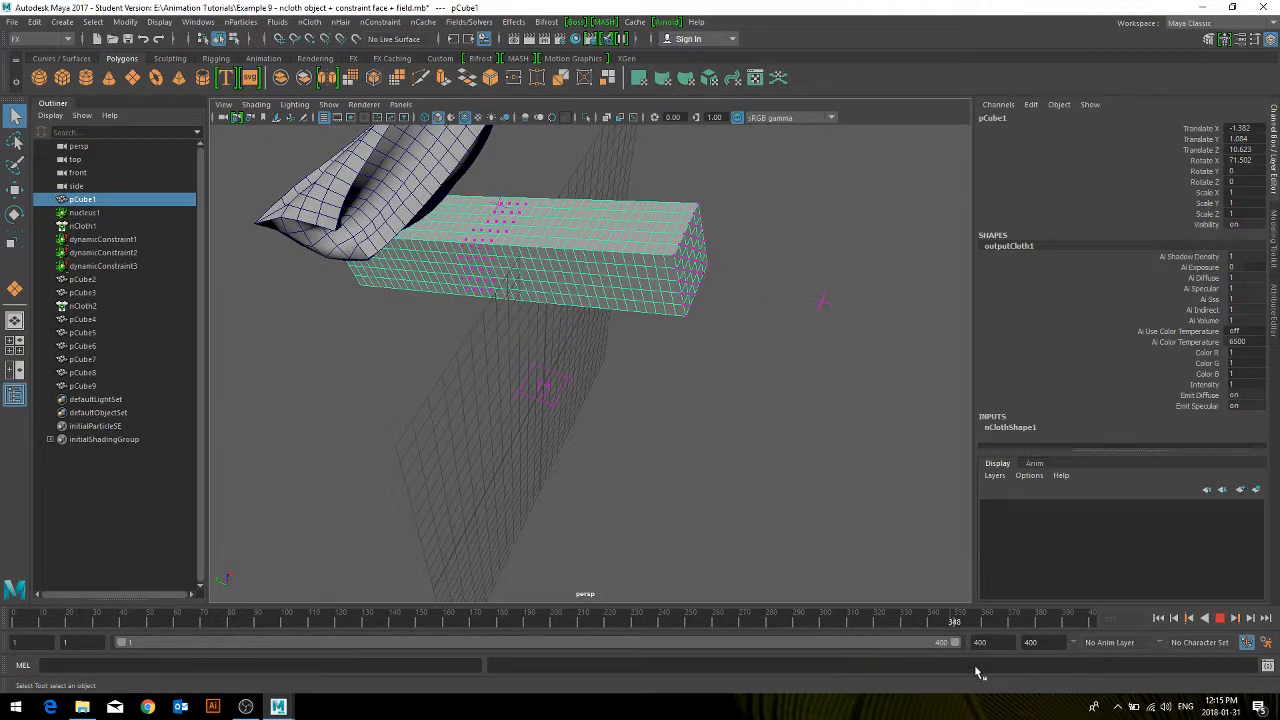
alt+drag(507, 385, 630, 302)
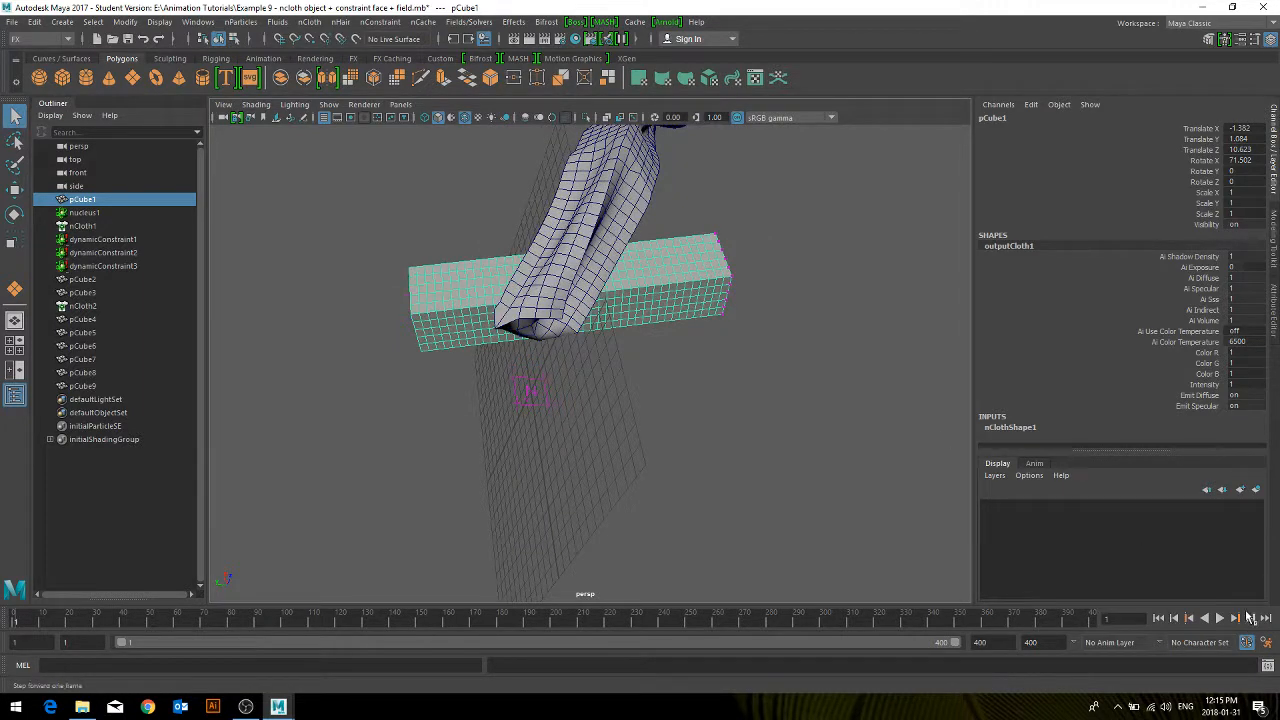
click(1220, 618)
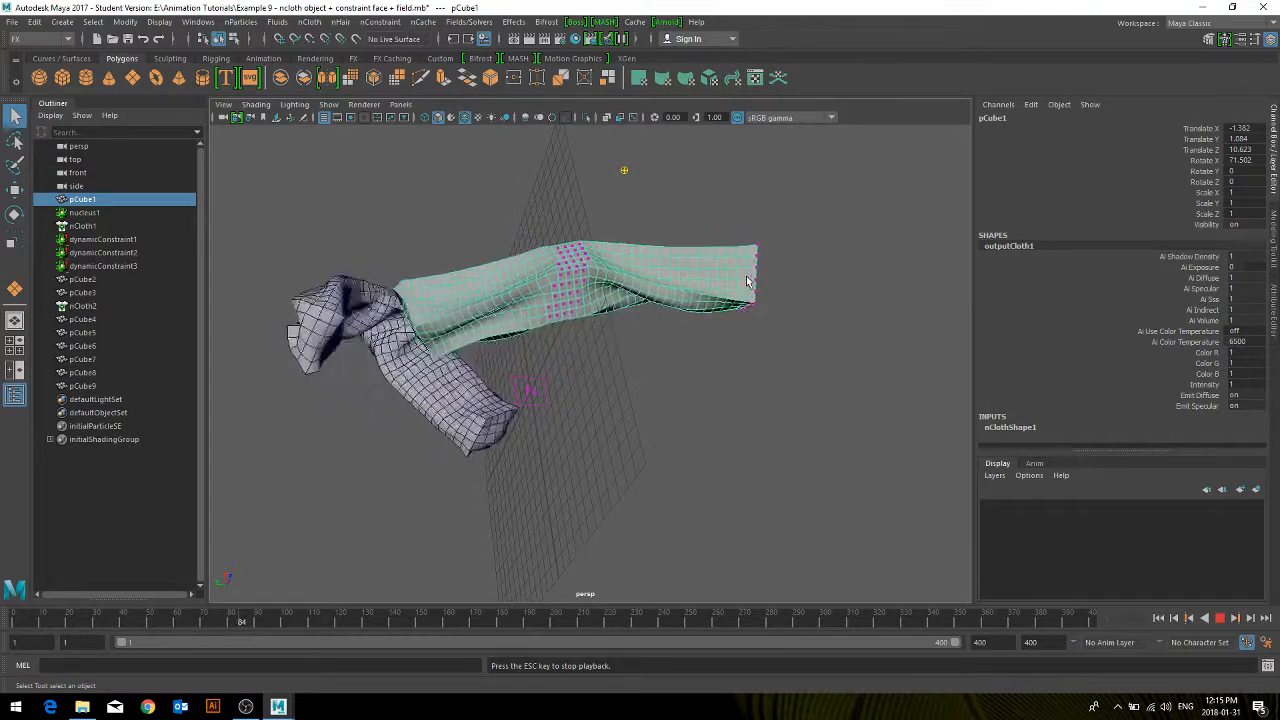
alt+drag(549, 443, 418, 325)
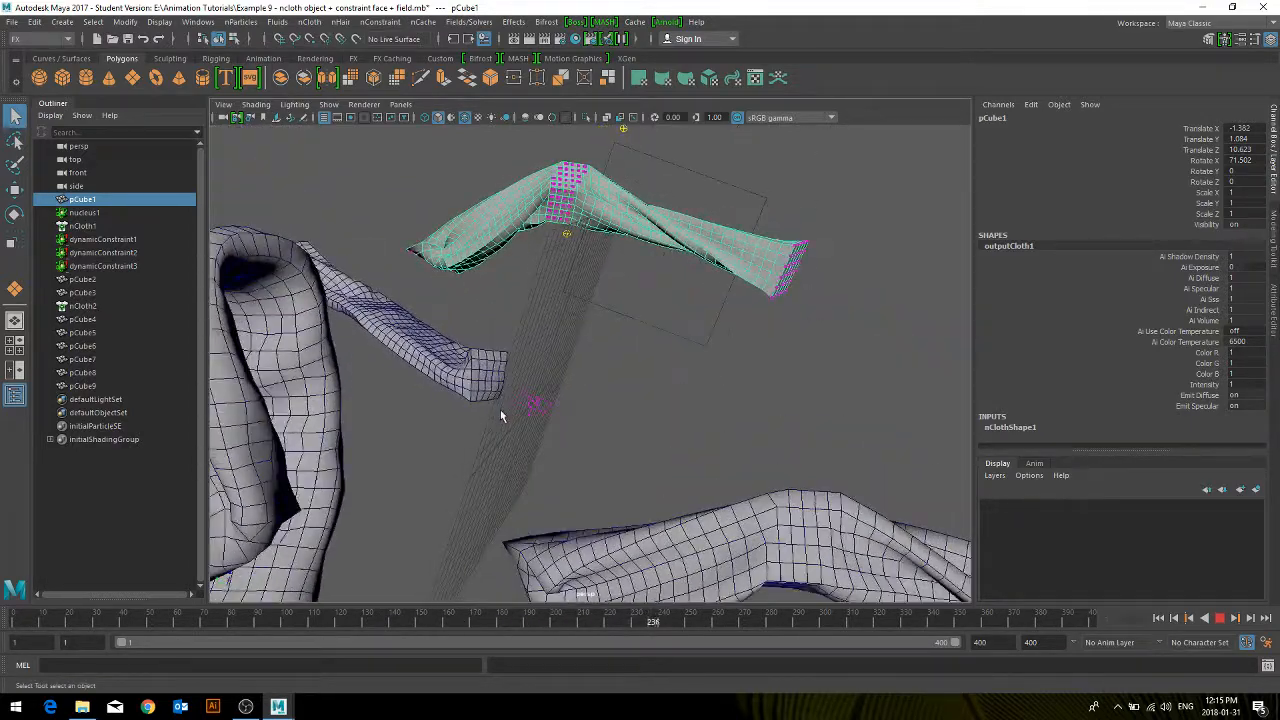
click(1219, 620)
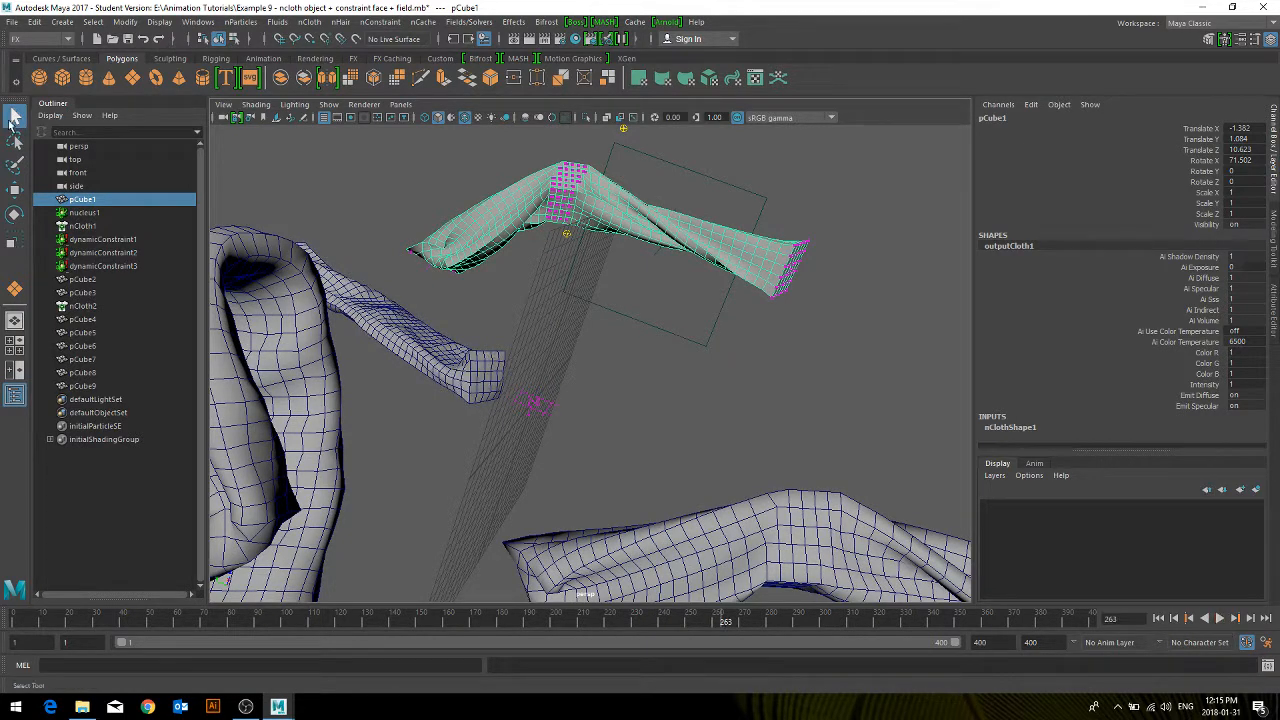
Step: Open "Example 10 - ncloth object + oving objects.mb" without saving changes to the current scene
click(10, 24)
click(45, 58)
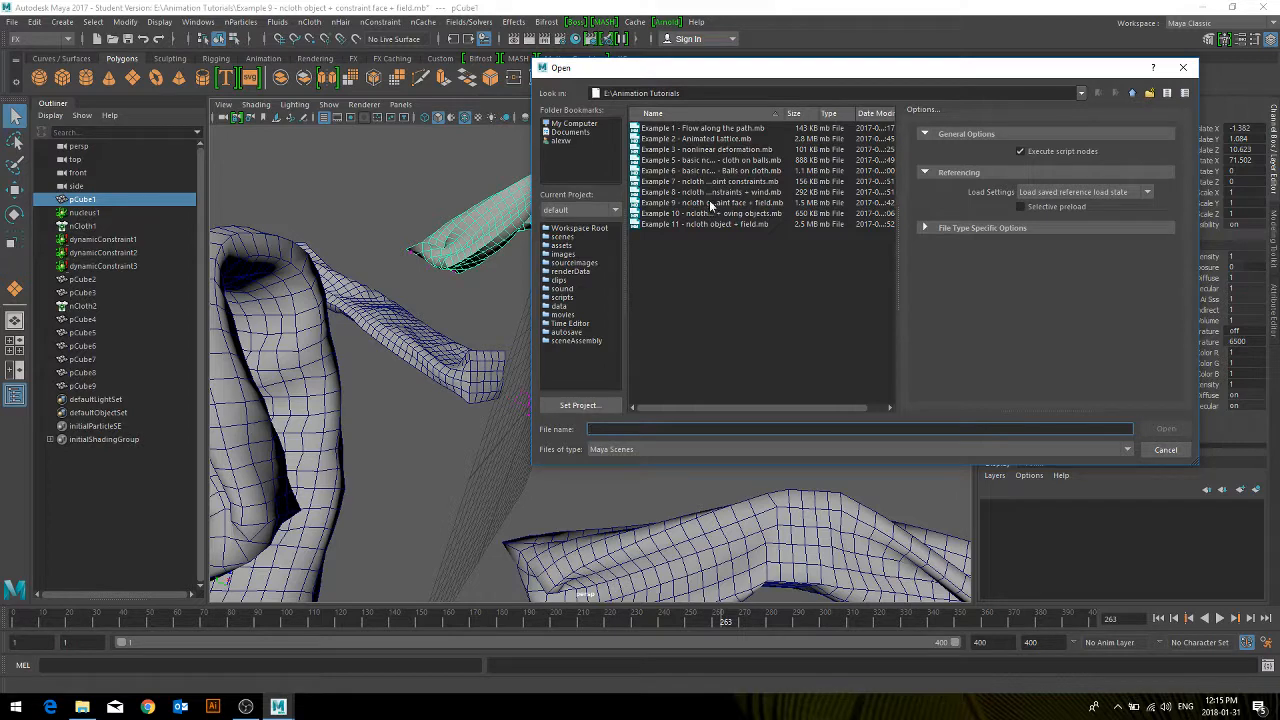
click(711, 204)
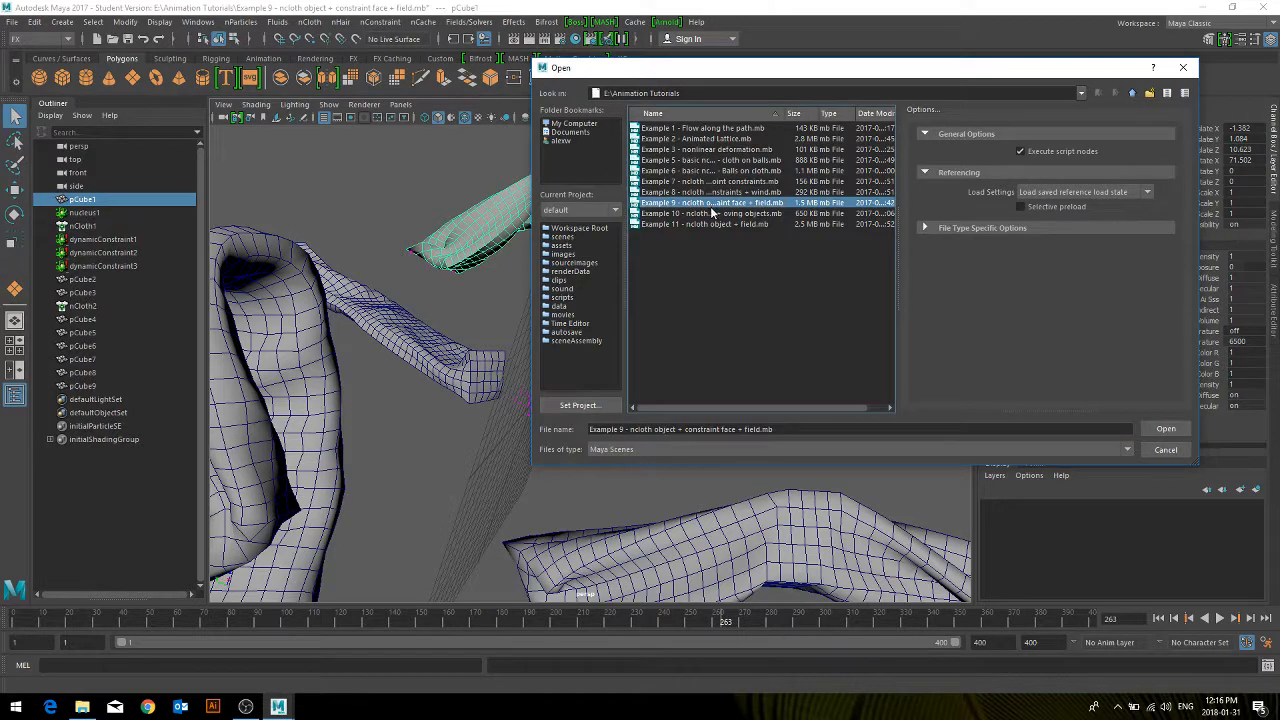
double_click(716, 214)
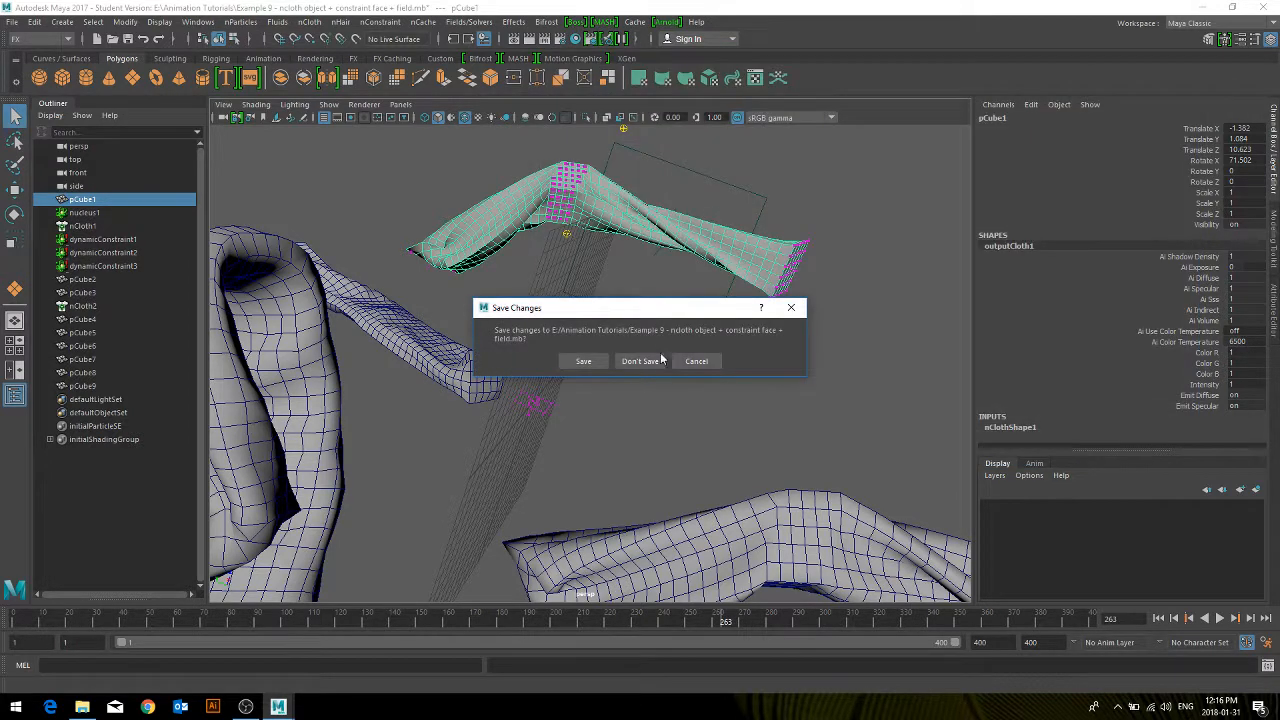
click(655, 360)
click(614, 365)
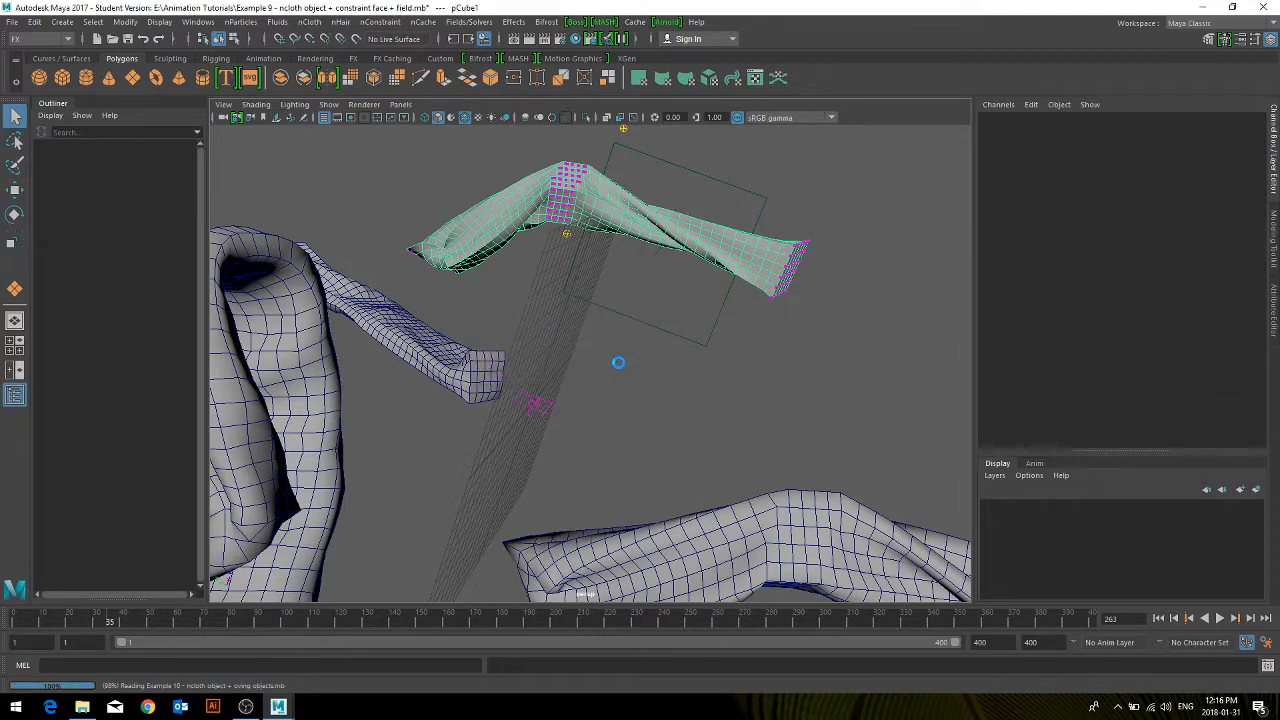
Step: Play the simulation from the start, examine how the moving spheres deform the cloth box, and stop at frame 37
alt+drag(571, 370, 1034, 511)
click(1158, 618)
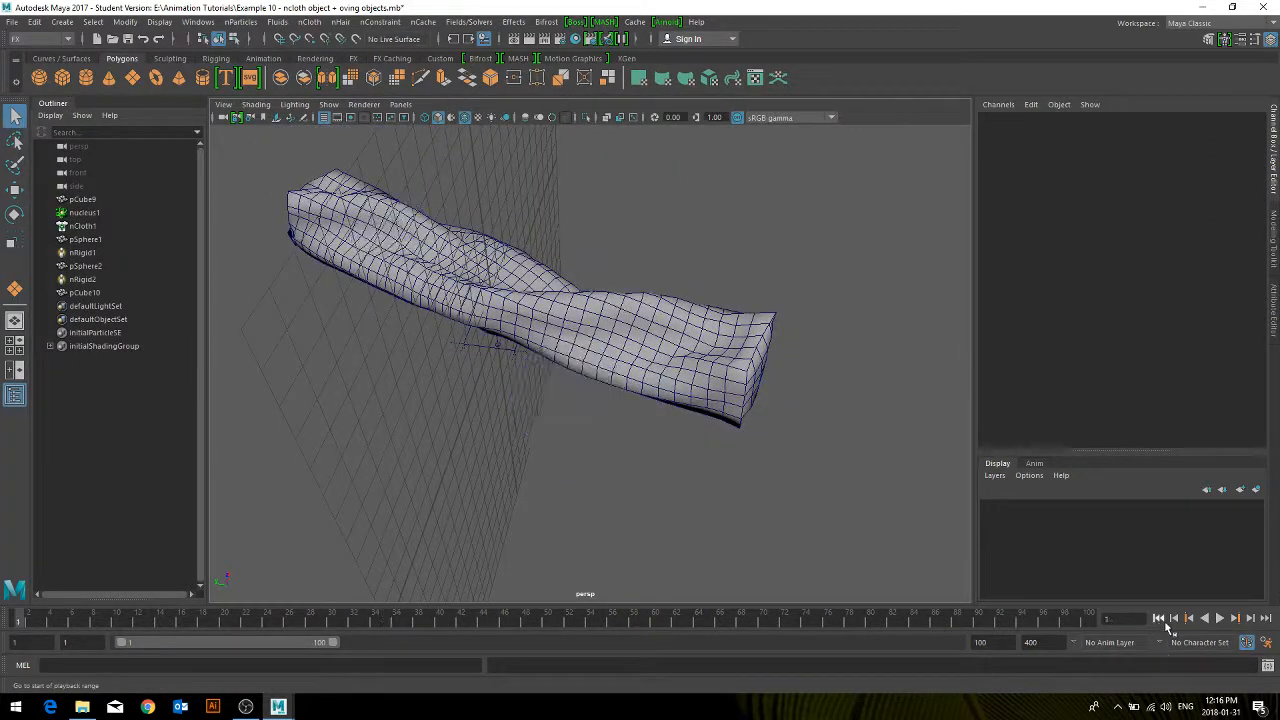
click(1224, 619)
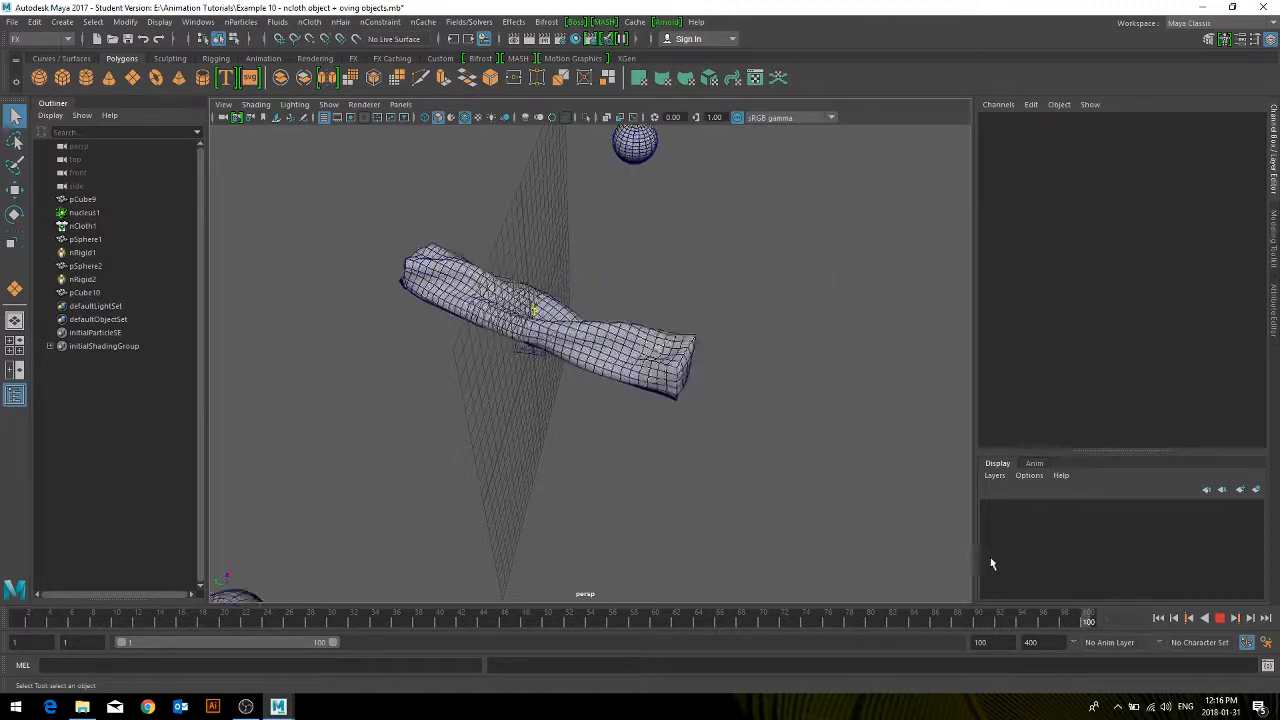
click(1219, 618)
Step: Duplicate the deformed cloth box and move the copy beside the original, to a Translate Y of about -23.8
click(562, 368)
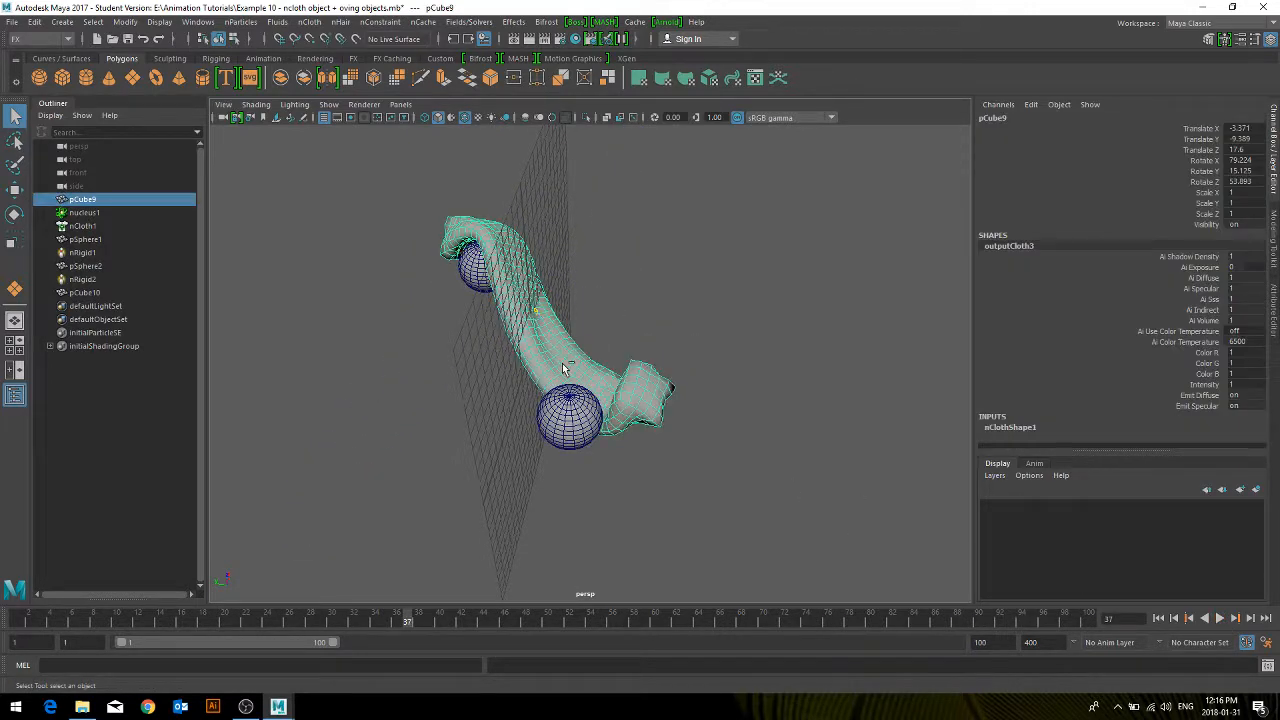
key(ctrl+d)
key(e)
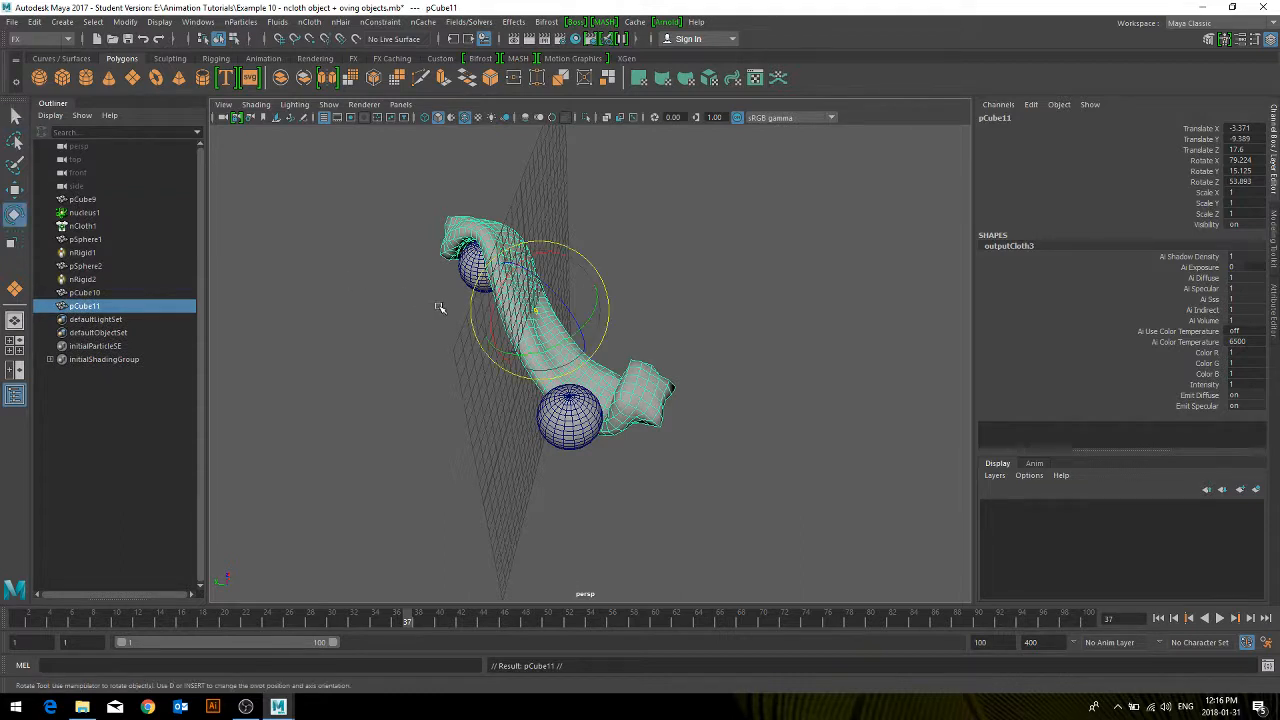
key(w)
drag(479, 306, 690, 332)
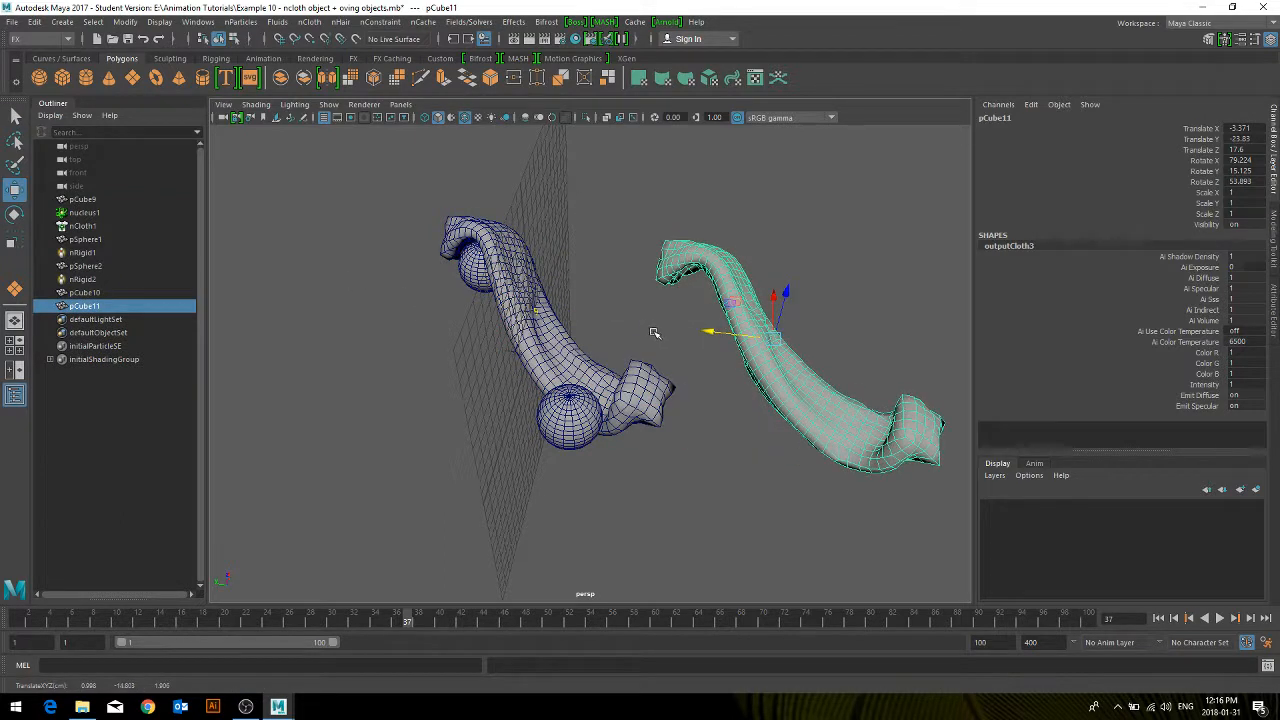
Step: Deselect the copy, resume the simulation to compare the moving cloth box with its frozen duplicate, and stop at frame 87
click(654, 357)
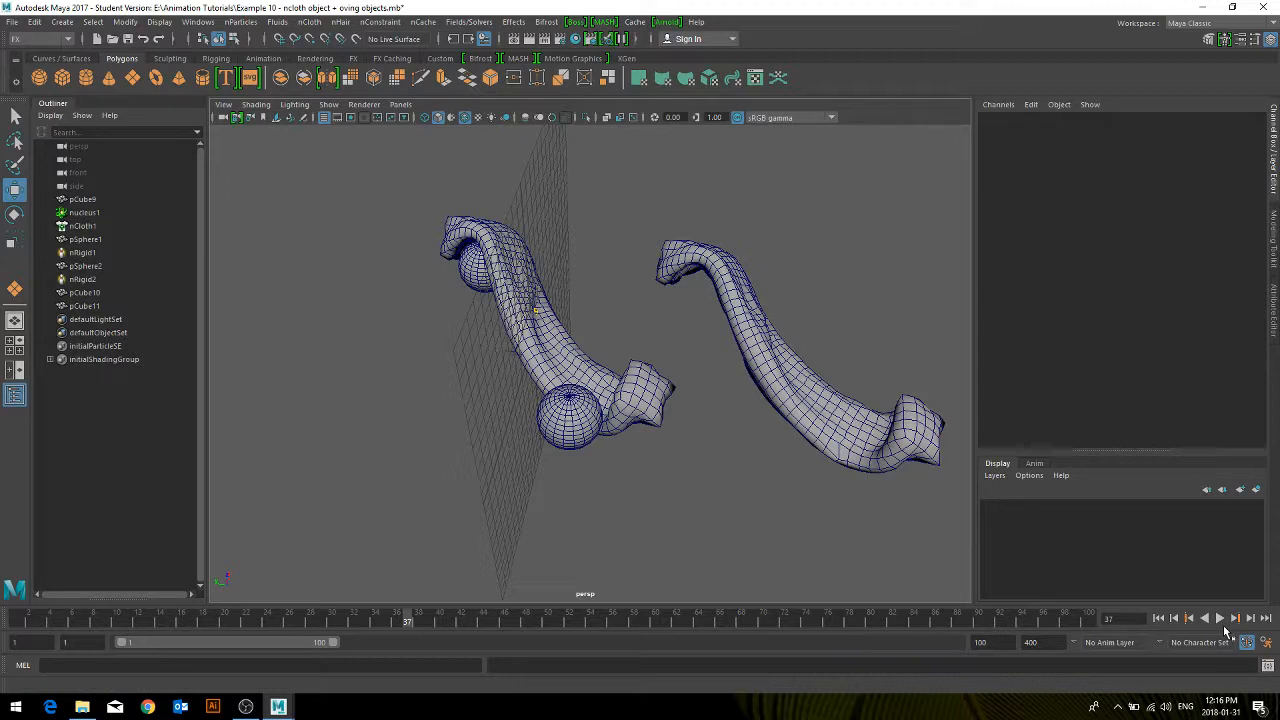
click(1220, 619)
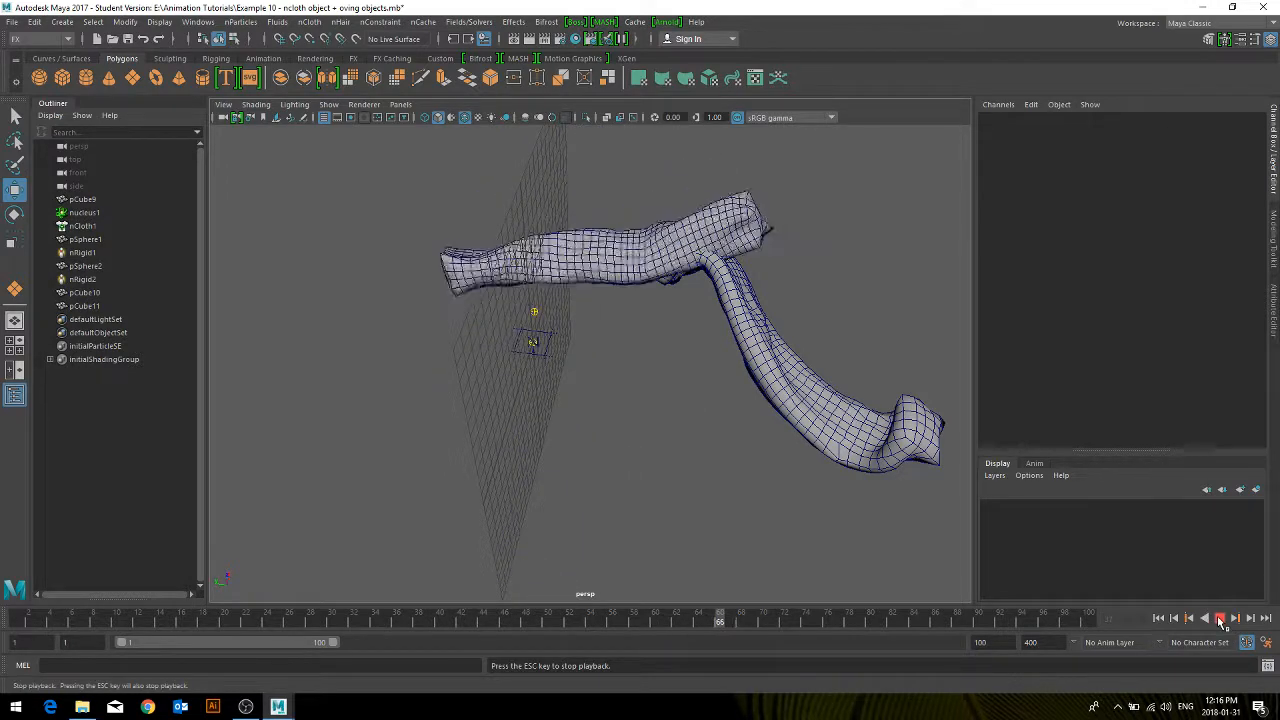
click(1220, 619)
Step: Open "Example 11 - ncloth object + field.mb" without saving changes to the current scene
click(26, 21)
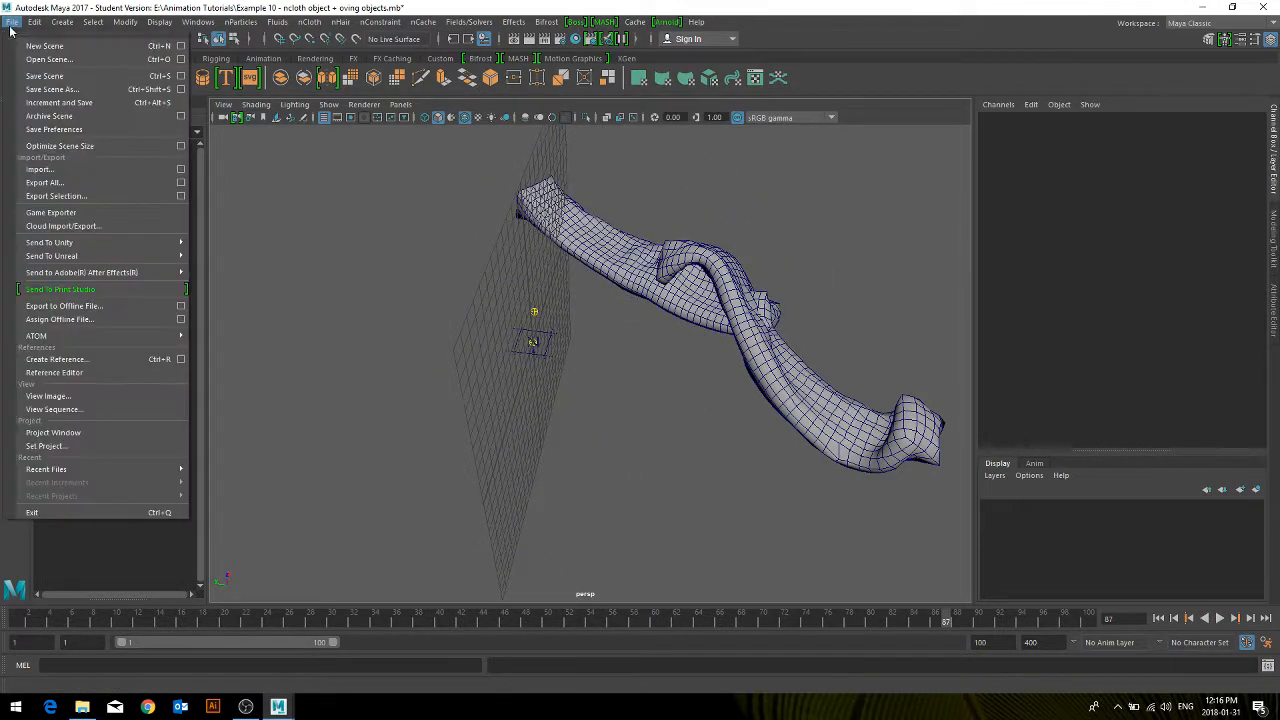
click(60, 38)
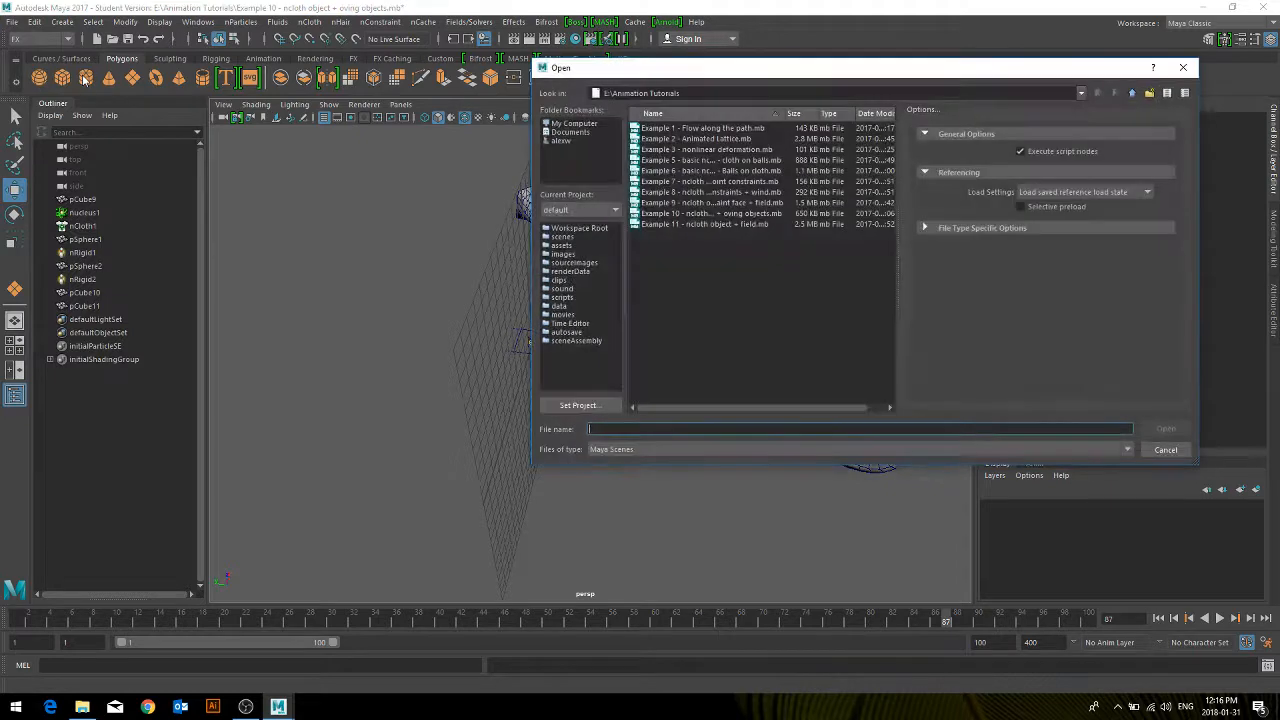
double_click(725, 225)
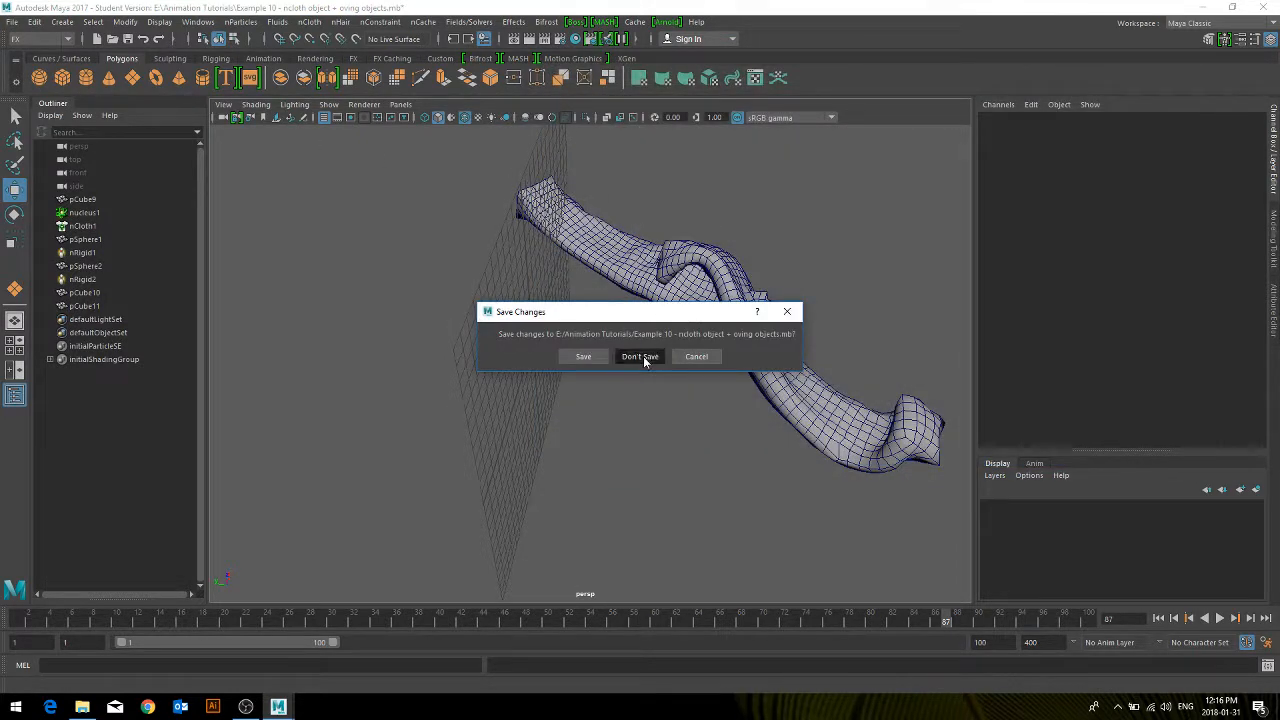
click(640, 357)
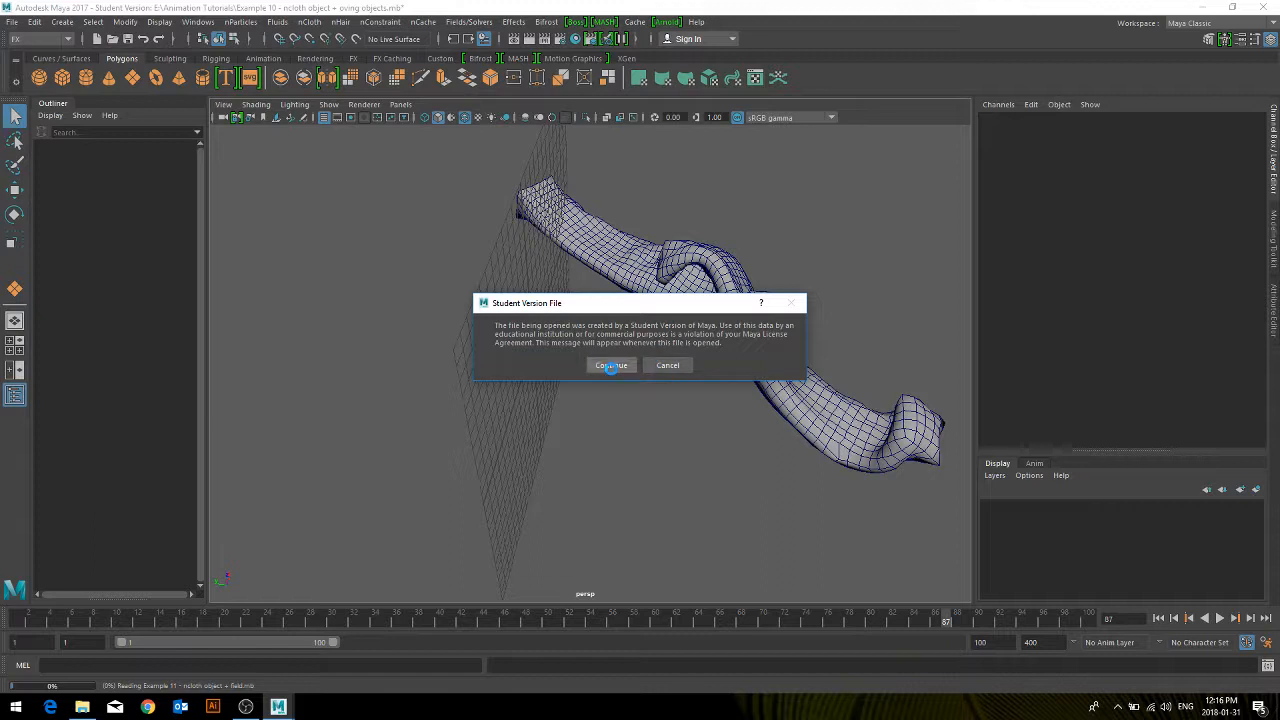
click(611, 366)
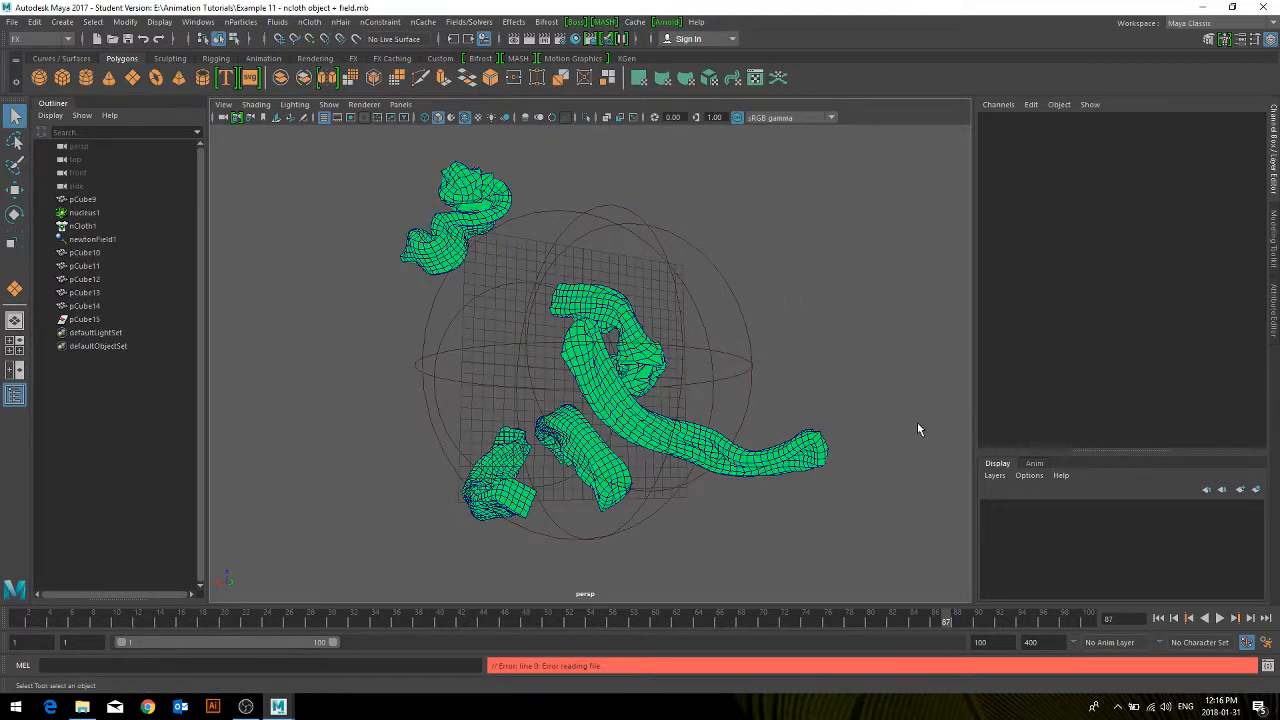
Step: Play the simulation from the start, examine the cloth boxes around the Newton field from several angles, and stop at frame 29
alt+drag(834, 323, 895, 300)
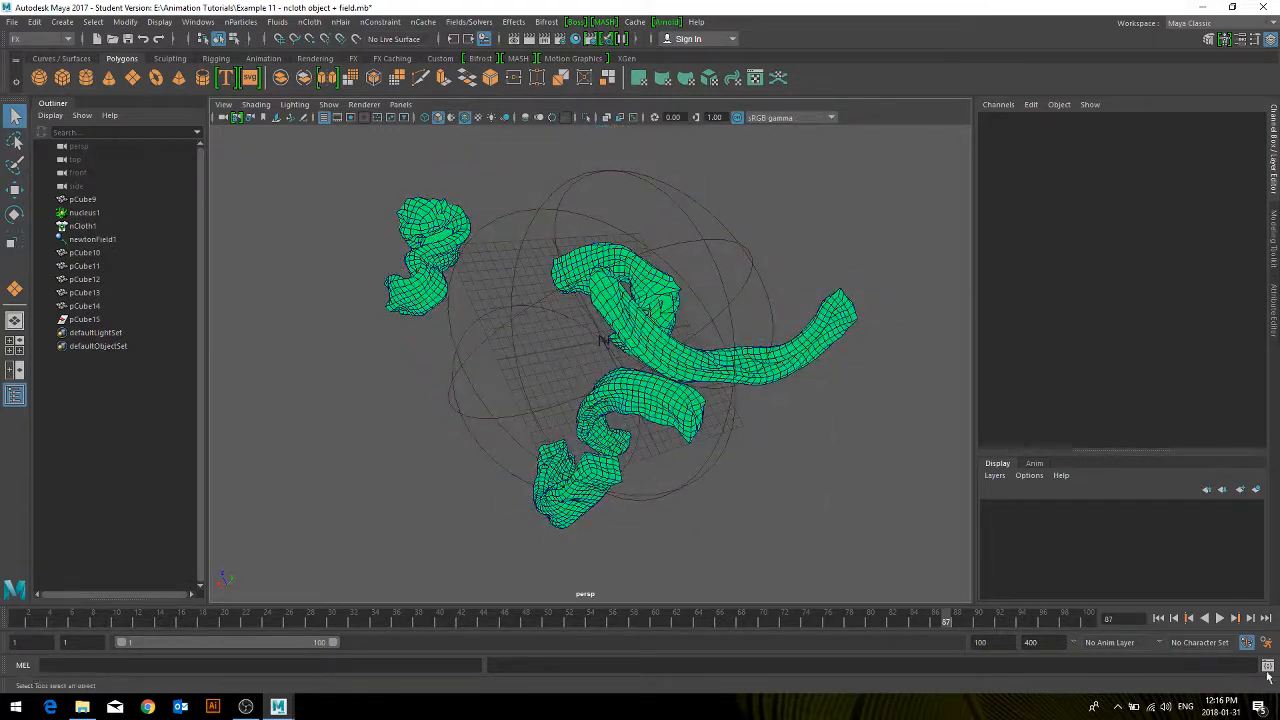
click(1221, 620)
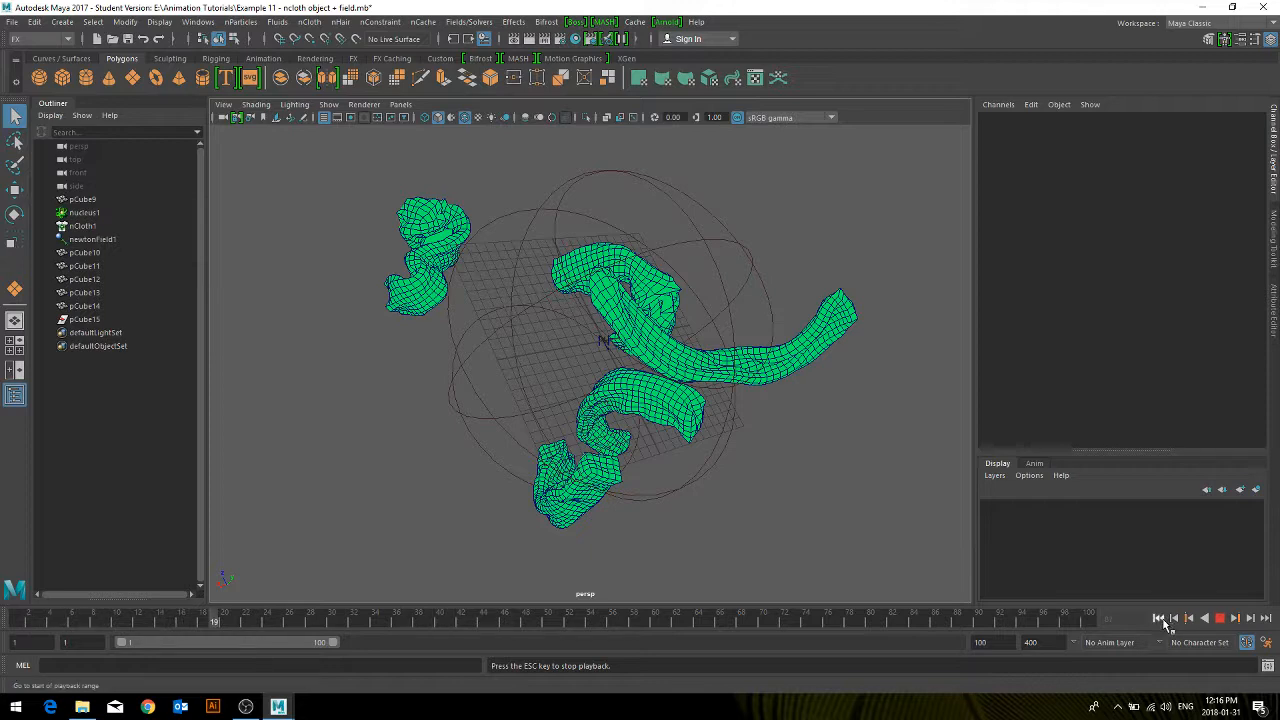
click(1221, 620)
click(1172, 621)
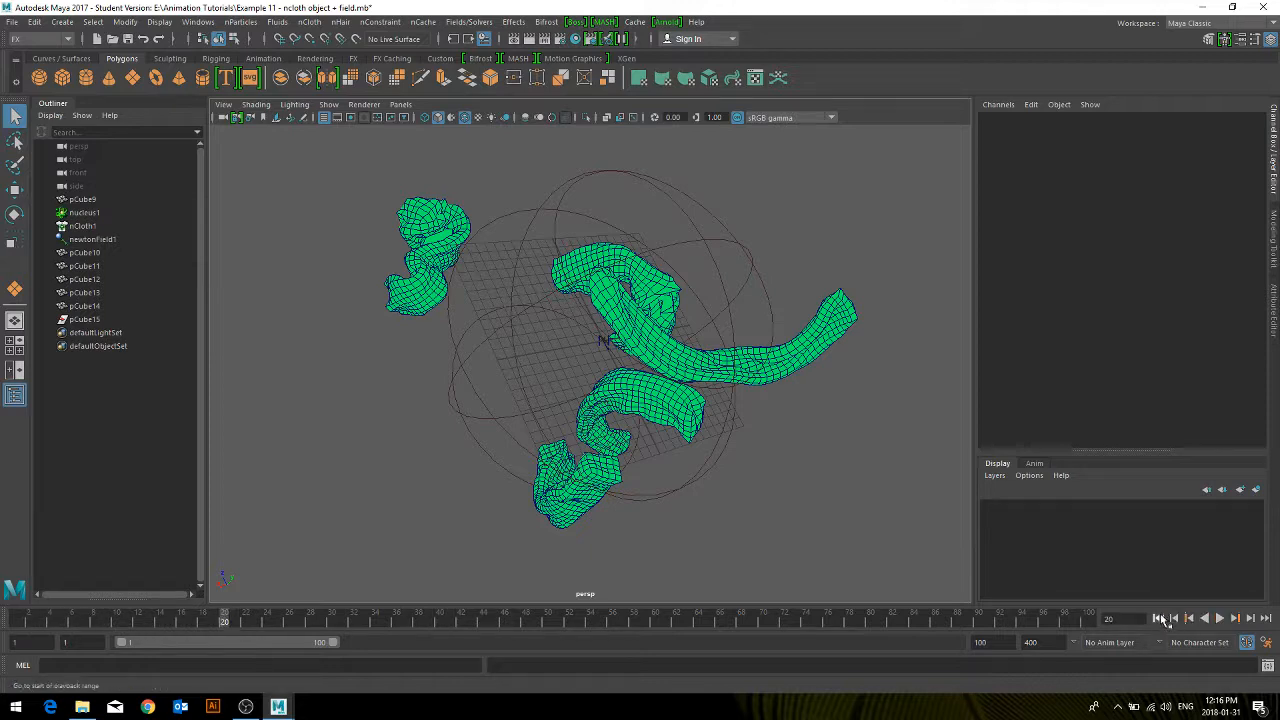
click(1159, 620)
click(1219, 620)
alt+drag(656, 451, 881, 505)
click(1220, 619)
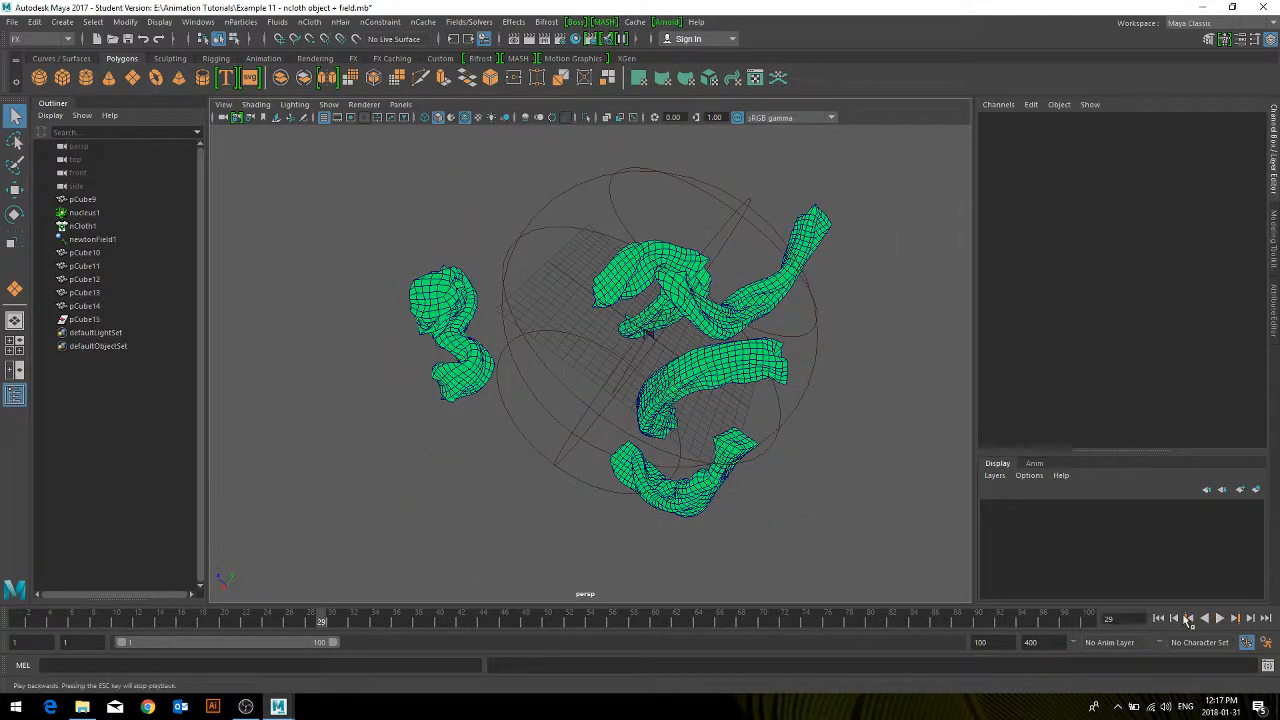
Step: Start a new empty scene without saving changes to the example scene
click(10, 22)
click(35, 45)
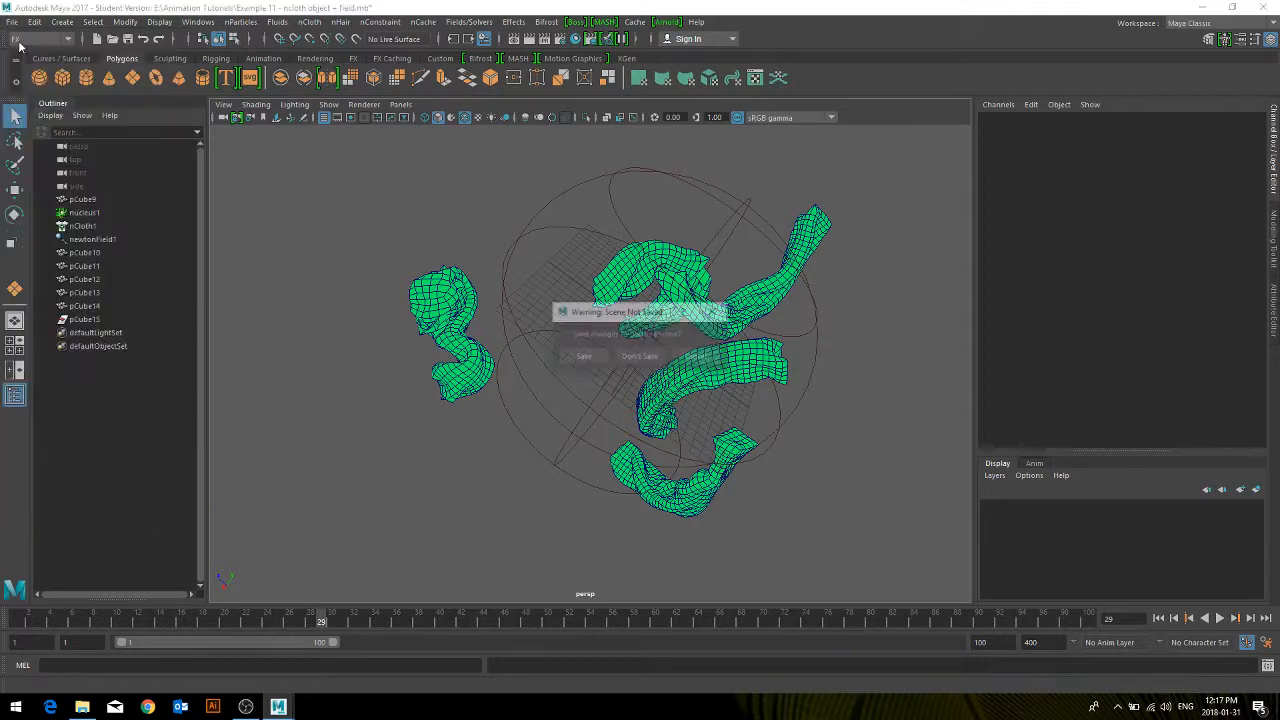
click(619, 357)
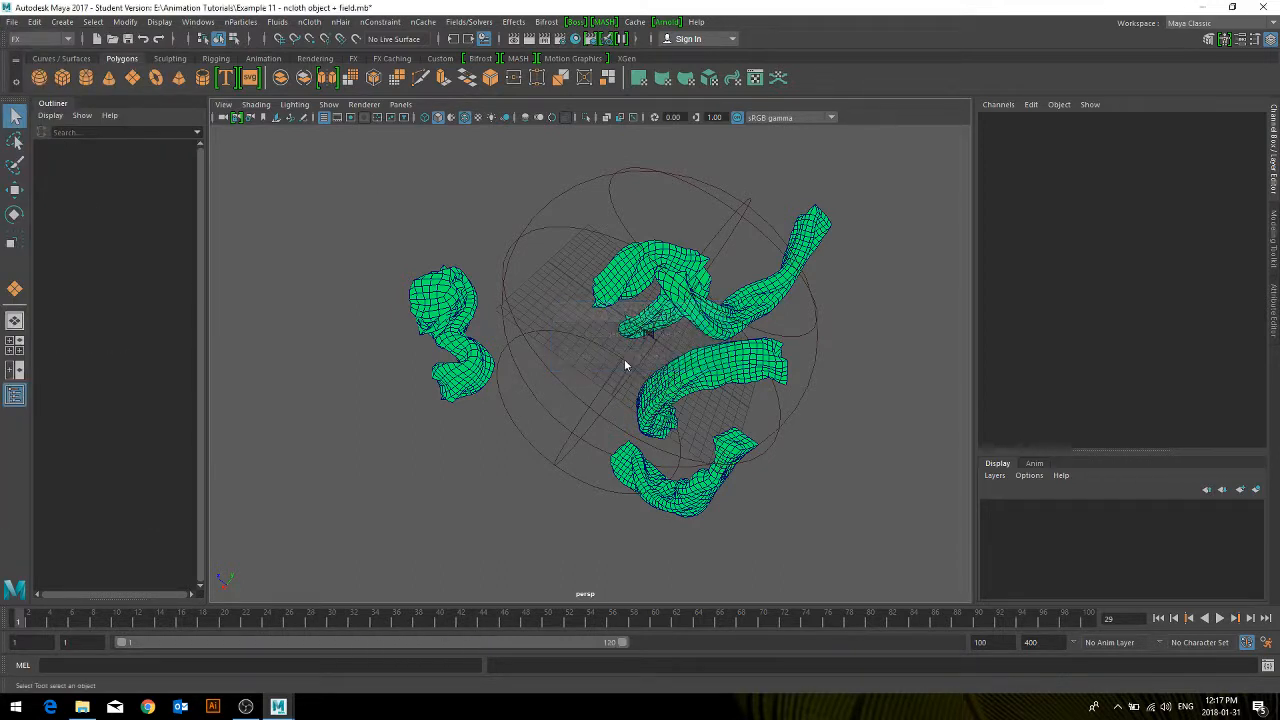
Step: Draw a polygon cube on the grid, about 3.9 wide, 2.1 high and 8.1 deep, and continue past the student version notice
click(62, 77)
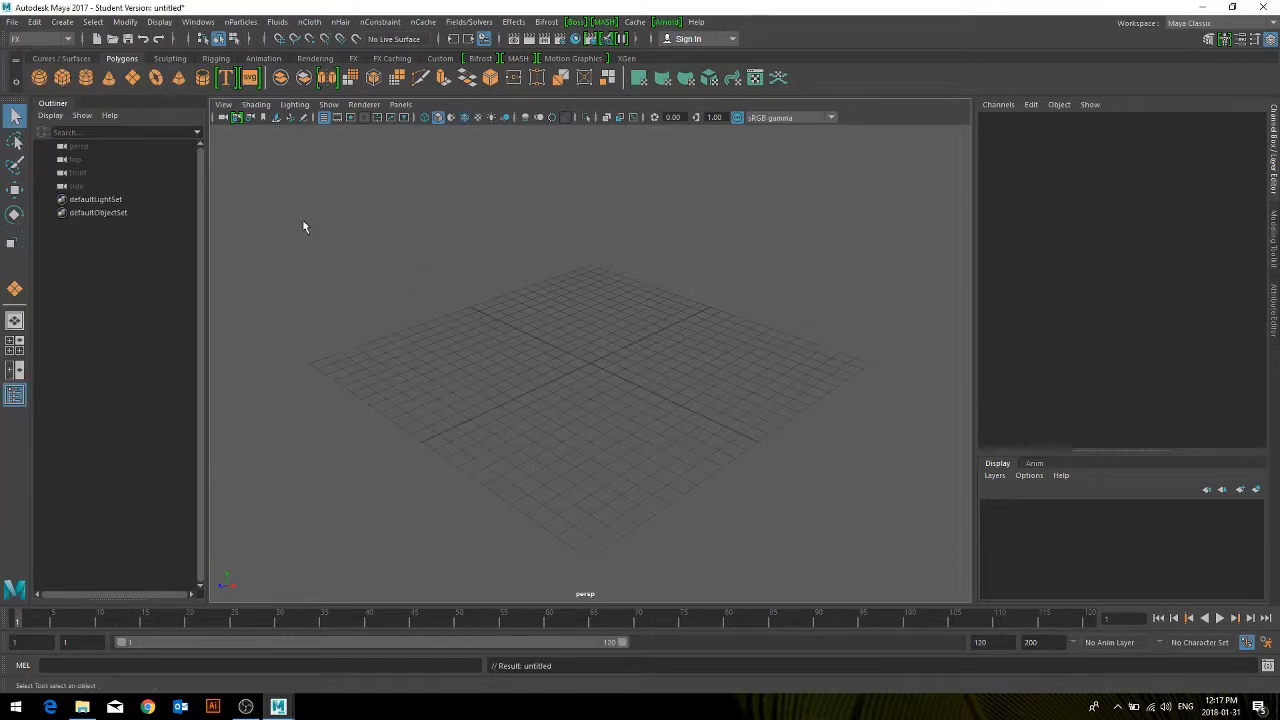
drag(618, 353, 522, 309)
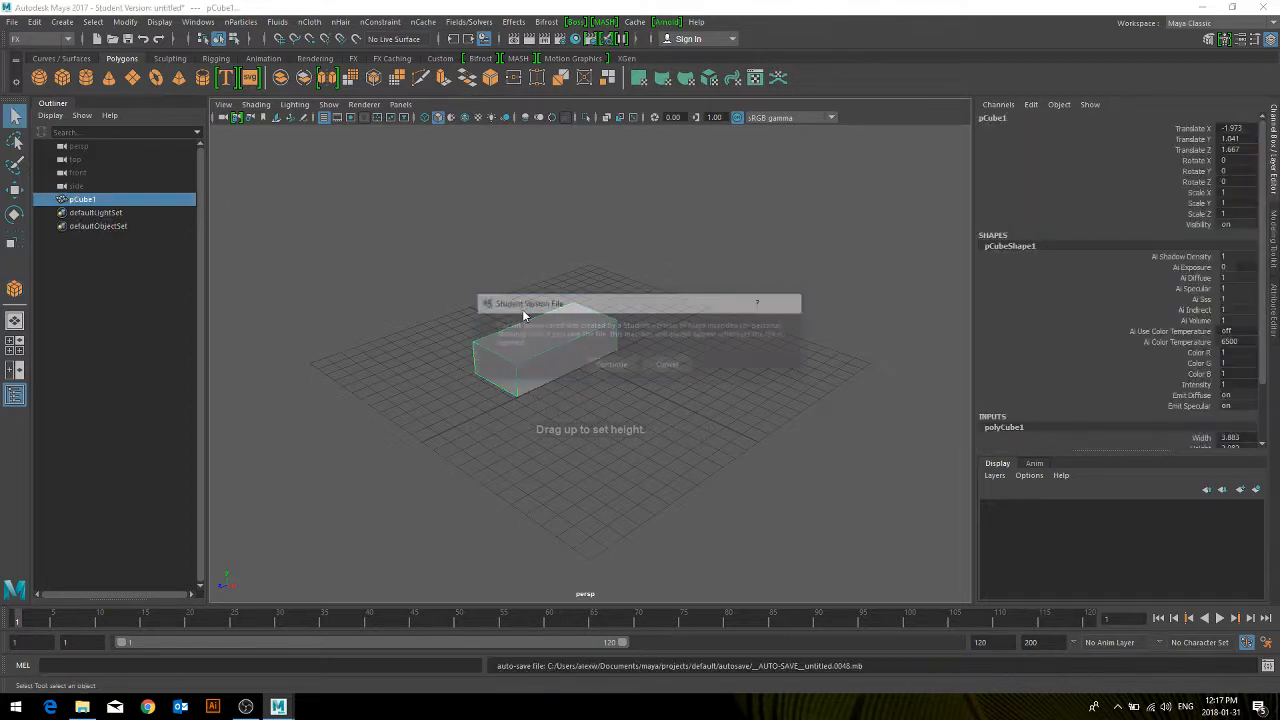
click(611, 365)
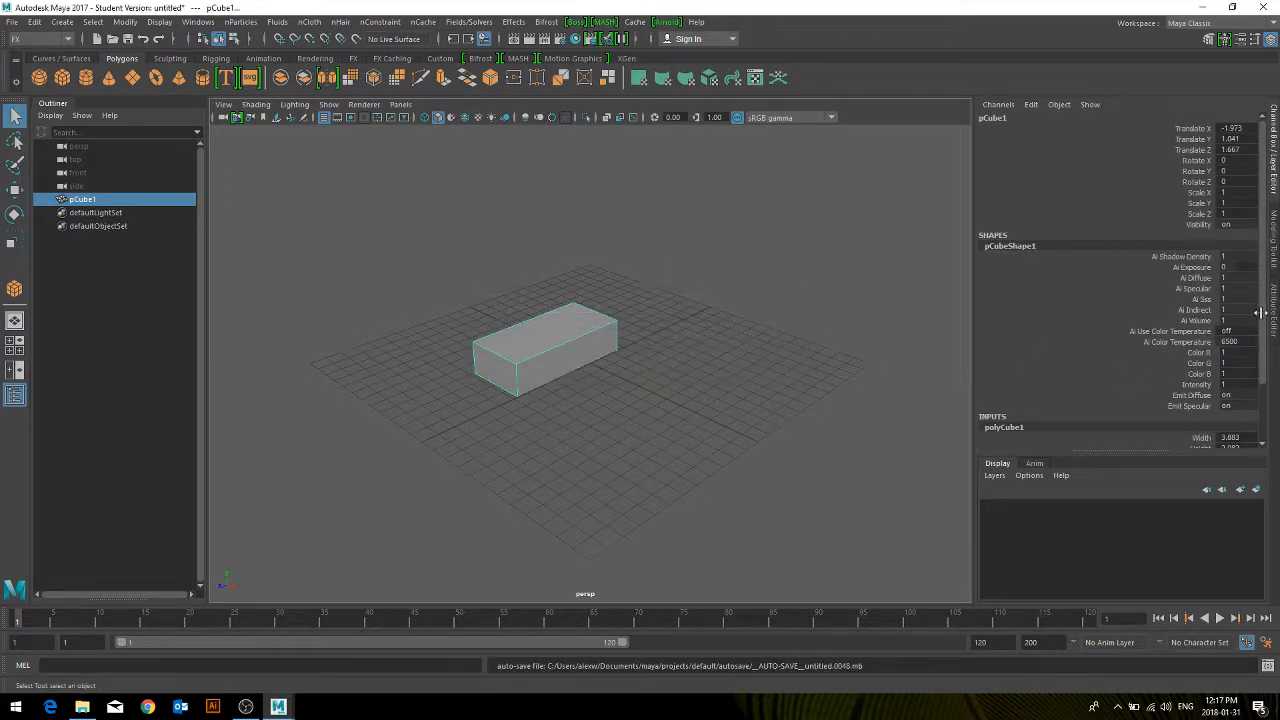
Step: Set the cube's subdivisions to 10 in width, height and depth
scroll(1248, 426, down, 3)
click(1238, 400)
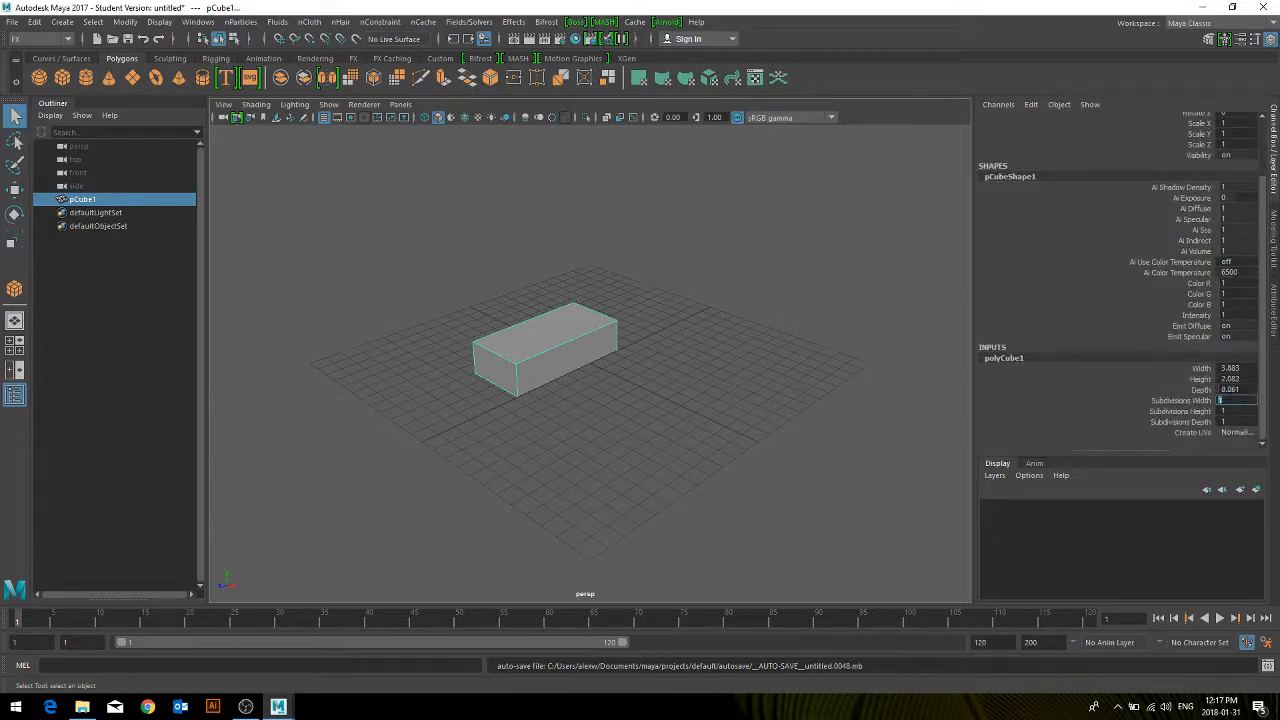
text(10)
key(Tab)
text(10)
key(Tab)
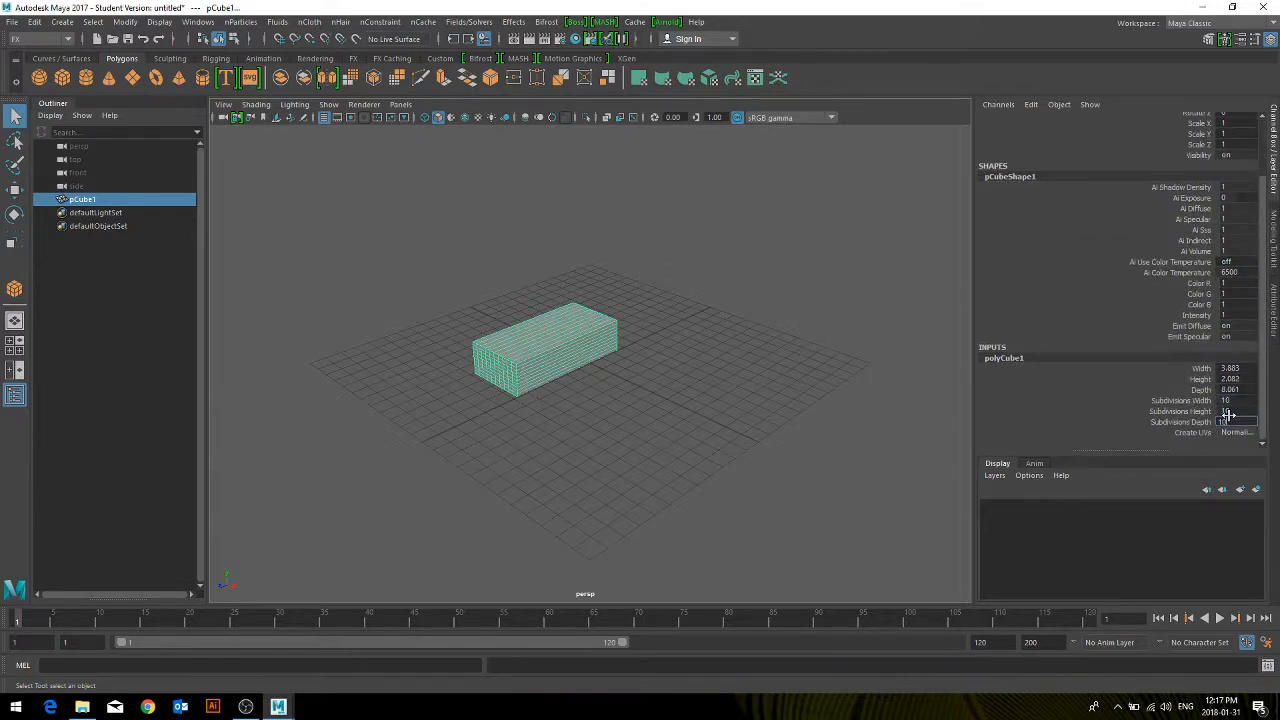
text(10)
key(Tab)
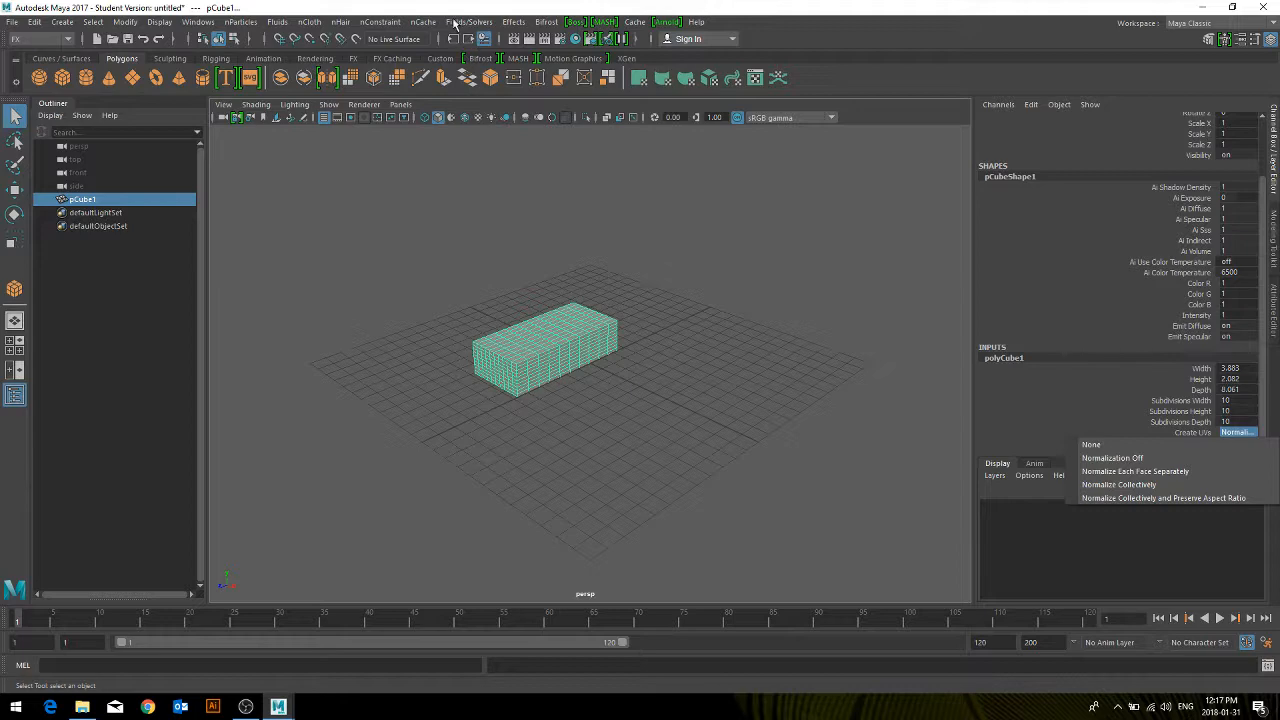
Step: Create a Newton field for the selected cube
click(469, 21)
click(545, 28)
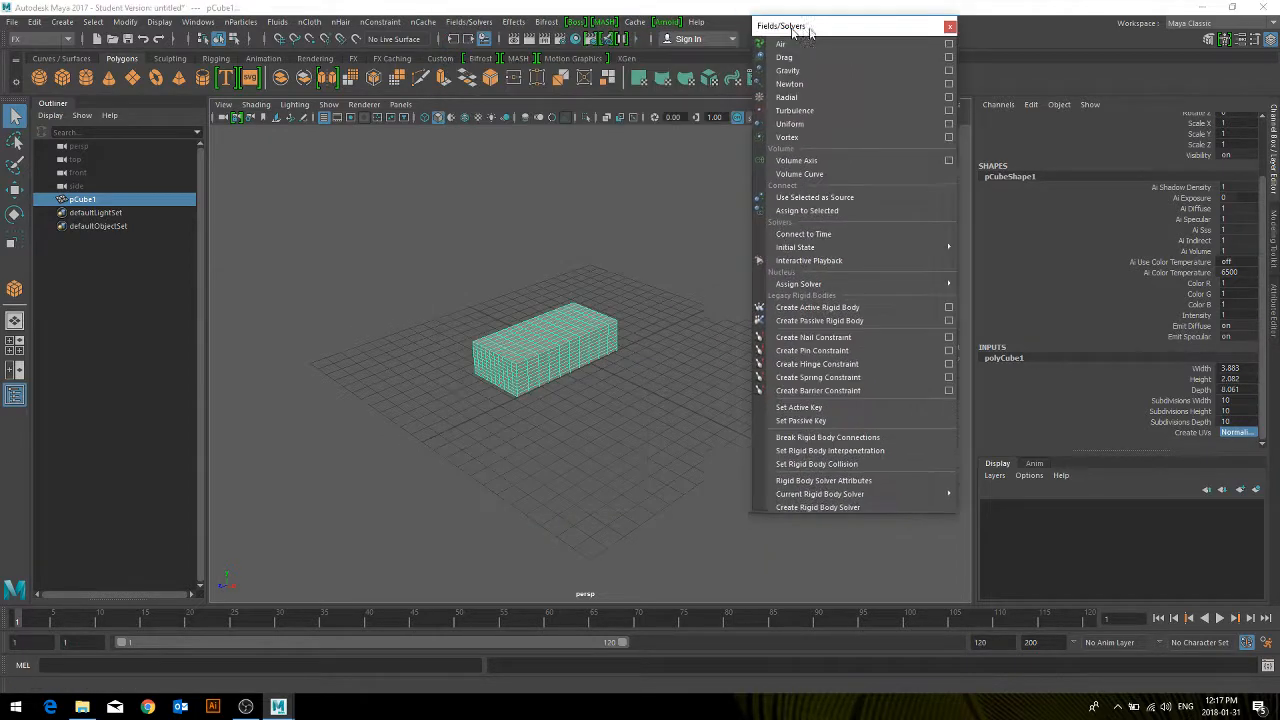
drag(793, 28, 922, 30)
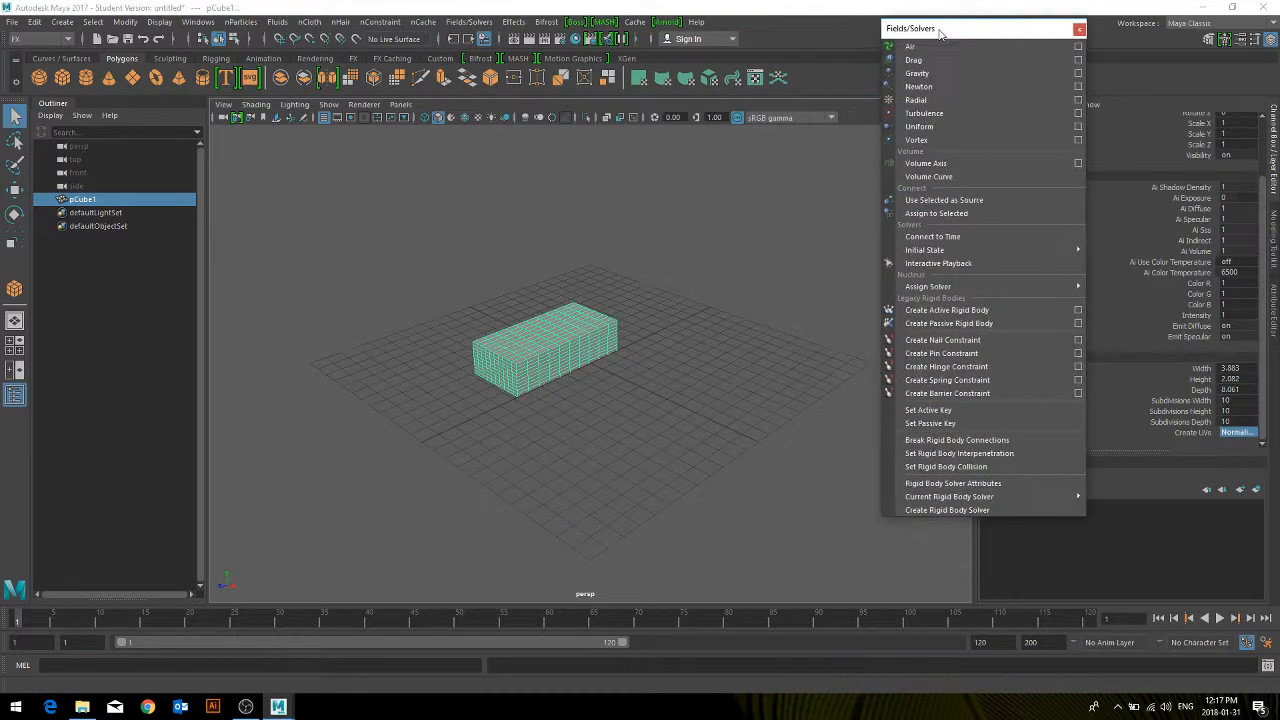
click(917, 87)
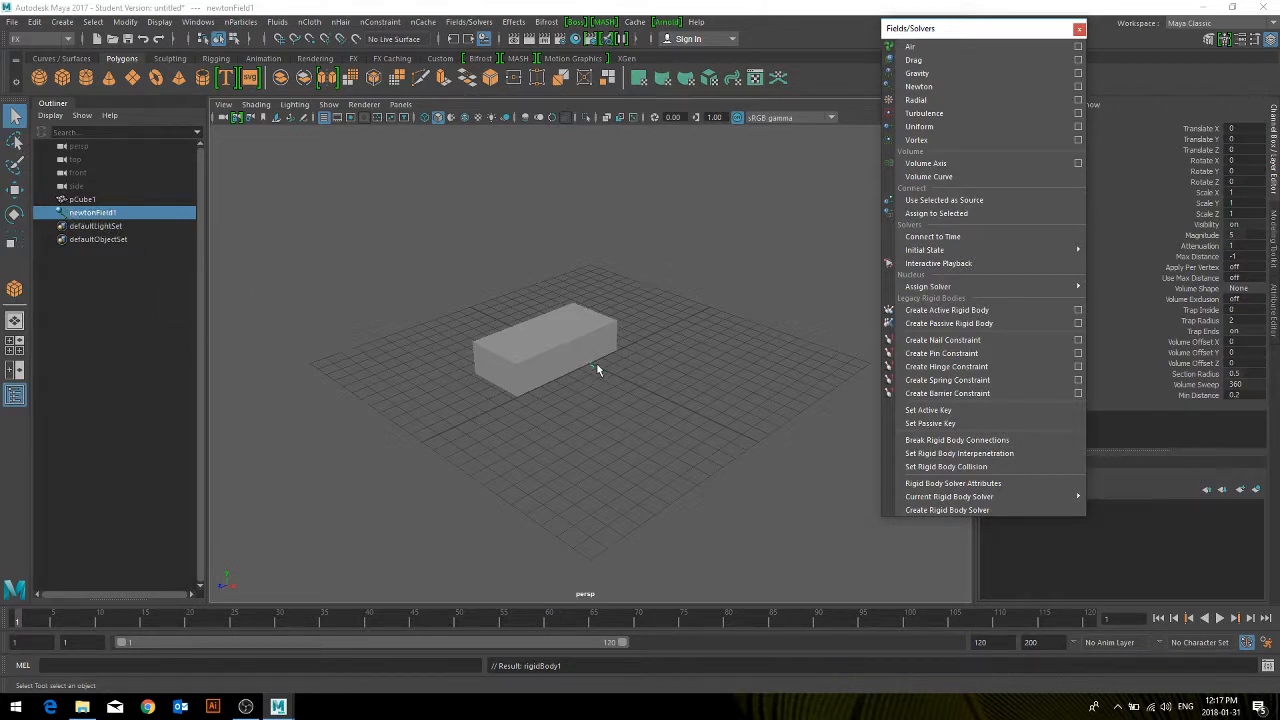
Step: Show the Newton field's attributes and set its scale to 10 on all three axes
click(81, 214)
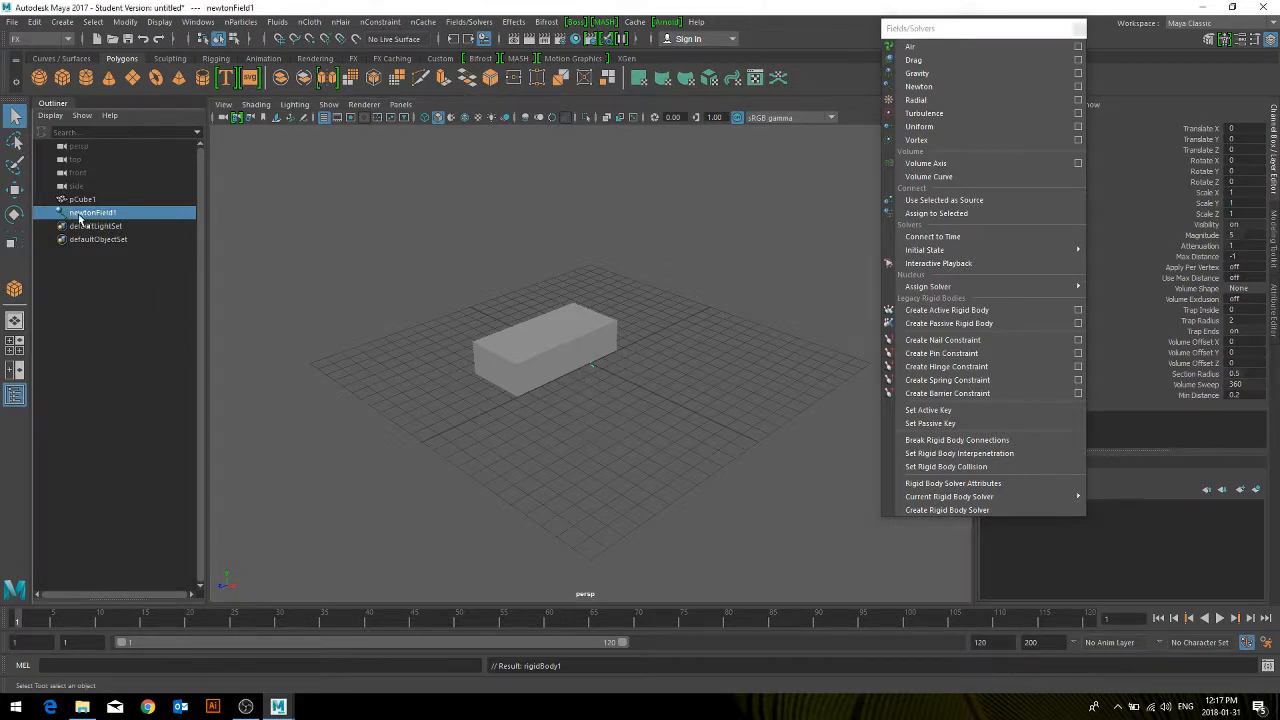
click(1273, 300)
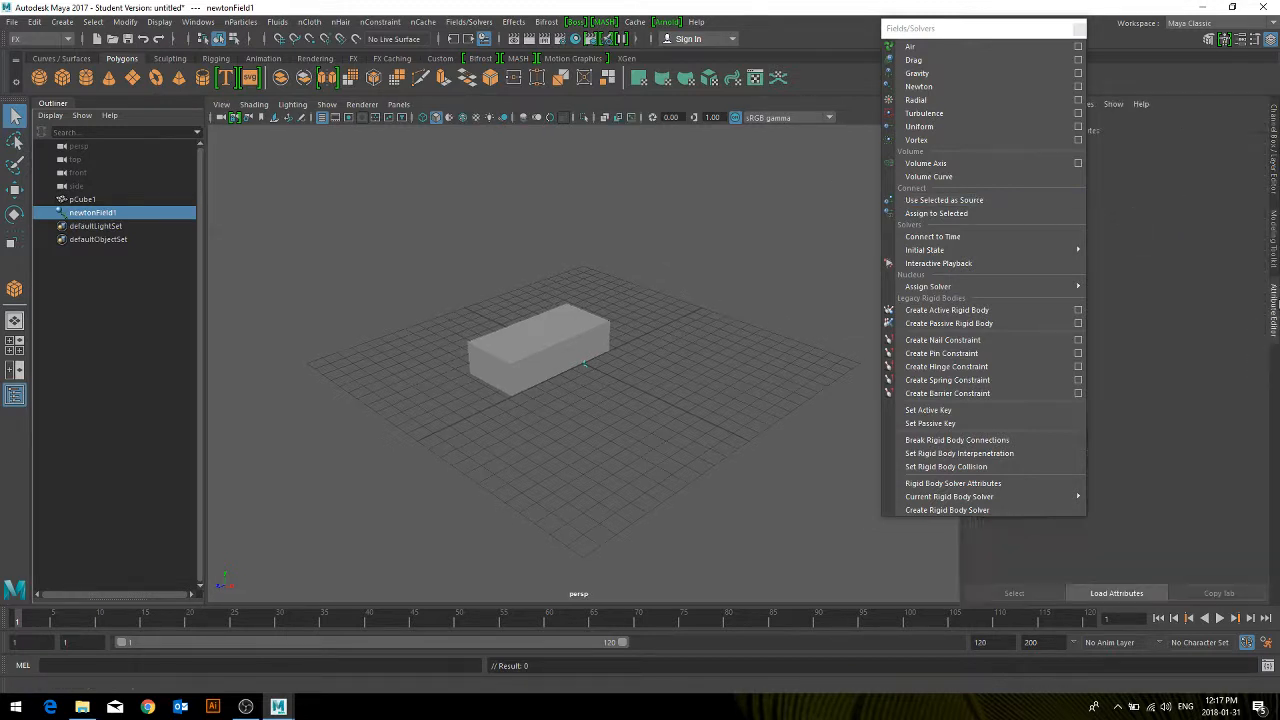
click(1075, 28)
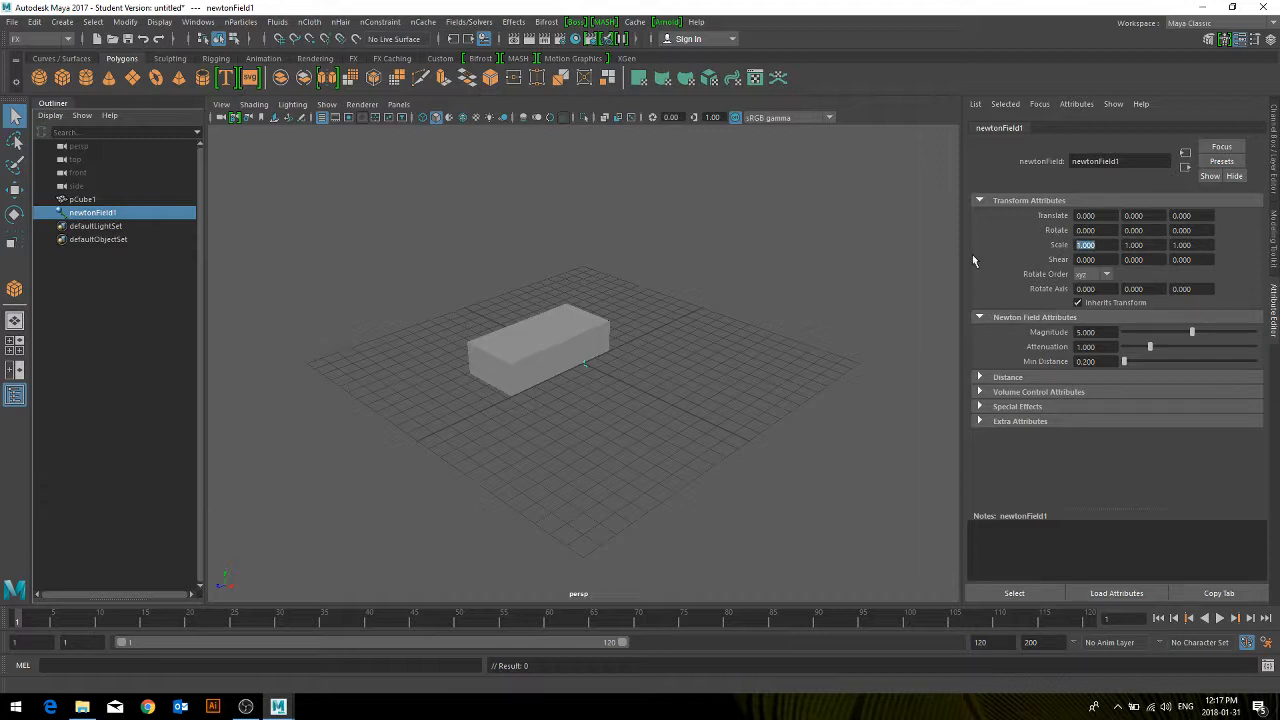
text(10)
key(Tab)
text(10)
key(Tab)
text(10)
key(Tab)
Step: Set the Newton field's Volume Shape to Sphere in its volume control attributes
click(980, 392)
scroll(1037, 406, down, 3)
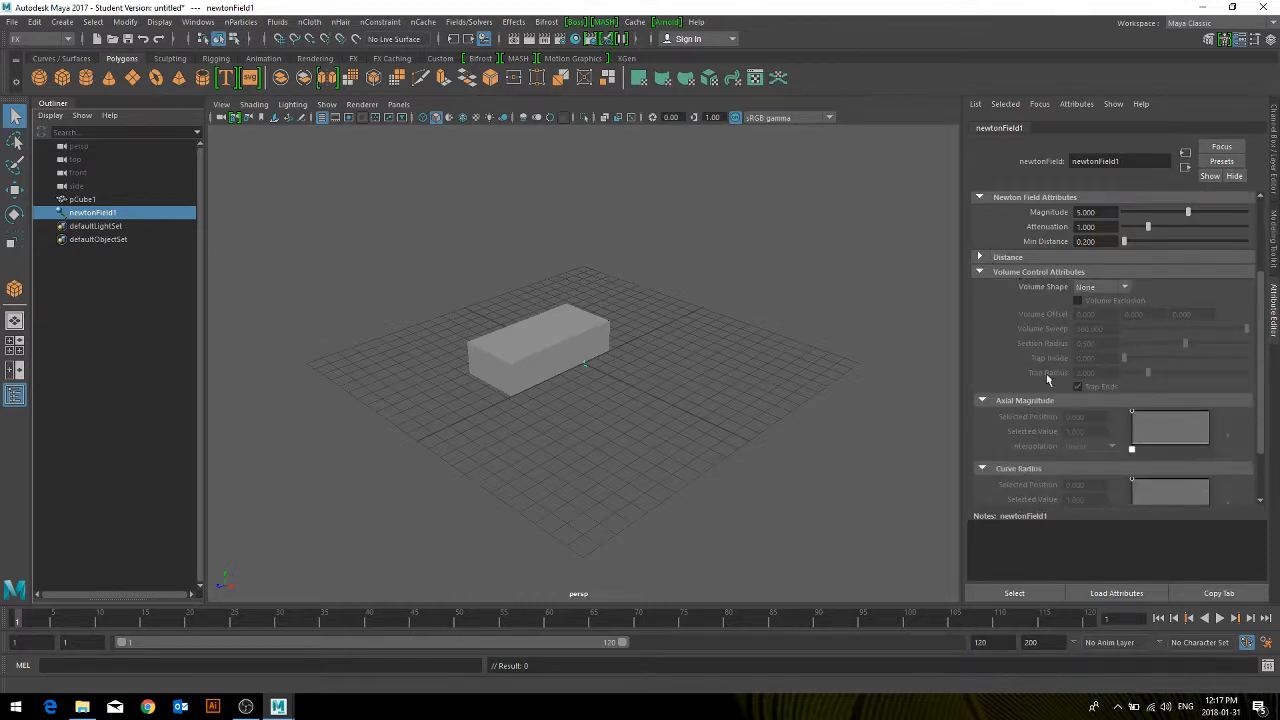
click(1120, 287)
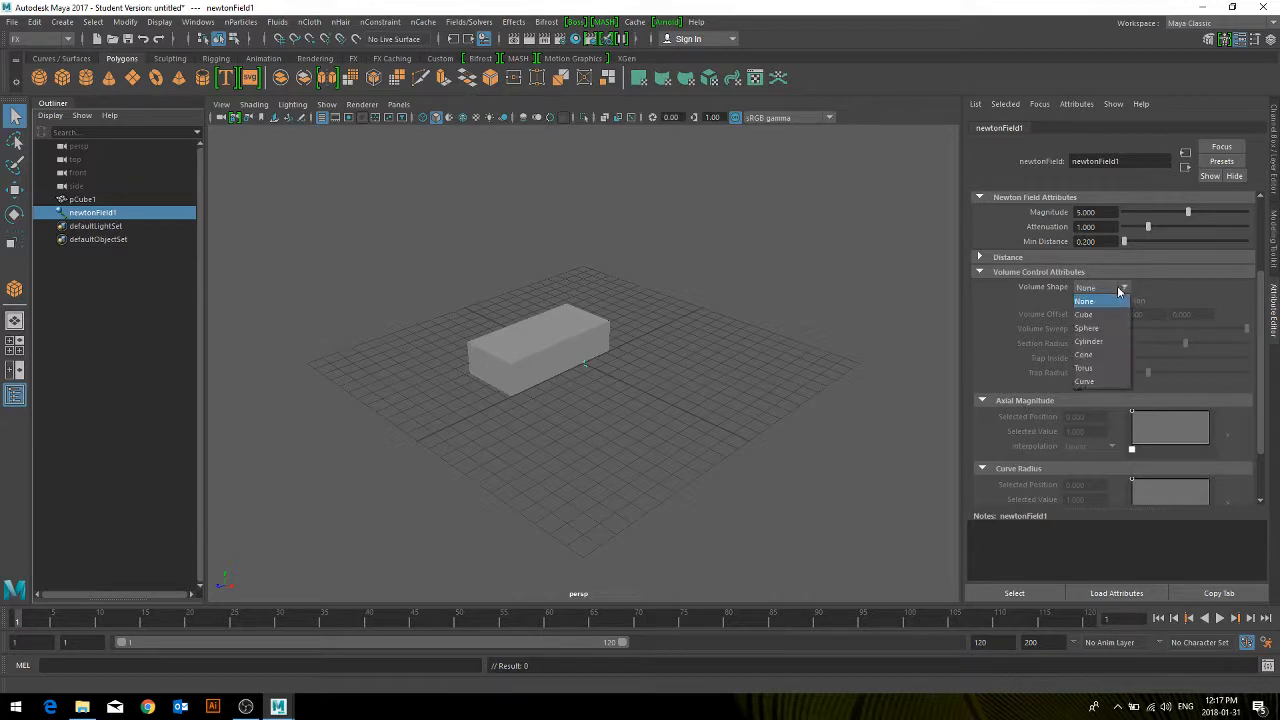
click(1095, 327)
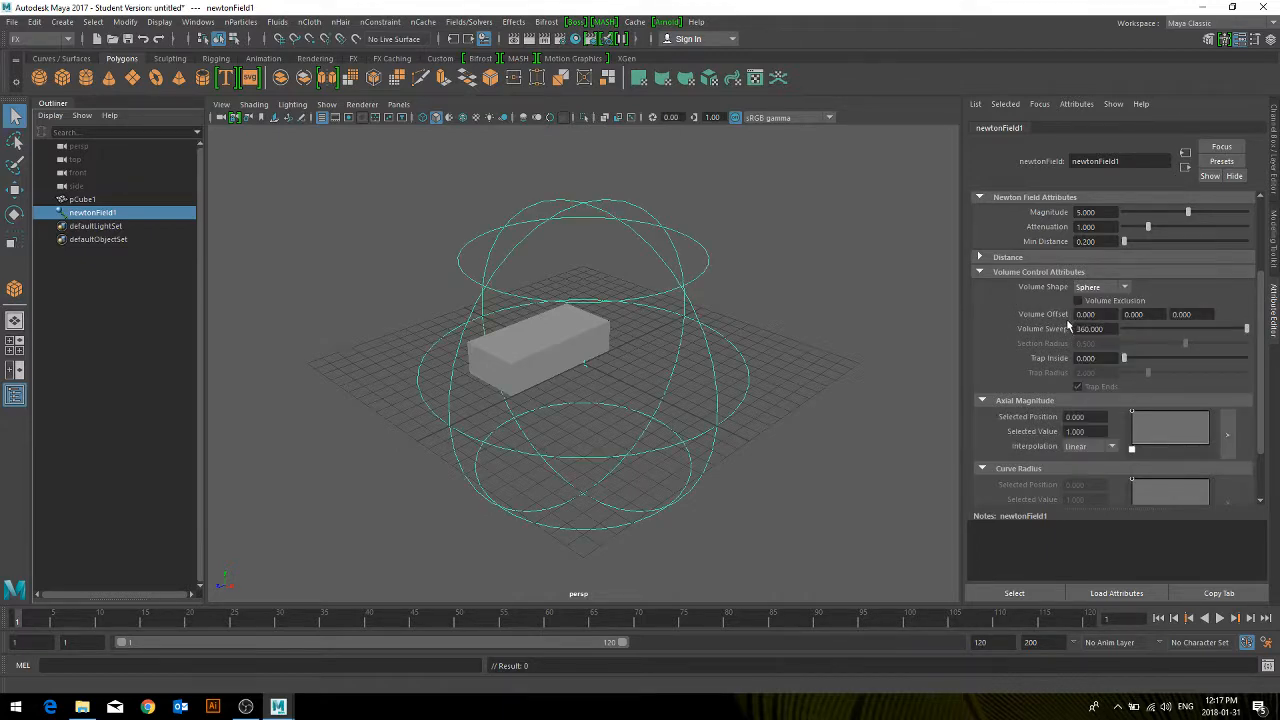
Step: Select the cube together with the Newton field and assign the field to the selected cube
alt+drag(547, 427, 564, 444)
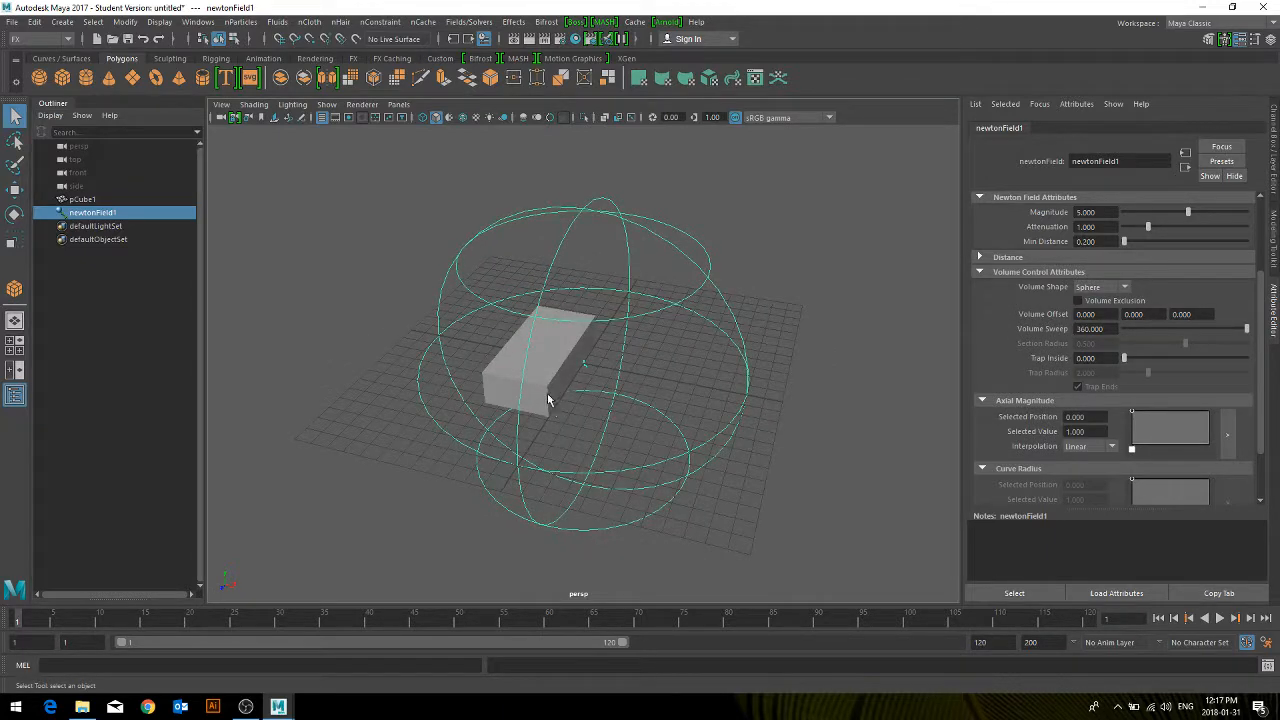
click(547, 399)
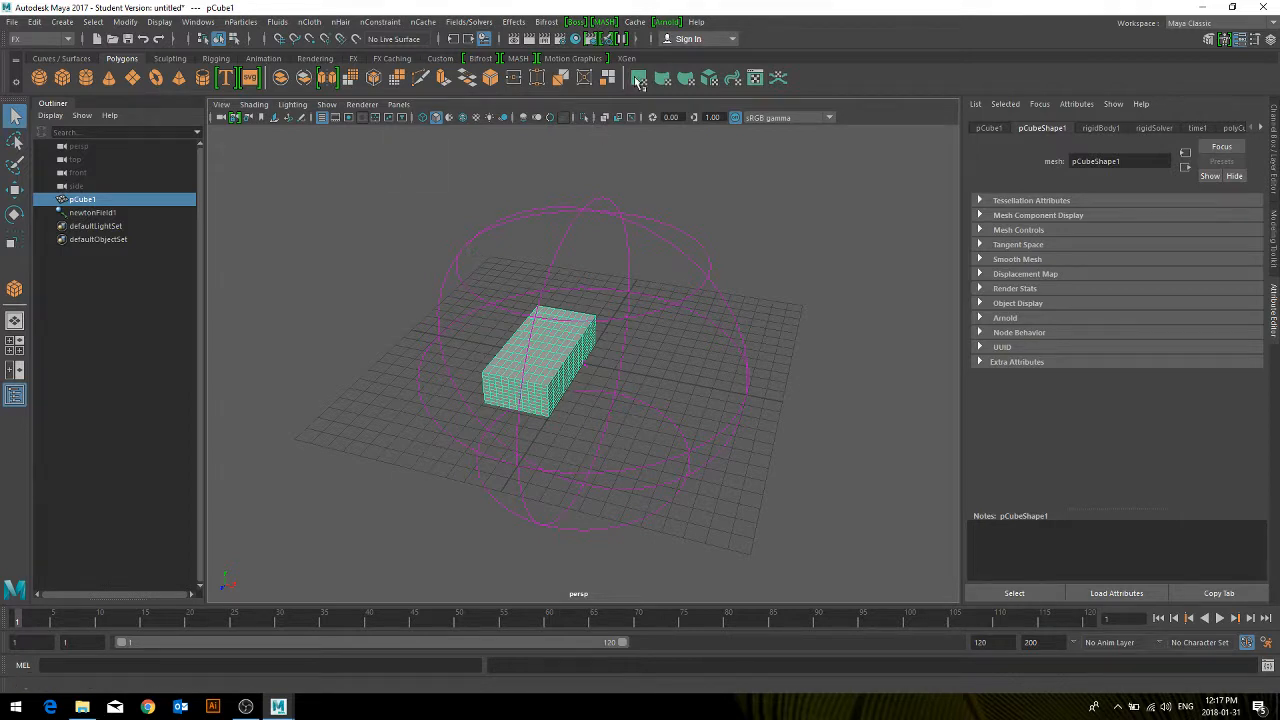
shift+click(597, 209)
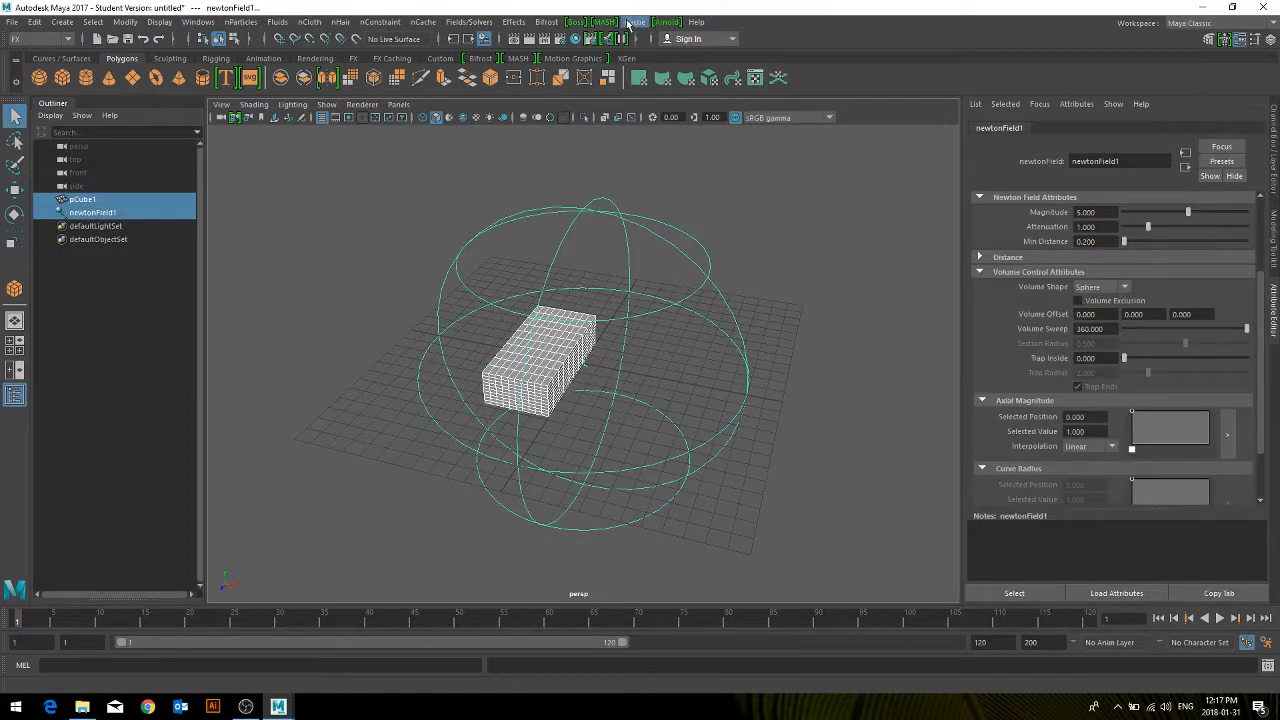
click(462, 22)
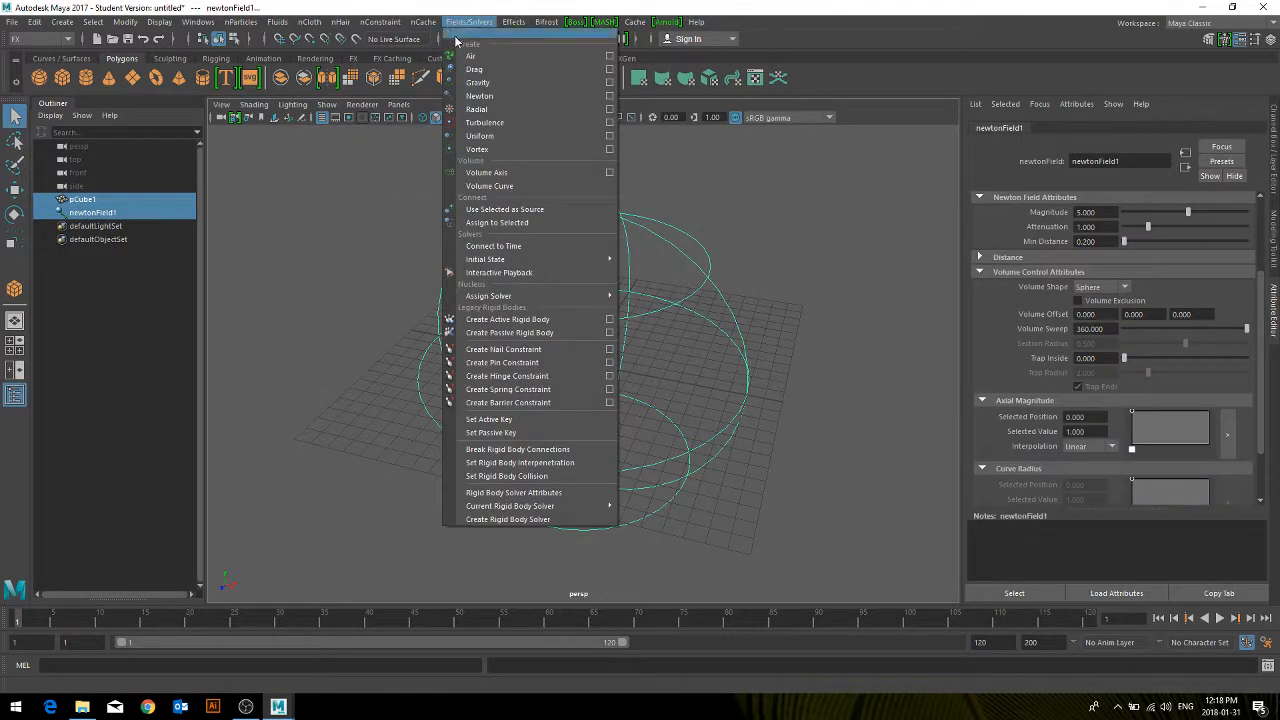
click(479, 223)
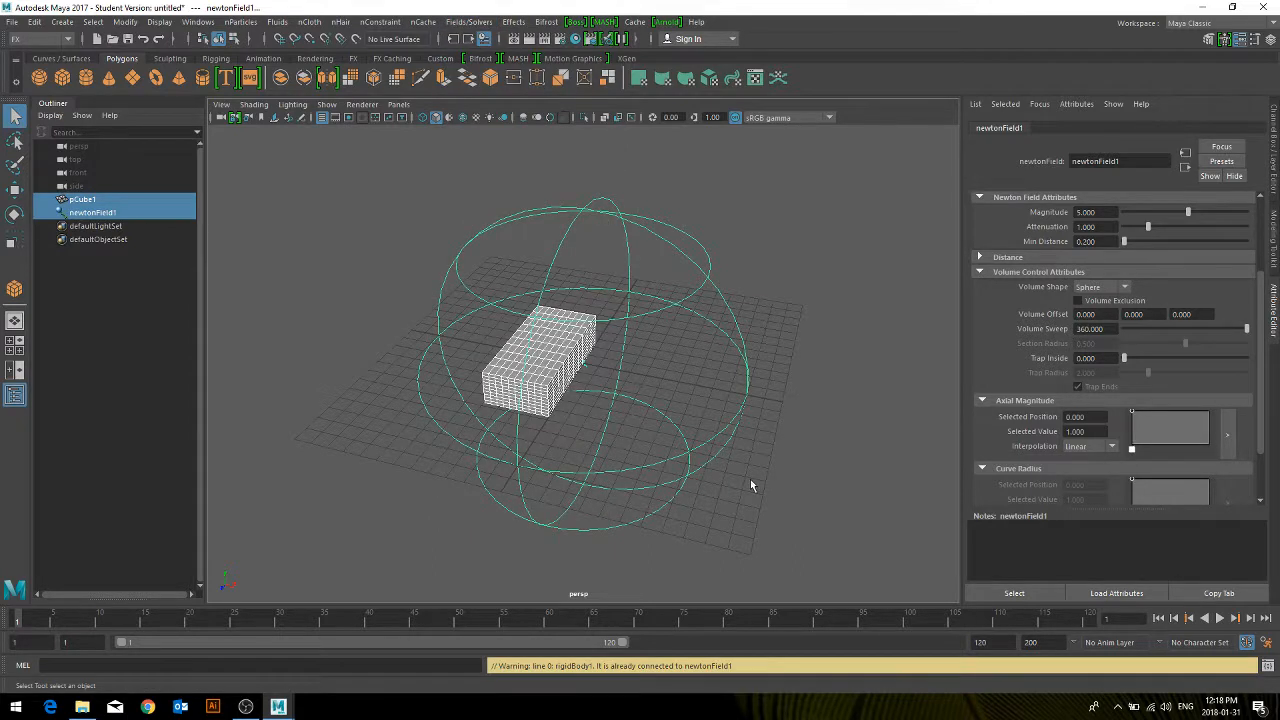
Step: Play the simulation to examine how the Newton field pulls the cube, and stop at frame 23
click(1220, 618)
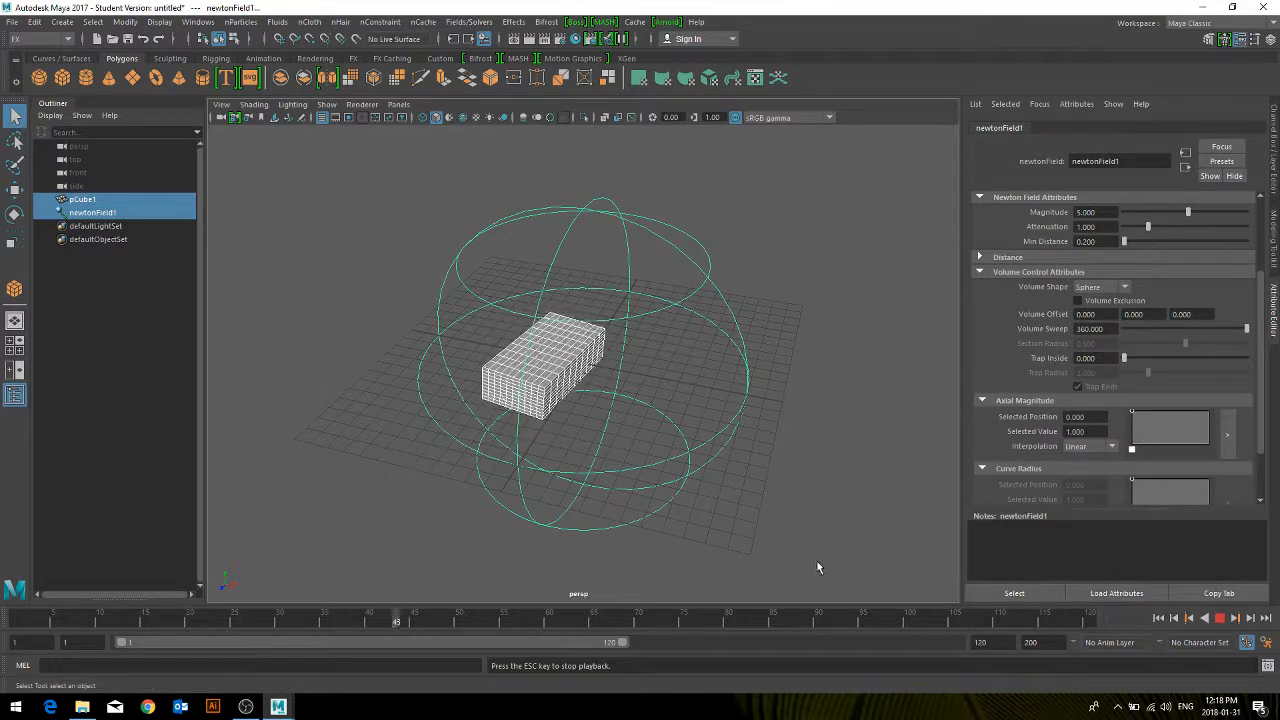
mouse_move(712, 456)
alt+mouse_down()
mouse_move(669, 443)
mouse_move(690, 462)
alt+mouse_up()
click(1220, 618)
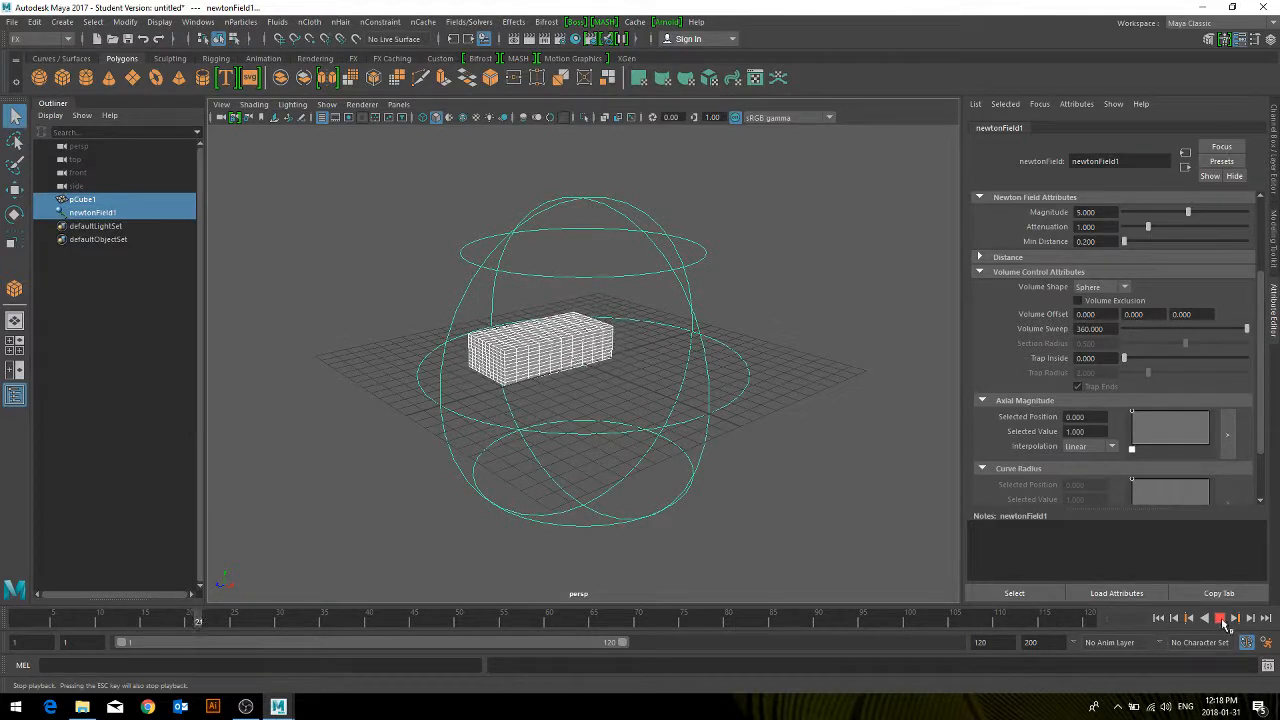
Step: Select only the Newton field and set its Magnitude to 100 in the field attributes
click(600, 350)
click(693, 323)
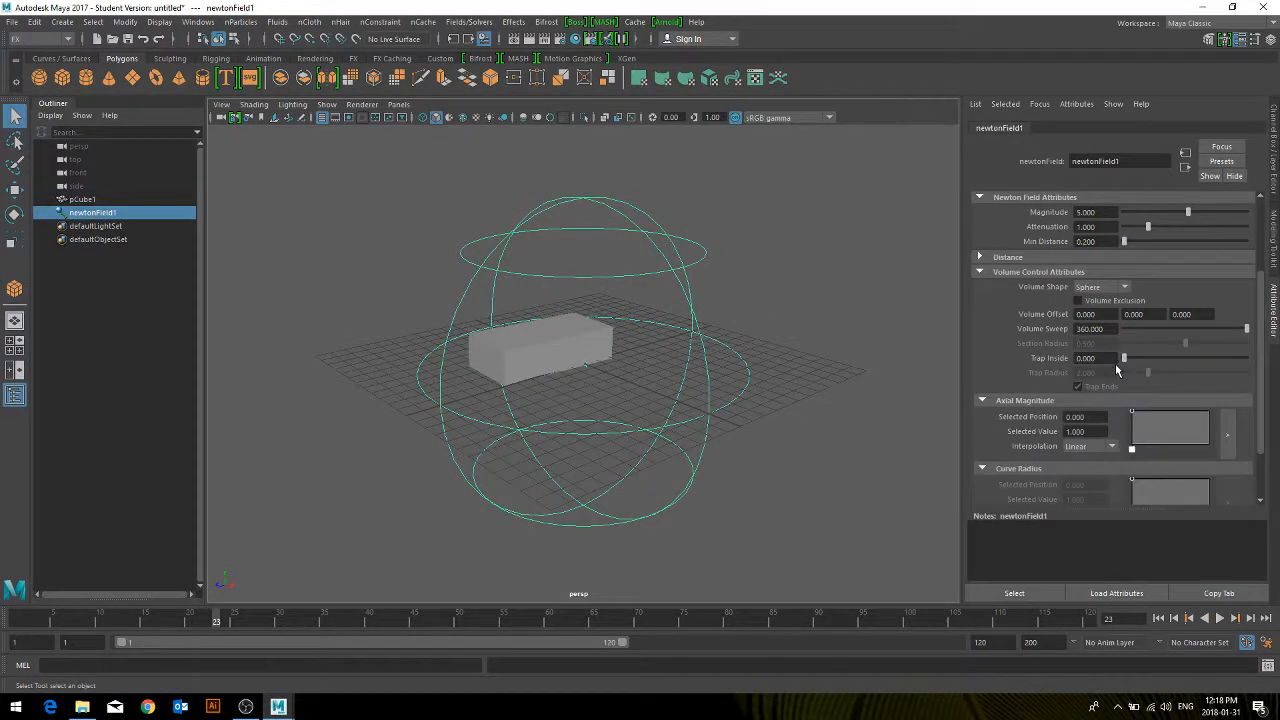
scroll(1117, 371, up, 3)
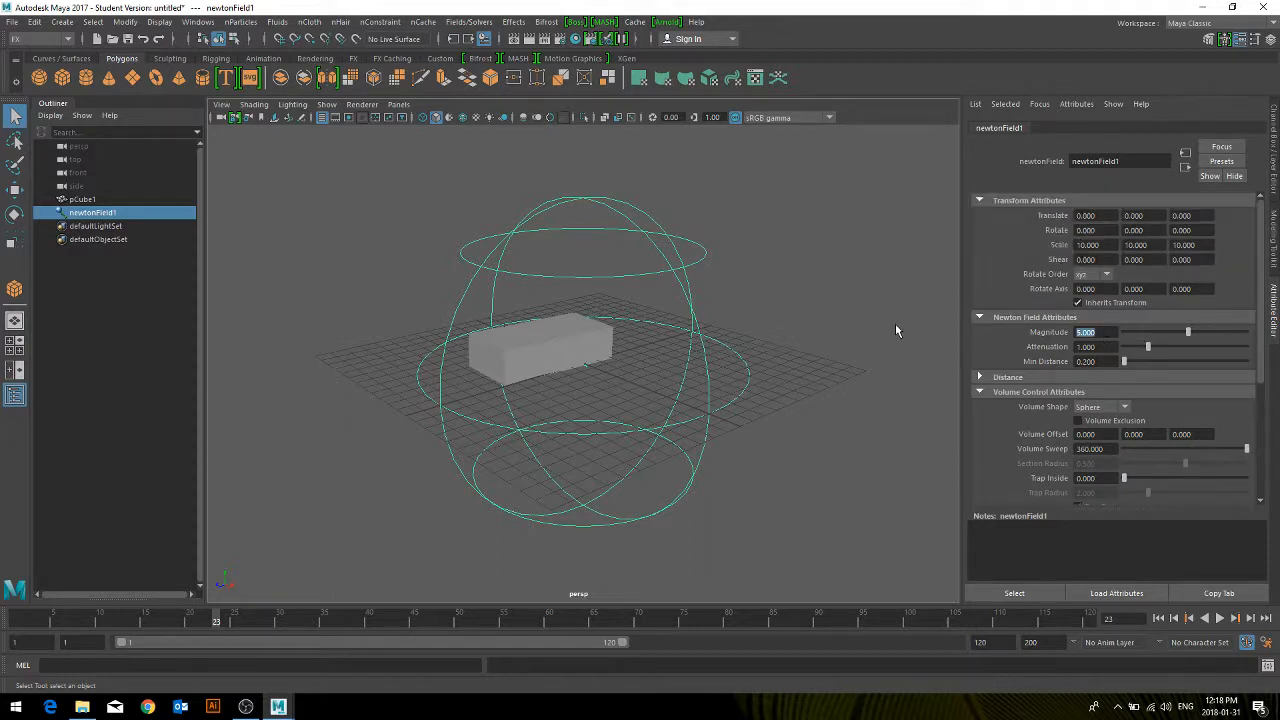
text(100)
key(Return)
Step: Play the simulation from the first frame to examine the stronger pull on the cube, and stop at frame 75
click(1159, 618)
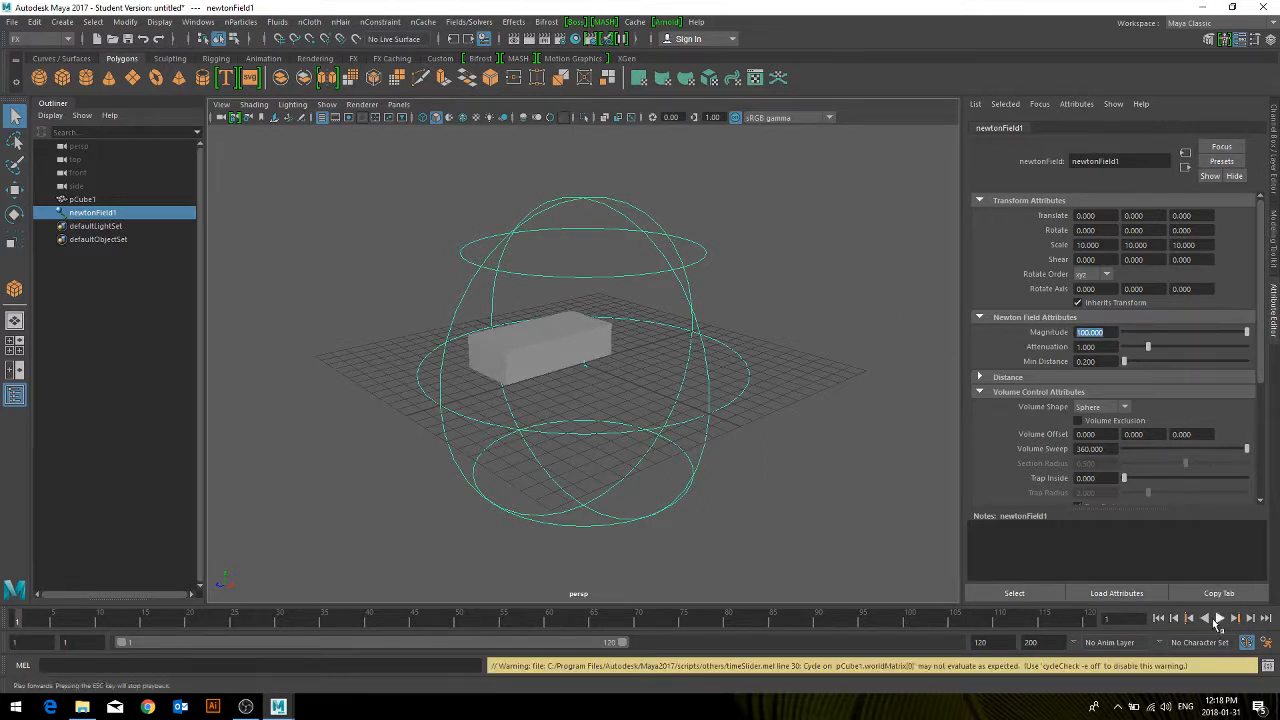
click(1218, 619)
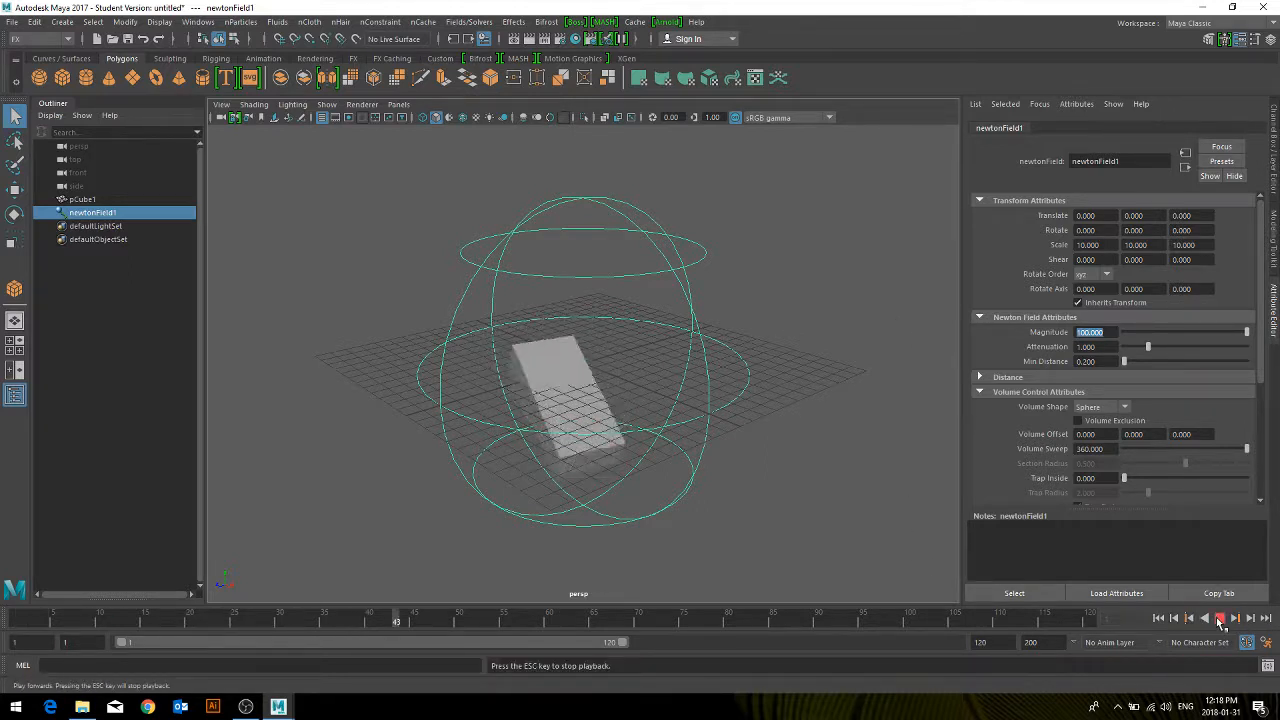
click(1218, 619)
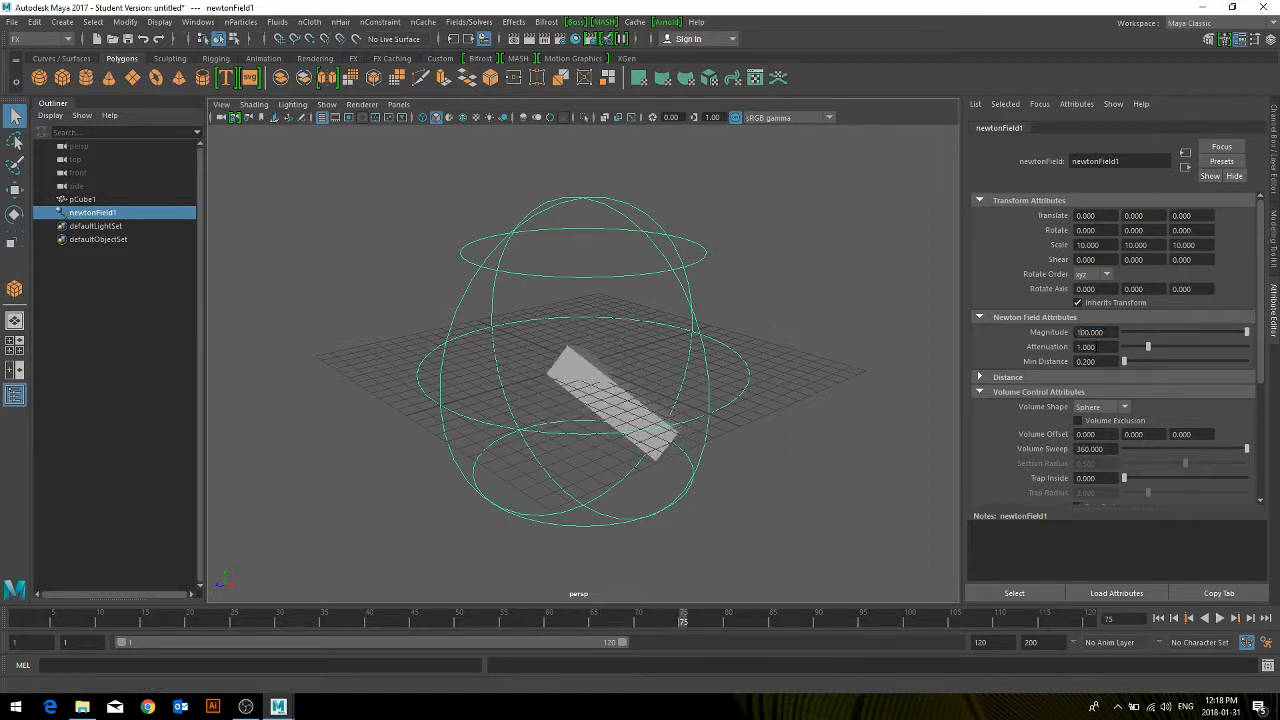
Step: Try a Newton field Magnitude of 10000, play the simulation from the start to frame 53, and restore the Magnitude to 100
key(Return)
click(1159, 618)
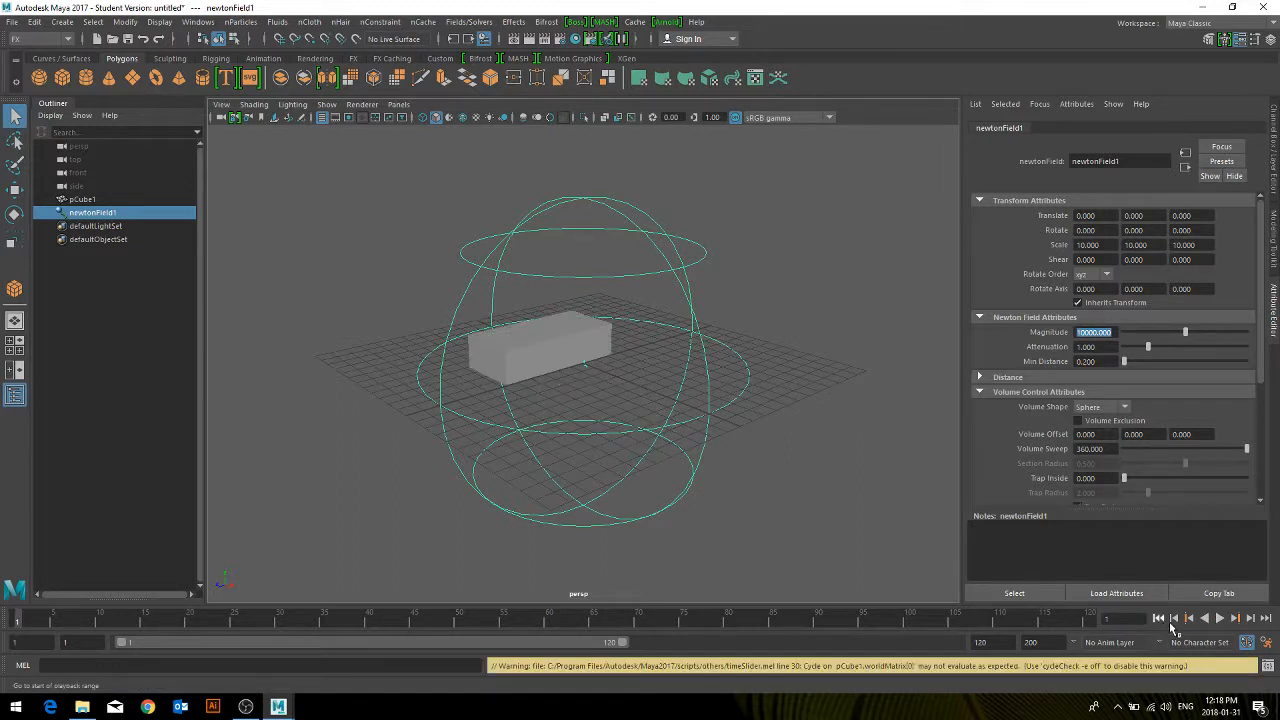
click(1222, 620)
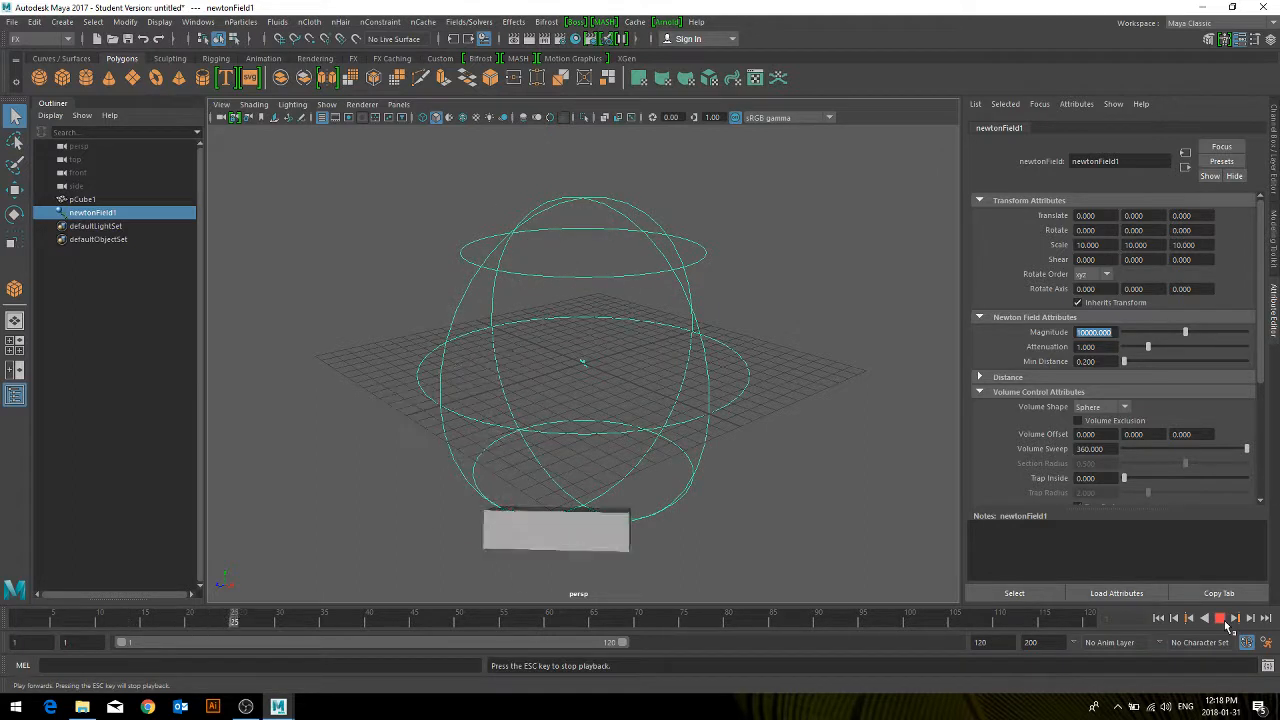
click(1222, 620)
scroll(792, 437, down, 5)
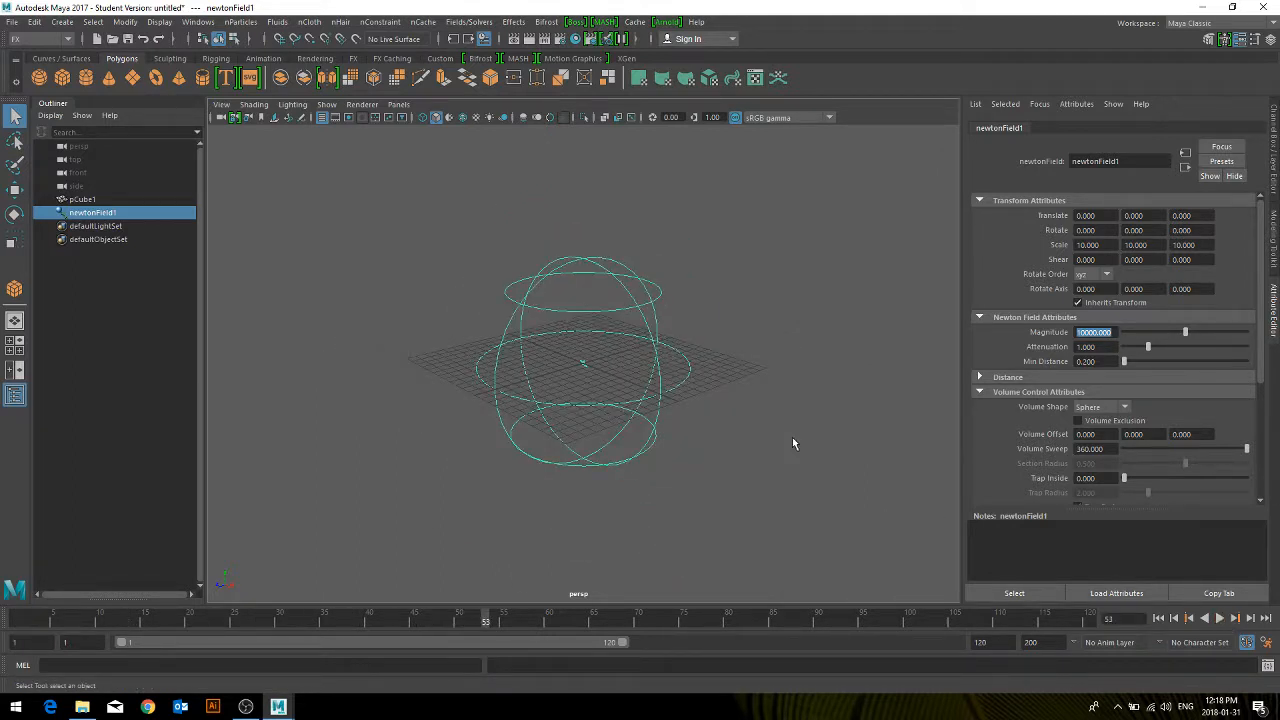
key(ctrl+z)
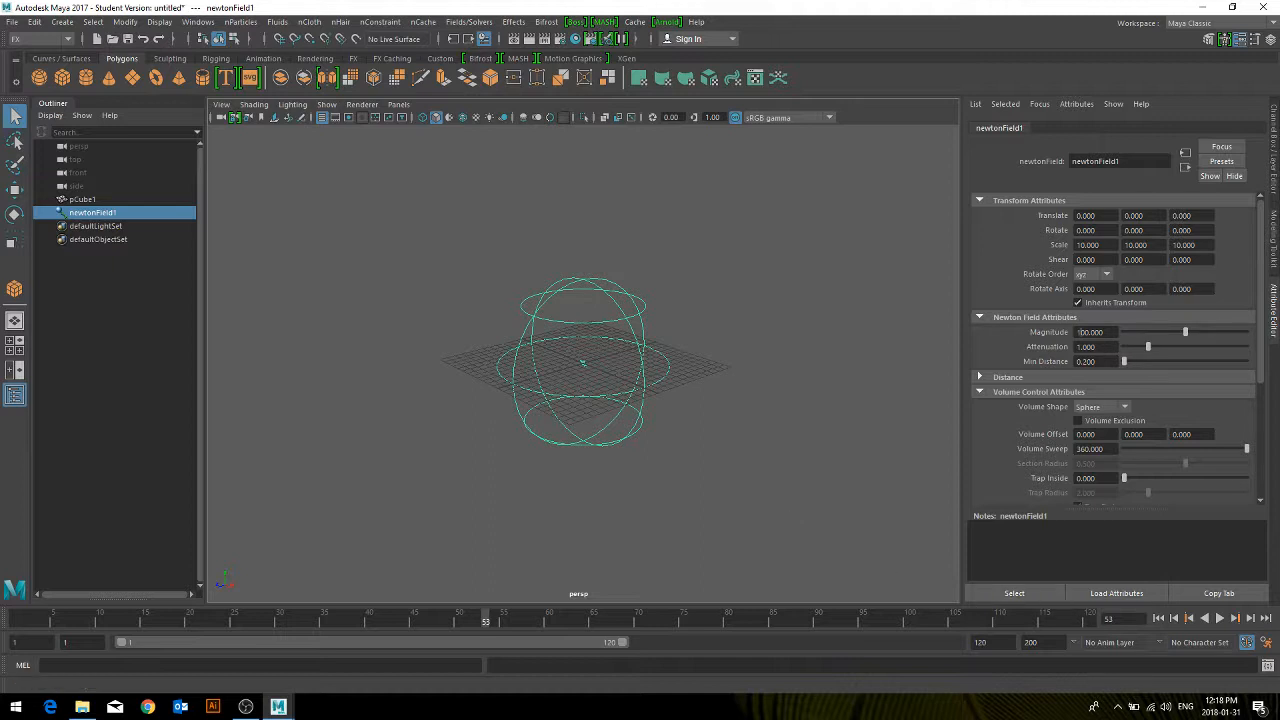
Step: Replay the simulation from the first frame to examine the cube's motion inside the field from a higher angle, and stop at frame 41
click(1158, 618)
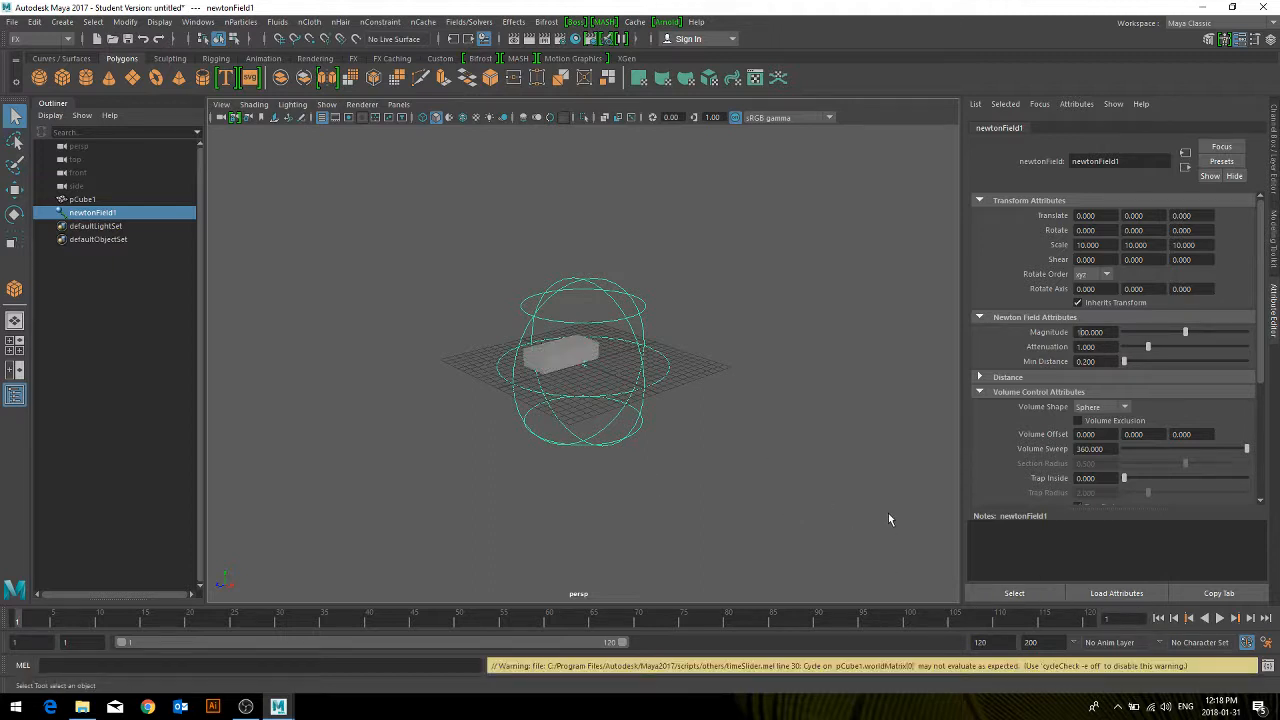
alt+drag(646, 446, 660, 475)
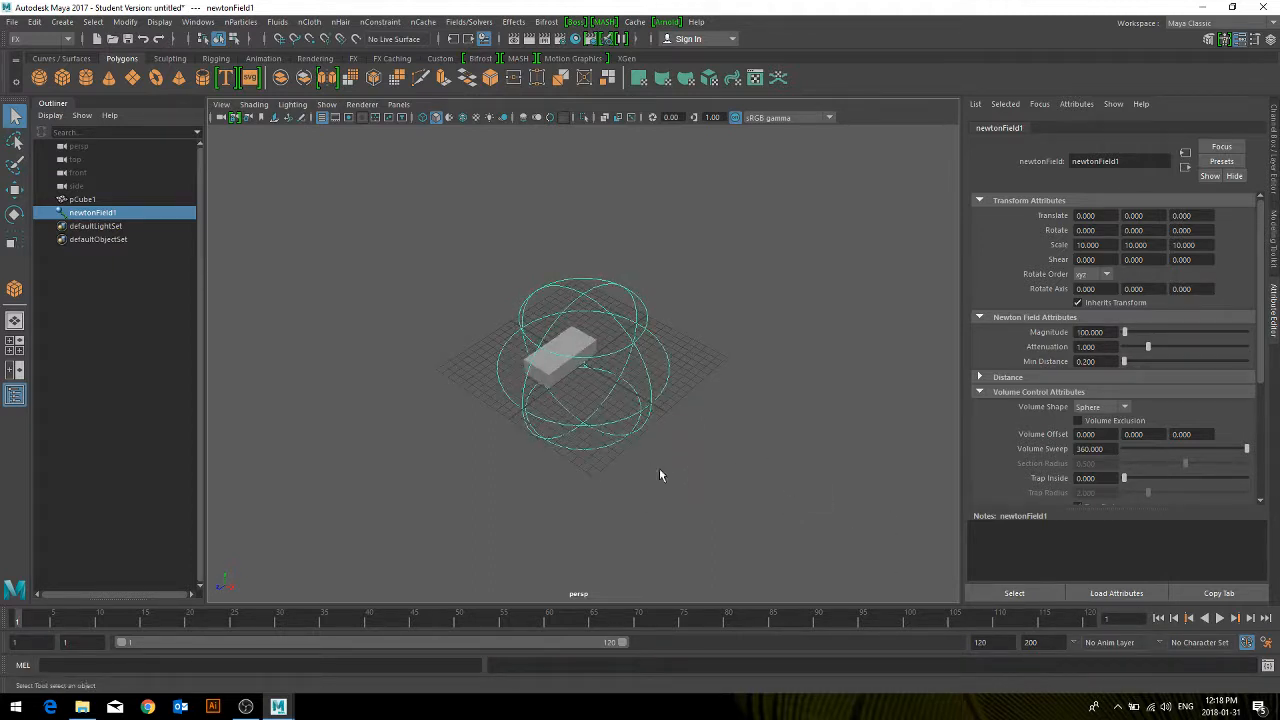
click(1220, 618)
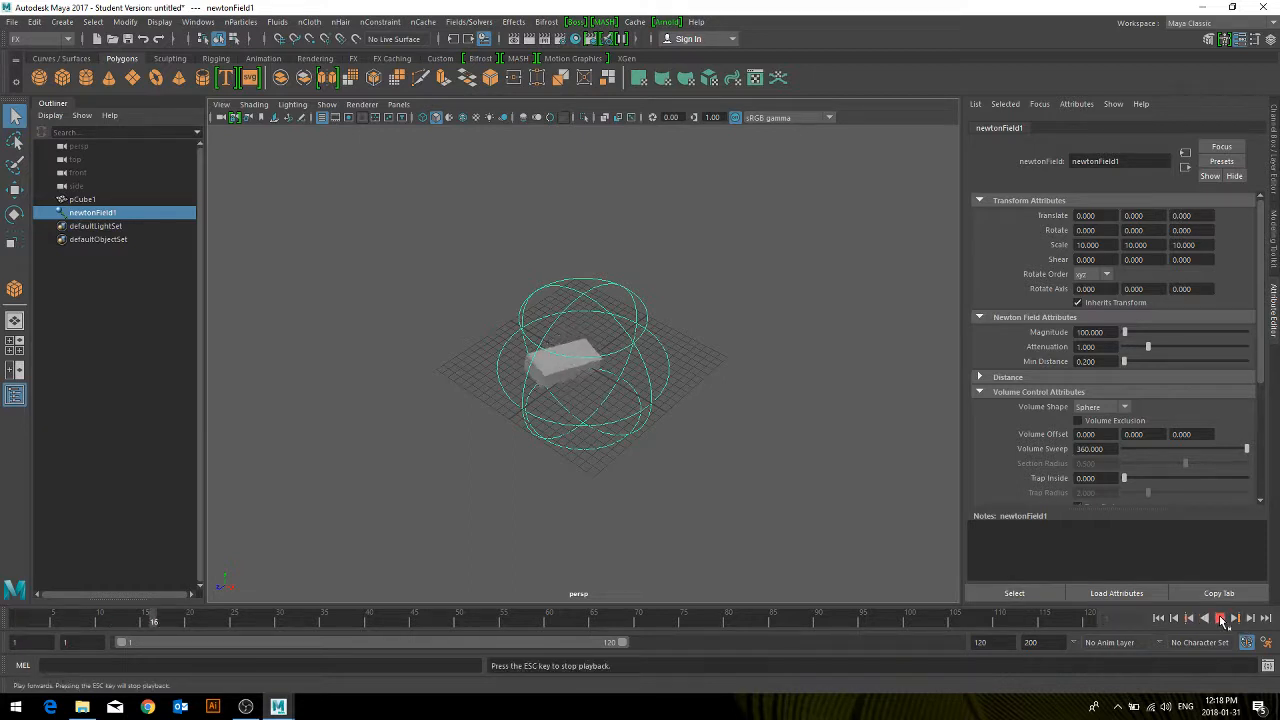
click(1220, 618)
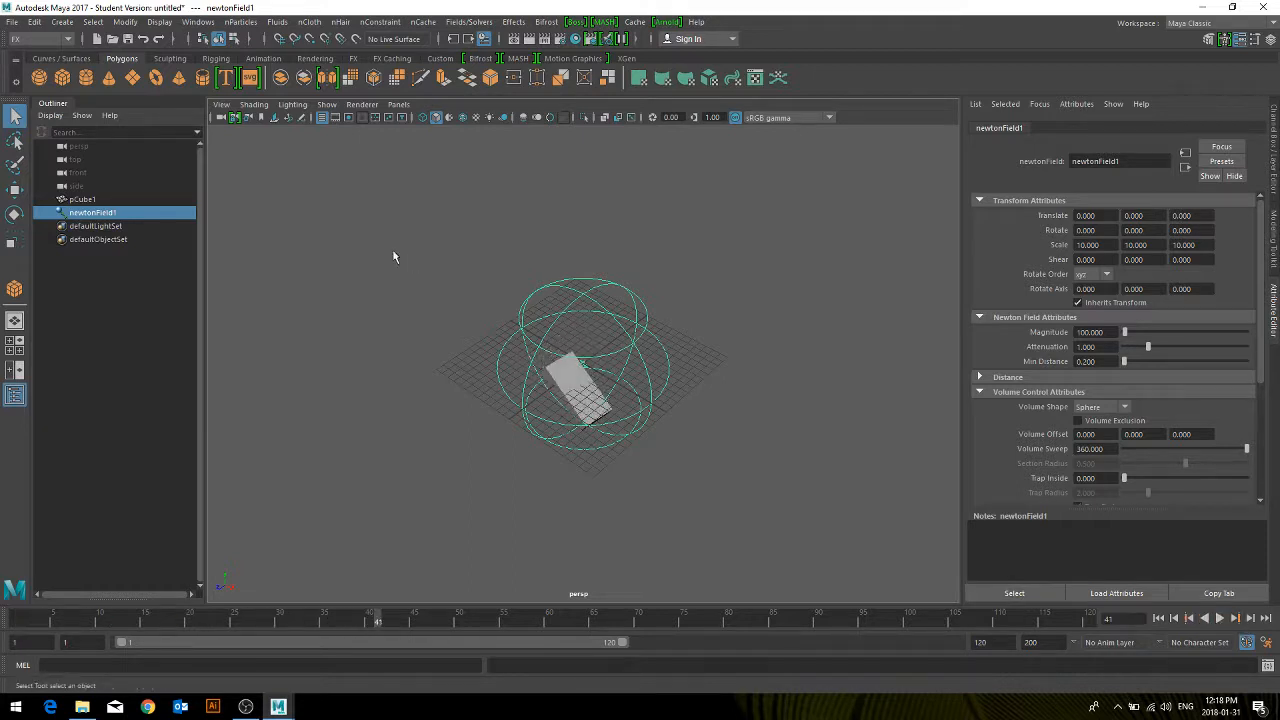
Step: Open the scene "Example 11 - ncloth object + field.mb" without saving the current untitled scene
click(11, 21)
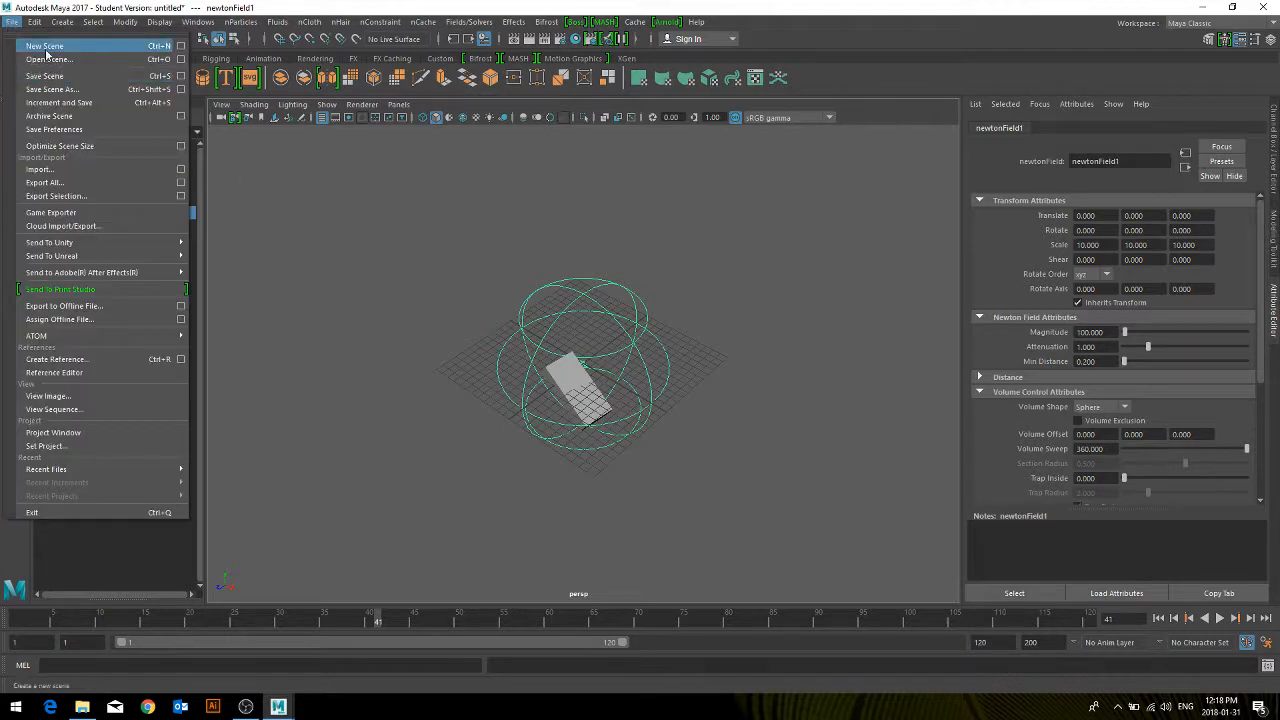
click(44, 60)
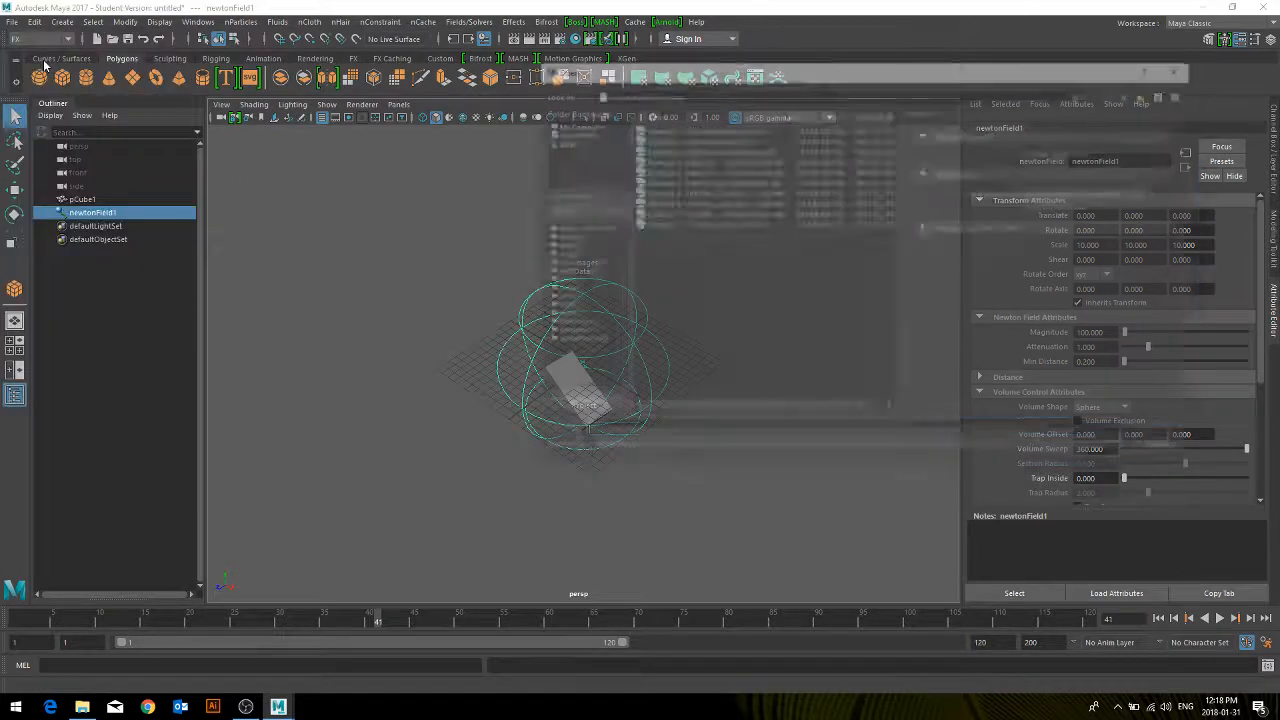
double_click(691, 224)
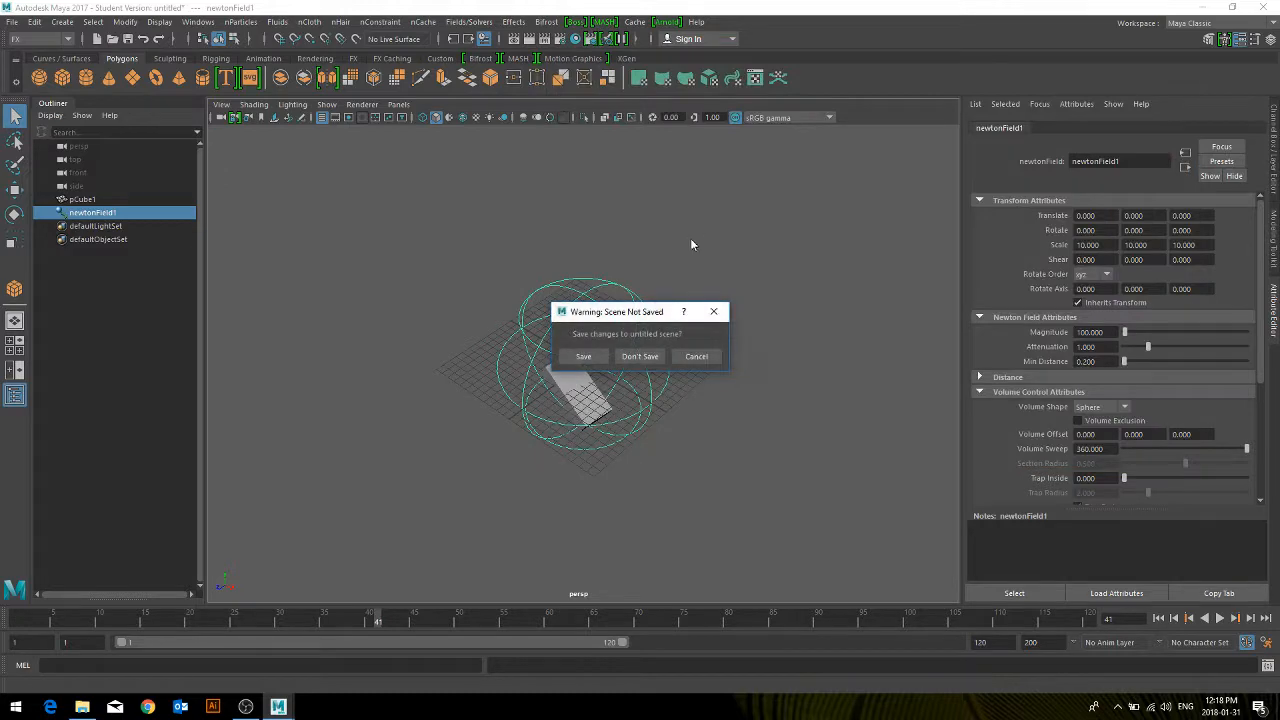
click(637, 357)
click(627, 363)
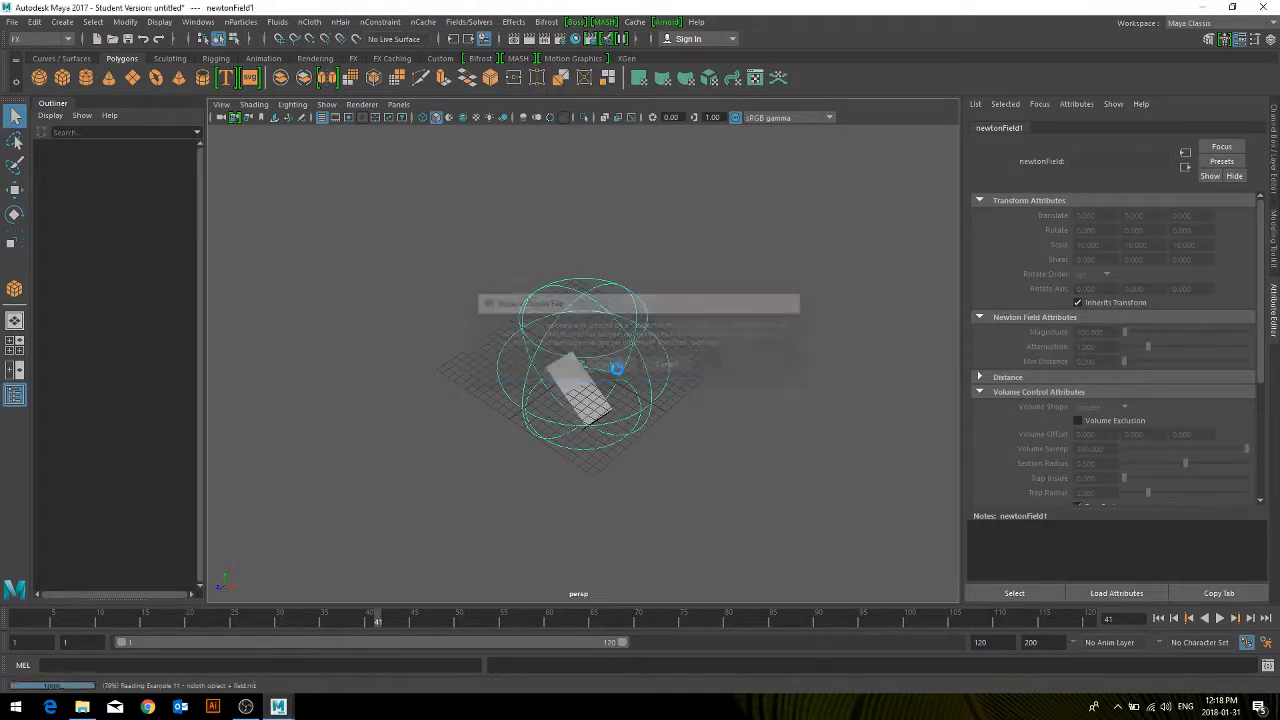
Step: Turn on wireframe on shaded to inspect the mesh of the green cloth pieces around the Newton field
alt+drag(620, 366, 587, 378)
scroll(738, 309, up, 2)
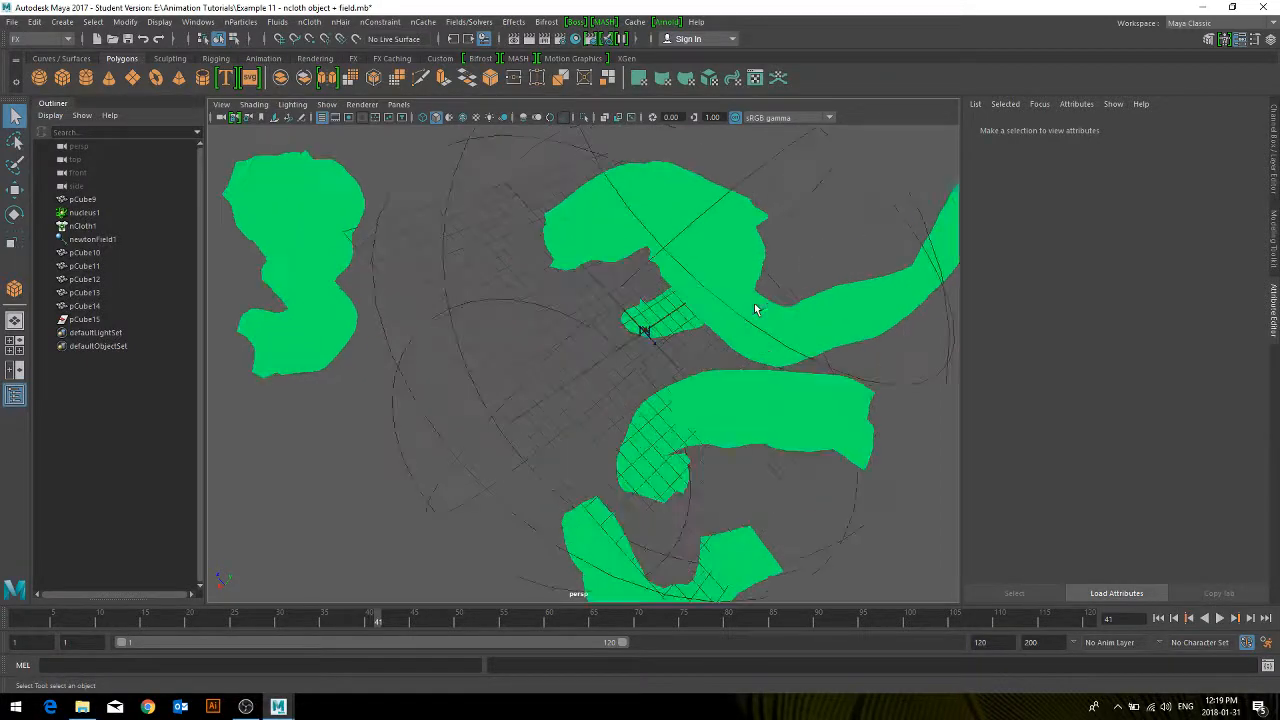
scroll(750, 308, down, 2)
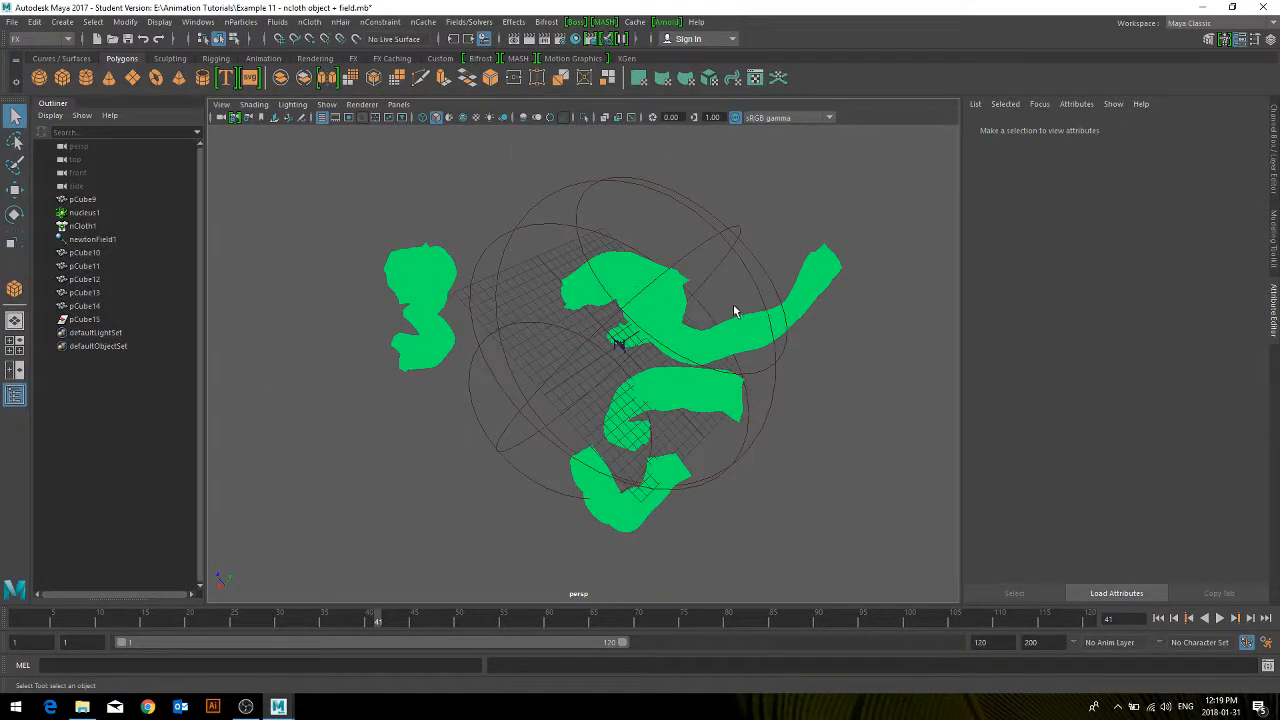
click(462, 118)
alt+drag(690, 430, 593, 422)
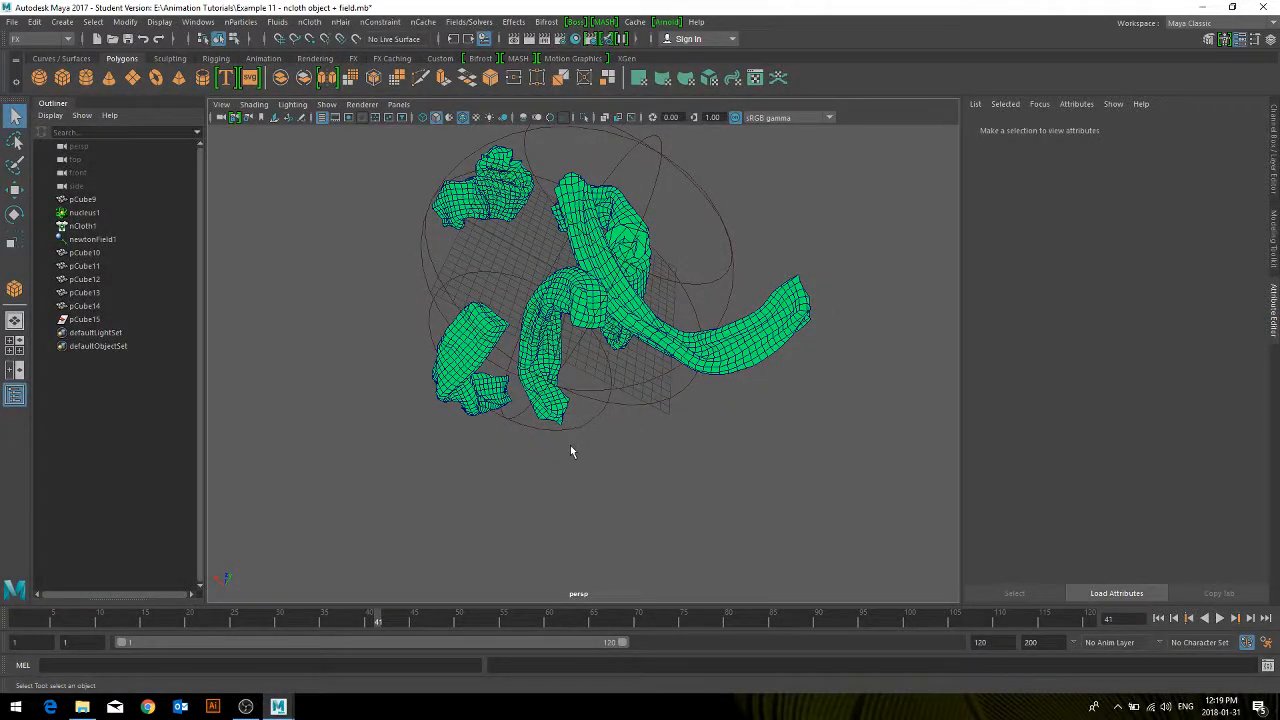